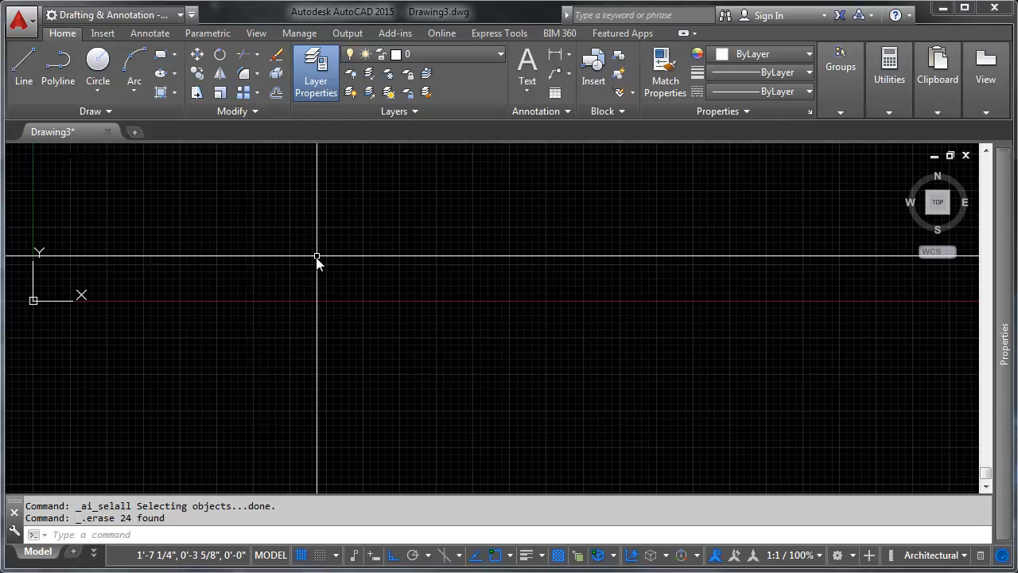
Widen the docked Layer Properties Manager until the layer name, on, freeze and lock columns fit.
mouse_move(315, 261)
middle_mouse_down()
mouse_move(355, 284)
mouse_move(660, 339)
middle_mouse_up()
middle_click_drag(528, 302, 484, 300)
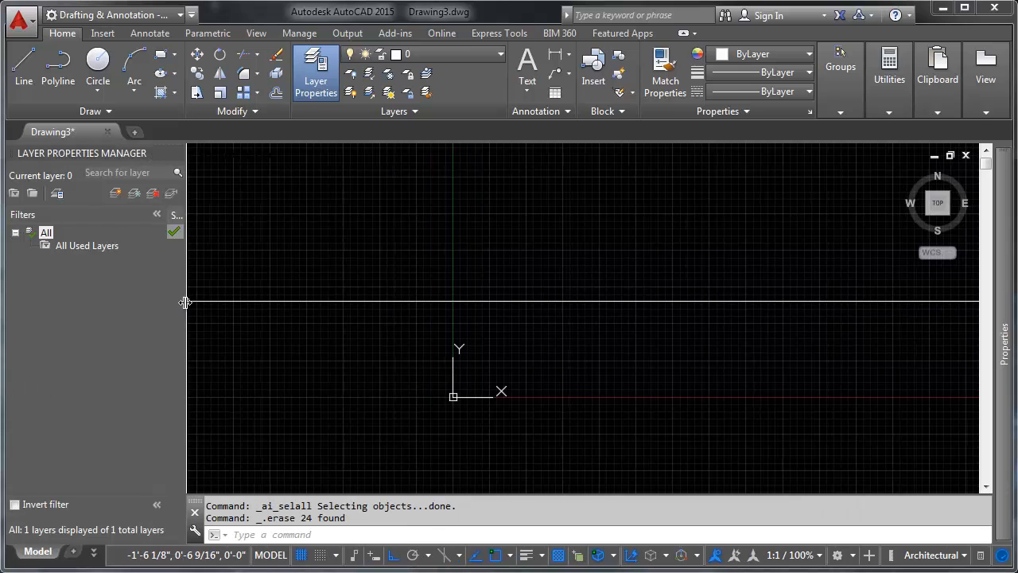
left_click_drag(187, 297, 234, 296)
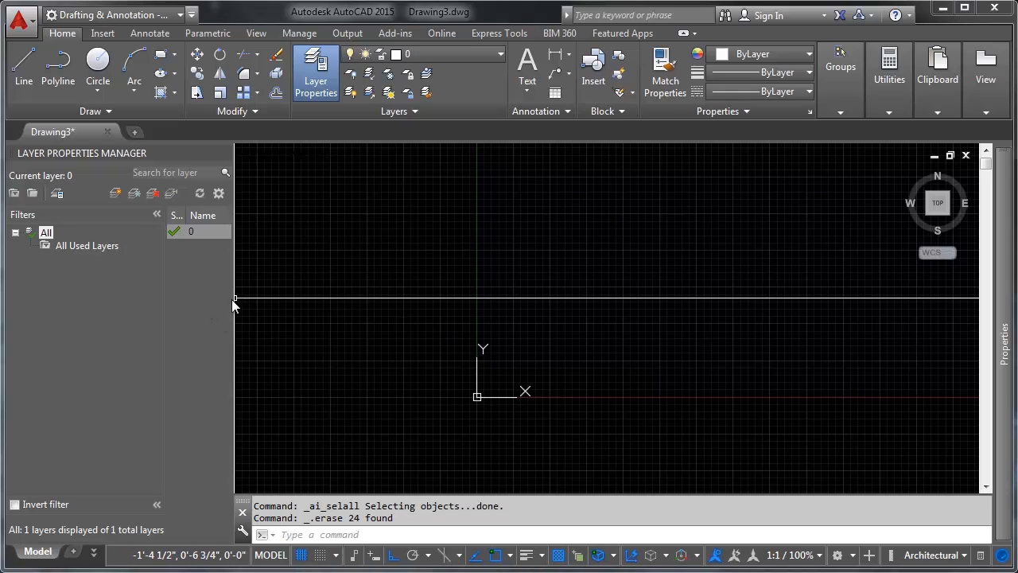
left_click_drag(233, 297, 336, 282)
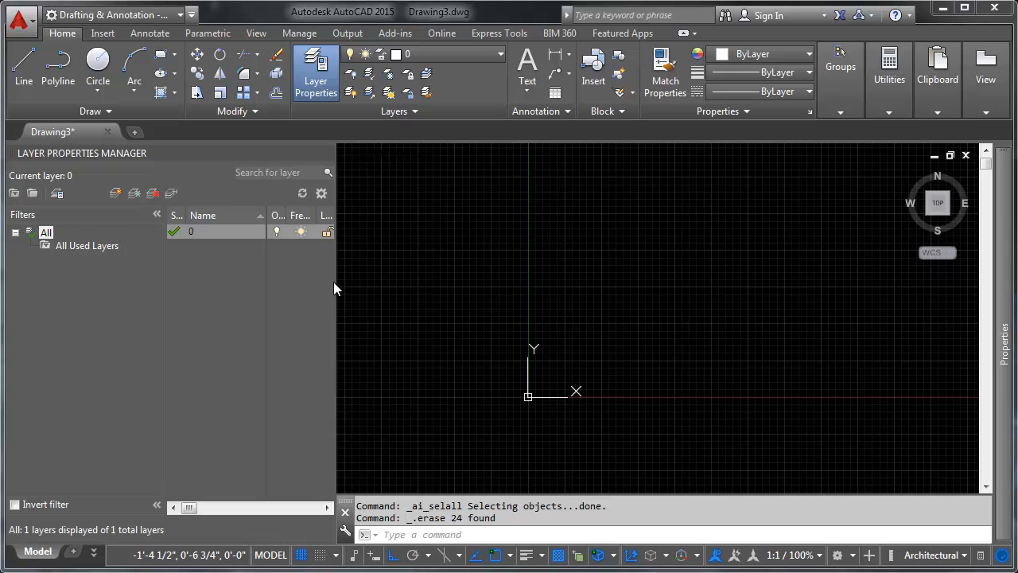
Create a new layer named WALL.
left_click(115, 192)
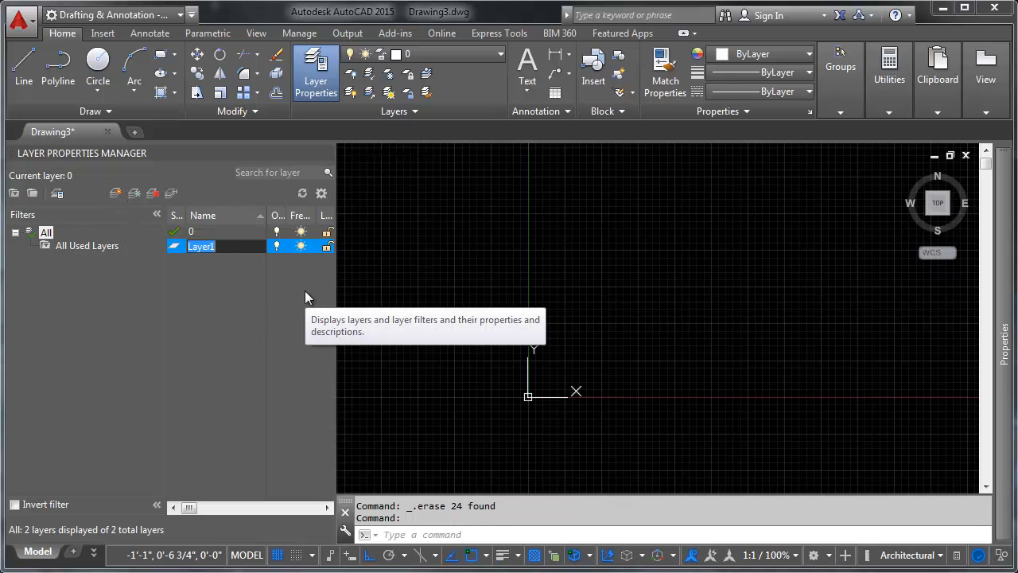
type("wall")
key("BackSpace")
key("BackSpace")
key("BackSpace")
key("BackSpace")
type("Wal")
key("BackSpace")
key("BackSpace")
type("ALL")
key("Return")
Widen the layer manager to expose the colour column and set the WALL layer's colour to index 240.
left_click_drag(189, 508, 202, 508)
left_click_drag(335, 358, 553, 359)
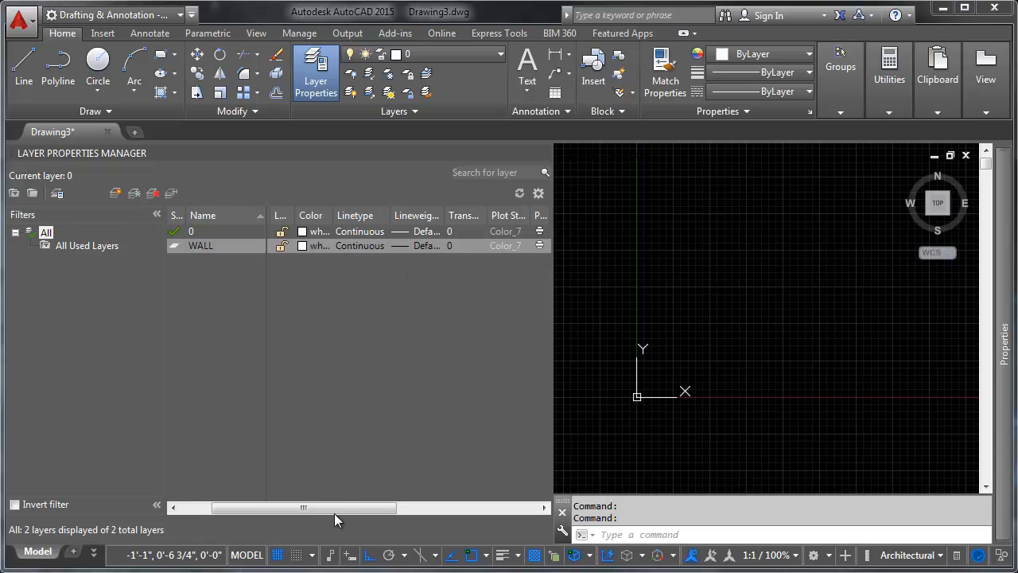
left_click_drag(335, 514, 305, 513)
left_click(349, 246)
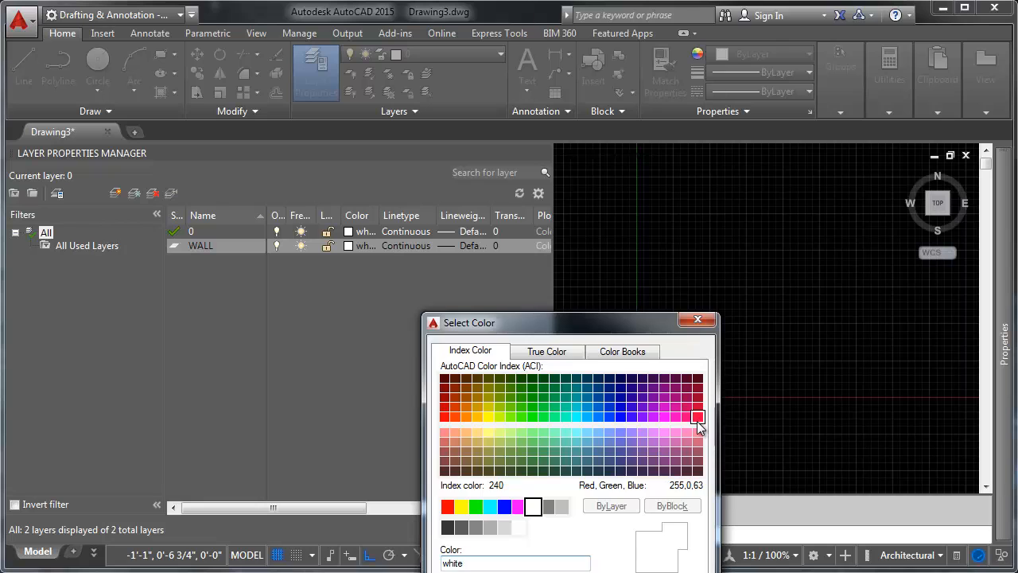
left_click(697, 422)
key("Return")
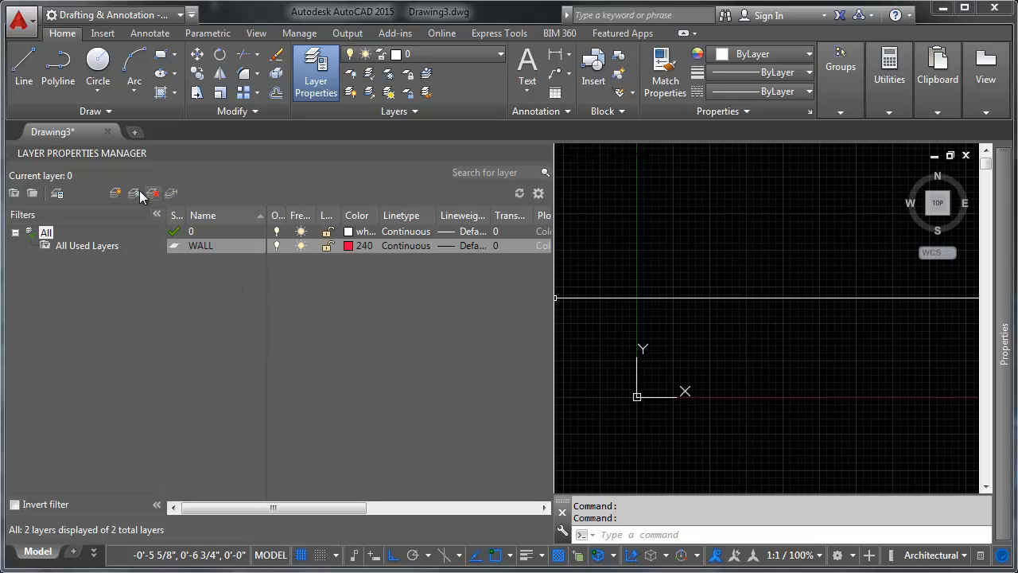
Create a WALL-FILL layer and set its colour to dark red, index 244.
left_click(115, 192)
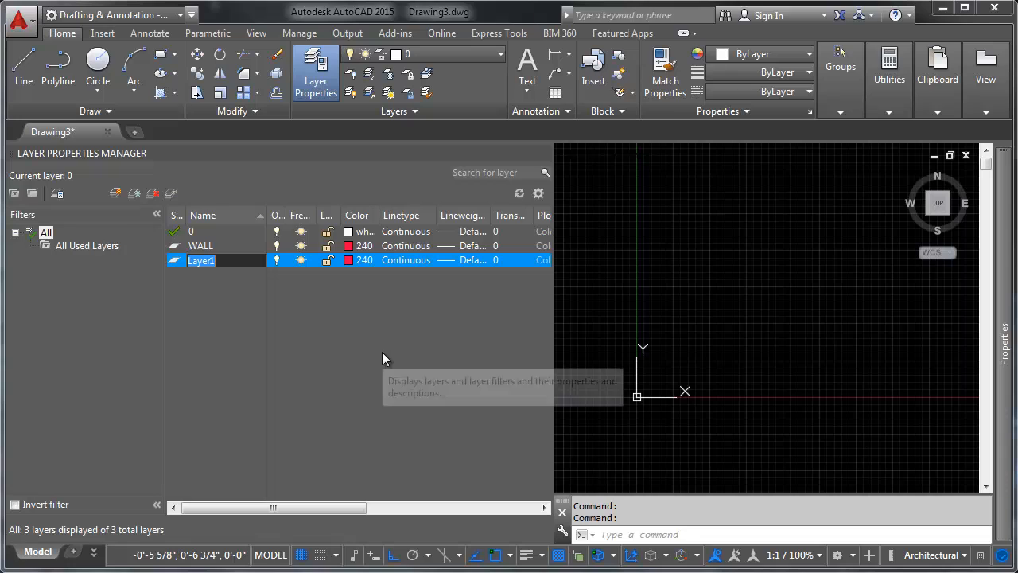
type("WALL-FIL")
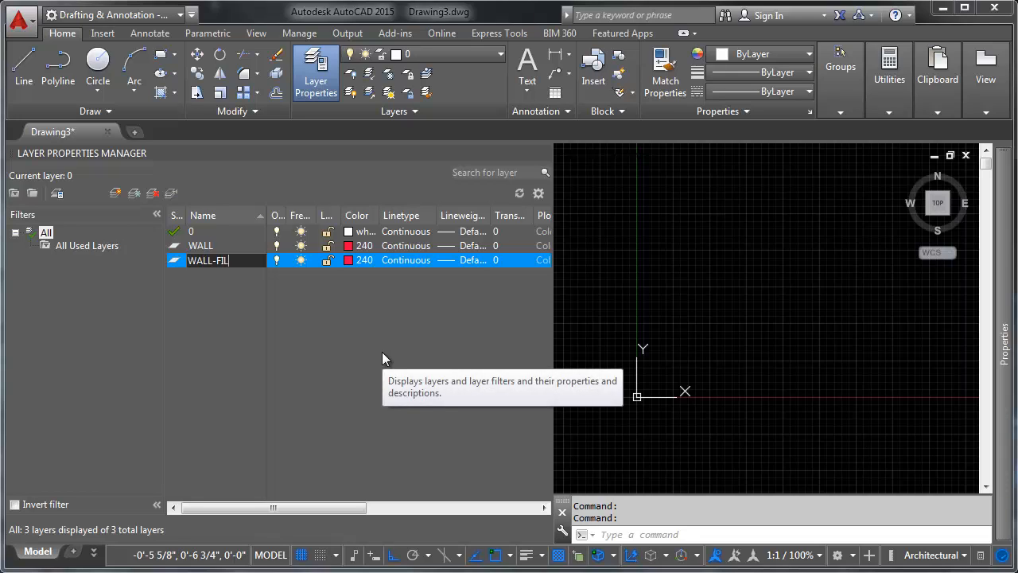
type("L")
key("Return")
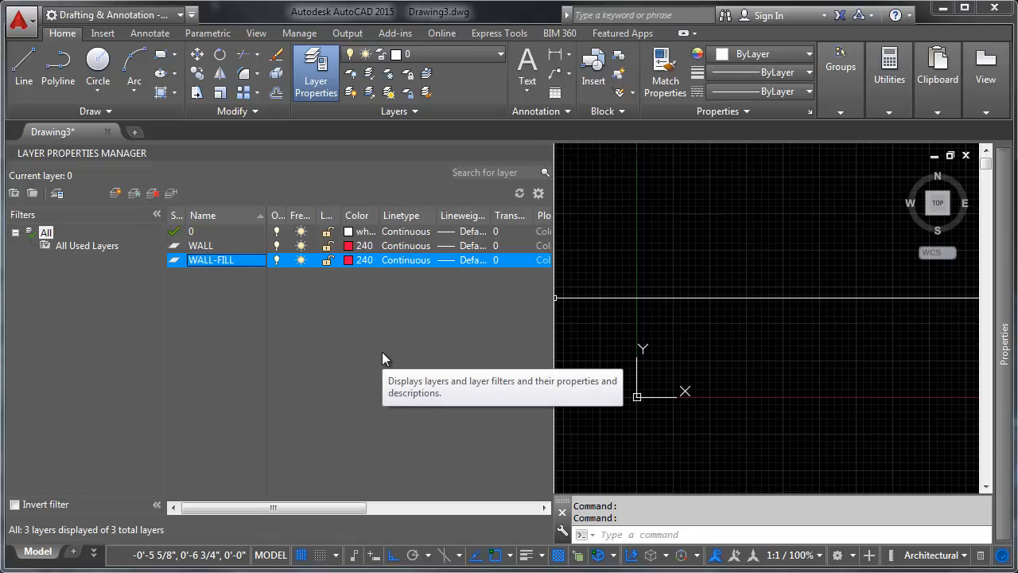
left_click(348, 260)
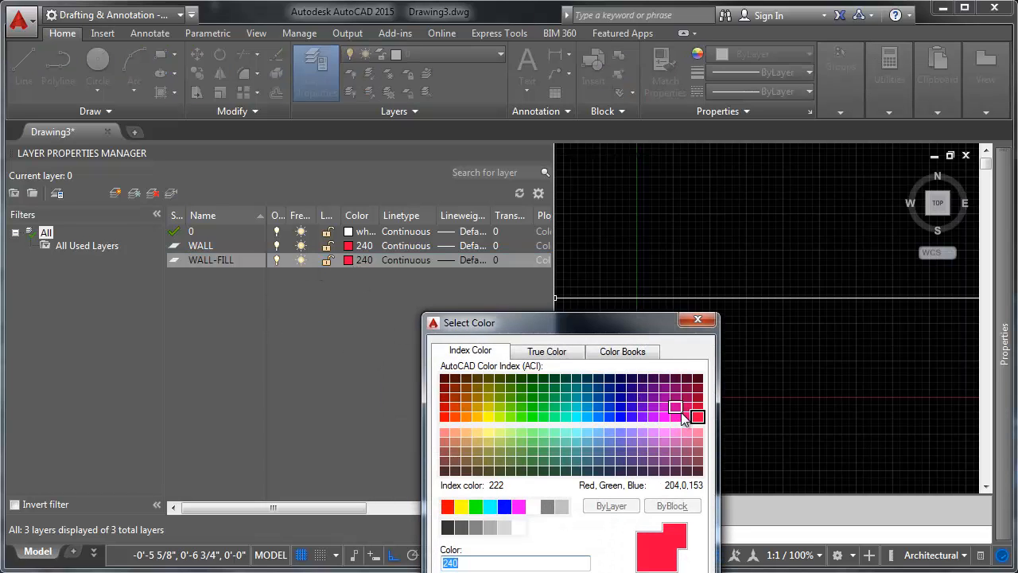
left_click(675, 415)
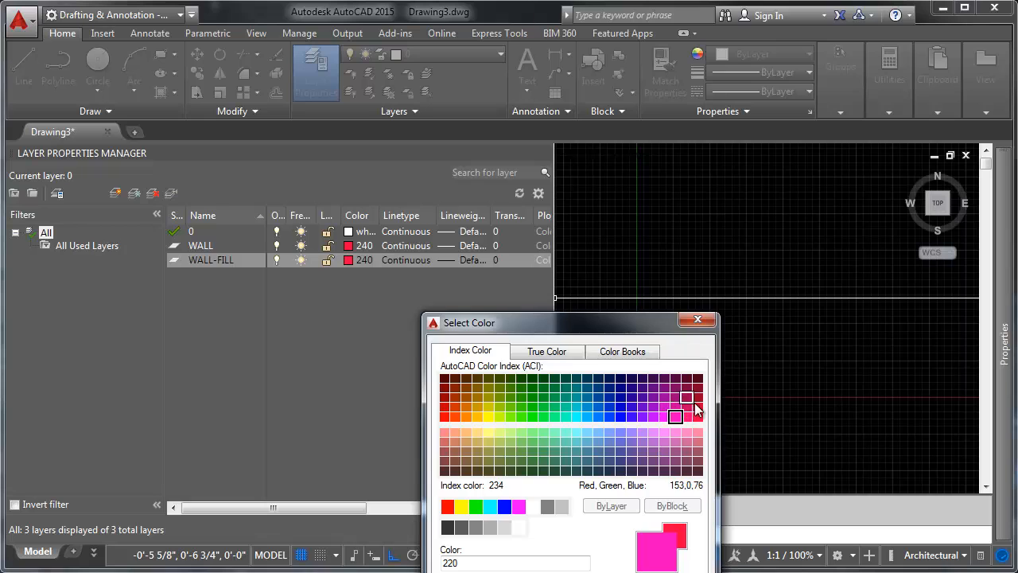
left_click(687, 397)
left_click(697, 396)
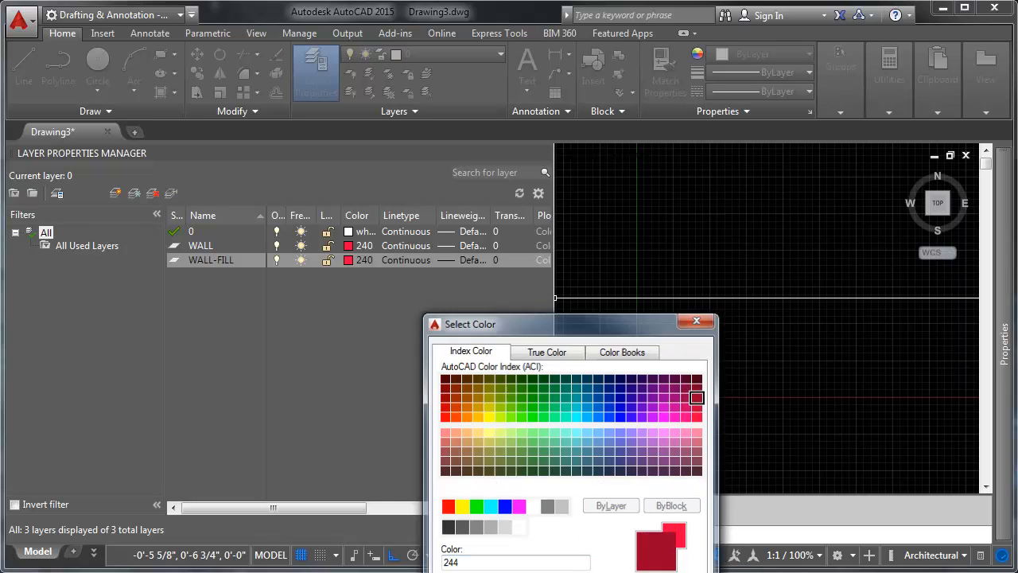
key("Return")
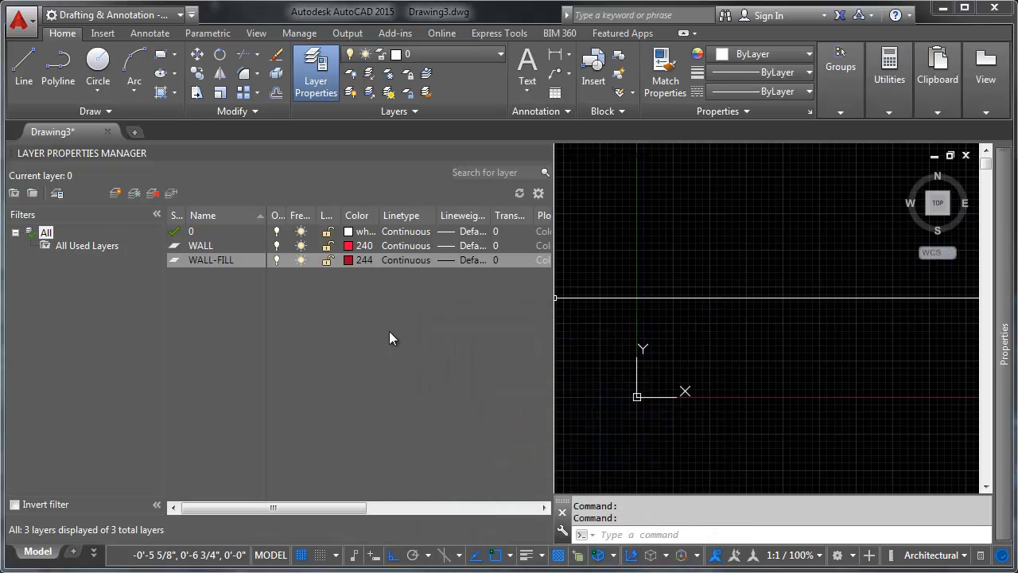
Create a PLUMBING layer and set its colour to yellow, index 50.
left_click(114, 196)
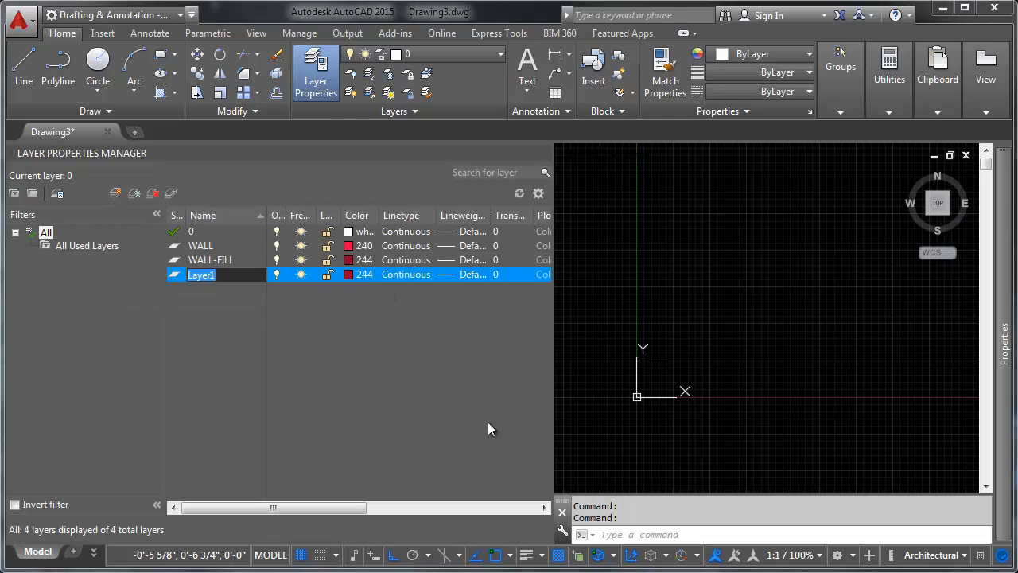
type("PLUMBING")
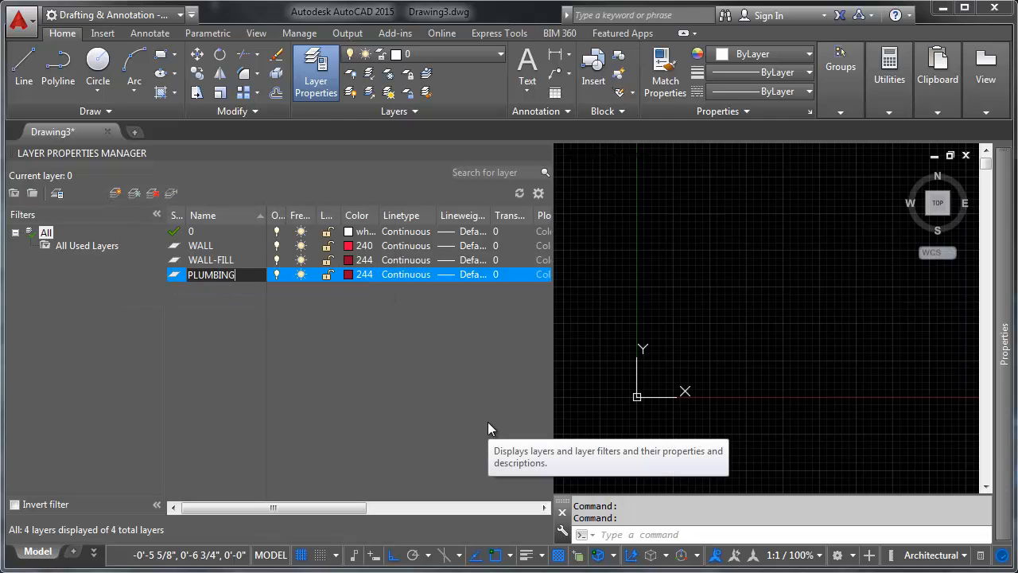
key("Return")
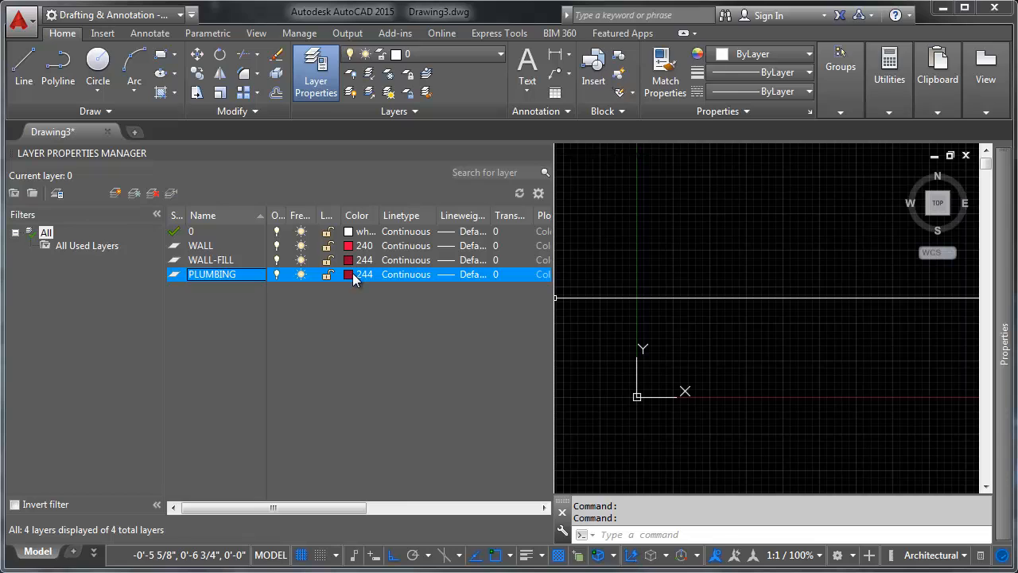
left_click(350, 274)
left_click(488, 415)
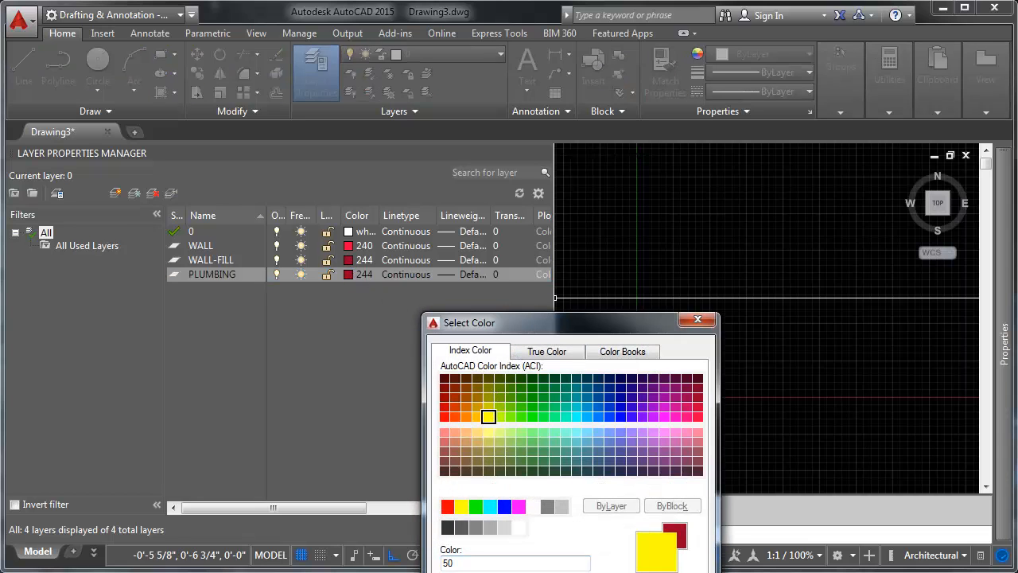
left_click(541, 572)
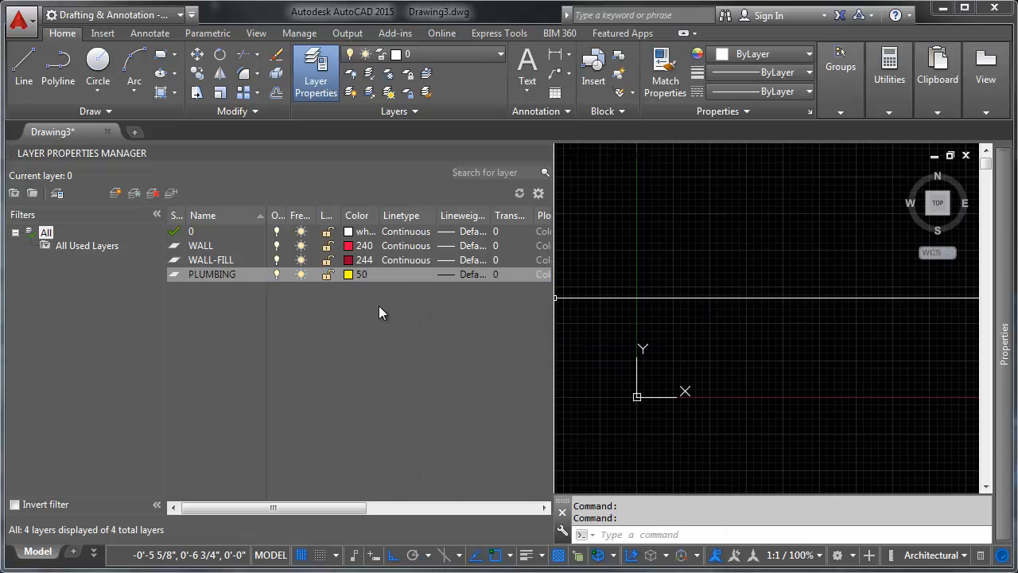
Create a CABINETRY layer and set its colour to green, index 90.
left_click(115, 193)
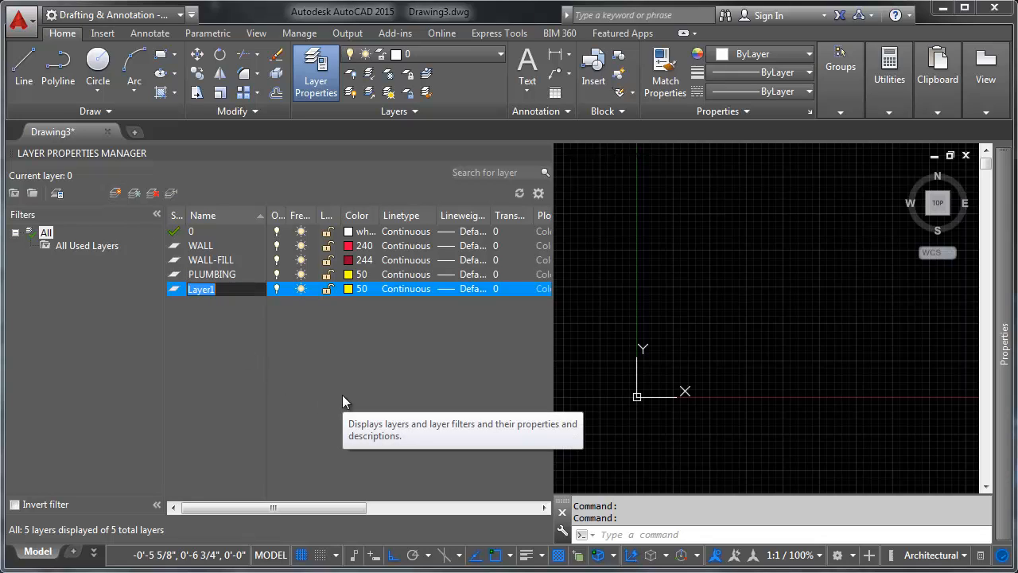
type("CABINETRY")
key("Return")
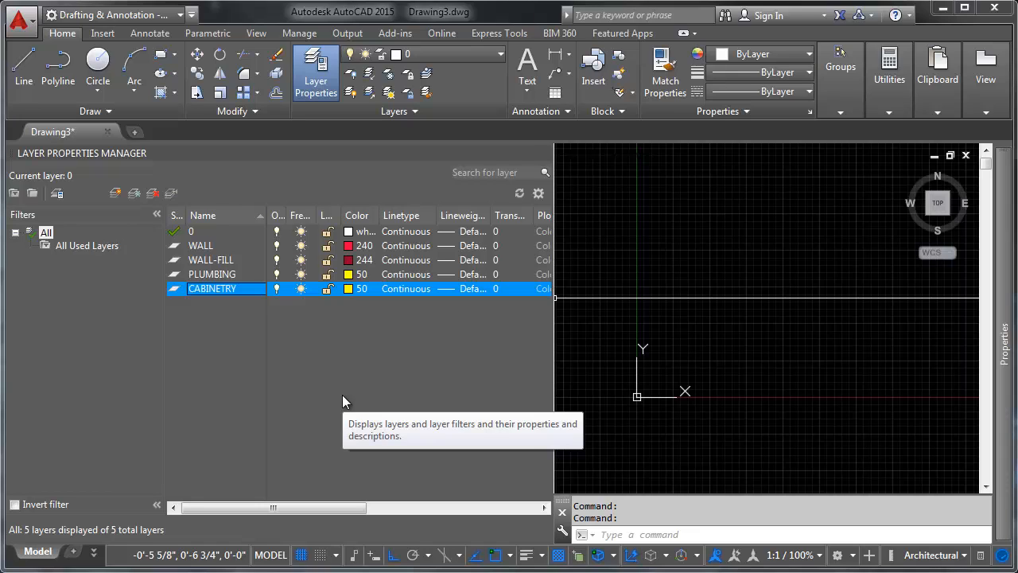
left_click(347, 288)
left_click(531, 419)
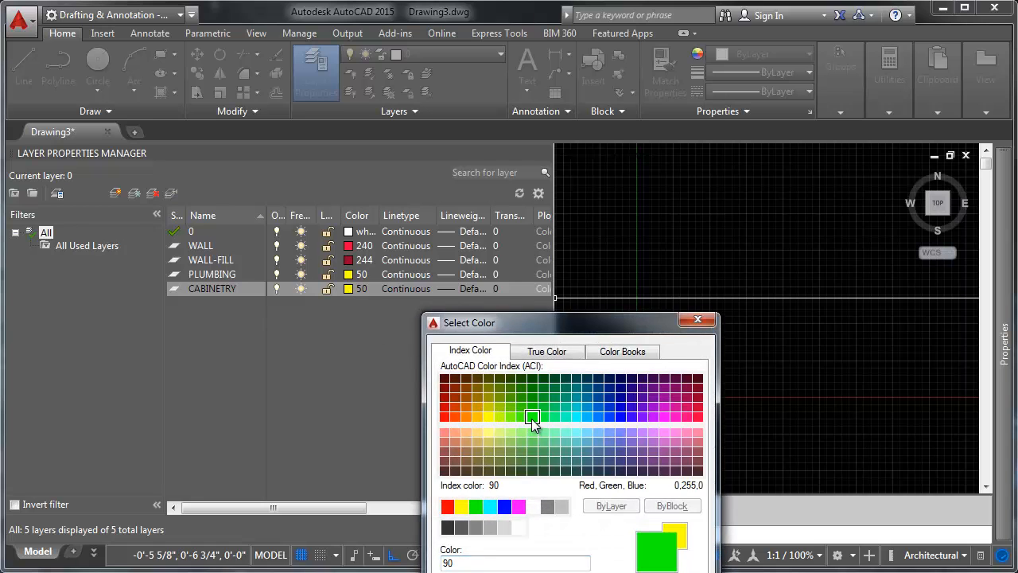
key("Return")
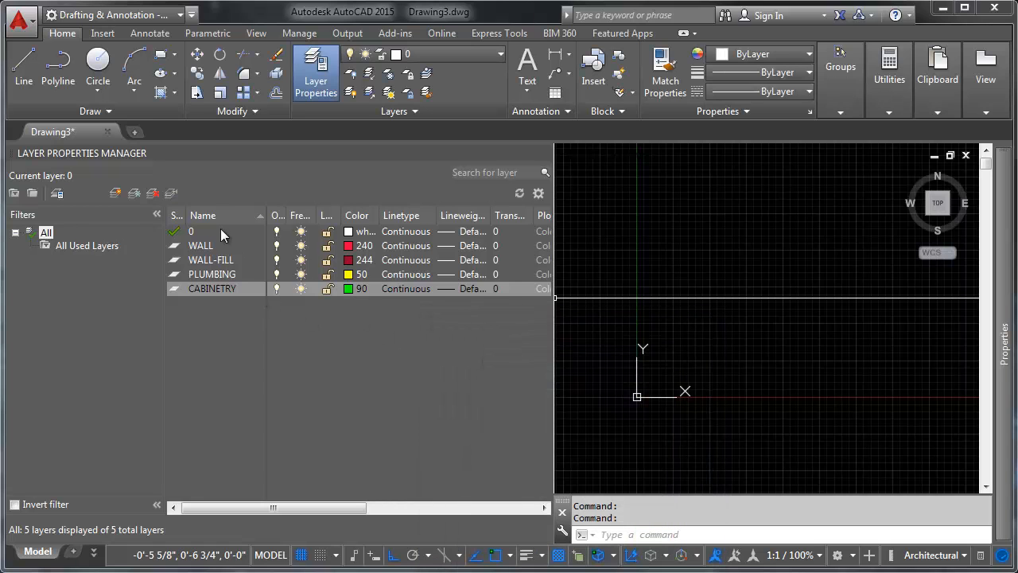
Create an ELECTRICAL layer and set its colour to blue, index 150.
left_click(115, 193)
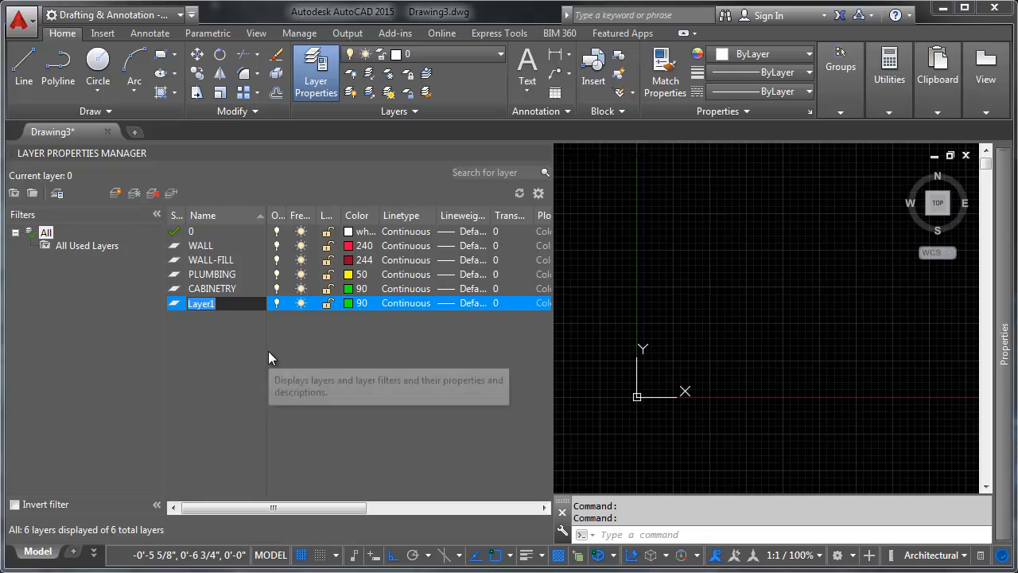
type("ELECTRICAL")
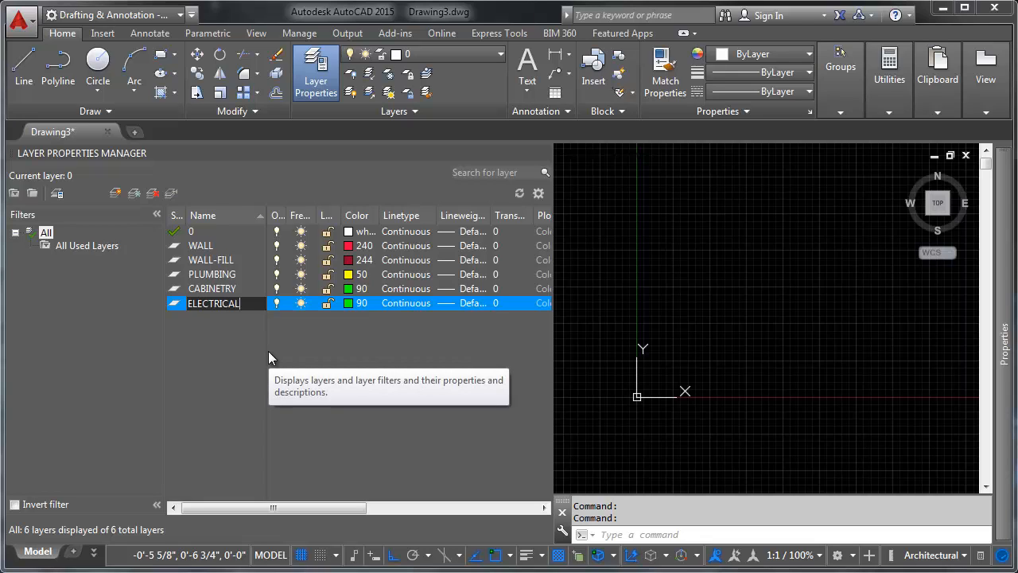
key("Return")
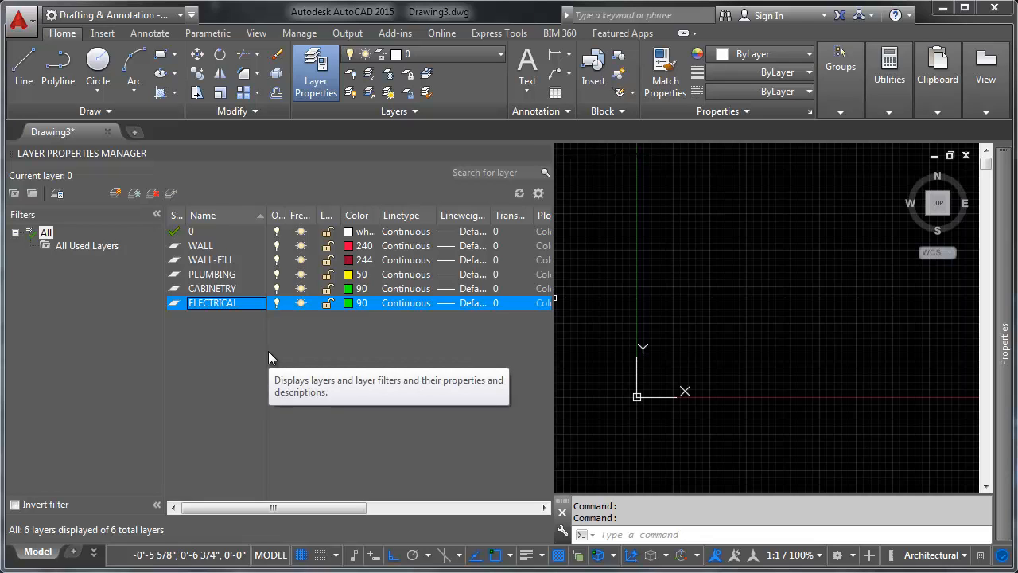
left_click(352, 303)
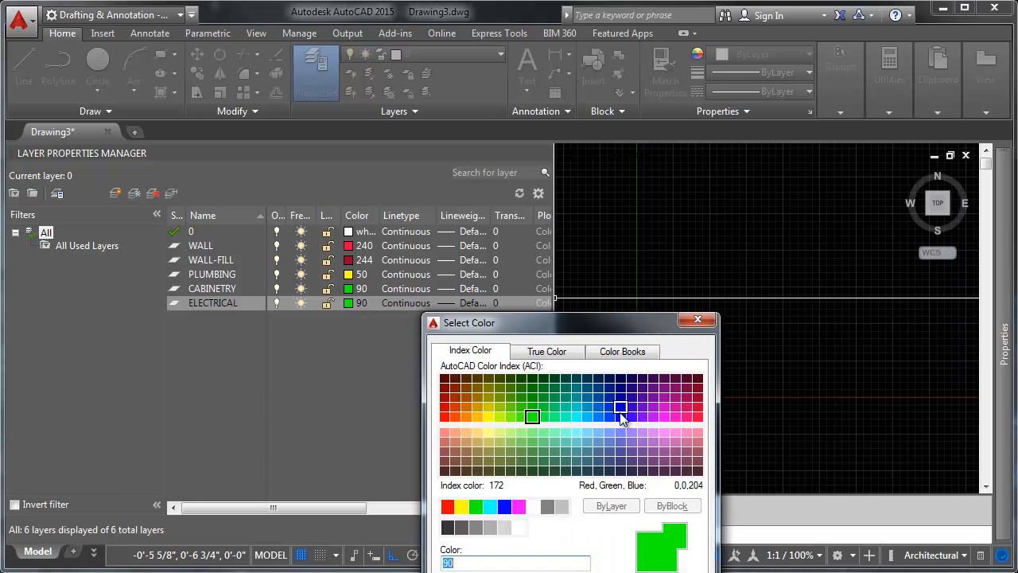
left_click(618, 416)
left_click(599, 416)
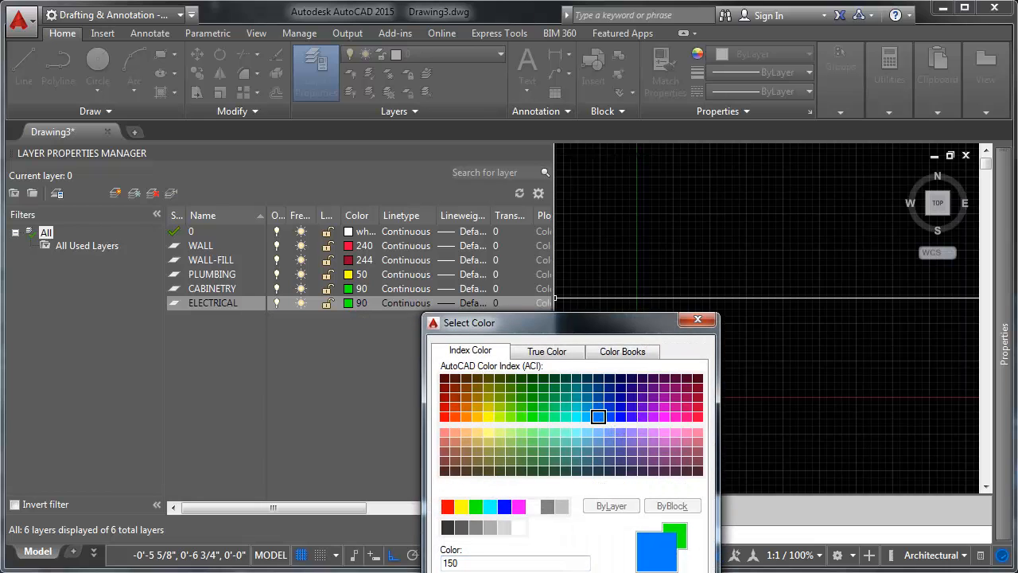
left_click(537, 571)
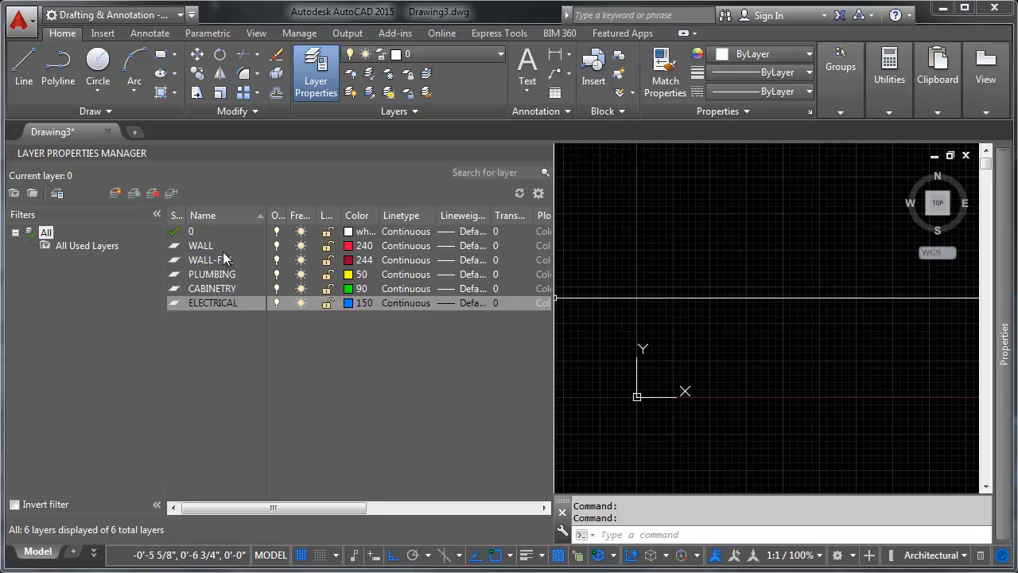
Collapse the docked layer manager to a side strip and make WALL the current layer.
left_click(580, 341)
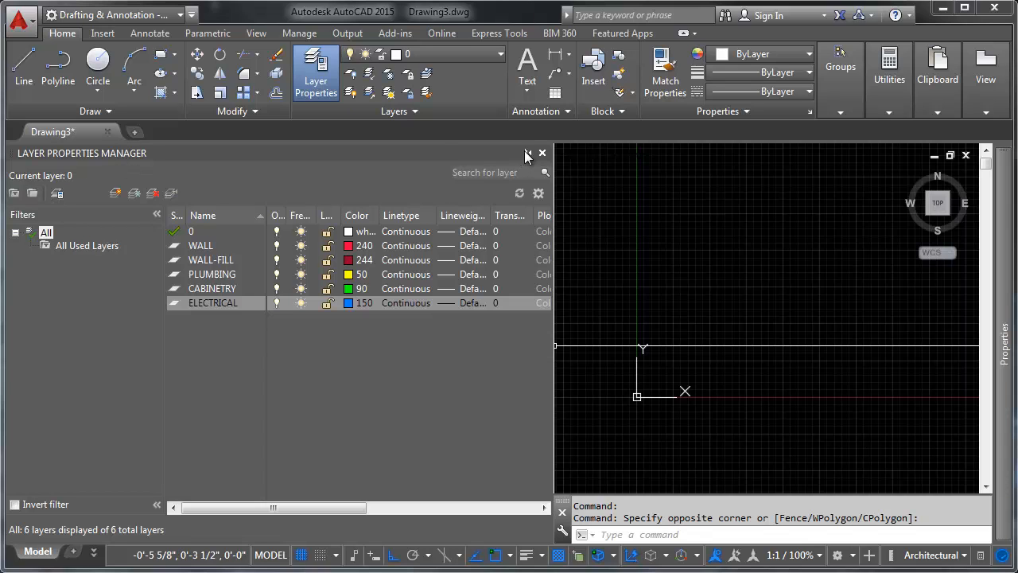
left_click(527, 152)
mouse_move(25, 279)
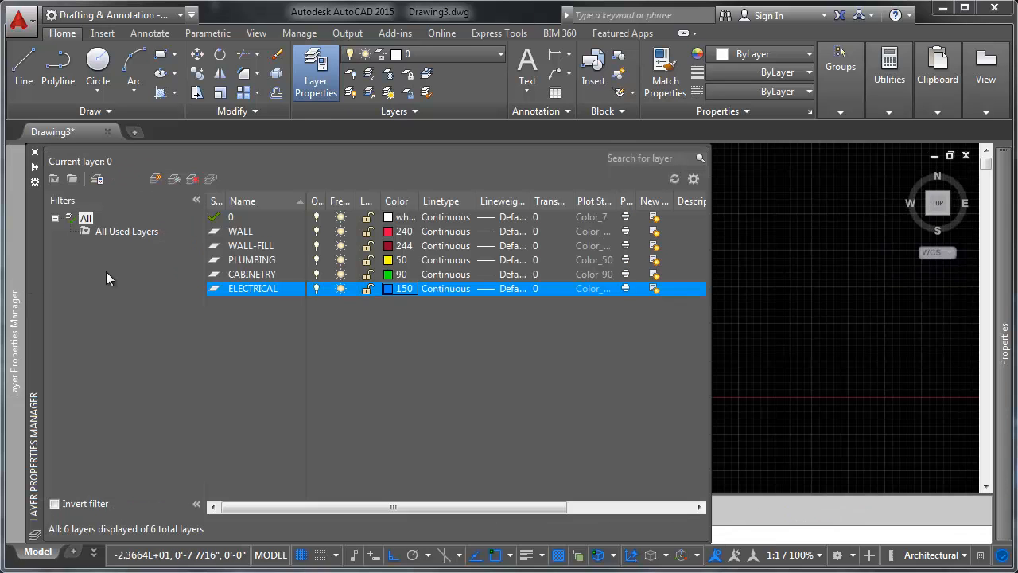
double_click(252, 231)
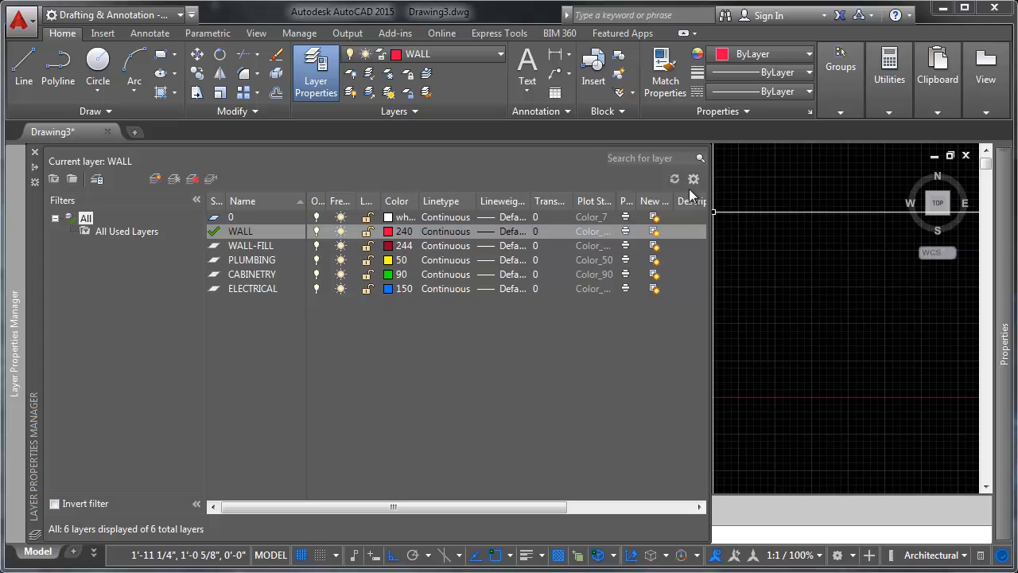
left_click(756, 216)
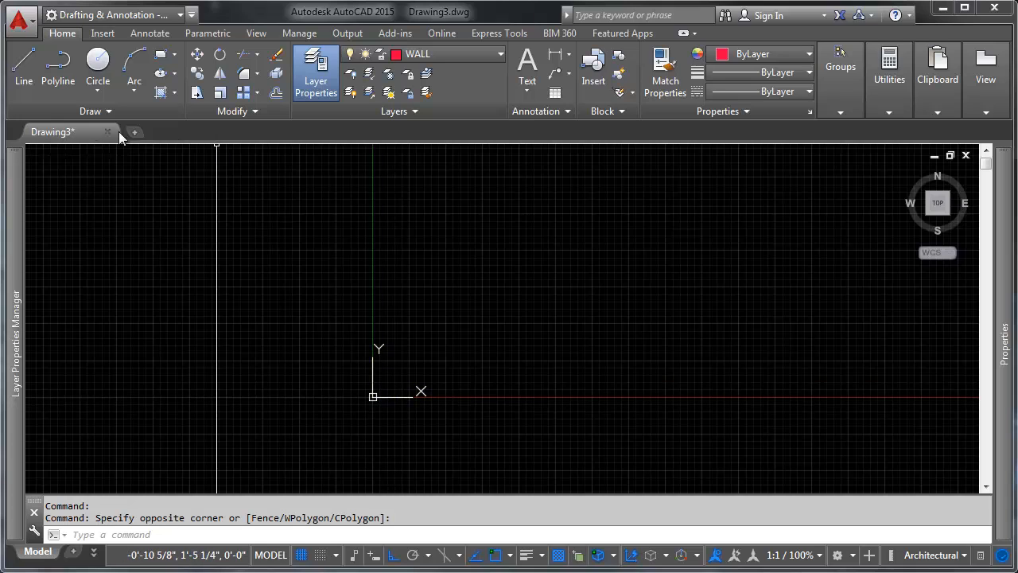
Try to draw the wall polyline from 0,0 with Ortho on, using a 120-inch vertical segment and a 144-inch second segment.
left_click(58, 70)
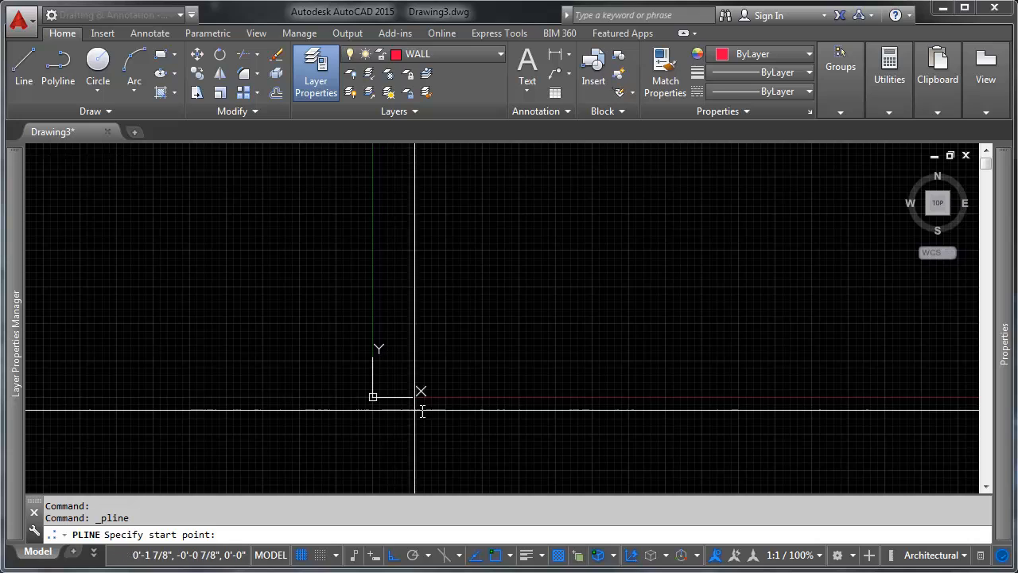
type("0,0")
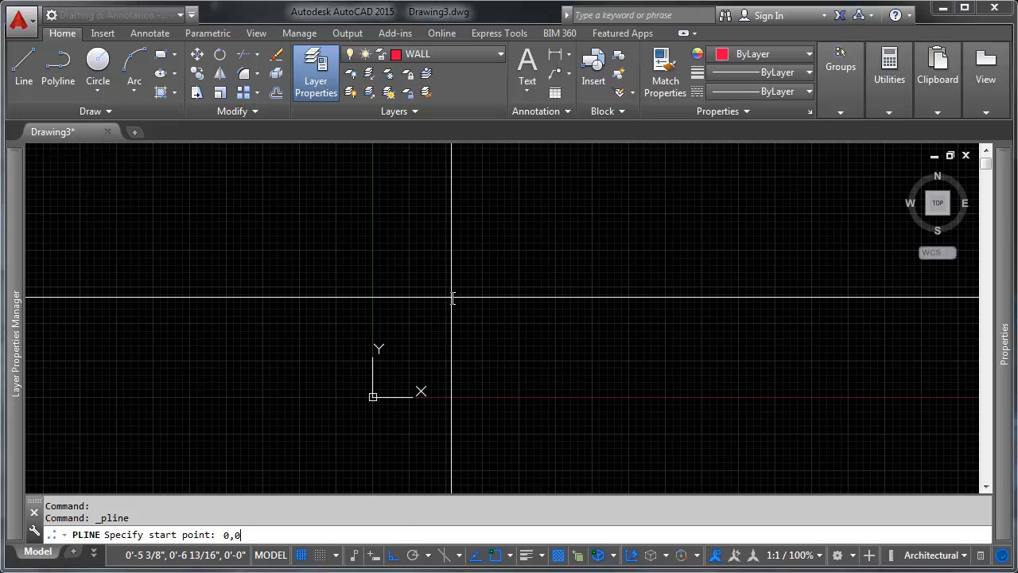
key("Return")
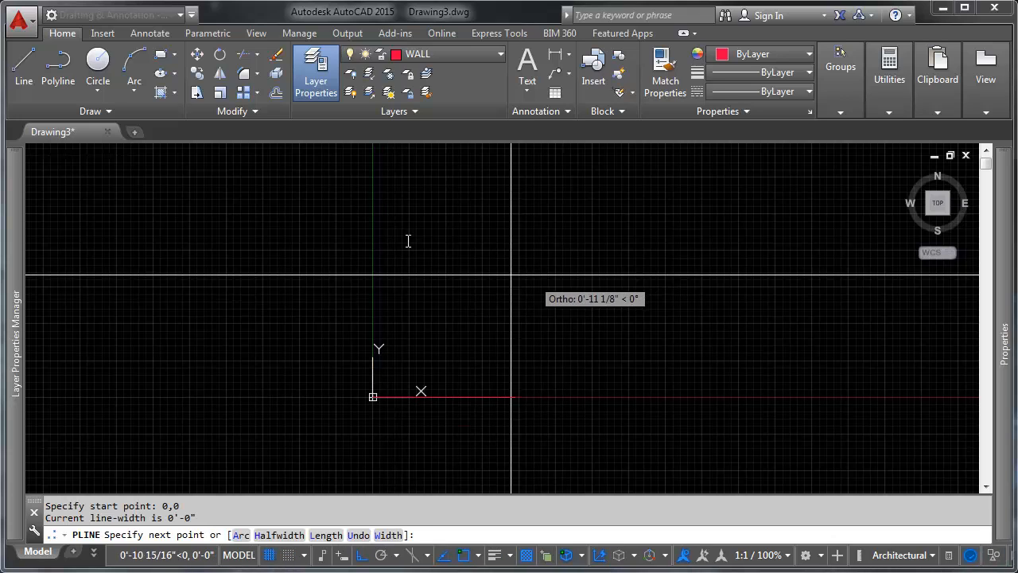
key("F8")
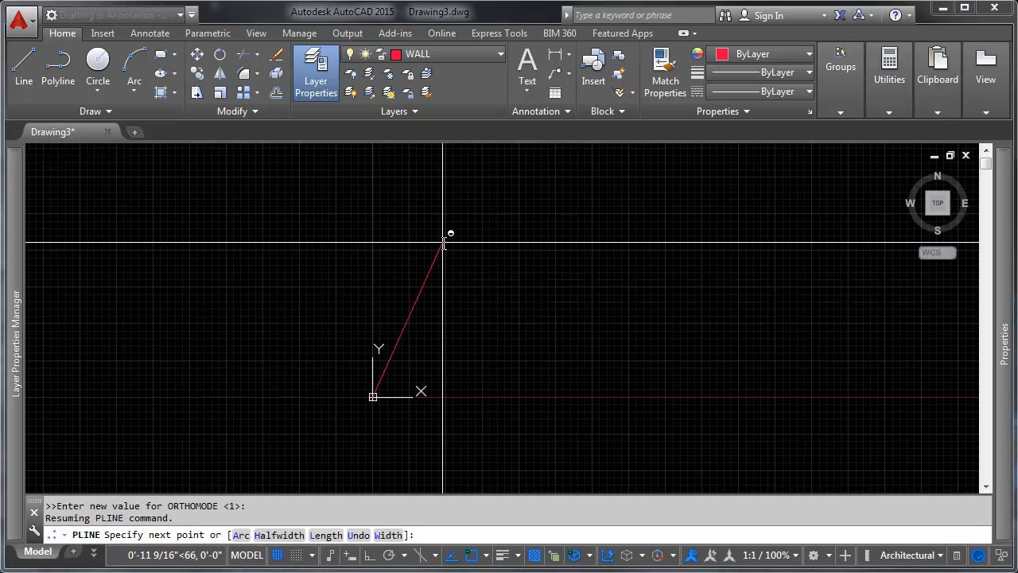
key("F8")
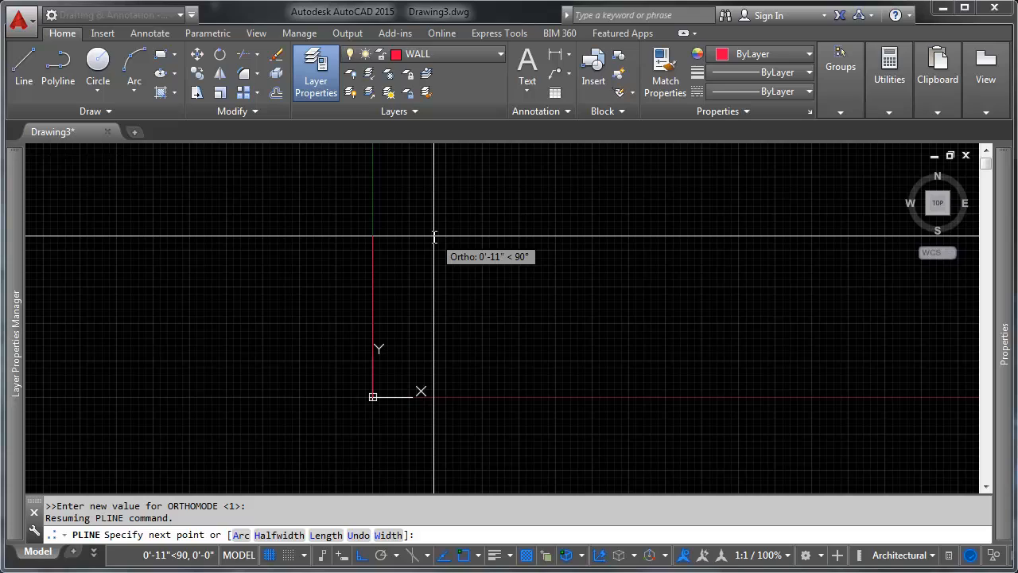
type("0")
key("Return")
scroll(437, 256, "down", 3)
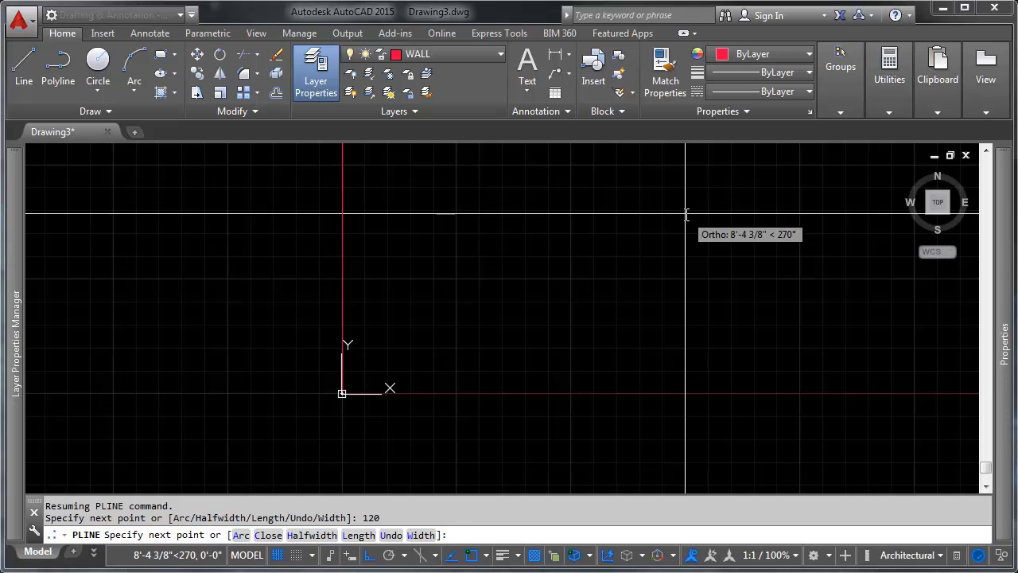
type("144")
key("Return")
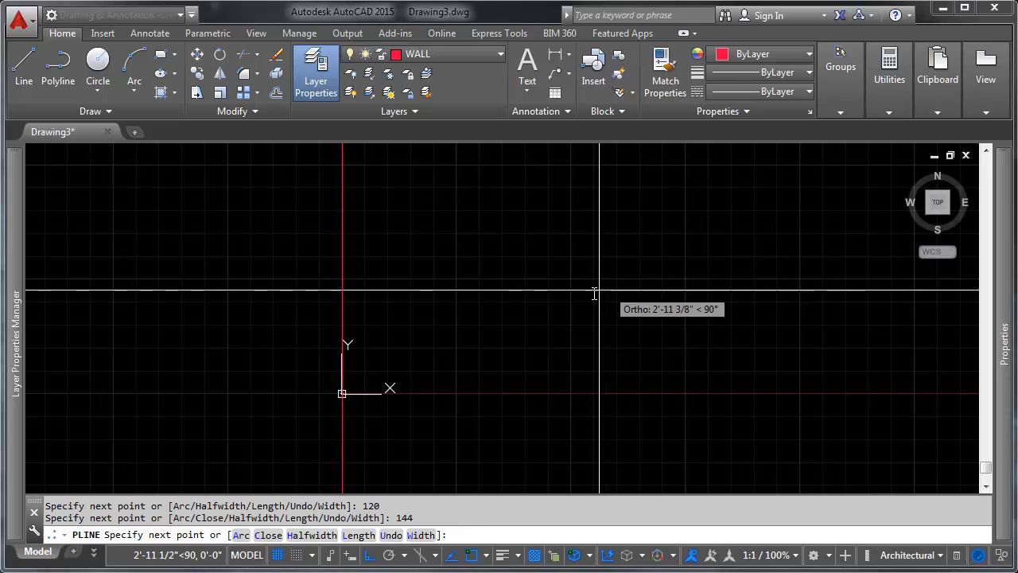
key("Escape")
Erase the misdrawn wall polyline at the origin.
type("e")
key("Return")
left_click(384, 435)
left_click(295, 441)
key("Return")
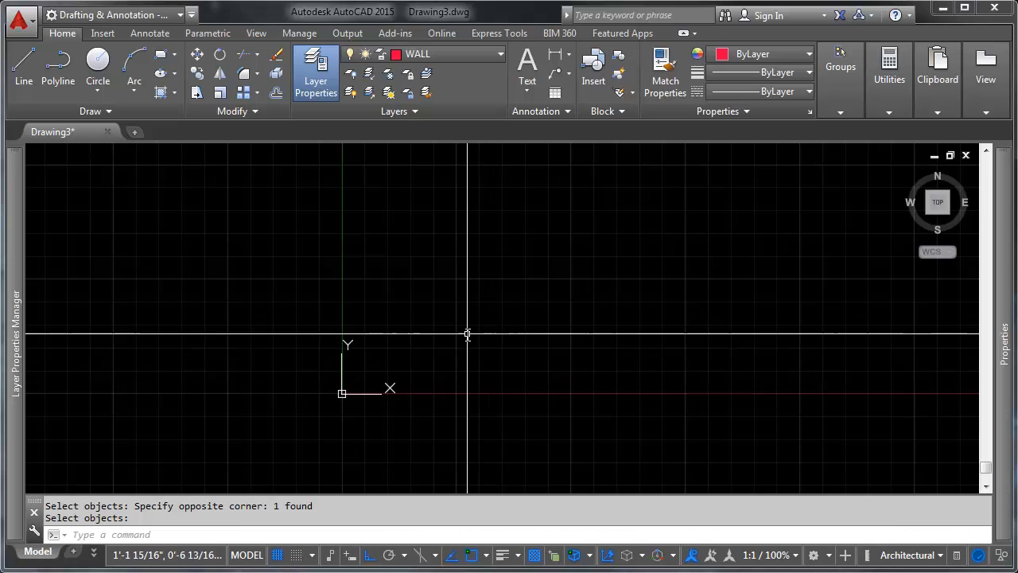
Start a new wall polyline at 0,0 and draw its first segment 120 inches straight up.
type("z")
key("Return")
type("e")
key("Return")
scroll(456, 343, "down", 8)
middle_click_drag(502, 315, 433, 377)
type("e")
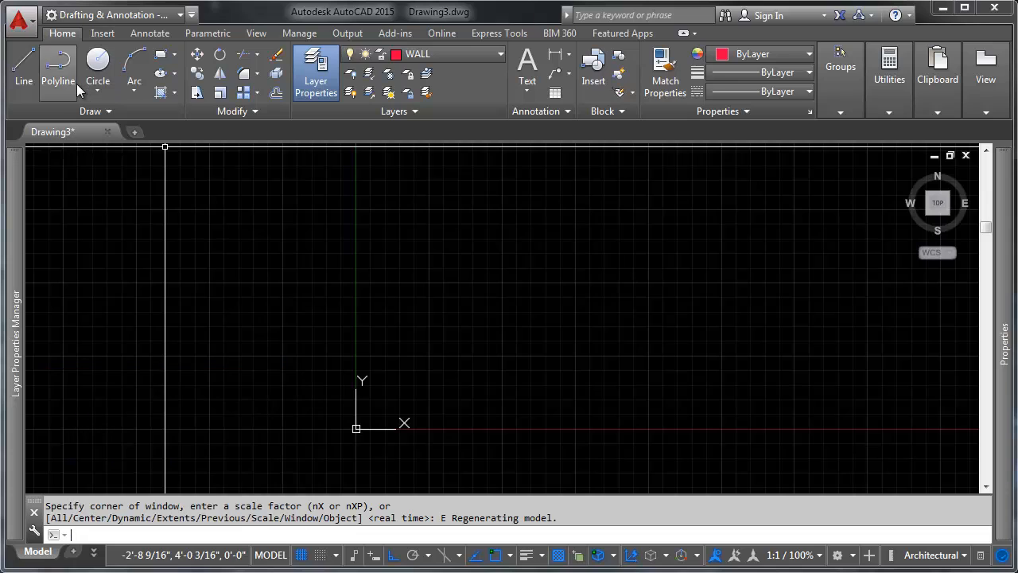
left_click(58, 68)
type("0,")
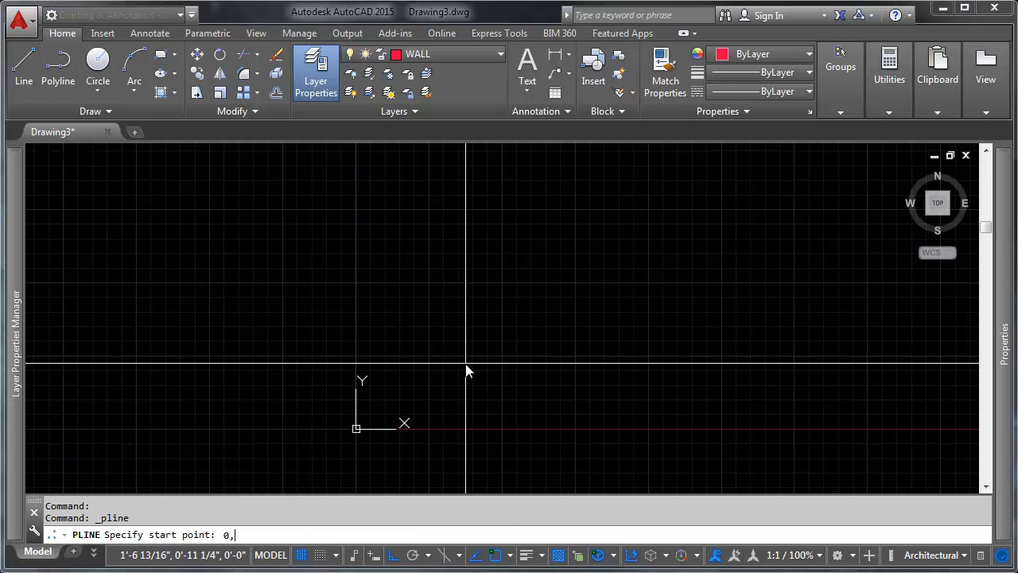
type("0")
key("Return")
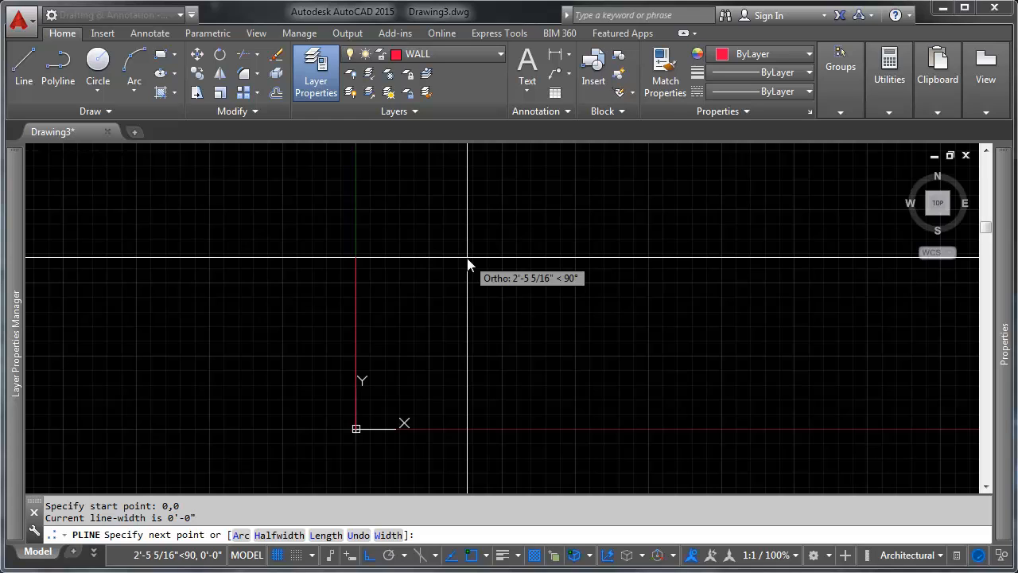
type("120")
key("Return")
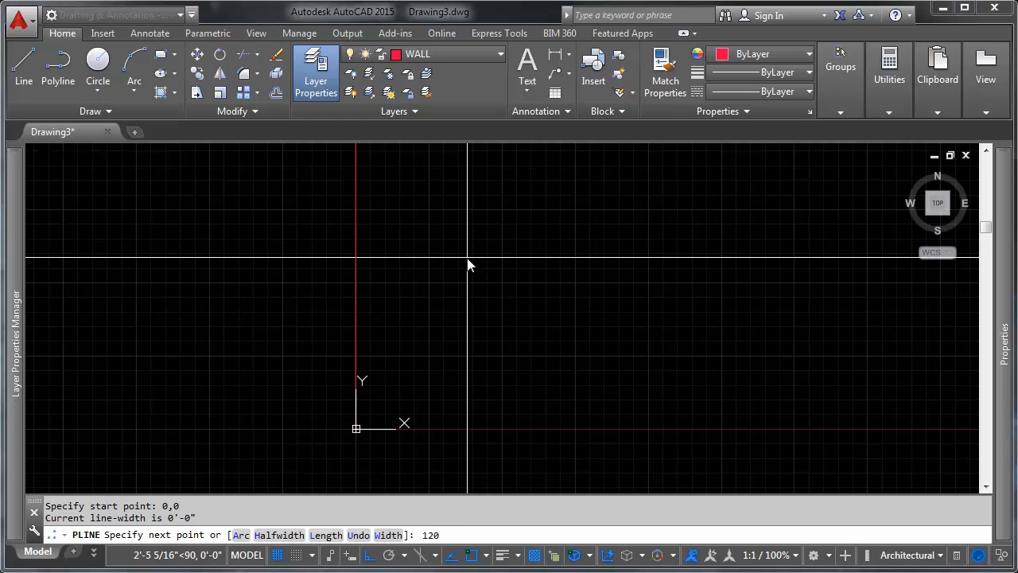
Continue the polyline 144 inches to the right and 120 inches down, and finish it back at the origin.
scroll(475, 366, "down", 6)
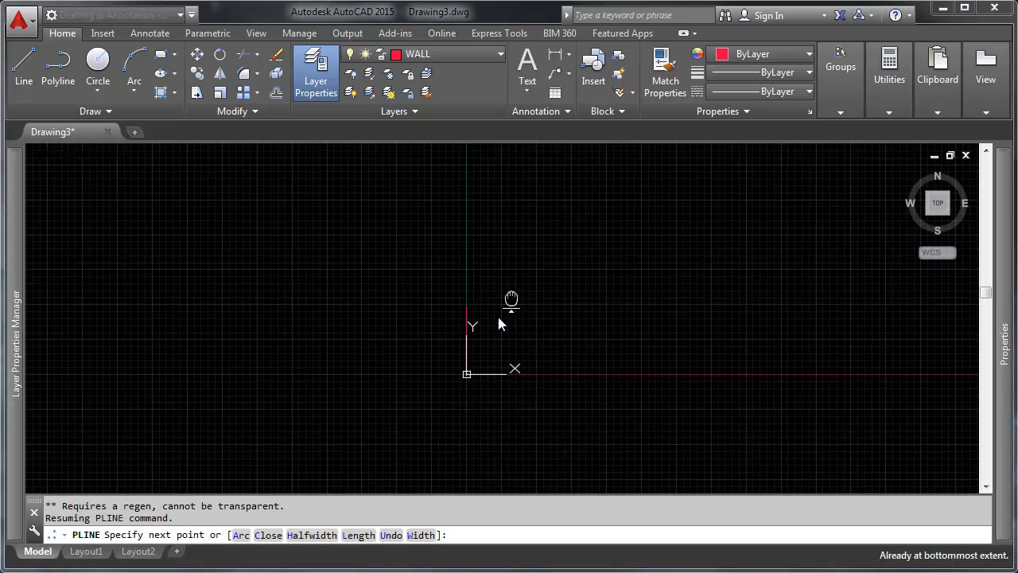
type("1")
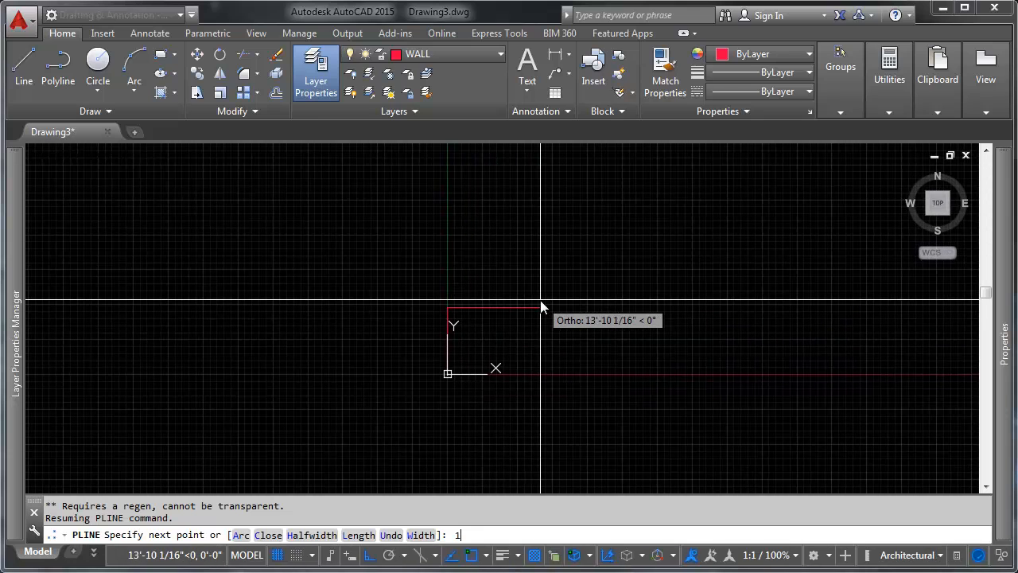
type("44")
key("Return")
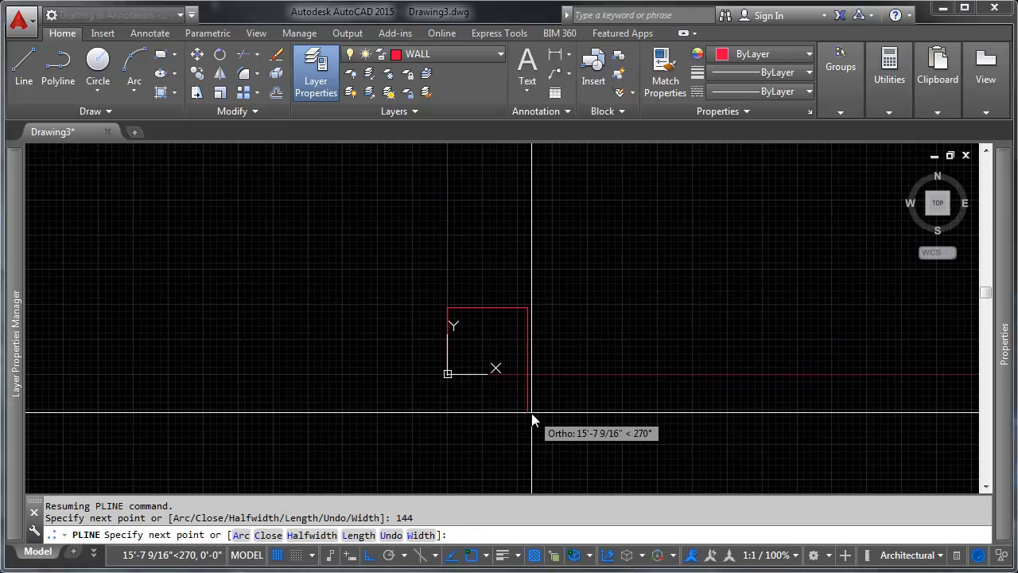
type("120")
key("Return")
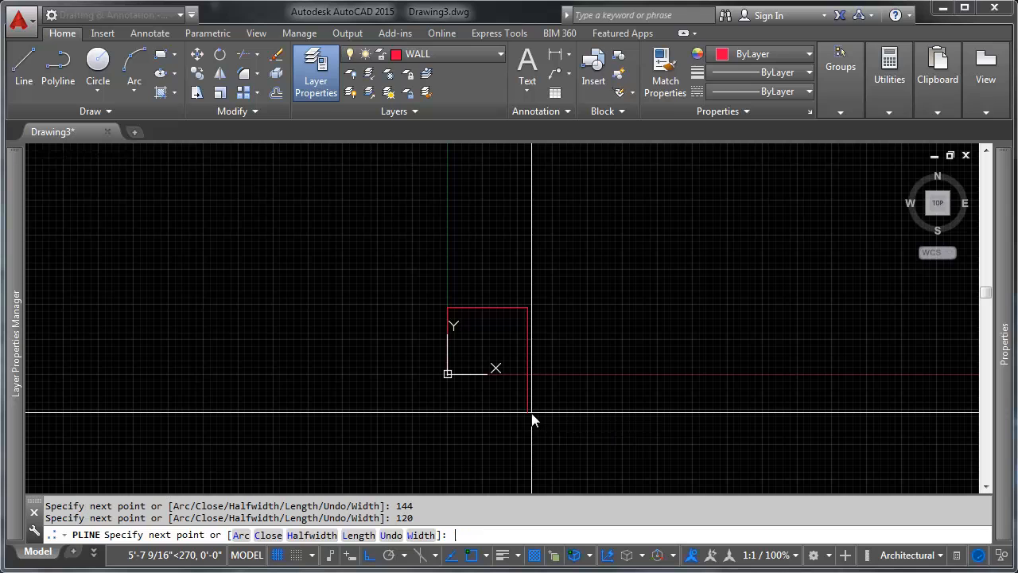
left_click(448, 373)
key("Return")
Offset the rectangular room outline outward by 4.5 inches to form the wall thickness.
scroll(532, 323, "up", 3)
middle_click_drag(530, 322, 557, 263)
scroll(560, 254, "down", 2)
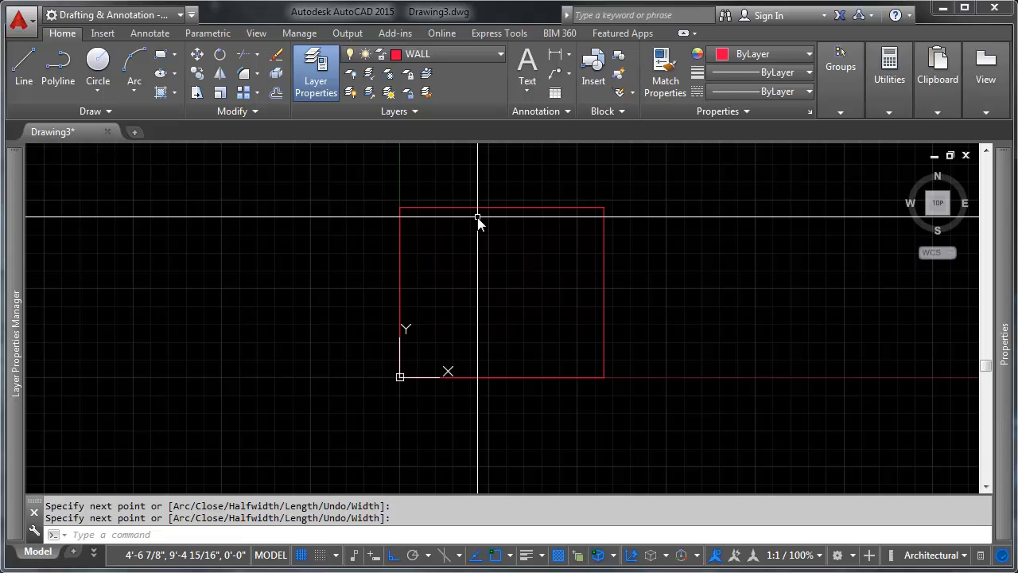
left_click(275, 93)
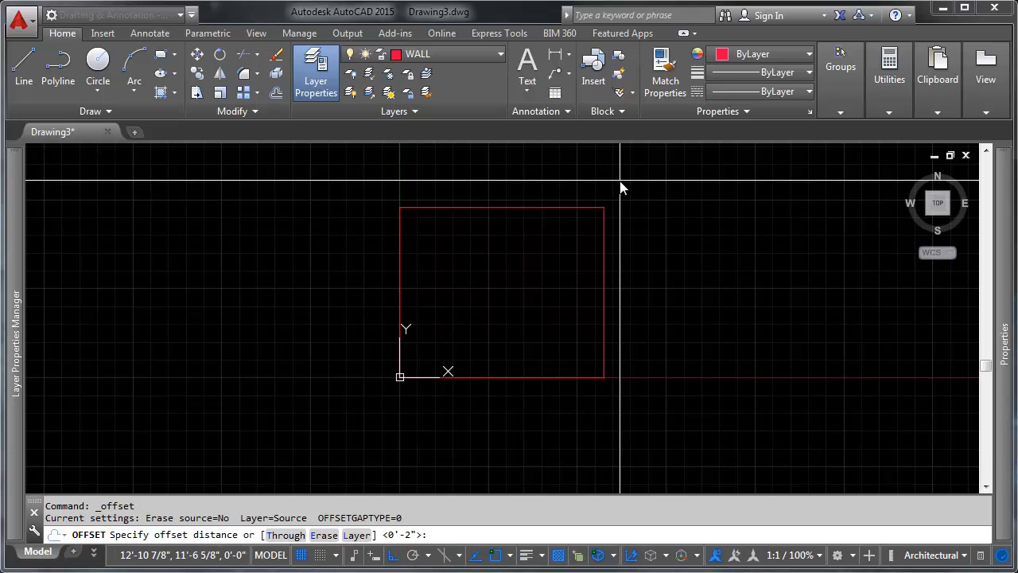
key("Return")
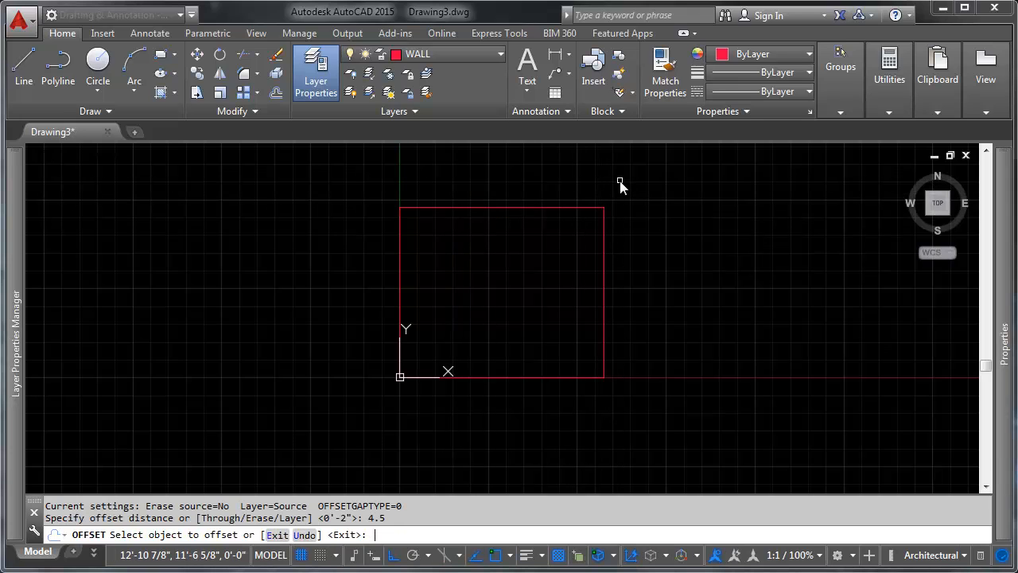
left_click(575, 211)
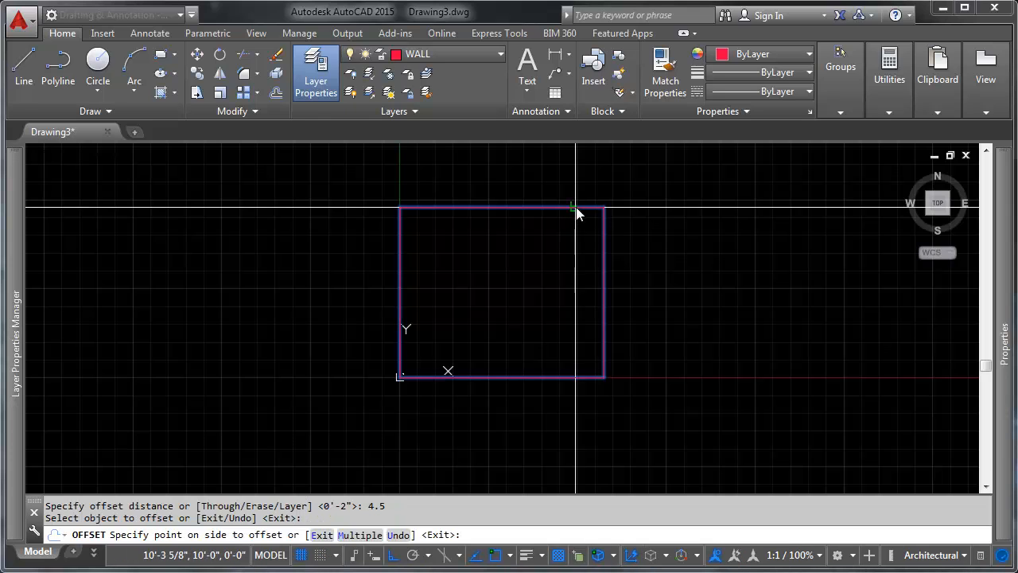
left_click(583, 172)
key("Return")
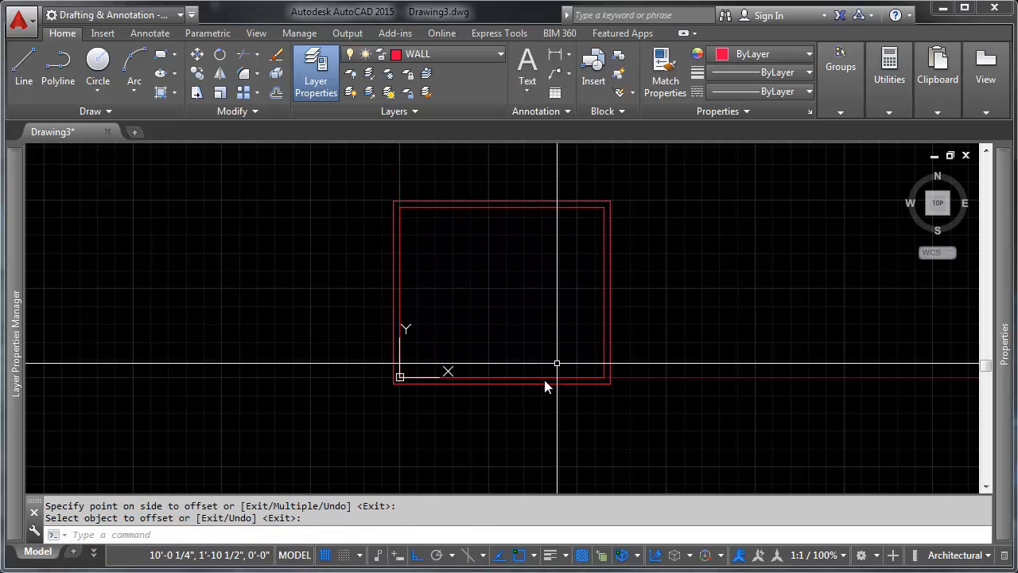
Draw a short vertical line across the lower wall from the inner corner at the origin to the outer wall line.
middle_click_drag(500, 399, 518, 335)
middle_click_drag(586, 251, 540, 321)
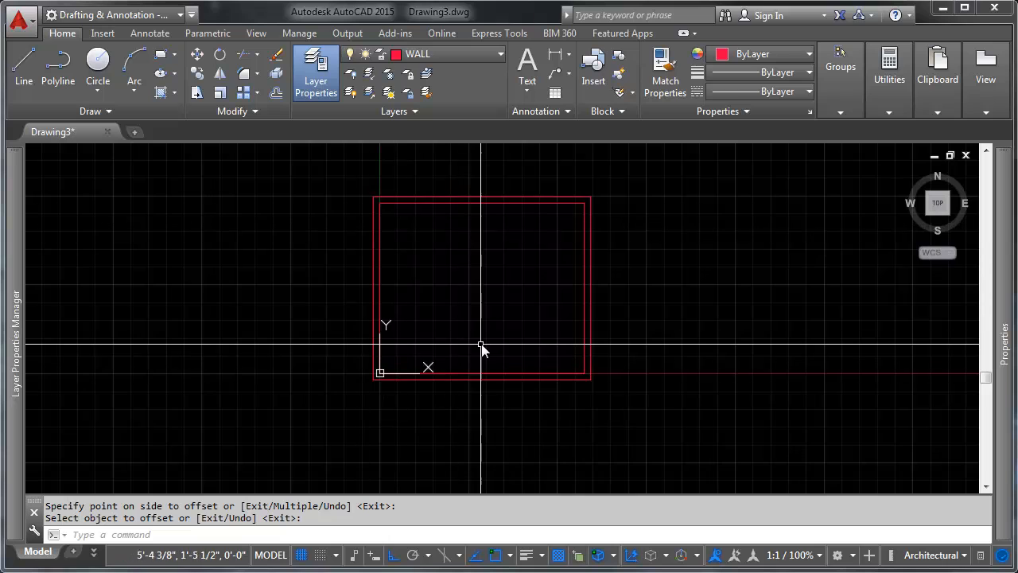
mouse_move(478, 358)
middle_mouse_down()
mouse_move(520, 334)
mouse_move(517, 355)
middle_mouse_up()
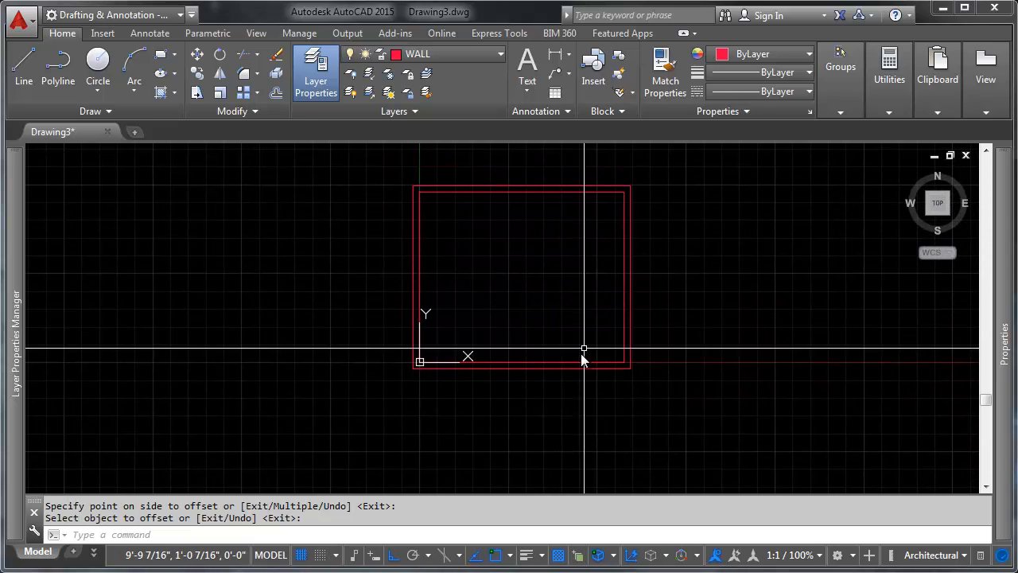
scroll(469, 364, "up", 2)
mouse_move(445, 326)
middle_mouse_down()
mouse_move(445, 397)
mouse_move(492, 328)
mouse_move(492, 286)
middle_mouse_up()
scroll(436, 311, "up", 2)
middle_click_drag(418, 291, 434, 346)
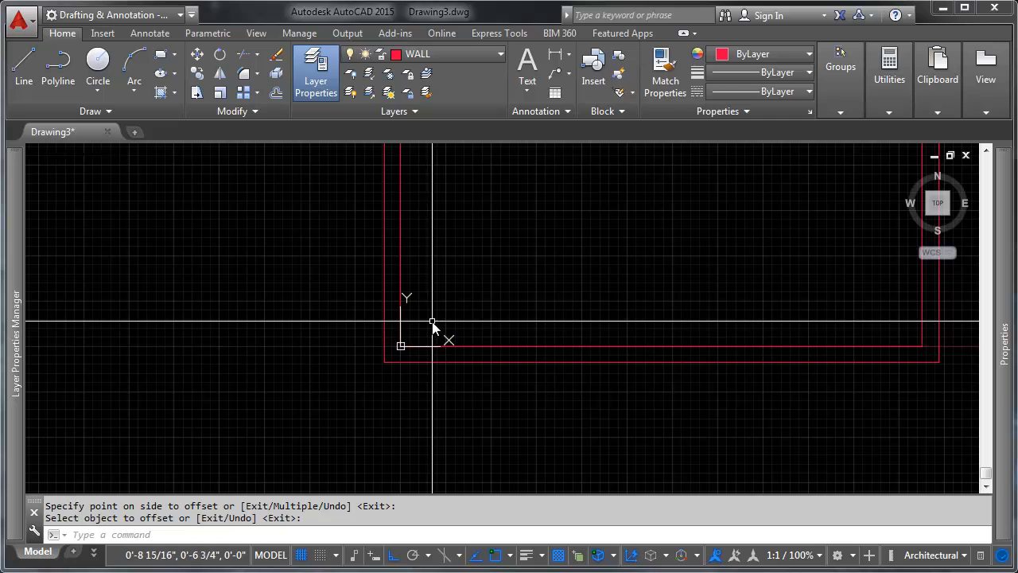
scroll(409, 341, "up", 2)
type("l")
key("Return")
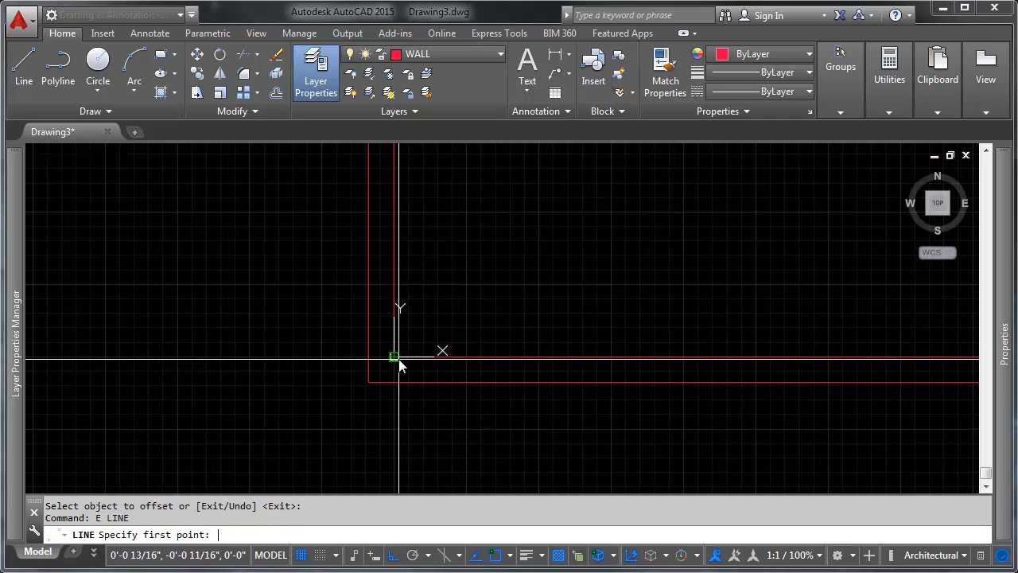
left_click(395, 358)
left_click(395, 382)
key("Return")
type("m")
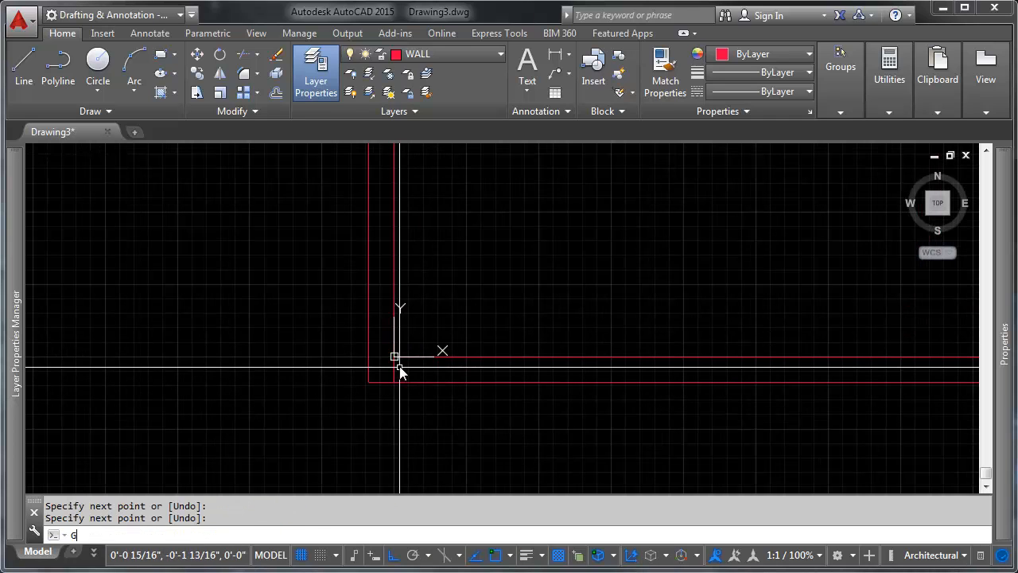
key("Return")
left_click(399, 370)
left_click(381, 372)
key("Escape")
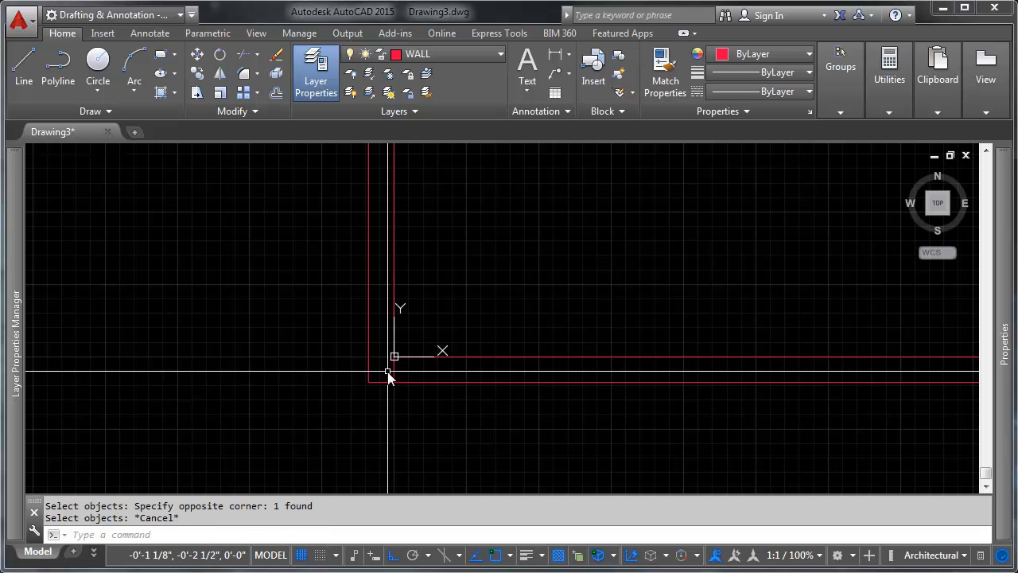
Move the short line across the lower wall 4 inches to the right.
scroll(388, 370, "up", 4)
type("m")
key("Return")
left_click(383, 448)
left_click(488, 292)
key("Return")
left_click(489, 245)
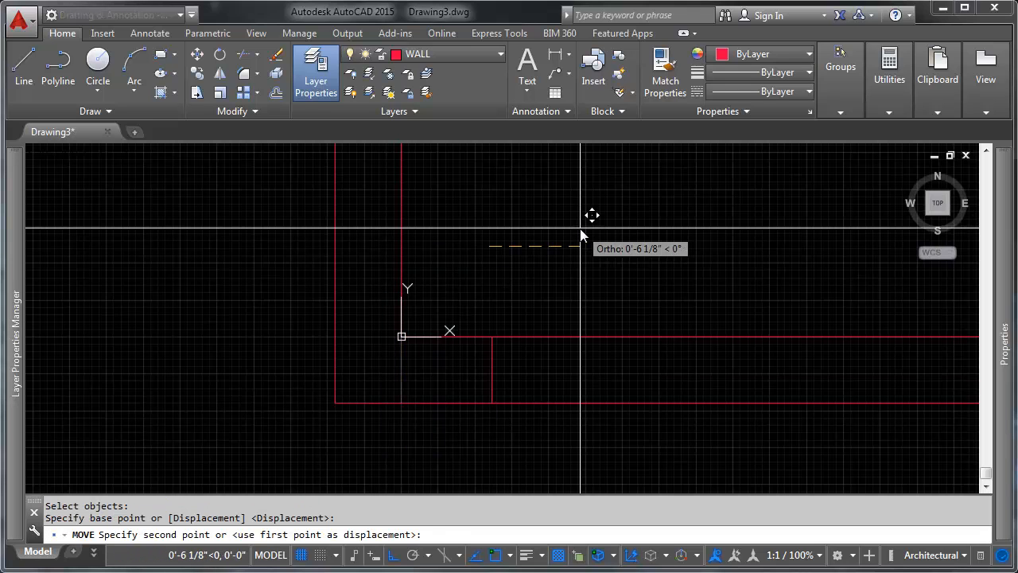
type("4")
key("Return")
Copy the short line across the lower wall 30 inches to the right to mark the opening's other side.
scroll(463, 353, "down", 2)
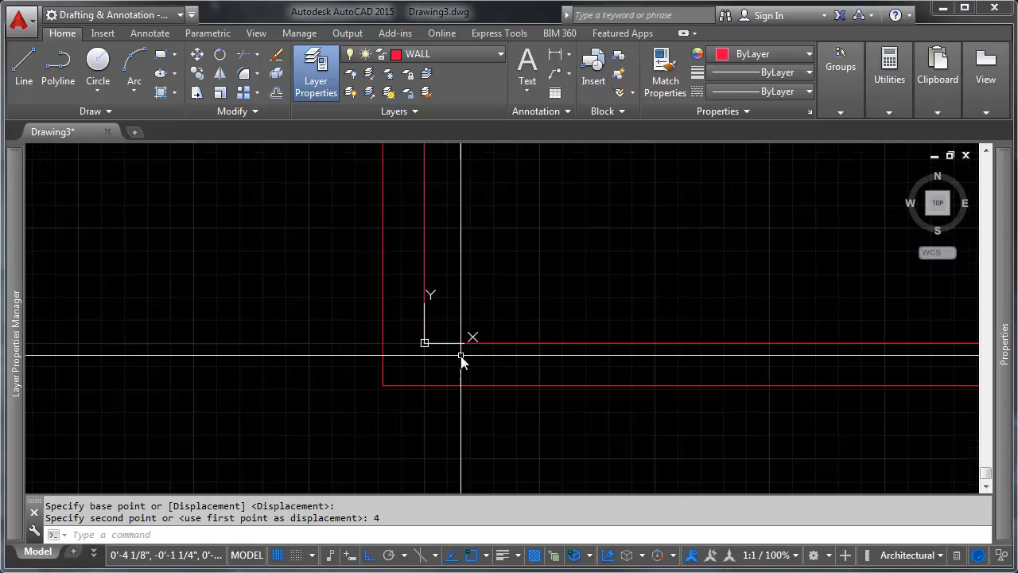
middle_click_drag(506, 346, 404, 360)
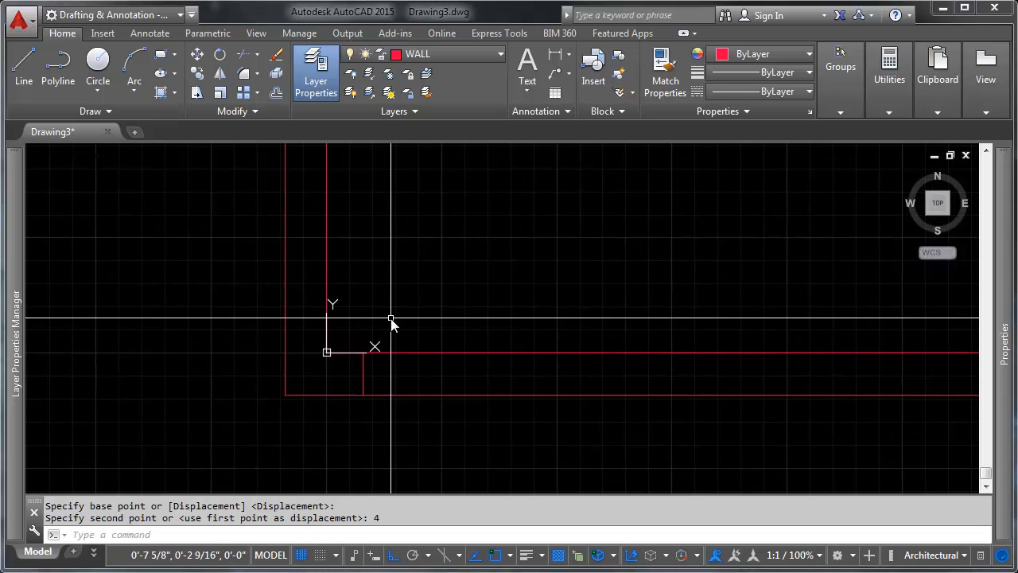
scroll(390, 318, "down", 2)
middle_click_drag(501, 294, 427, 245)
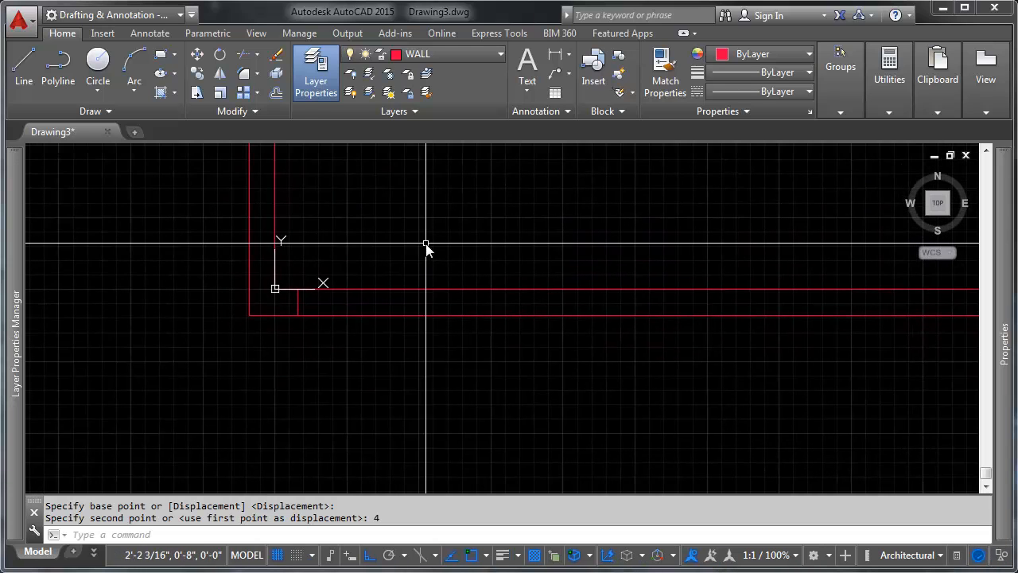
left_click(284, 269)
scroll(357, 376, "down", 4)
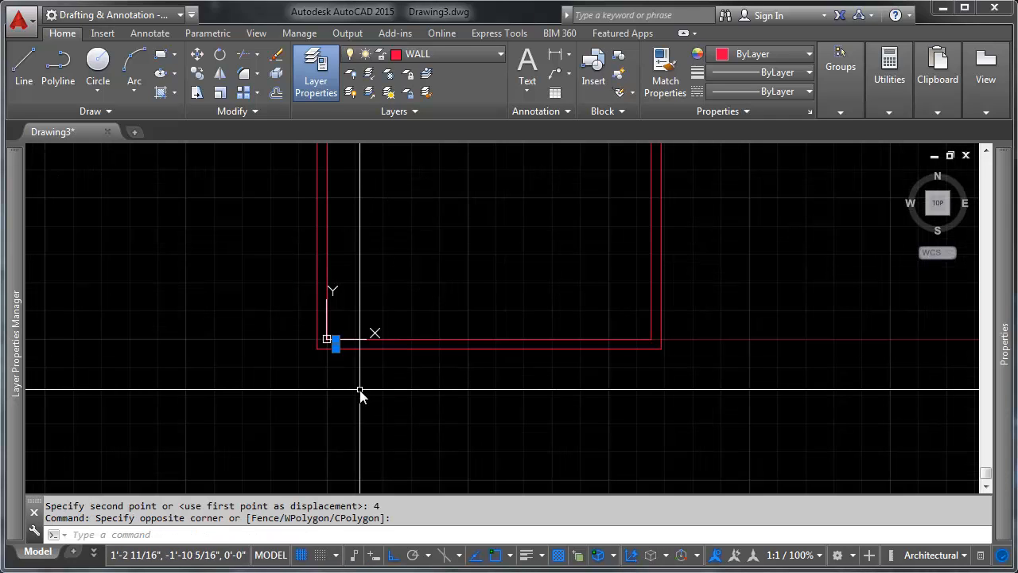
type("o")
key("Return")
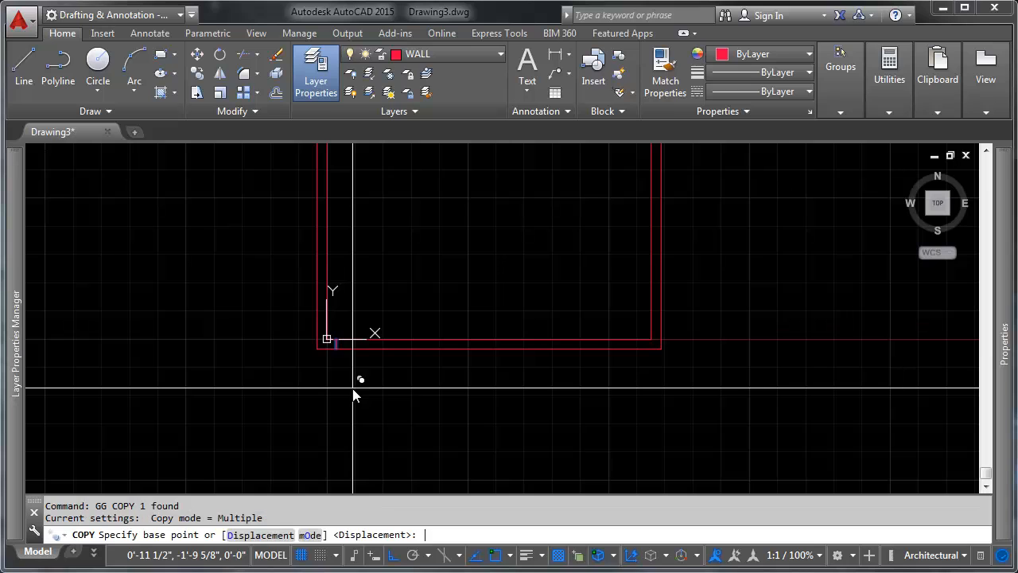
left_click(352, 388)
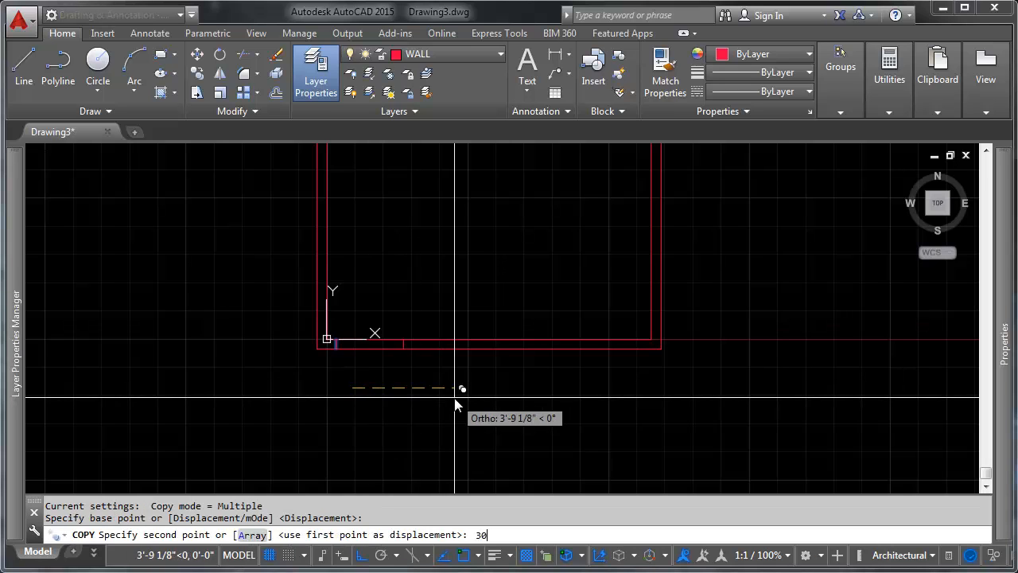
type("30")
key("Return")
key("Return")
scroll(338, 330, "up", 5)
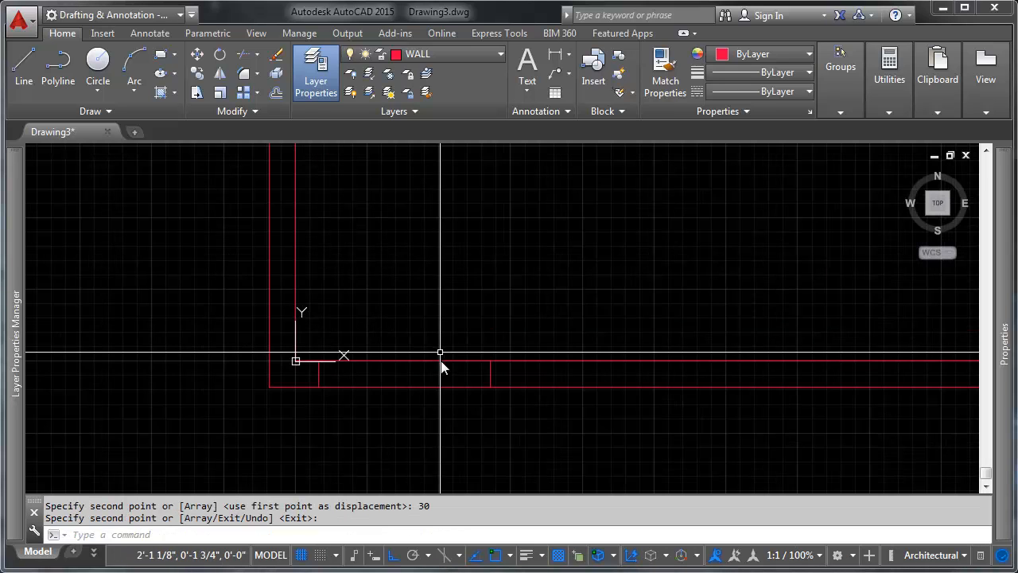
type("tr")
key("Return")
key("Escape")
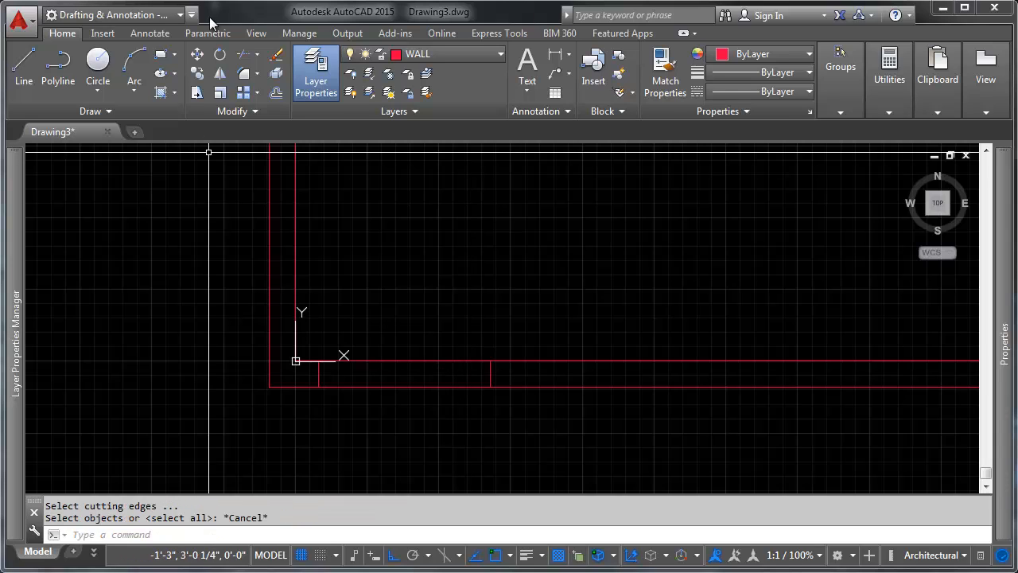
Trim away both lower wall lines between the two short vertical lines to clear the 30-inch opening.
left_click(258, 58)
left_click(268, 81)
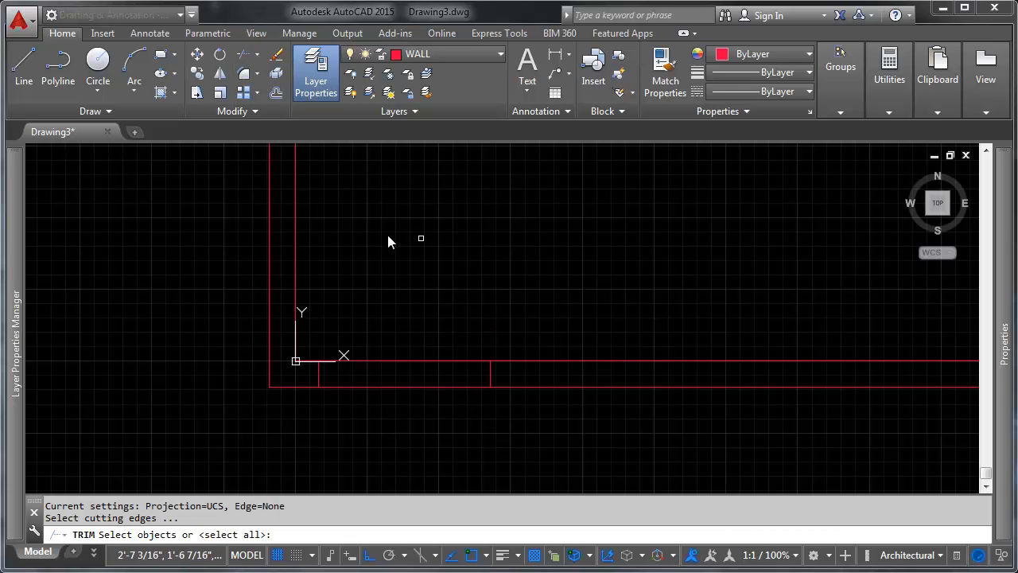
key("Return")
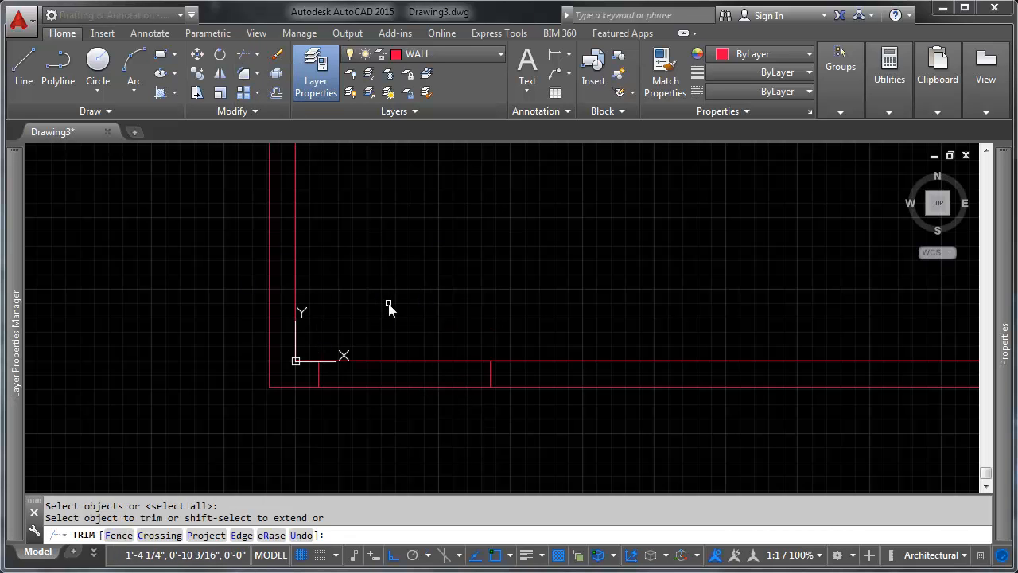
left_click(451, 338)
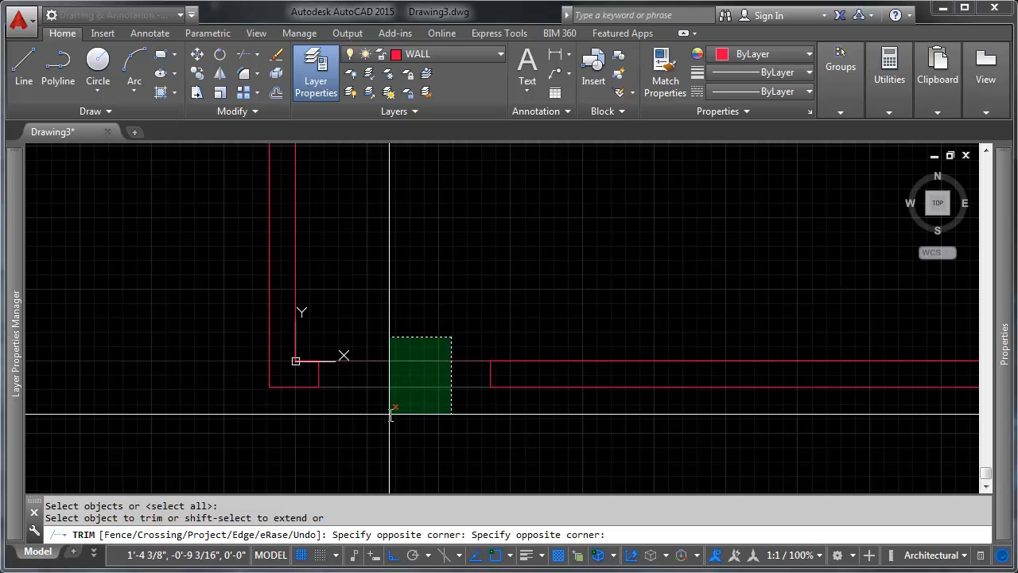
left_click(394, 414)
key("Return")
scroll(425, 363, "down", 6)
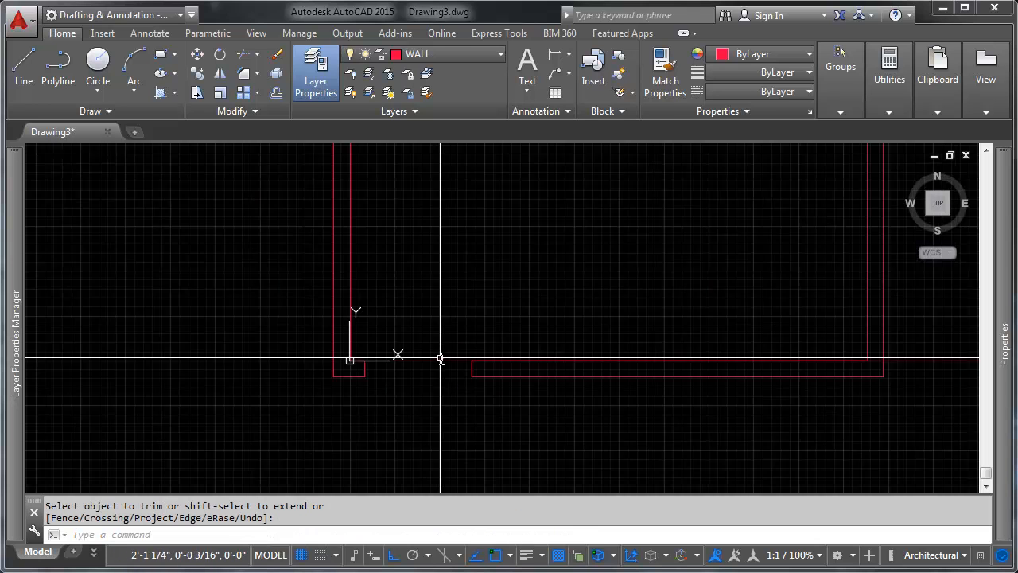
scroll(463, 376, "up", 2)
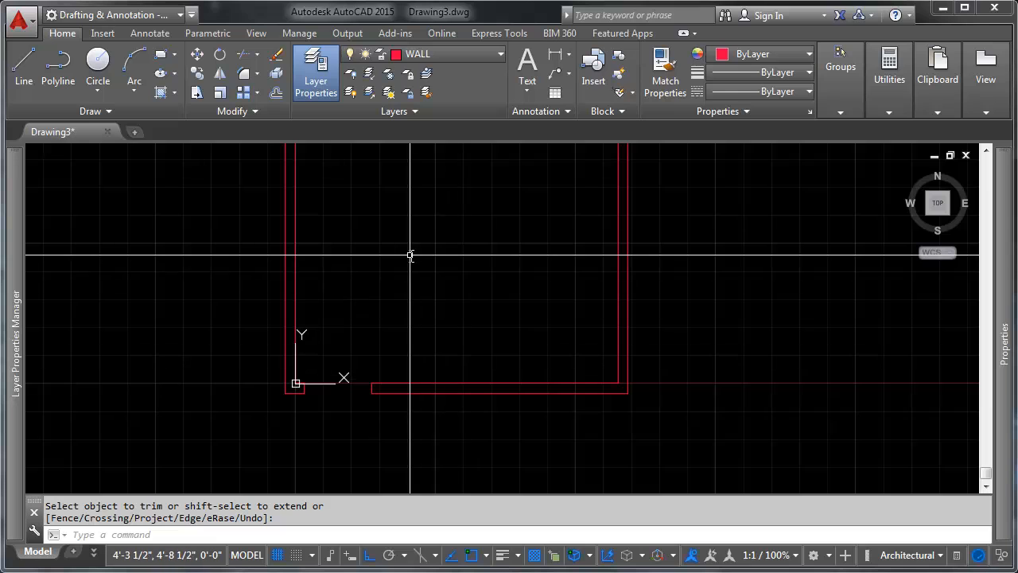
middle_click_drag(409, 254, 403, 302)
mouse_move(331, 368)
middle_mouse_down()
mouse_move(352, 281)
mouse_move(359, 330)
middle_mouse_up()
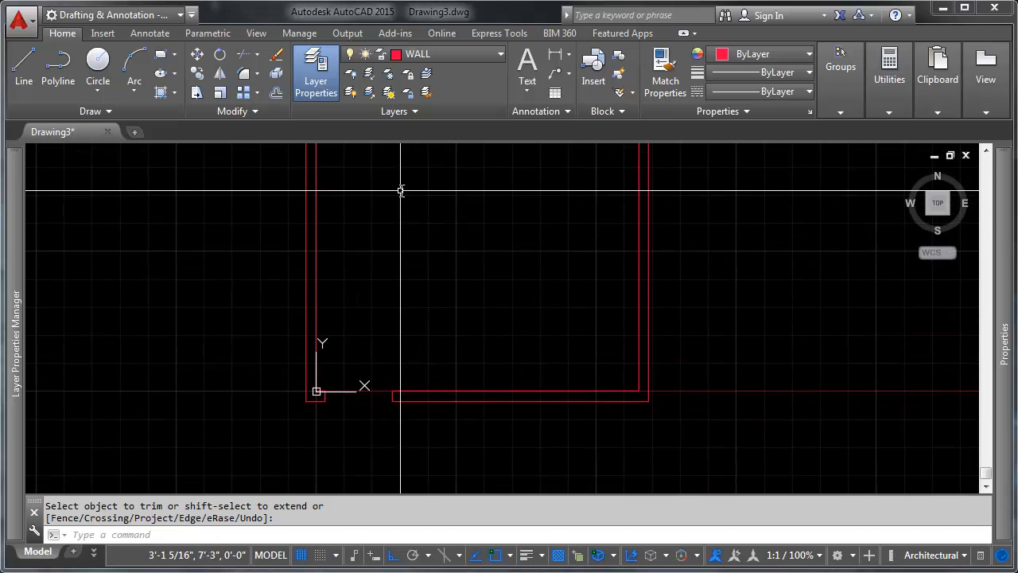
Add a new layer named DOORS and set its colour to index 31.
mouse_move(13, 223)
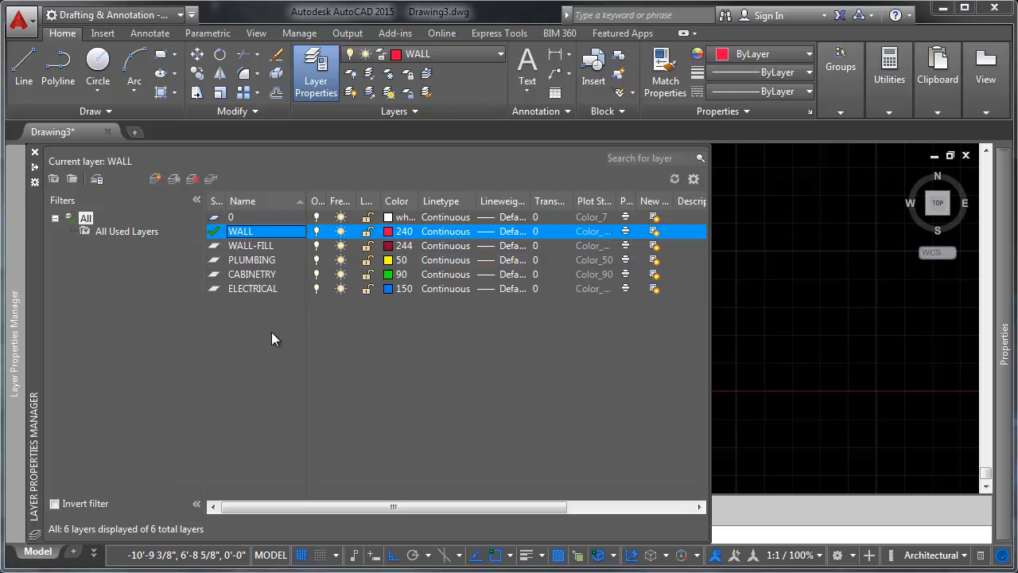
left_click(157, 179)
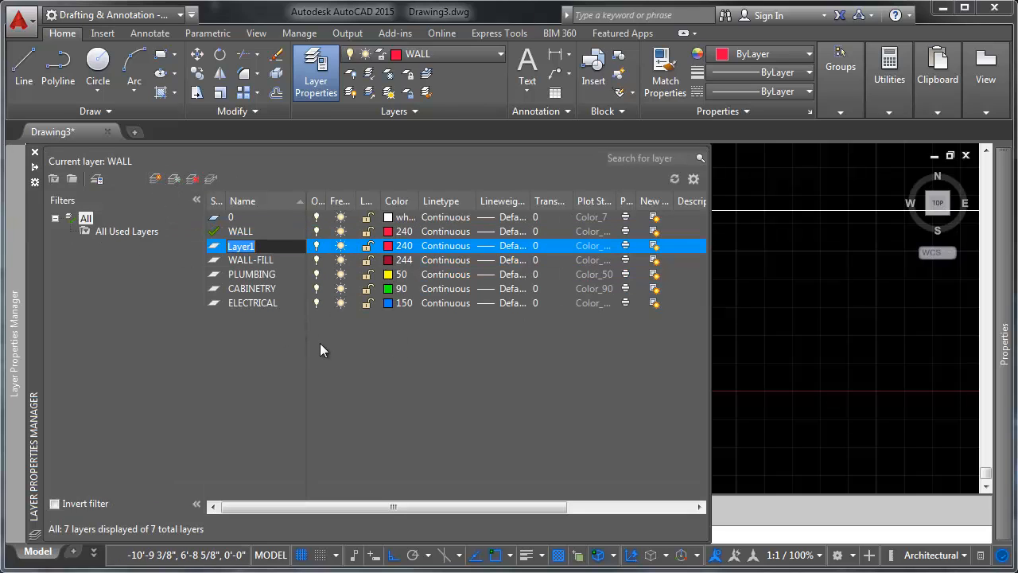
type("DOORS")
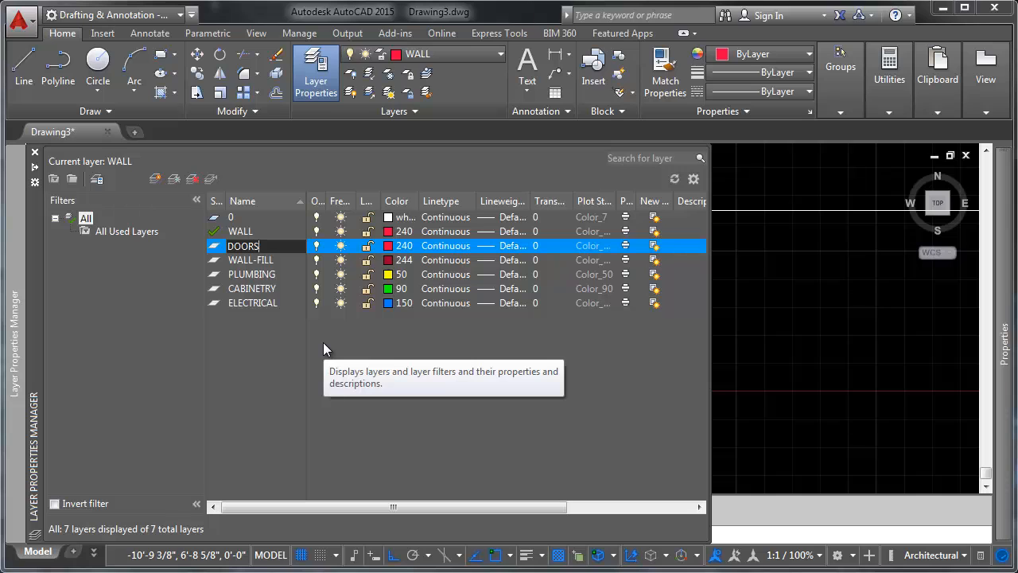
key("Return")
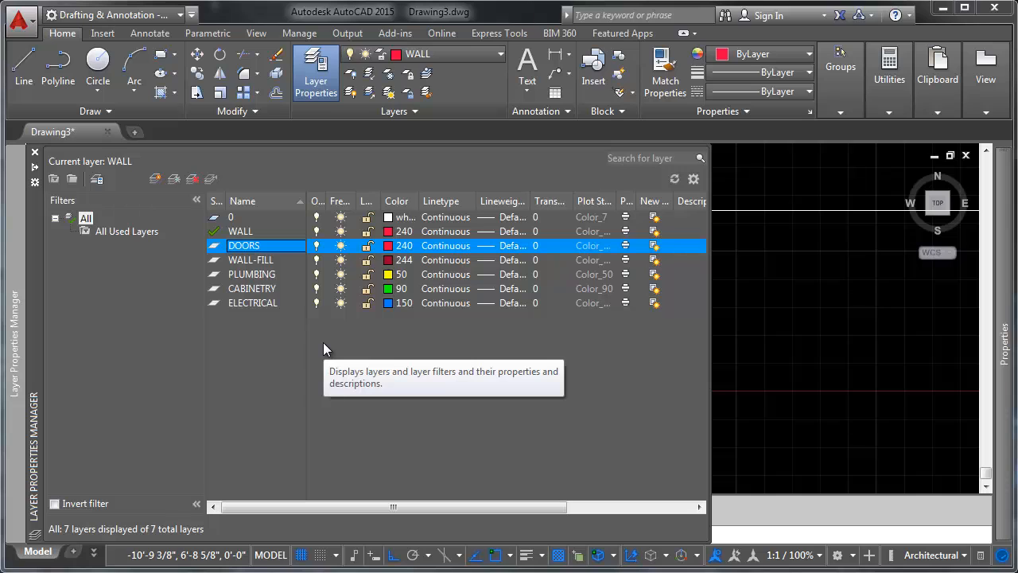
left_click(387, 245)
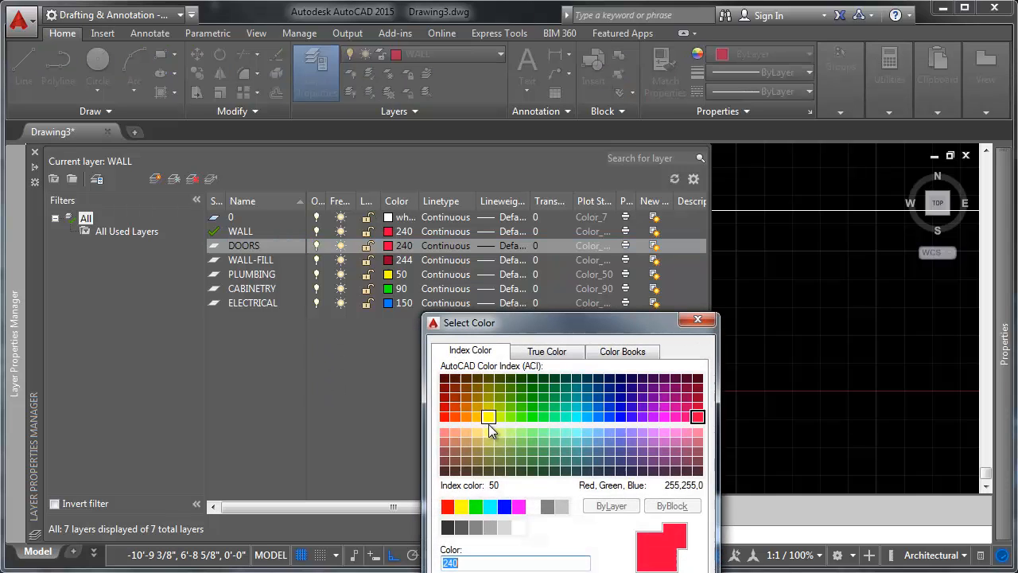
left_click(444, 416)
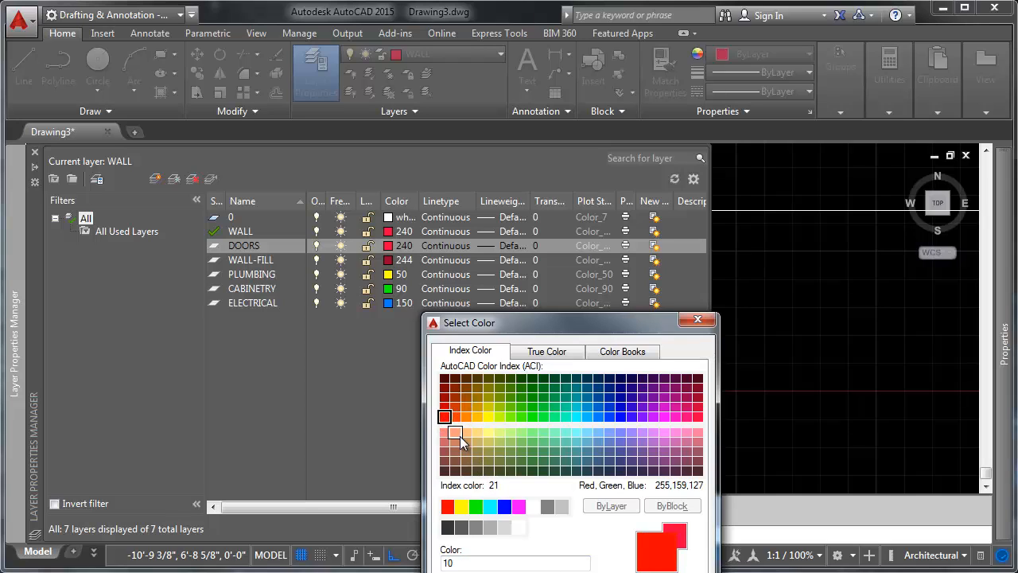
left_click(466, 441)
left_click(466, 432)
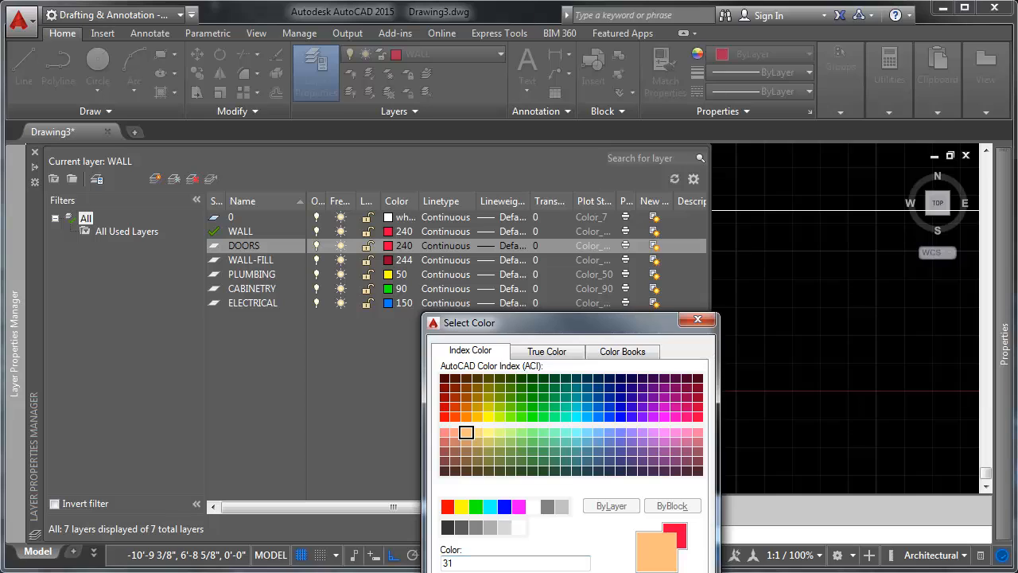
key("Return")
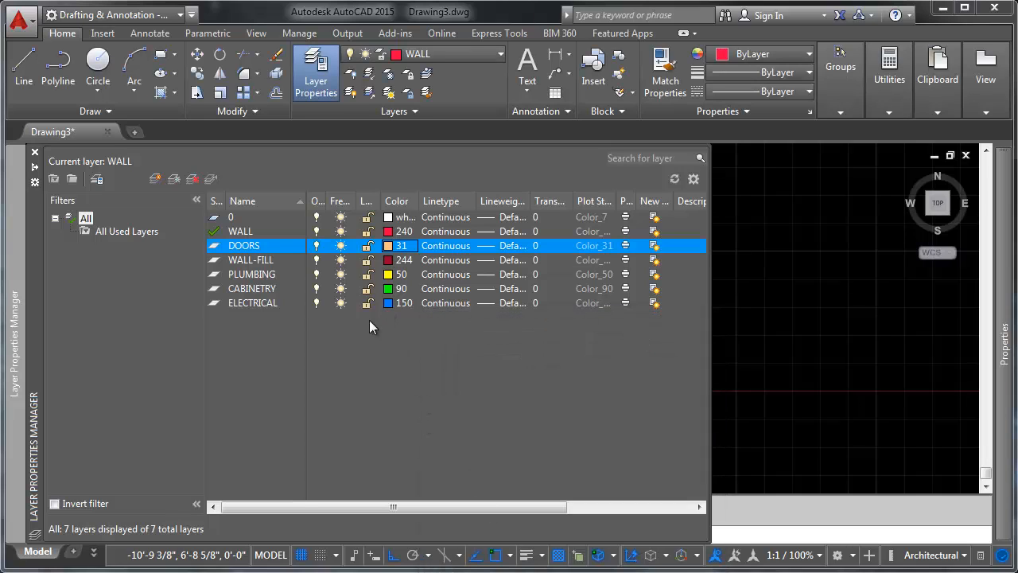
Add a new layer named WINDOW and set its colour to index 93.
left_click(155, 179)
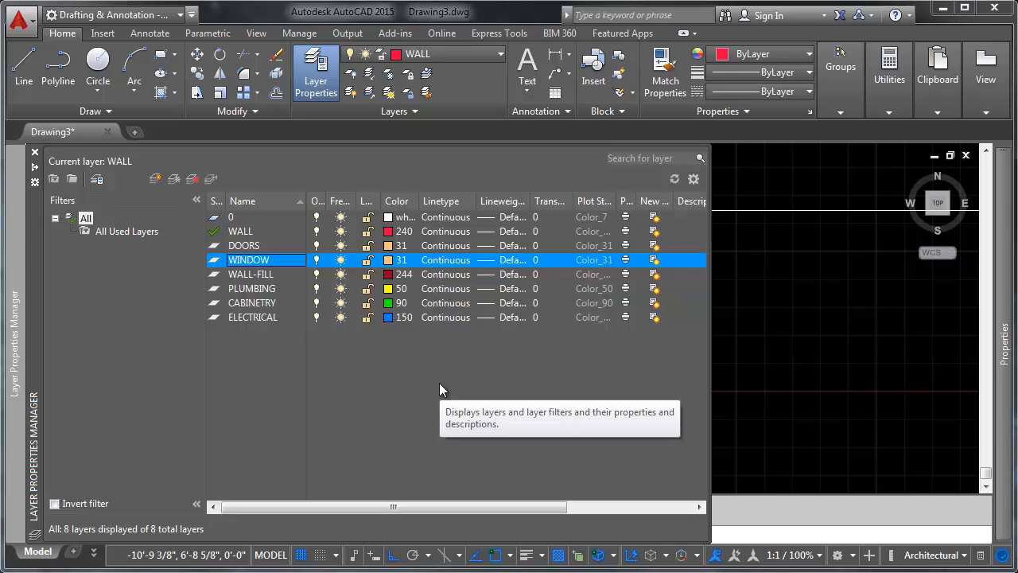
left_click(387, 260)
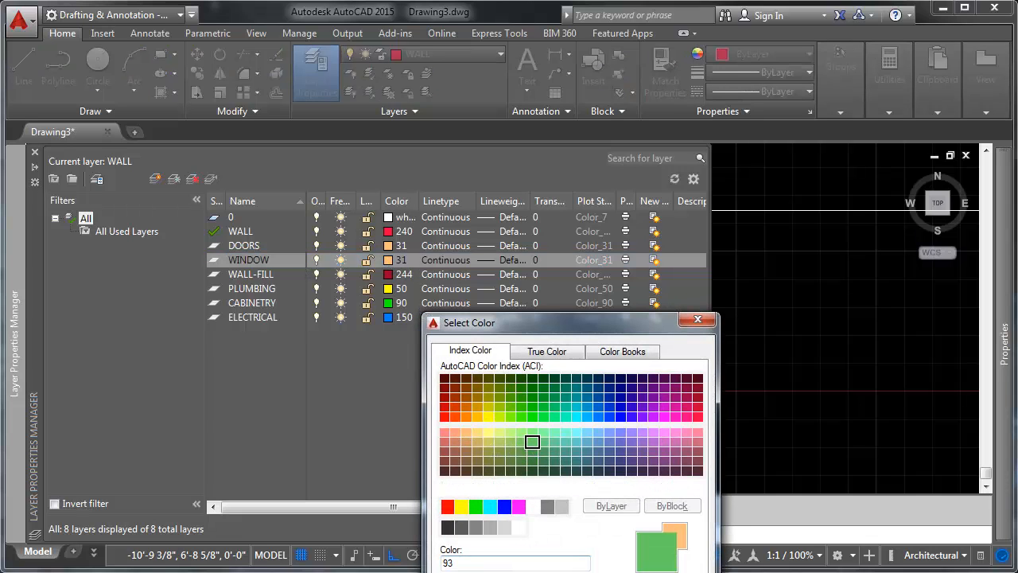
key("Return")
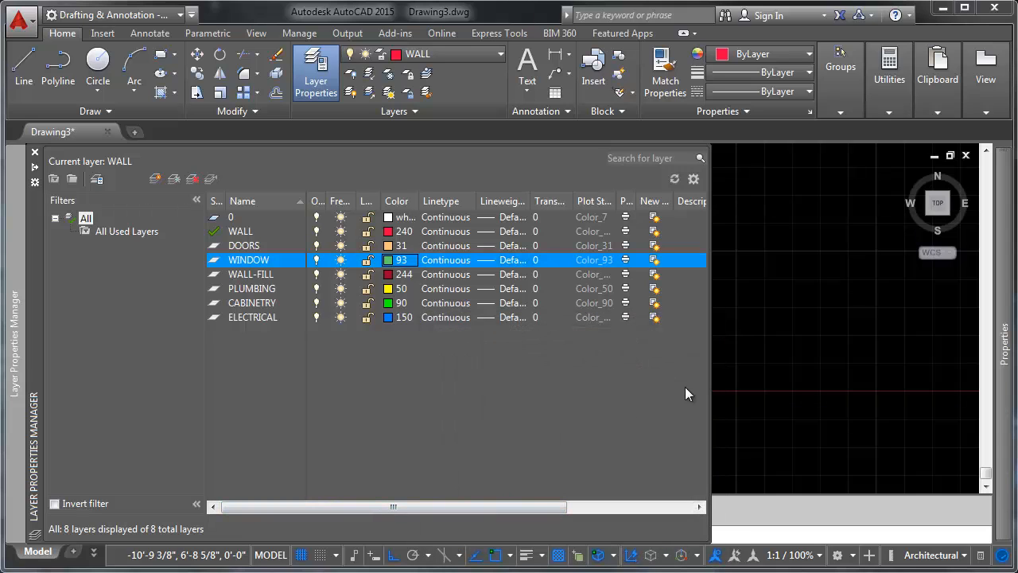
left_click(765, 307)
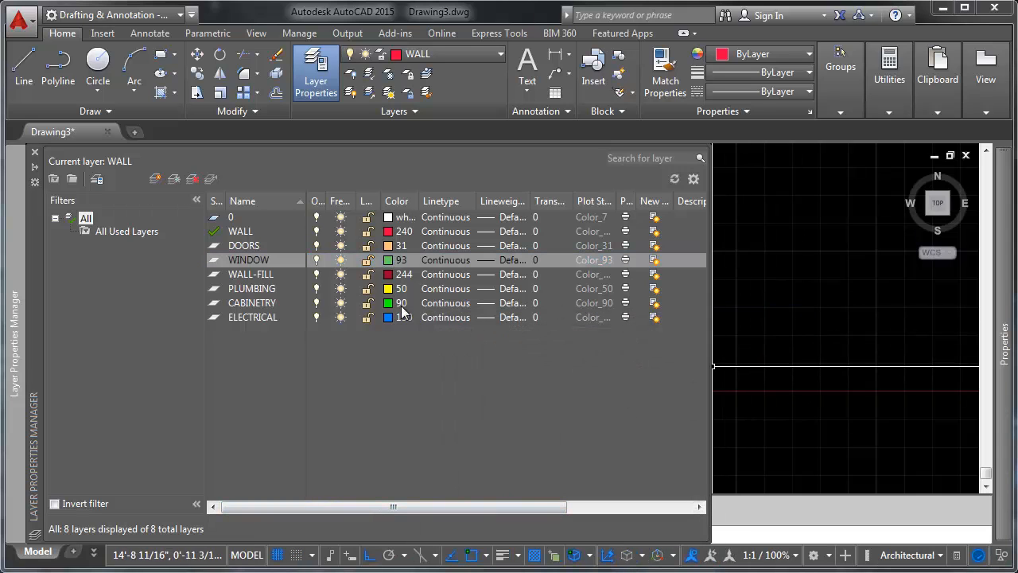
Make the DOORS layer the current layer.
double_click(249, 244)
left_click(818, 348)
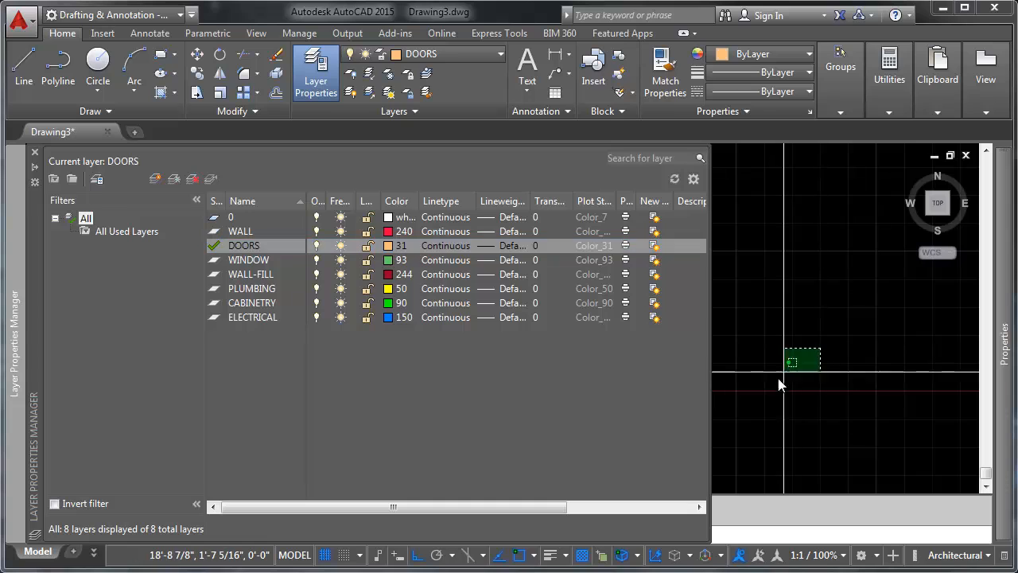
left_click(773, 383)
Draw a door rectangle 30 inches long and 2 inches wide across the opening, starting at the opening's upper-left corner.
scroll(390, 352, "up", 5)
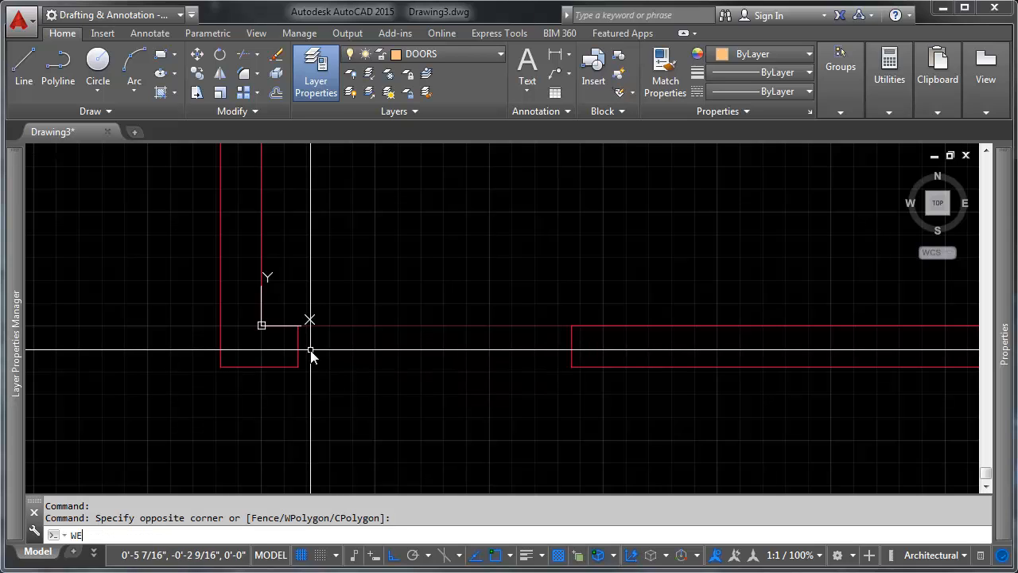
key("Escape")
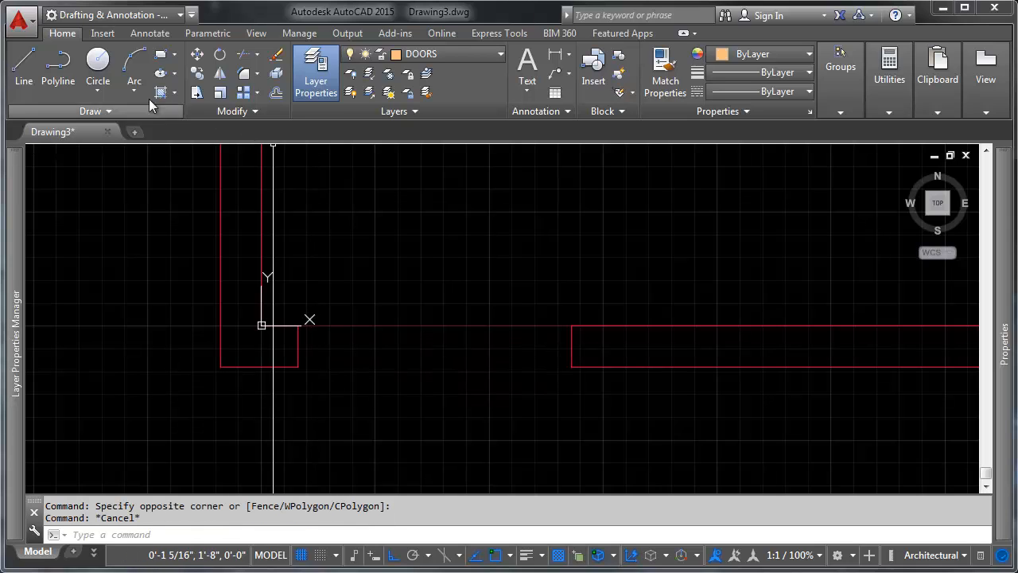
left_click(100, 92)
left_click(163, 55)
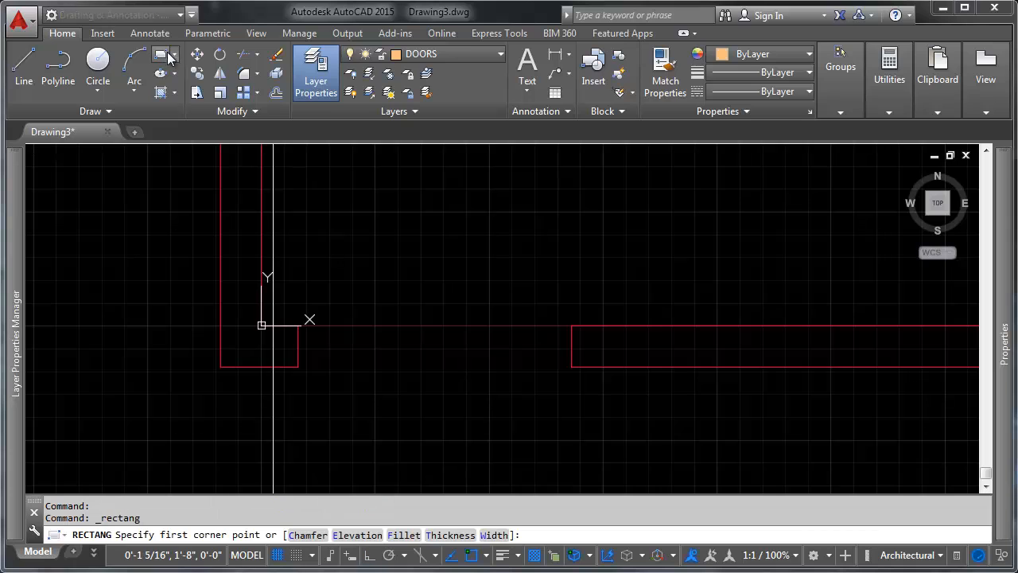
left_click(175, 55)
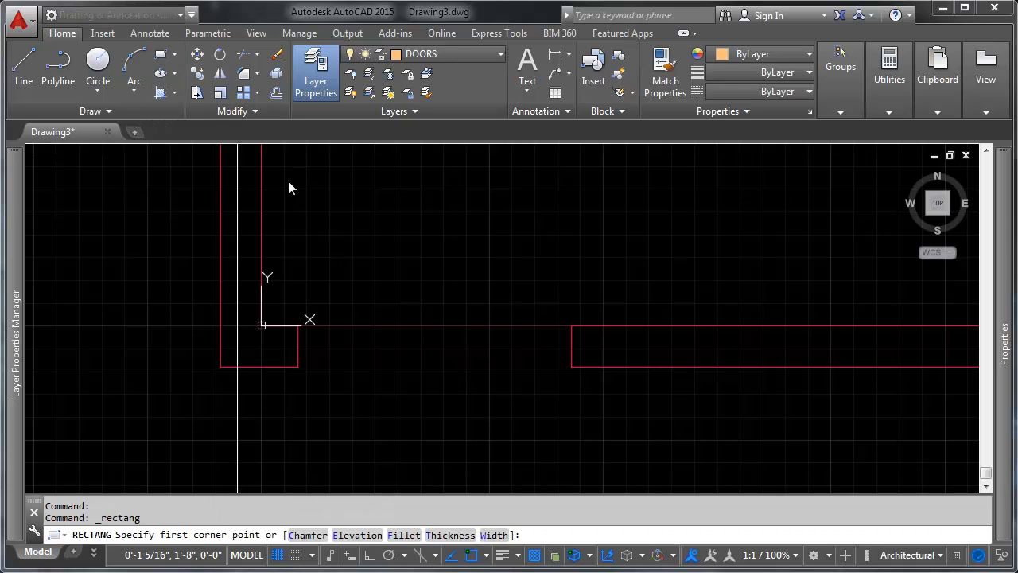
left_click(299, 336)
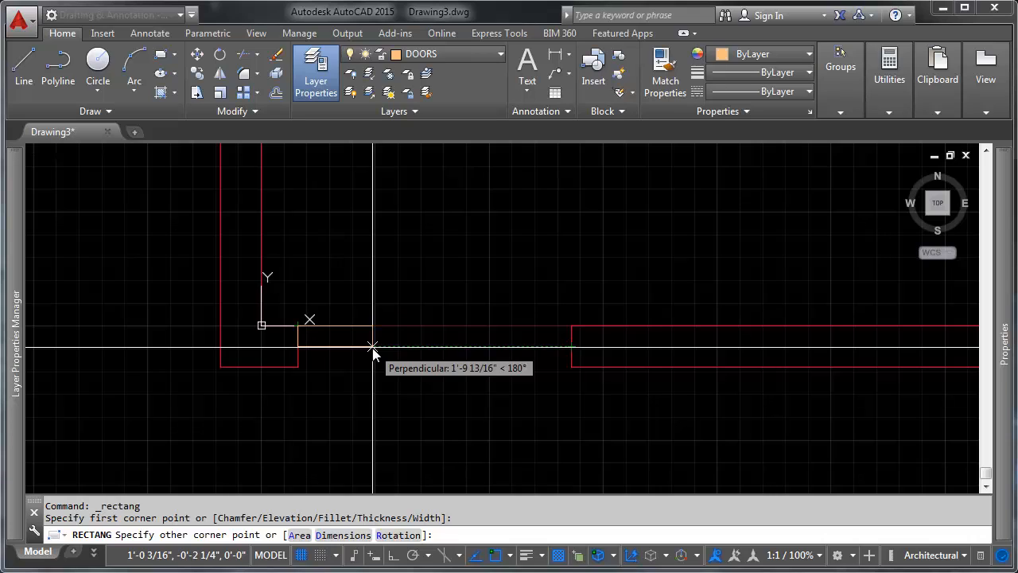
type("D")
key("Return")
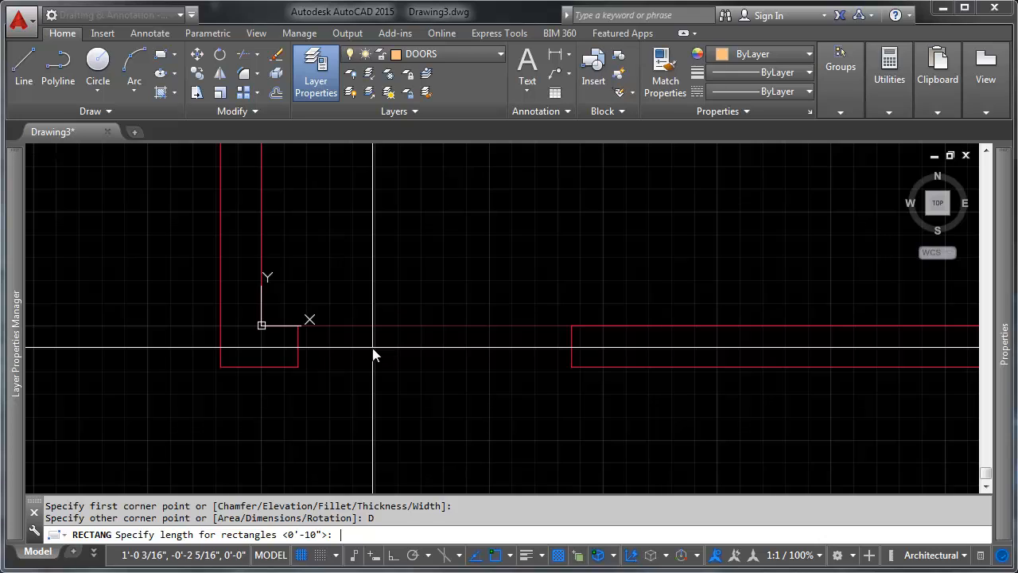
key("Return")
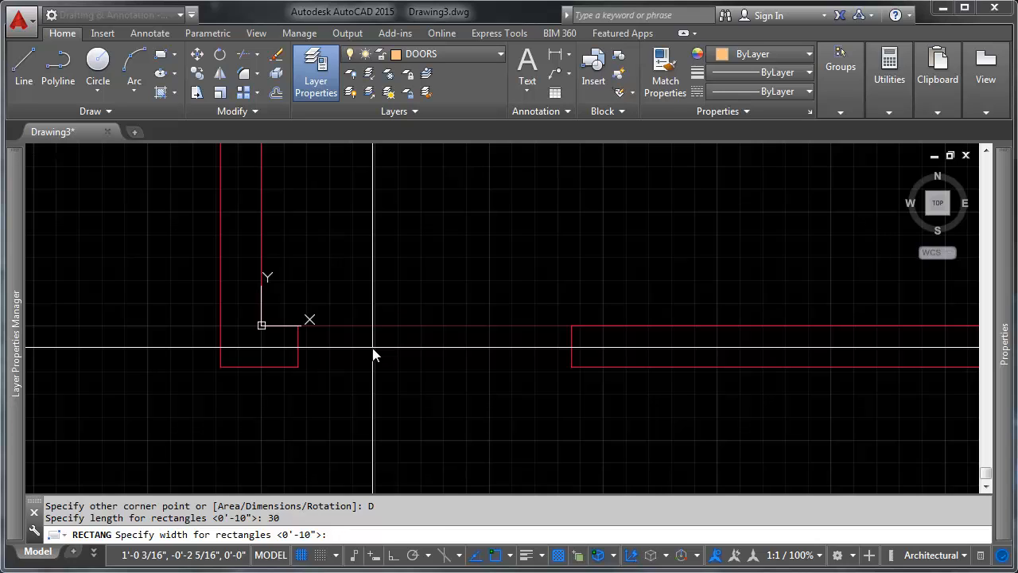
type("2")
key("Return")
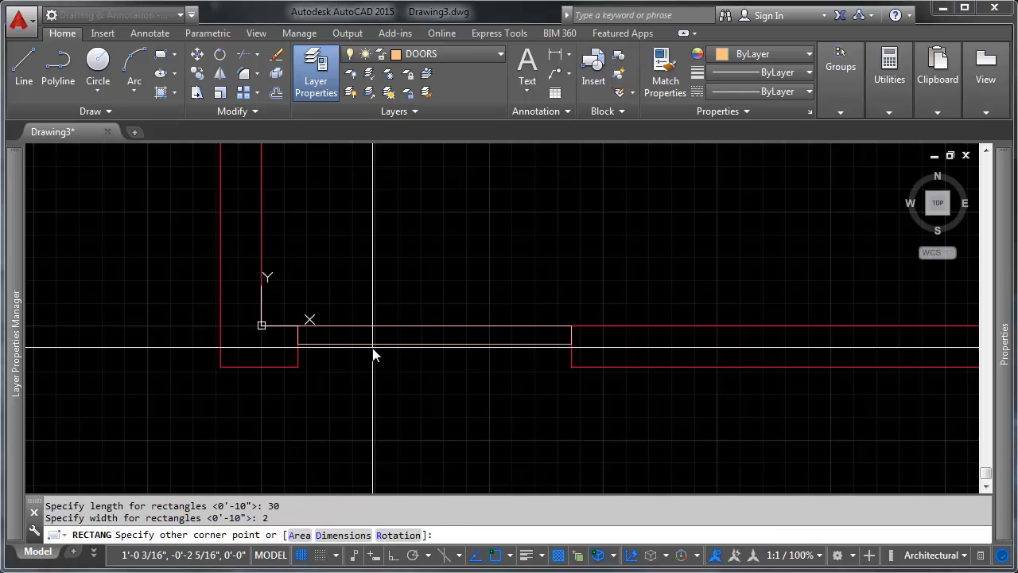
left_click(443, 370)
Rotate the door rectangle 90 degrees counterclockwise about its upper-left corner so it stands open inside the room.
scroll(391, 326, "up", 2)
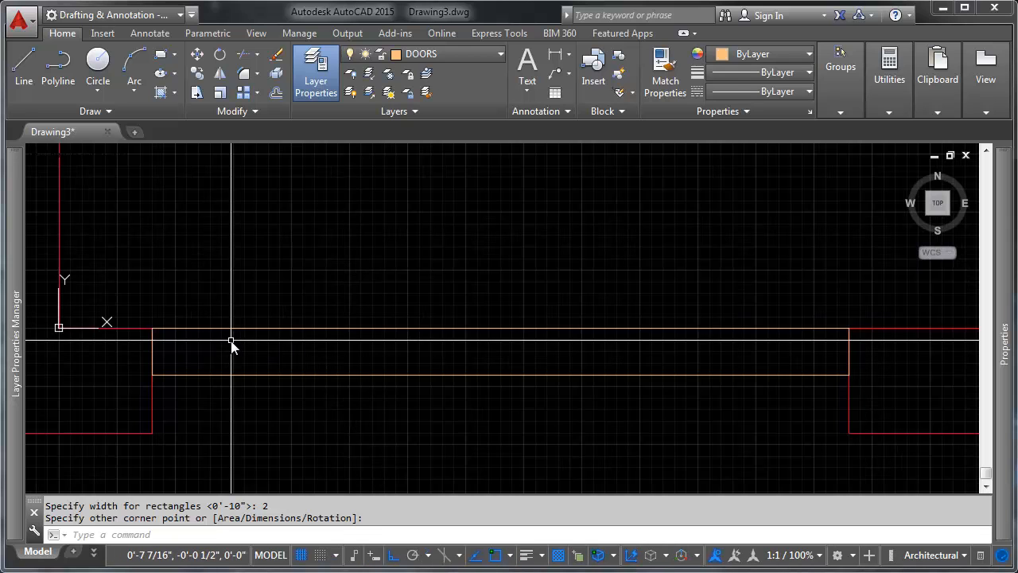
middle_click_drag(230, 340, 260, 314)
scroll(260, 314, "down", 3)
scroll(306, 318, "up", 3)
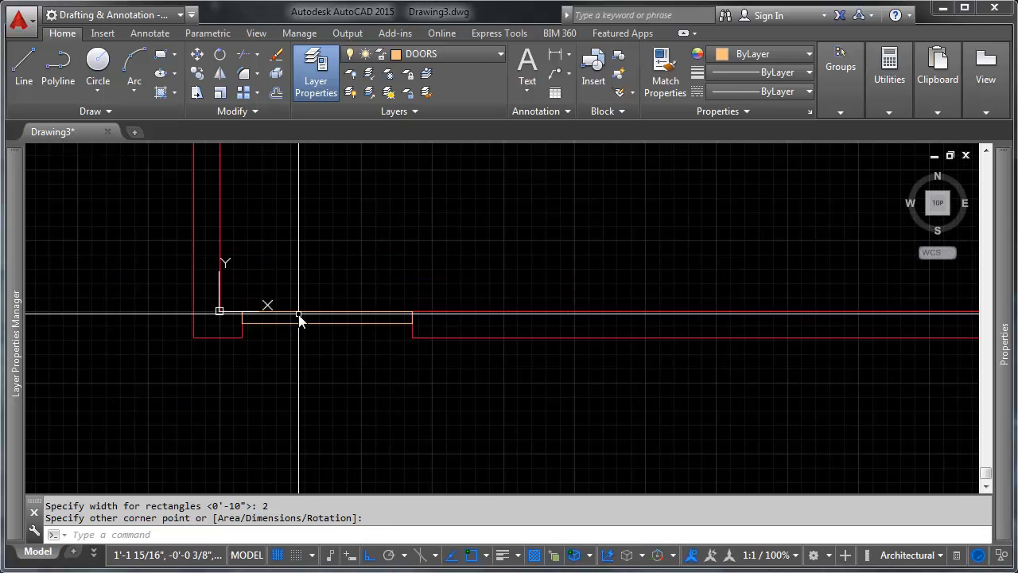
mouse_move(259, 310)
middle_mouse_down()
mouse_move(282, 303)
mouse_move(268, 310)
mouse_move(362, 364)
middle_mouse_up()
scroll(364, 360, "up", 2)
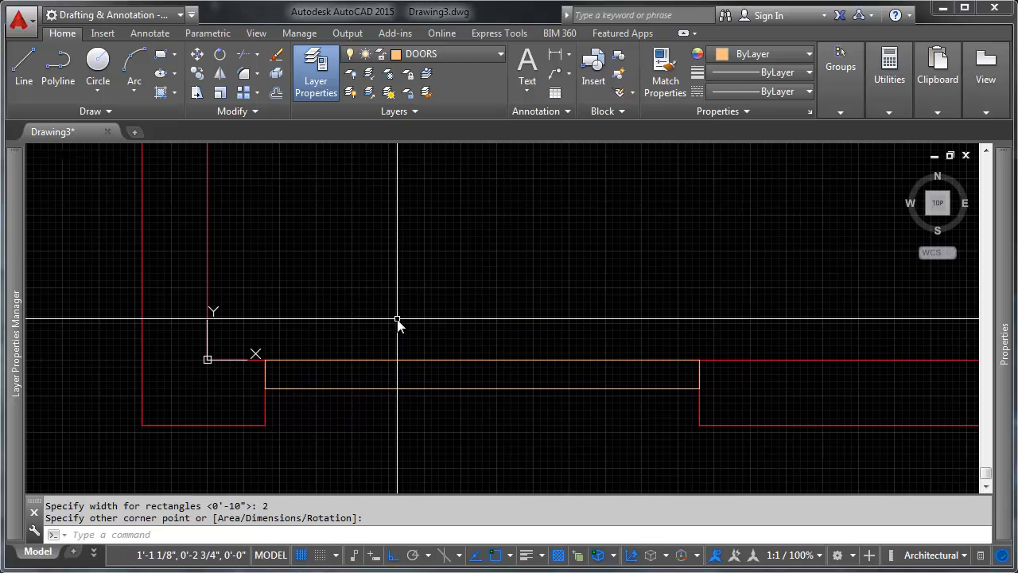
left_click(454, 387)
left_click(425, 408)
left_click(375, 409)
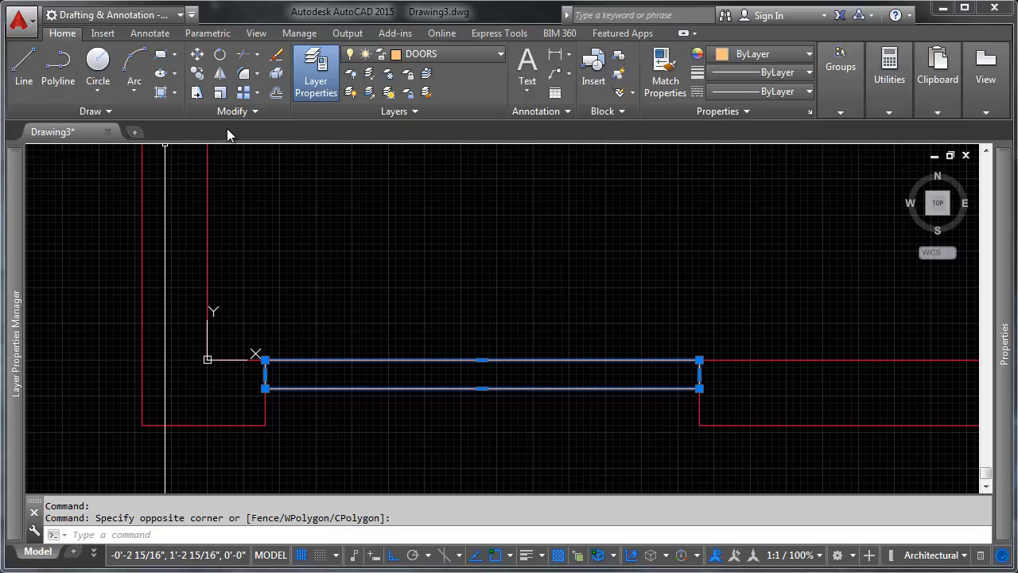
left_click(222, 57)
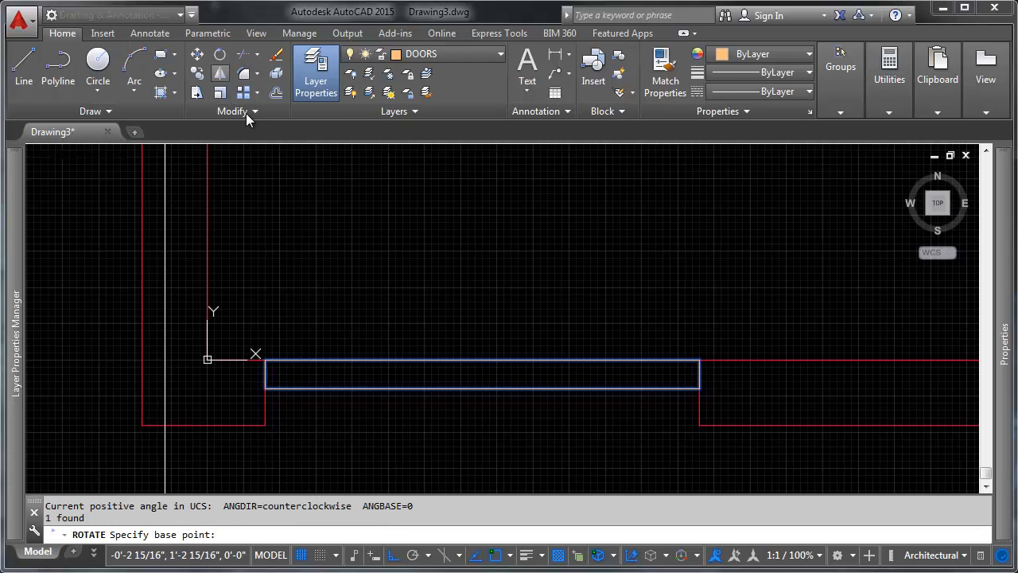
left_click(269, 362)
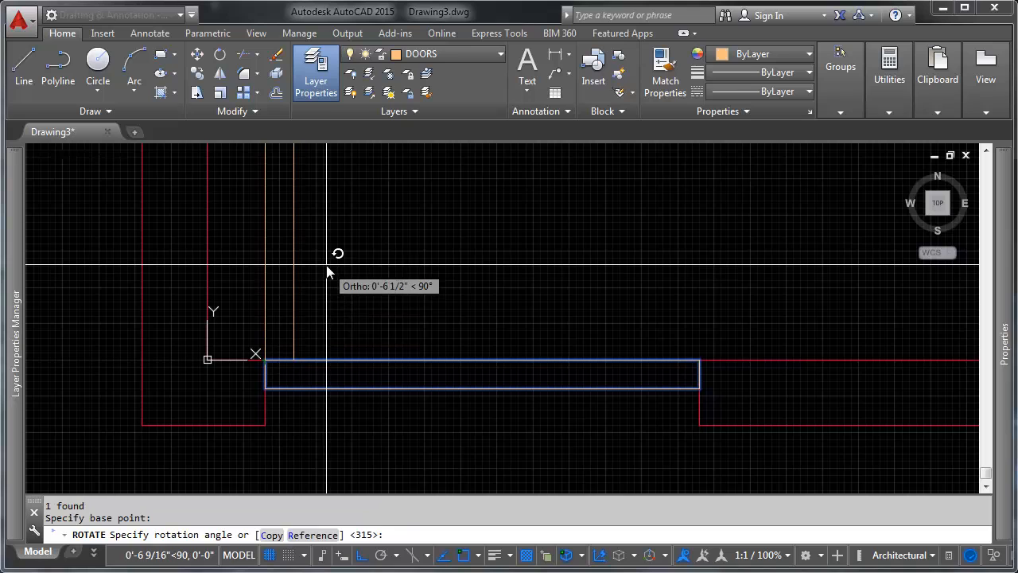
mouse_move(322, 210)
middle_mouse_down()
mouse_move(314, 234)
mouse_move(334, 291)
middle_mouse_up()
scroll(314, 239, "down", 5)
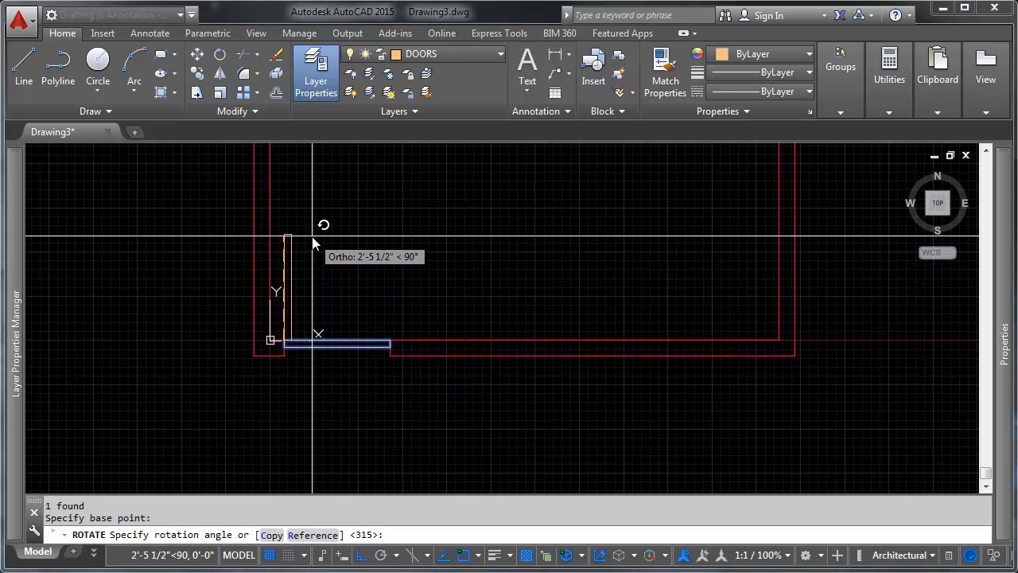
left_click(312, 237)
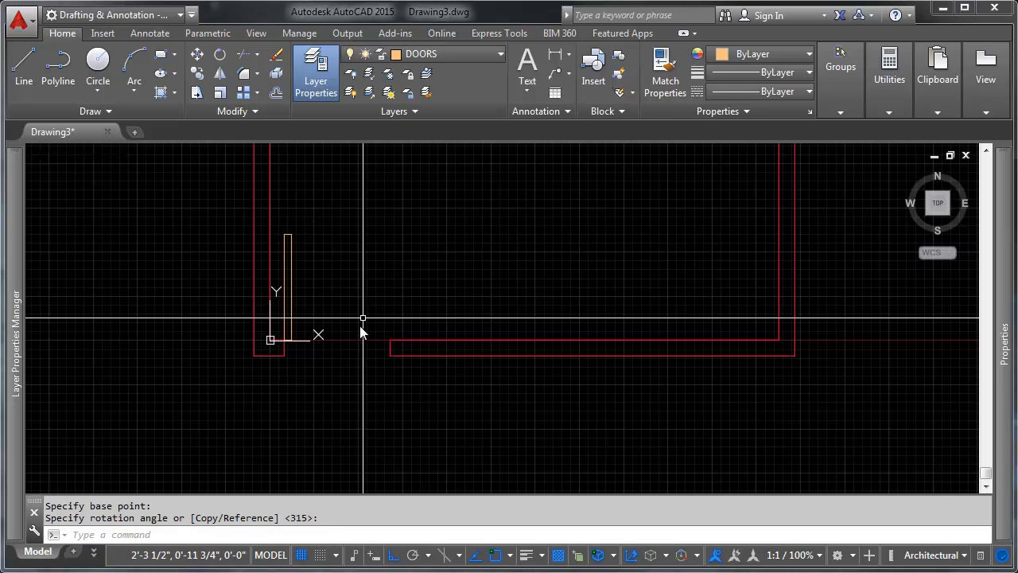
Draw a circle with a 2'-6" radius centred on the door's lower-left corner, reaching the door's upper-left corner.
scroll(329, 336, "up", 2)
scroll(360, 288, "down", 4)
middle_click_drag(363, 286, 368, 302)
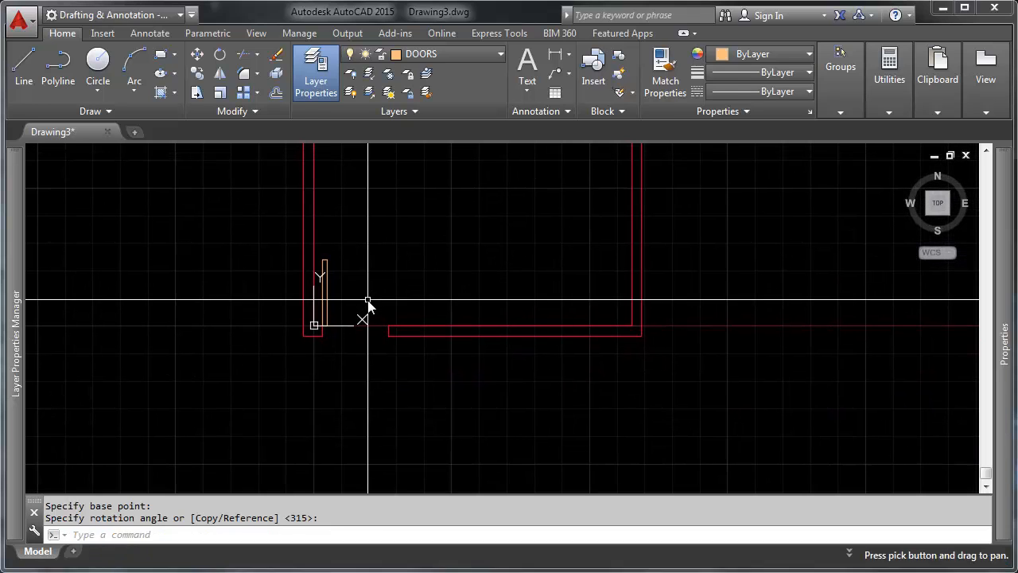
scroll(350, 318, "up", 2)
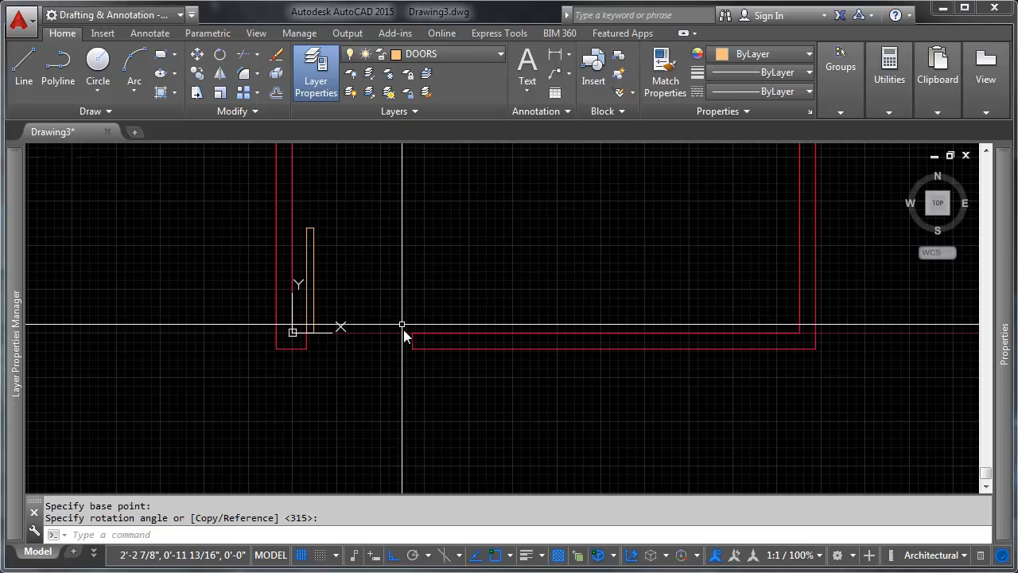
scroll(315, 307, "up", 2)
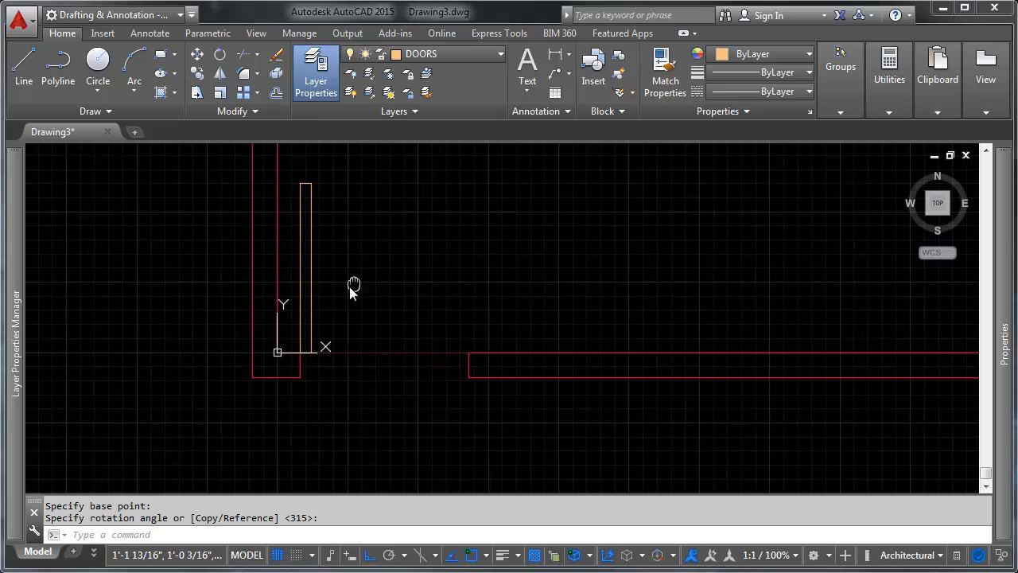
middle_click_drag(352, 286, 307, 331)
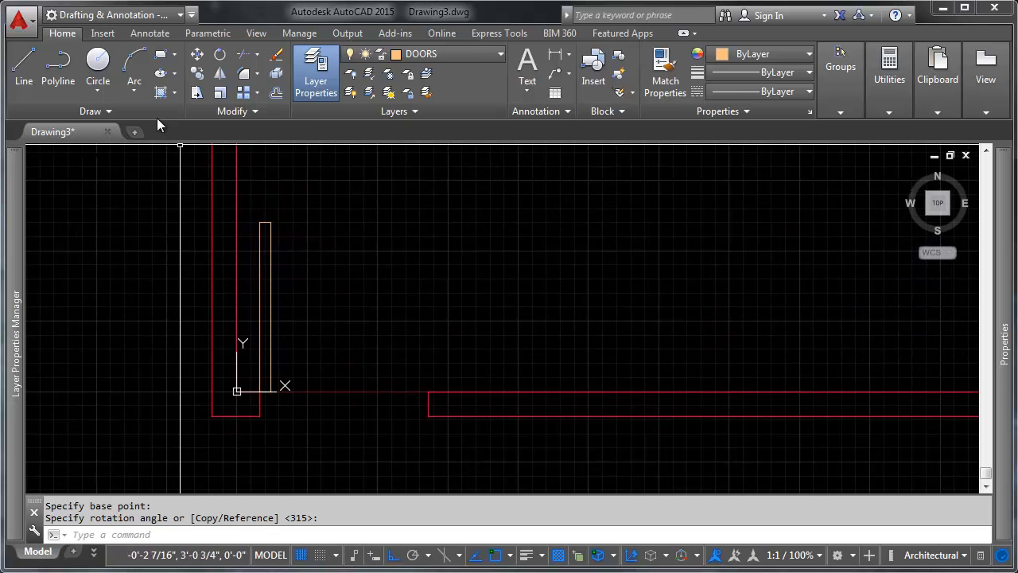
left_click(110, 72)
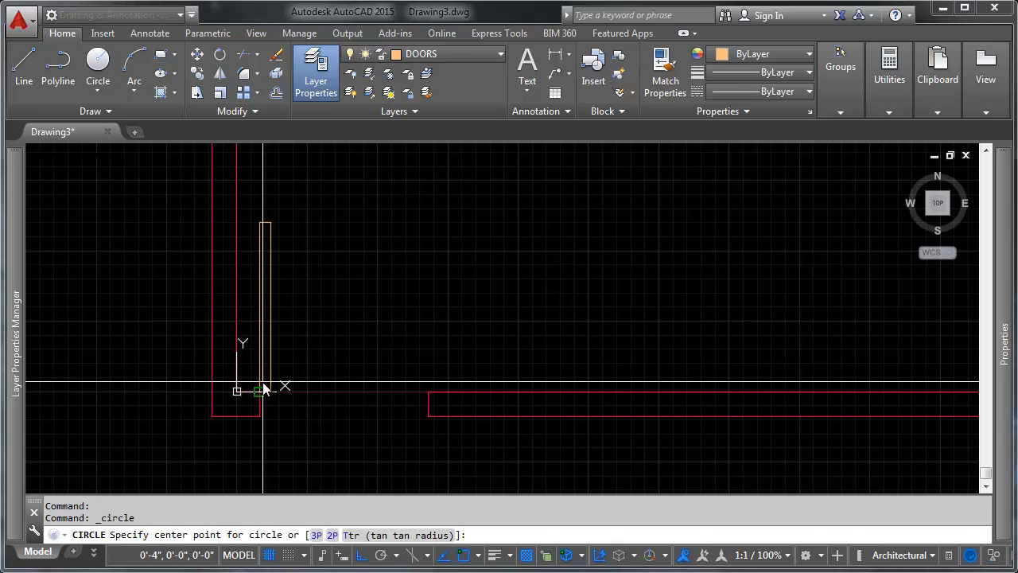
left_click(260, 390)
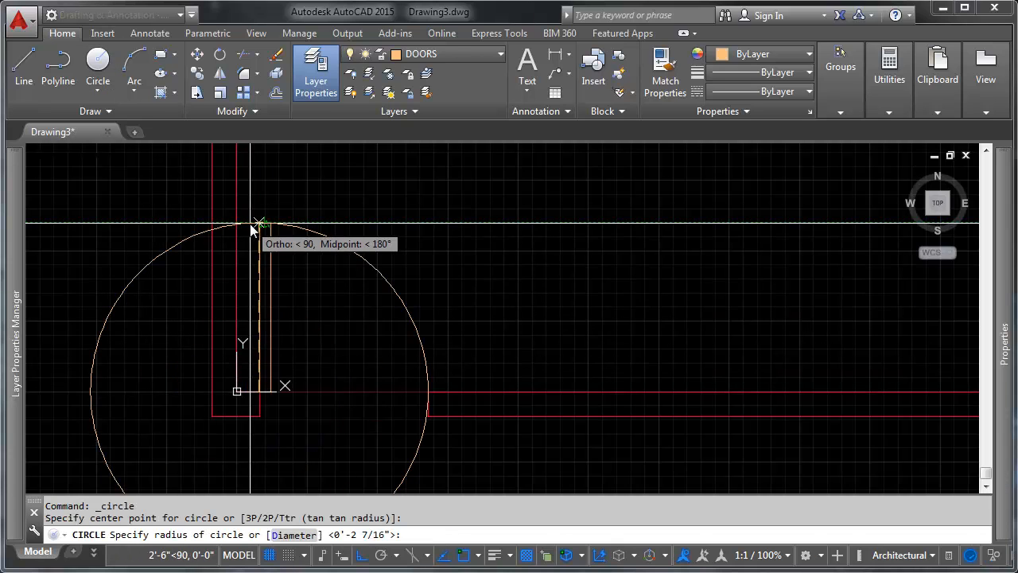
left_click(251, 228)
Trim away the part of the circle outside the room, using the door rectangle and the inner wall outline as cutting edges.
scroll(432, 402, "up", 4)
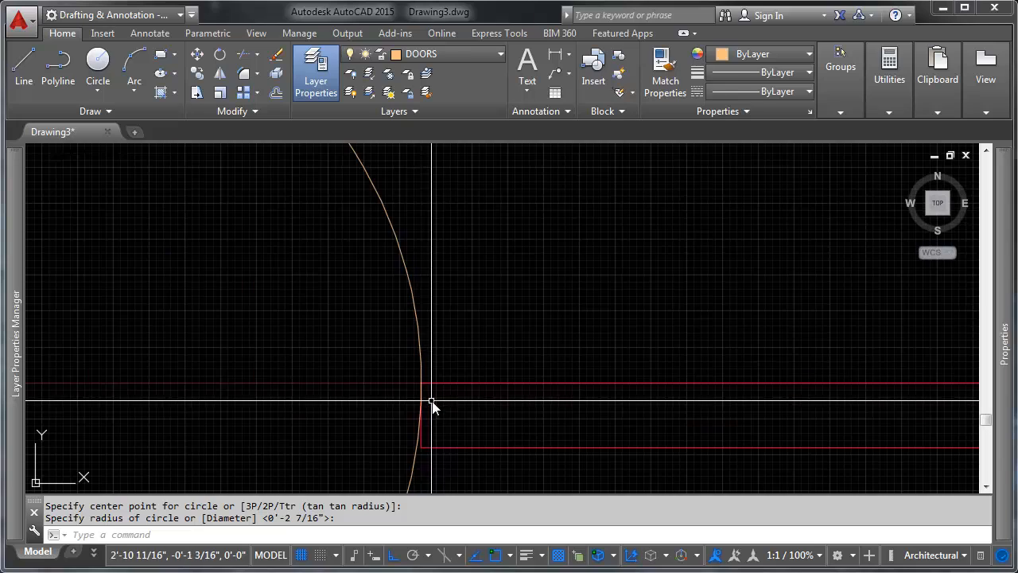
scroll(449, 372, "down", 5)
scroll(457, 272, "up", 4)
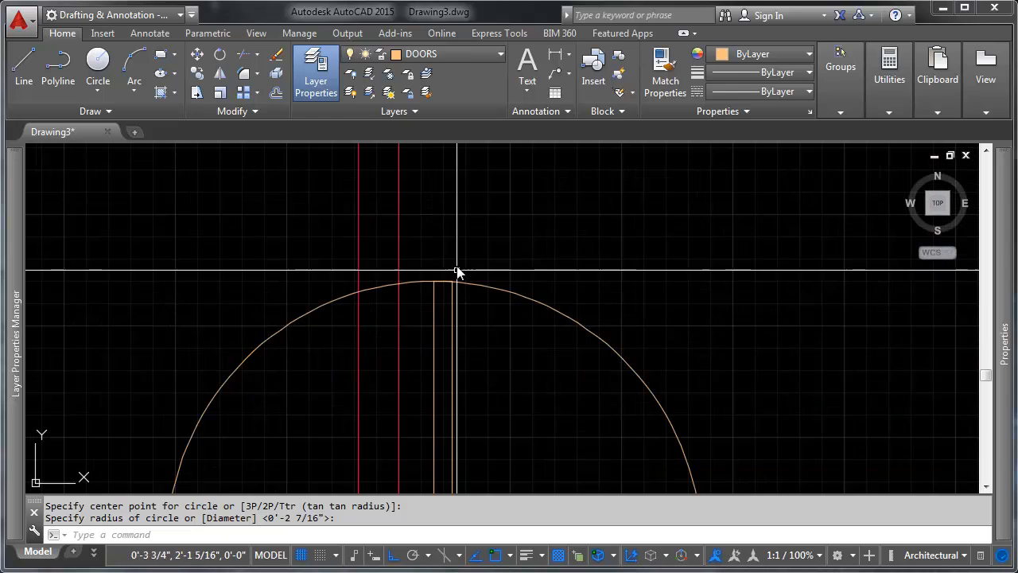
scroll(447, 276, "up", 5)
scroll(438, 271, "down", 3)
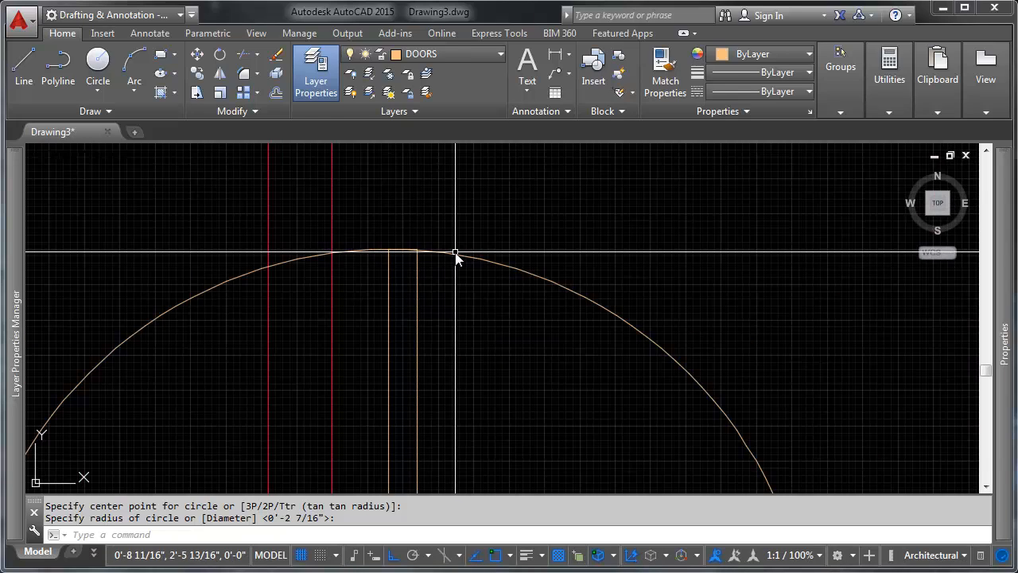
scroll(454, 254, "down", 4)
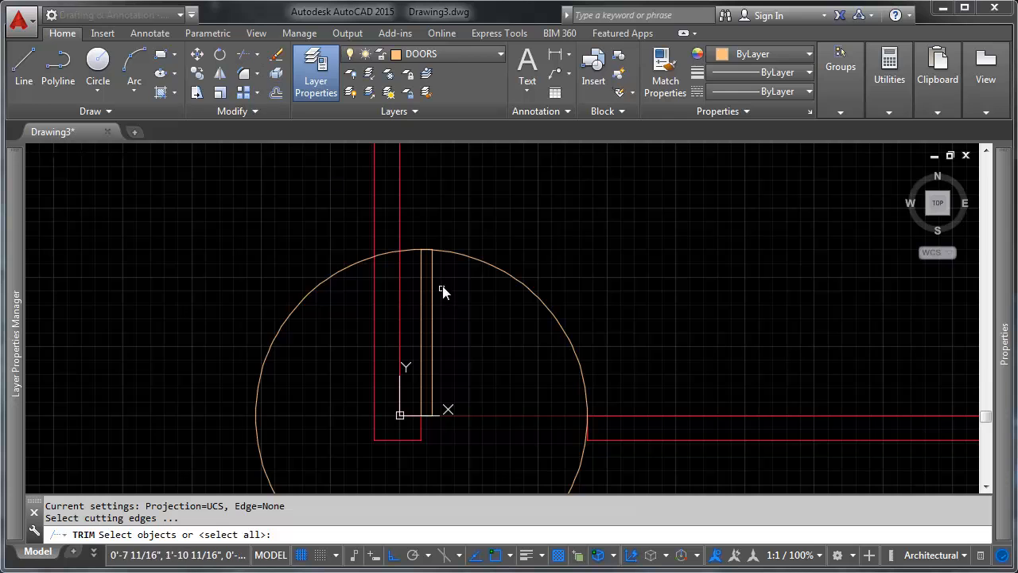
scroll(441, 272, "up", 10)
middle_click_drag(370, 177, 400, 490)
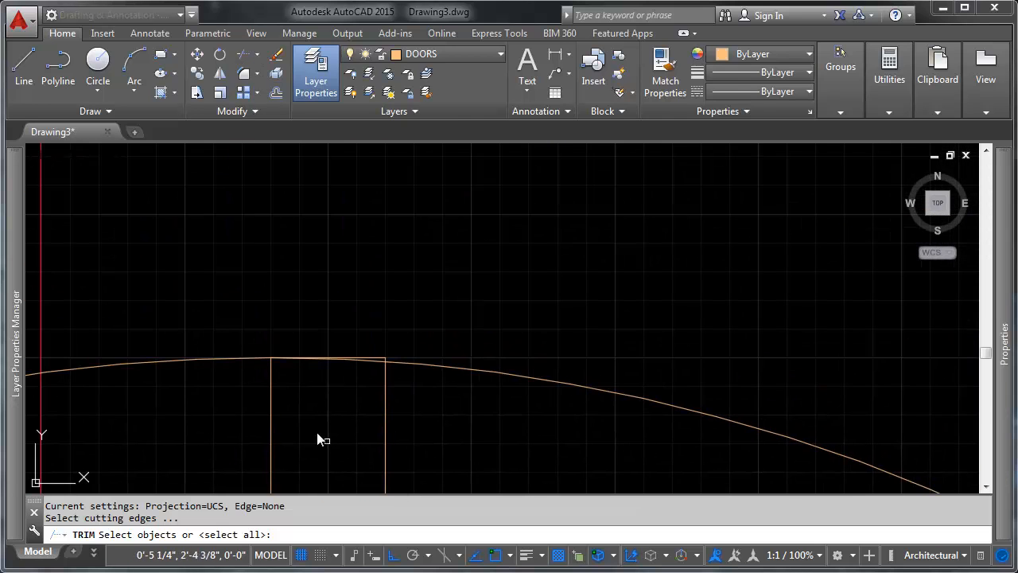
left_click(270, 397)
scroll(325, 247, "down", 10)
scroll(454, 429, "up", 5)
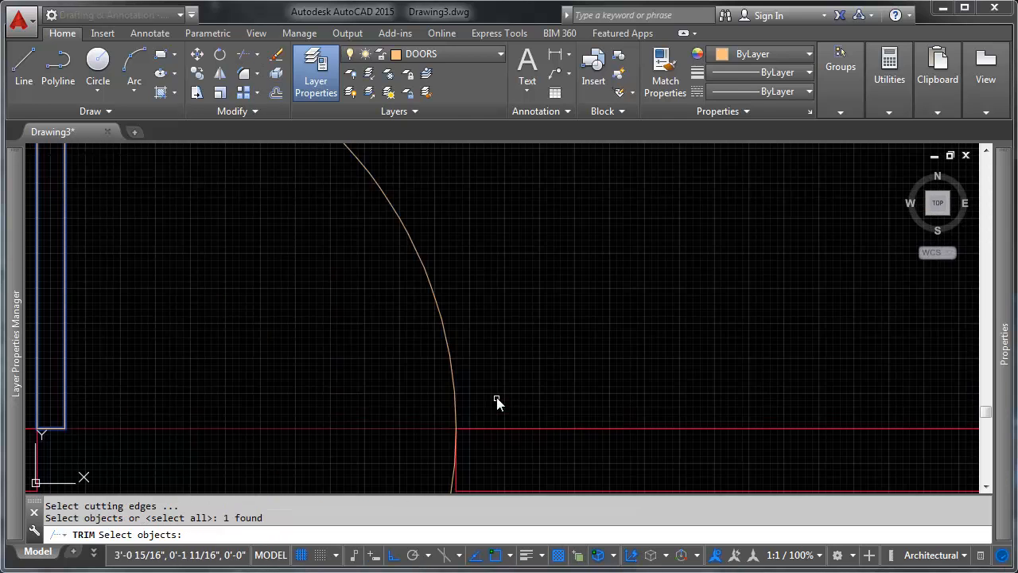
scroll(496, 397, "up", 2)
left_click(489, 452)
scroll(538, 387, "down", 12)
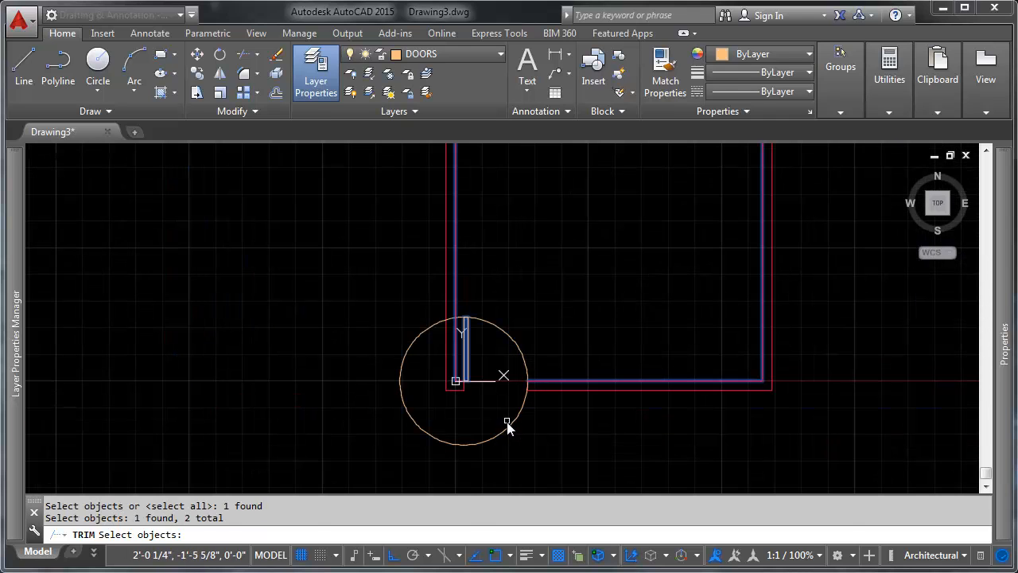
left_click(515, 427)
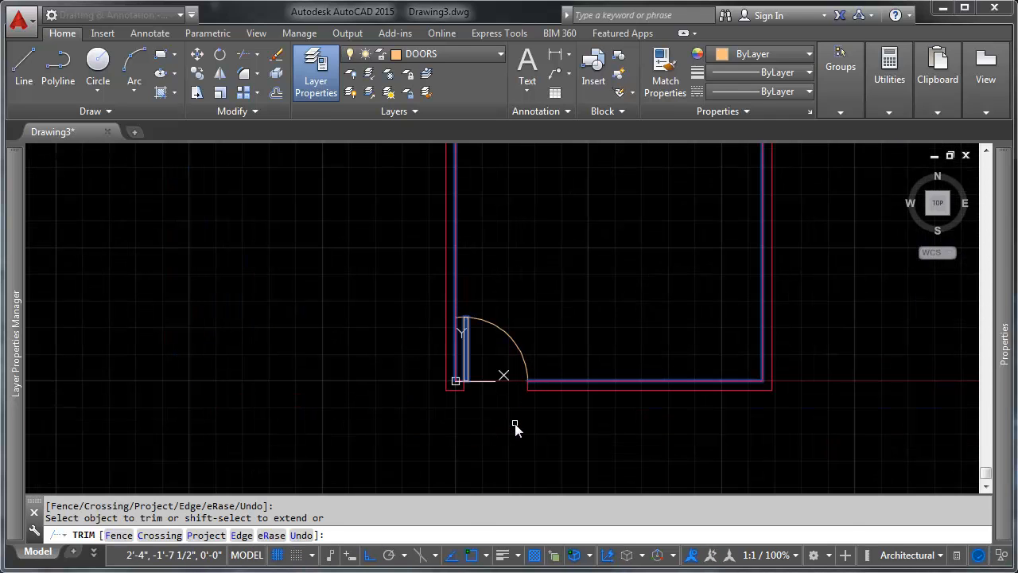
Trim the leftover arc pieces between the inner wall and the door and inside the door rectangle, leaving only the door swing.
left_click(454, 298)
scroll(452, 318, "up", 8)
scroll(453, 336, "up", 5)
left_click(566, 246)
left_click(549, 295)
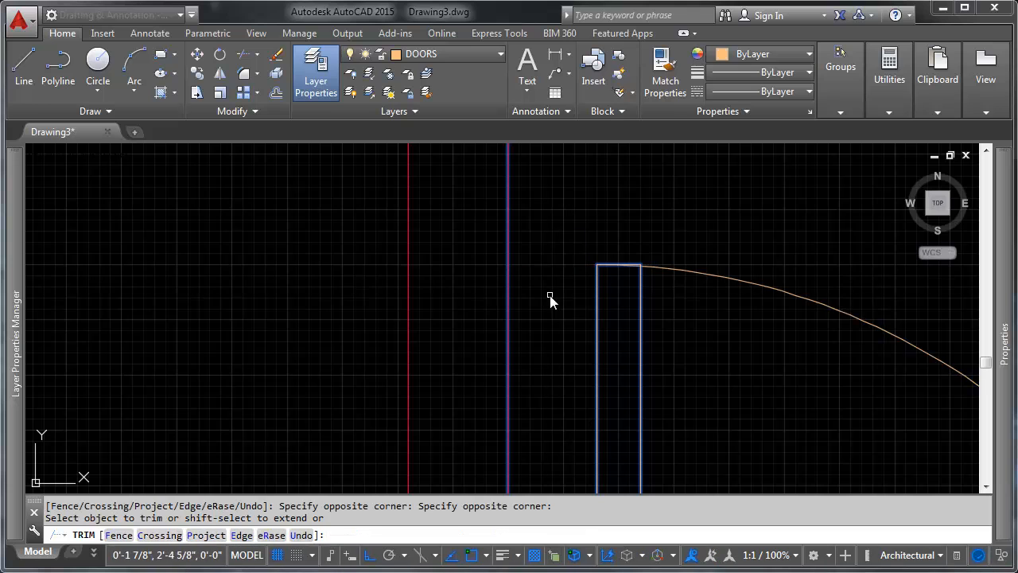
scroll(633, 268, "up", 10)
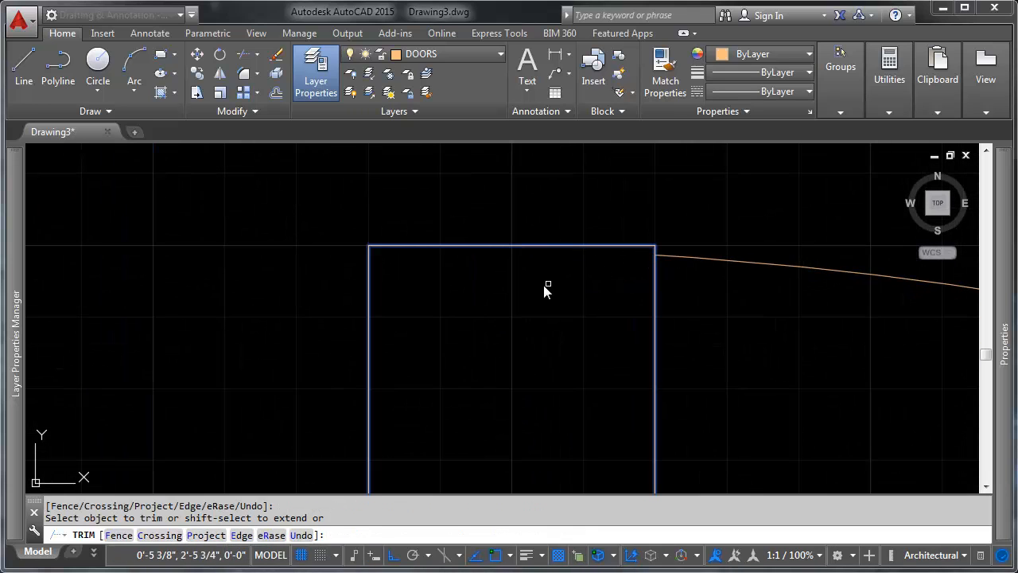
key("Return")
scroll(434, 241, "down", 12)
scroll(652, 279, "down", 5)
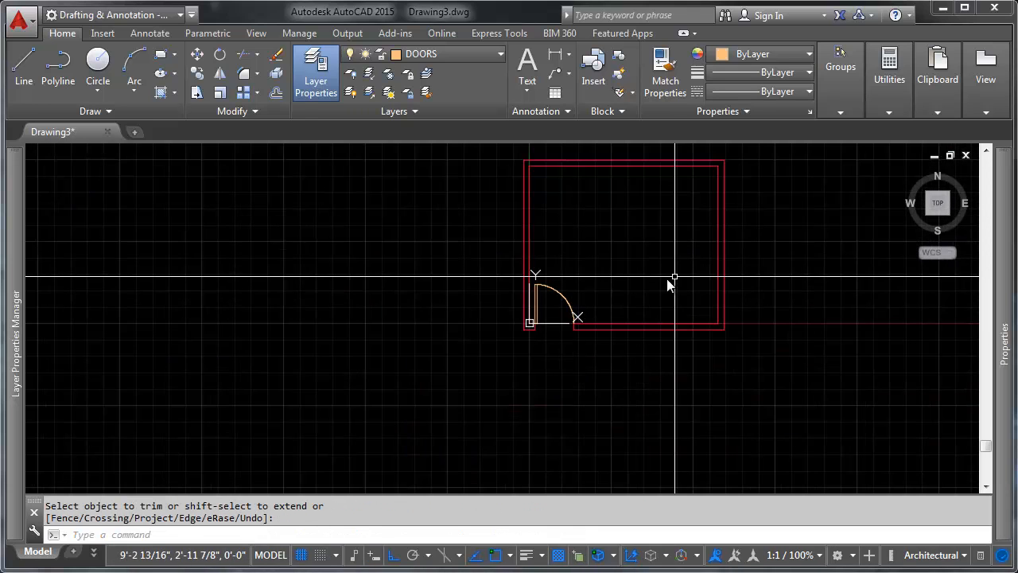
Make the CABINETRY layer the current layer.
middle_click_drag(674, 277, 555, 313)
scroll(466, 337, "up", 5)
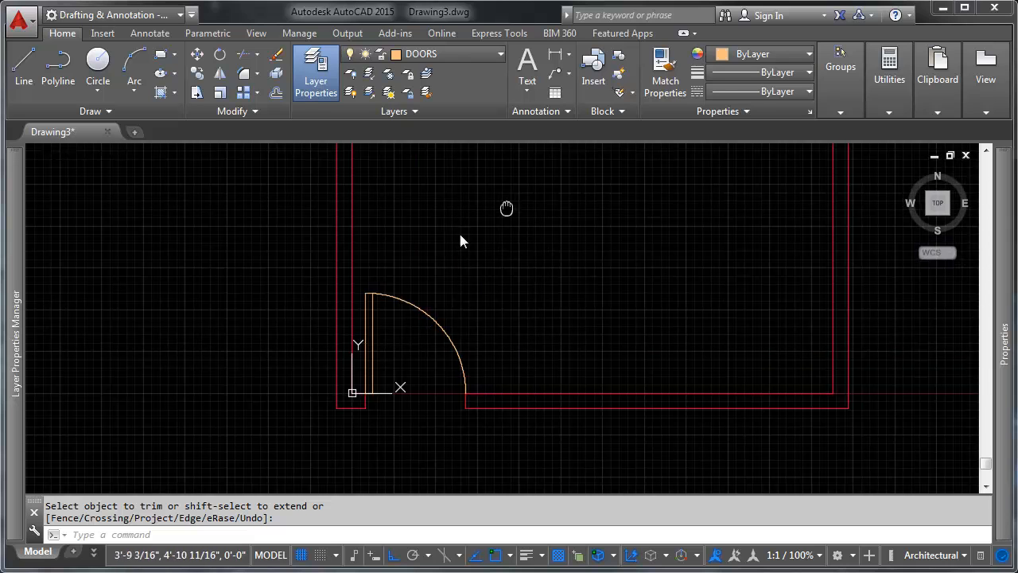
middle_click_drag(459, 241, 368, 295)
scroll(397, 296, "down", 5)
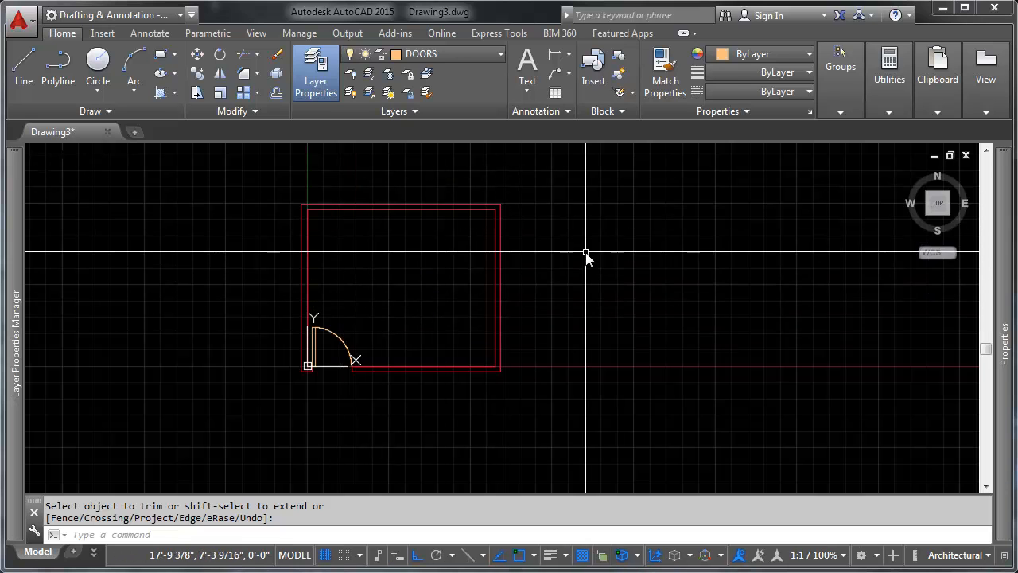
middle_click_drag(423, 264, 486, 290)
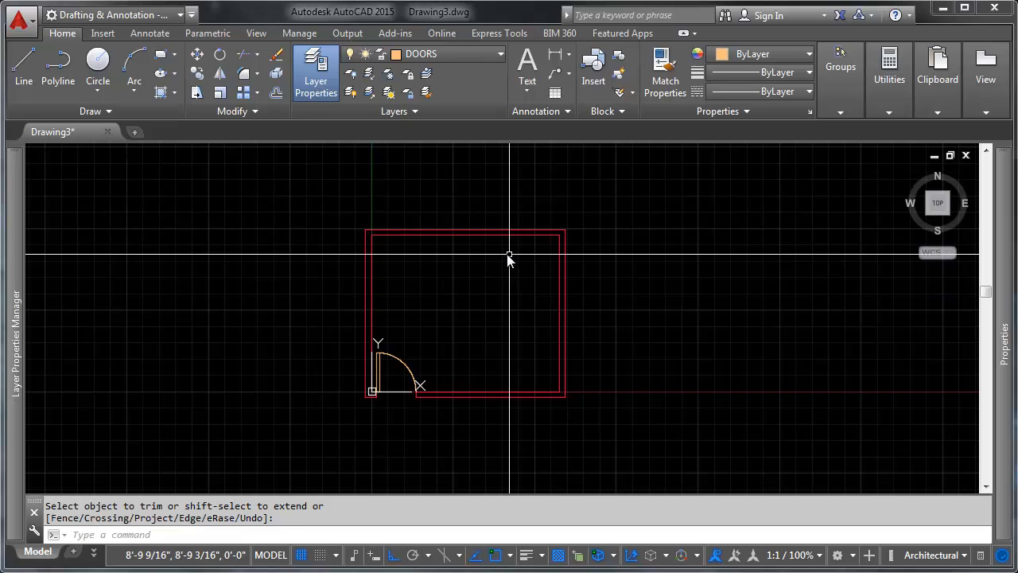
mouse_move(14, 259)
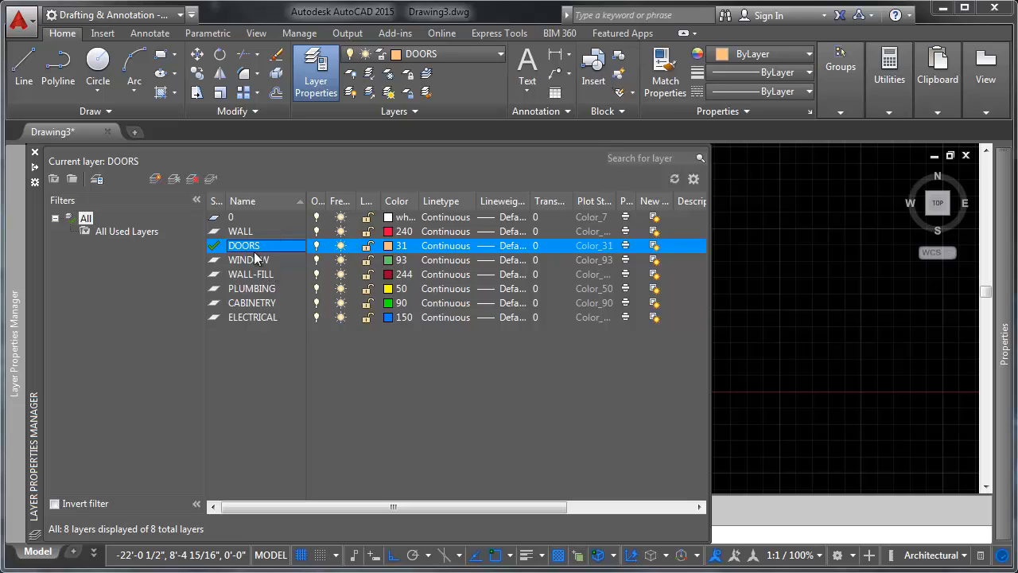
double_click(268, 289)
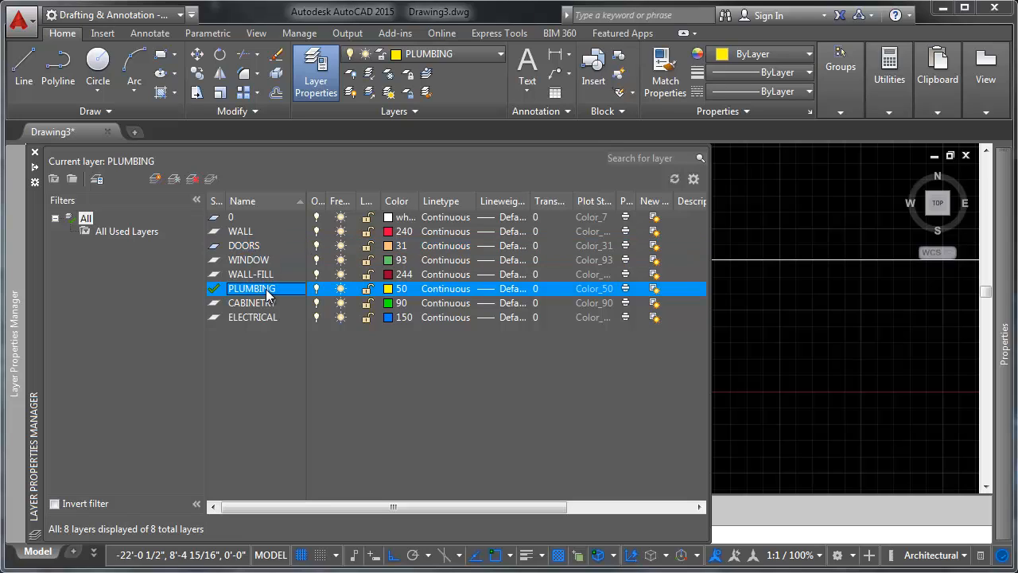
double_click(257, 303)
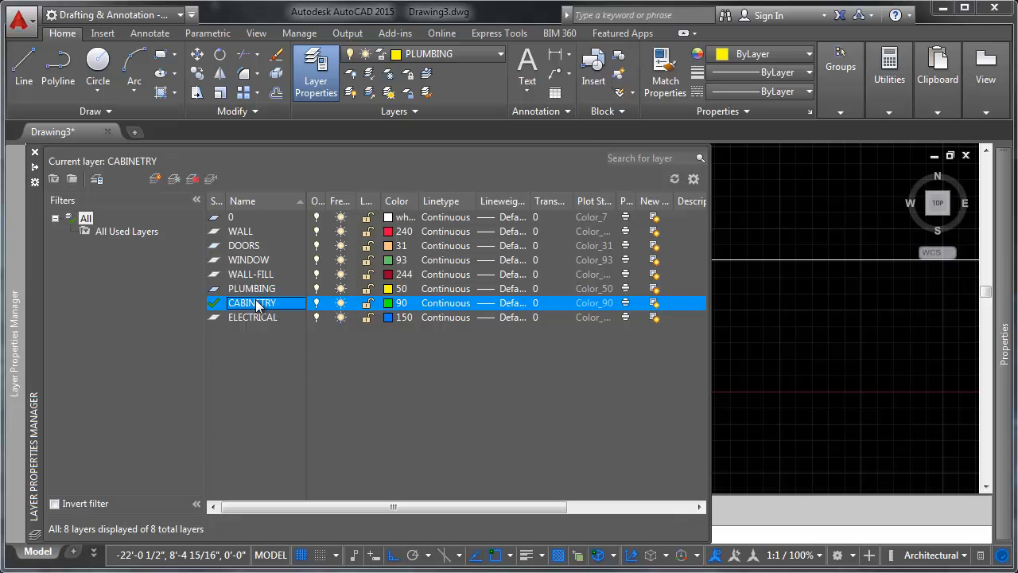
left_click(771, 336)
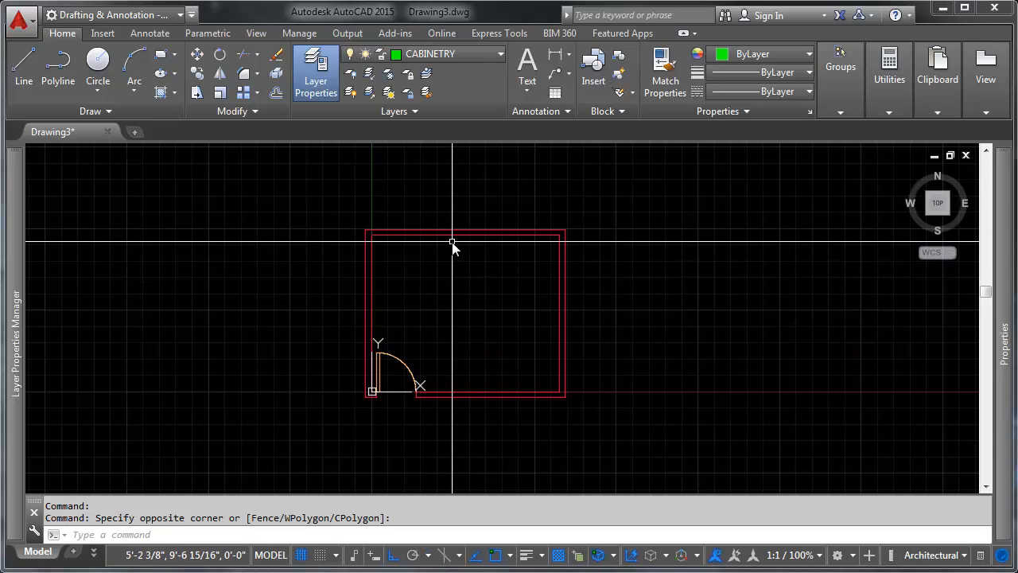
scroll(416, 243, "up", 2)
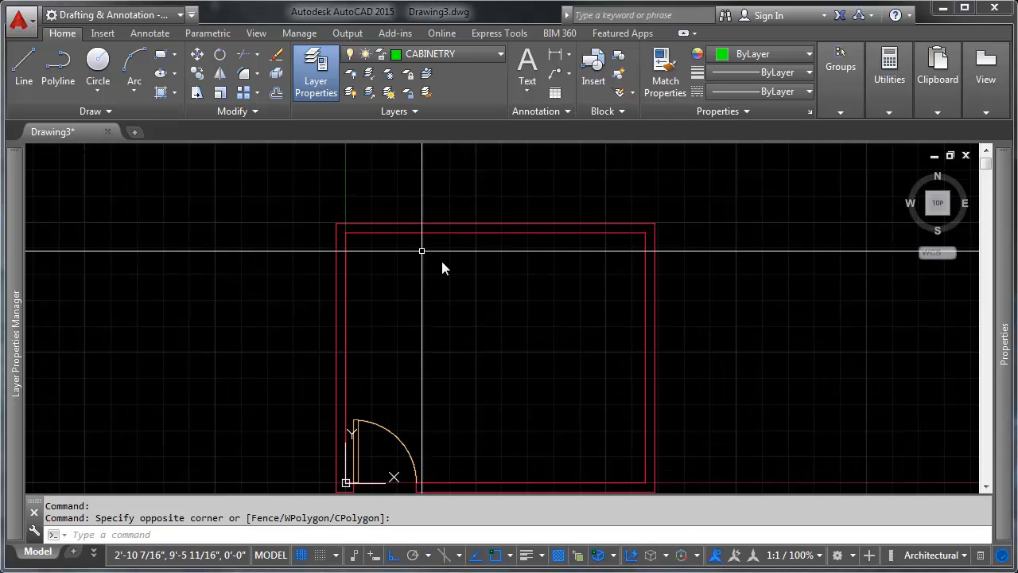
mouse_move(441, 258)
middle_mouse_down()
mouse_move(439, 231)
mouse_move(471, 212)
mouse_move(462, 267)
middle_mouse_up()
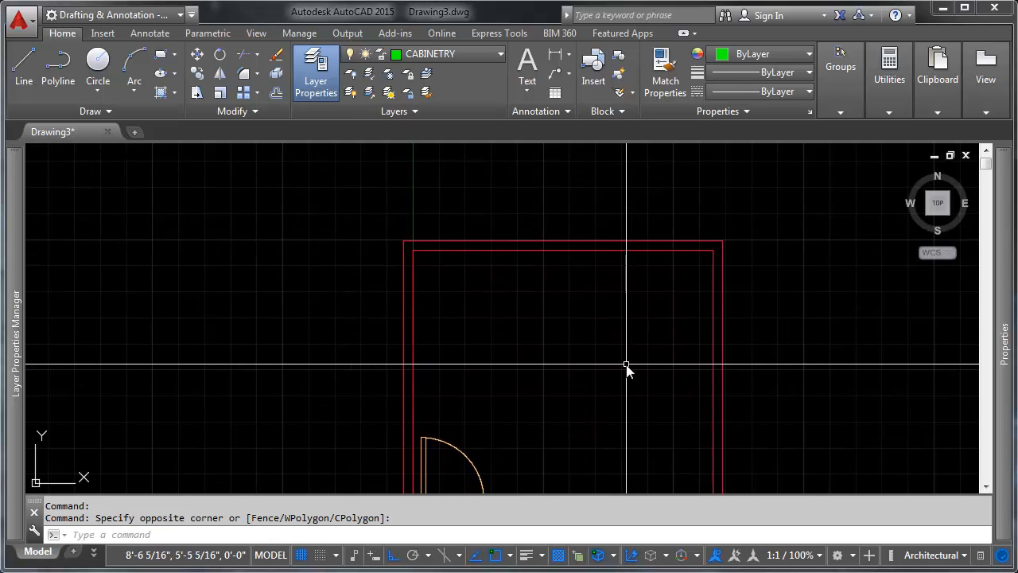
mouse_move(555, 370)
middle_mouse_down()
mouse_move(568, 337)
mouse_move(522, 318)
middle_mouse_up()
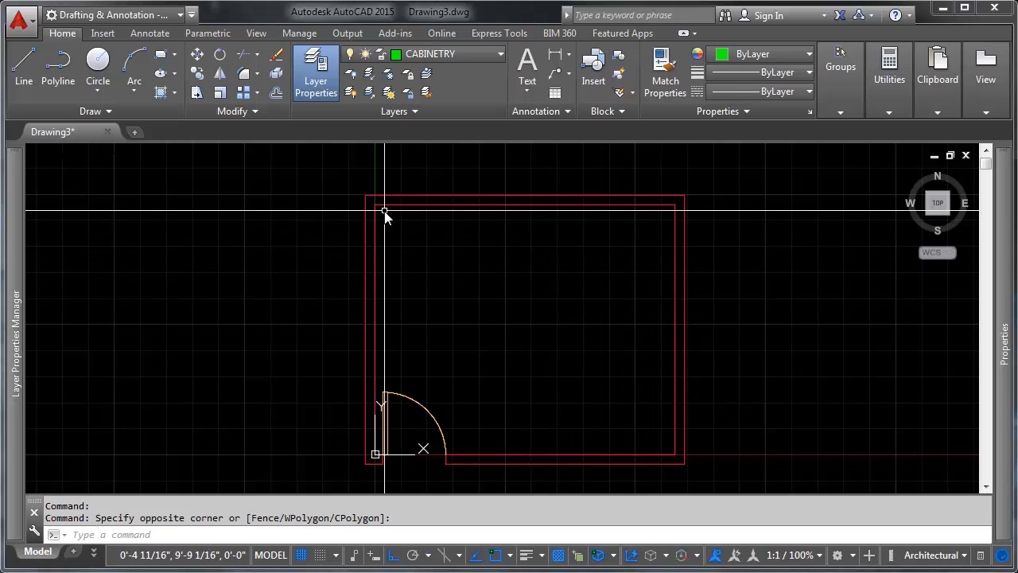
Draw a 30-inch horizontal line into the room from a nearest-snapped point on the left inner wall, just below the upper-left corner.
middle_click_drag(472, 226, 457, 220)
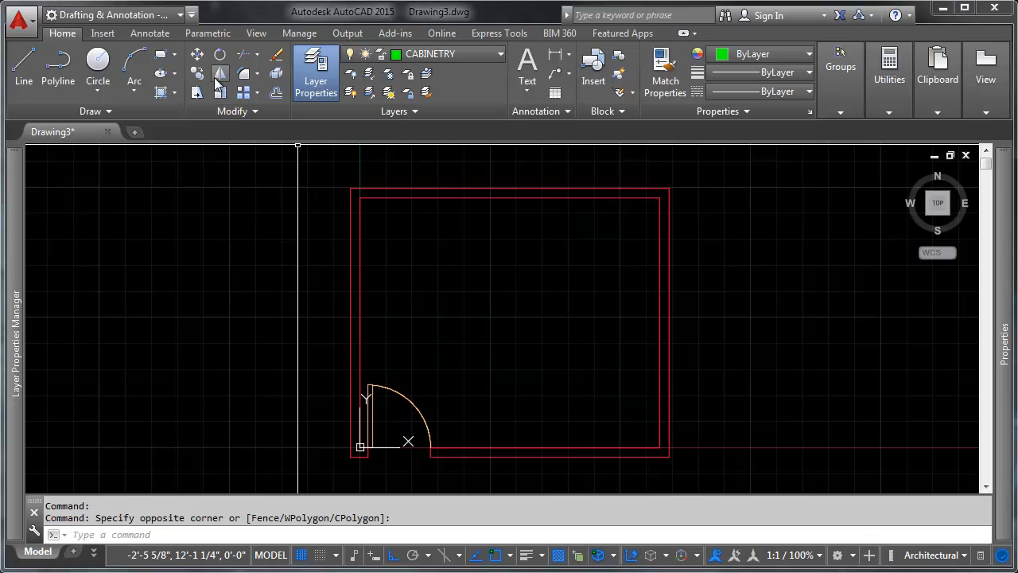
left_click(24, 68)
key("Escape")
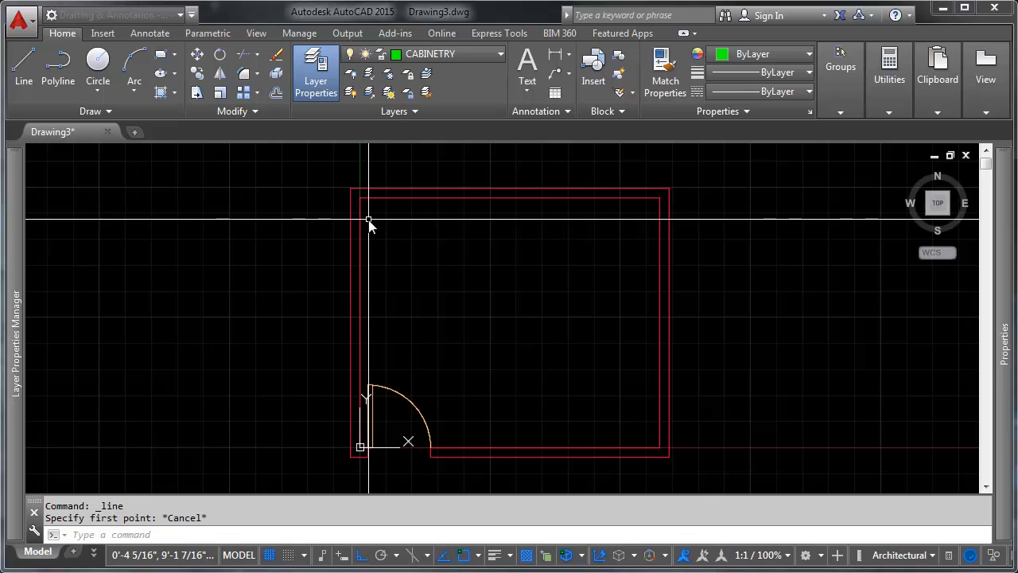
scroll(363, 215, "up", 3)
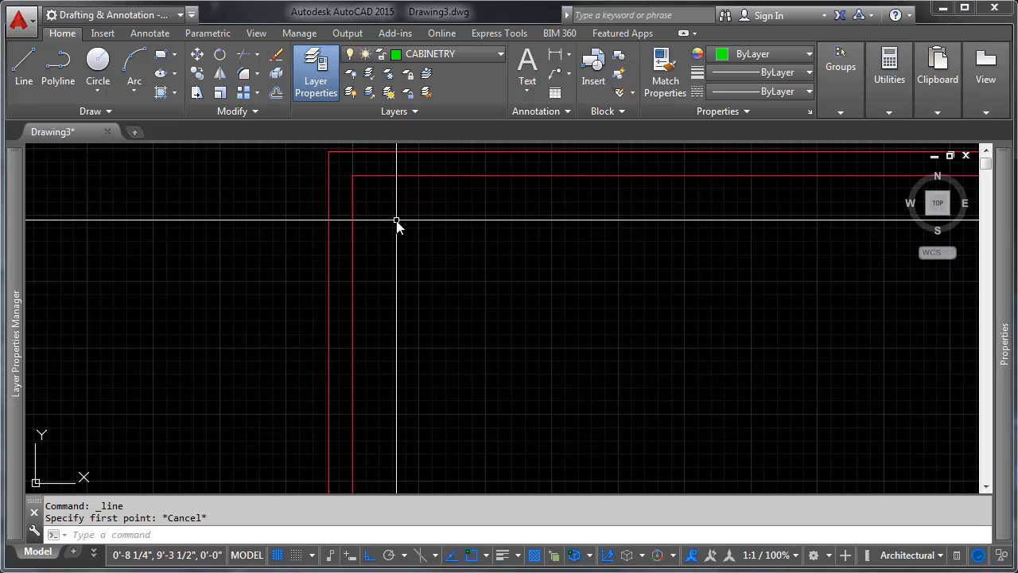
left_click(24, 68)
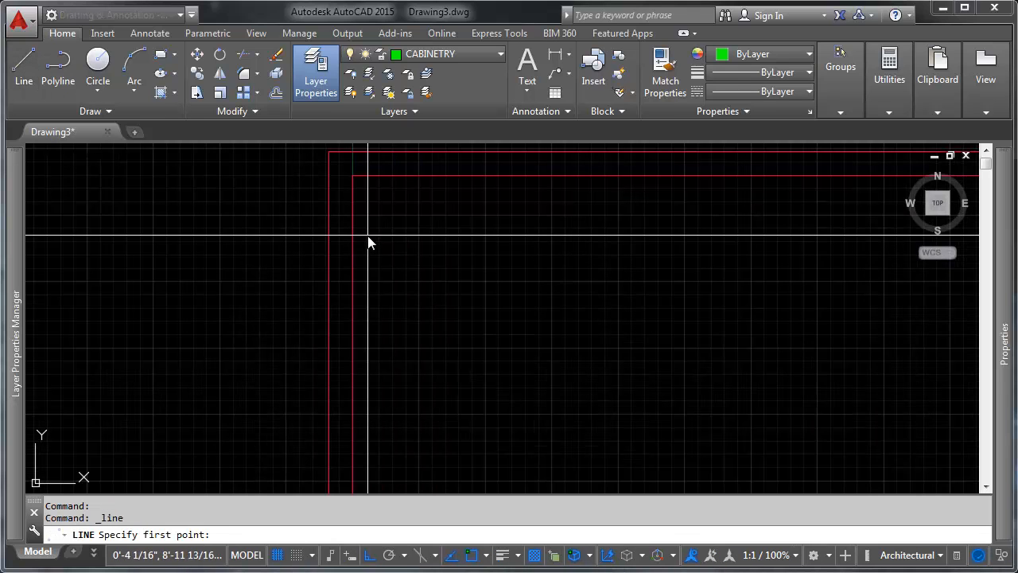
right_click(373, 253, "shift")
key("r")
right_click(381, 243, "shift")
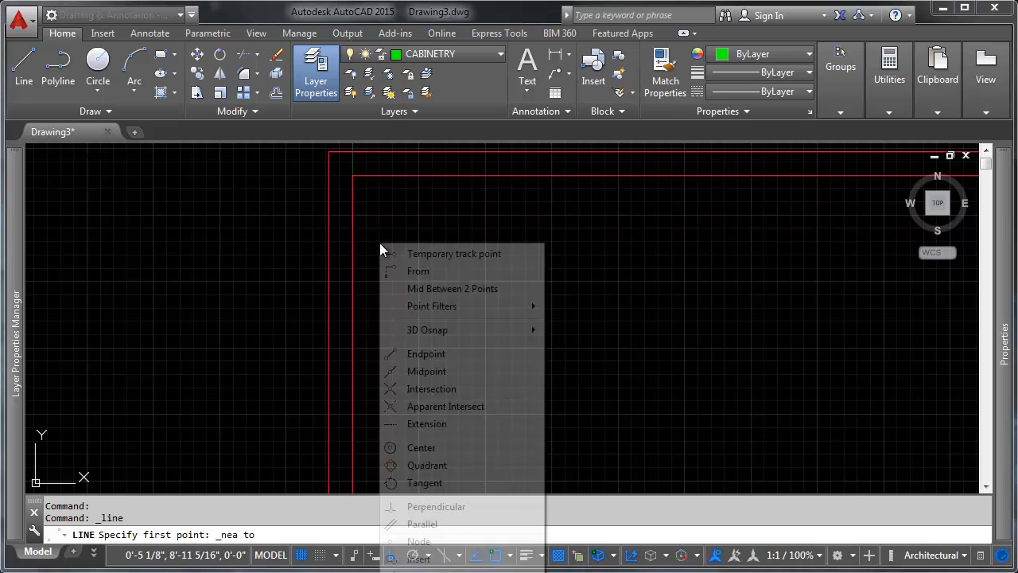
right_click(379, 171, "shift")
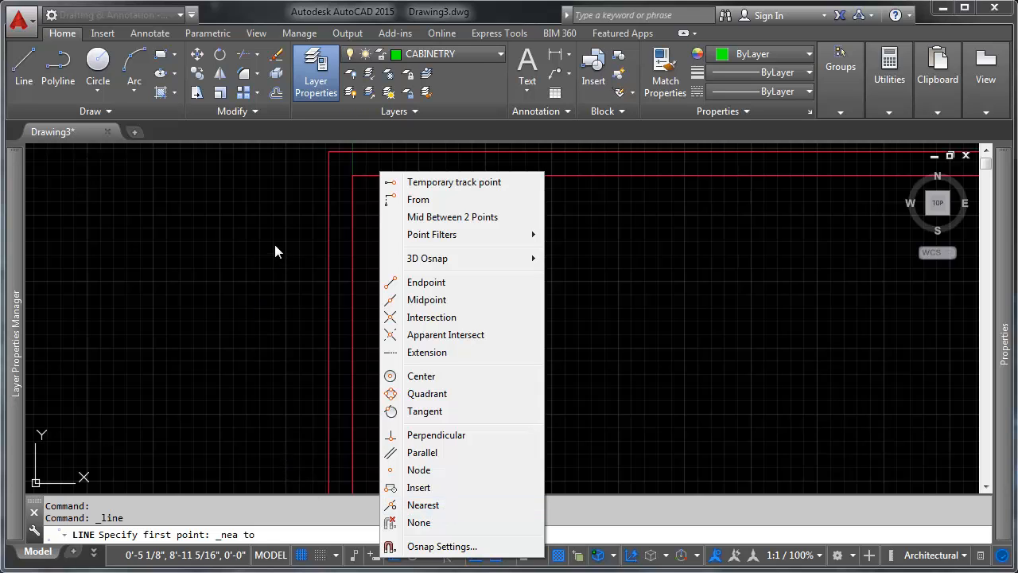
type("r")
type("R")
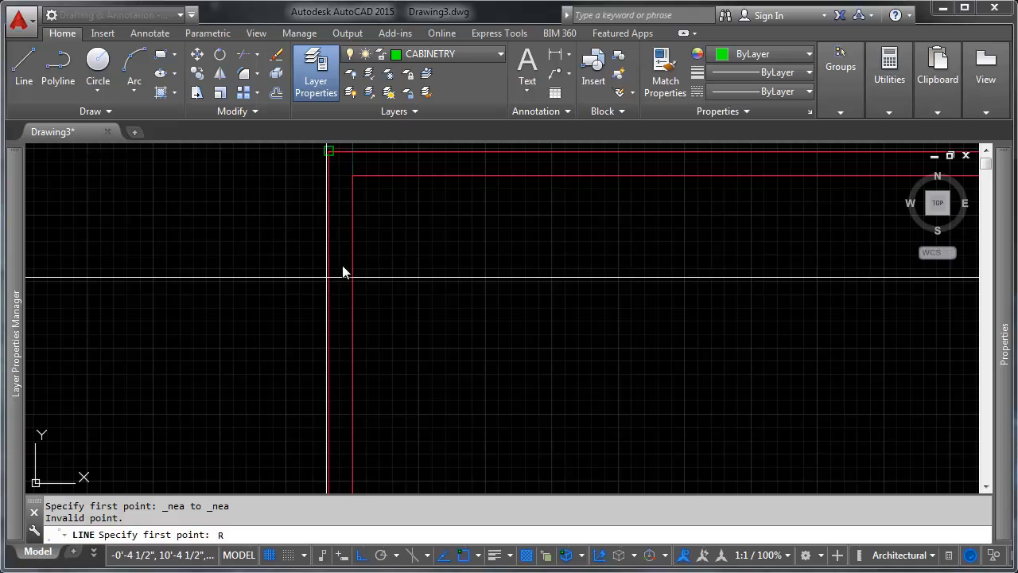
right_click(477, 268, "shift")
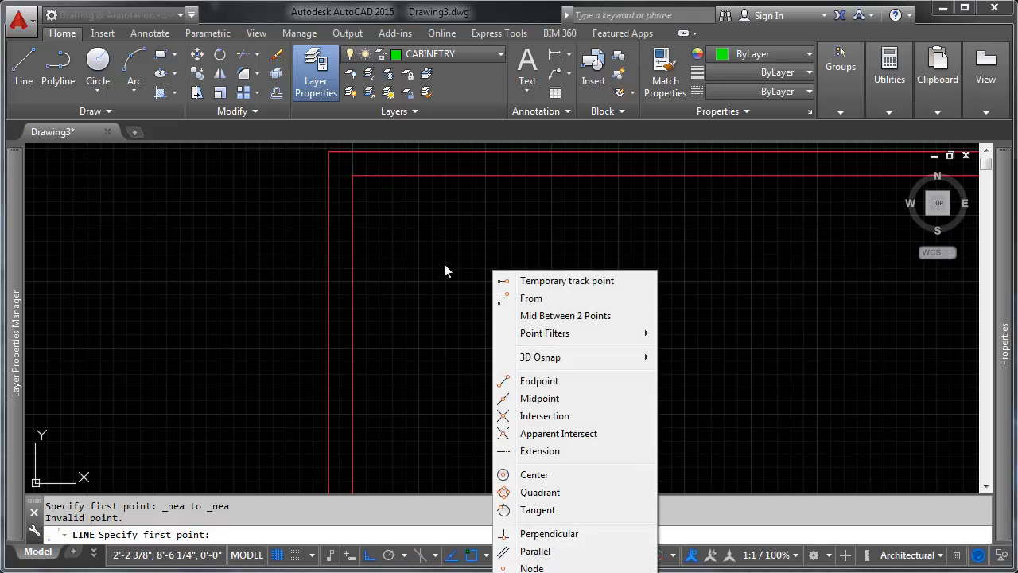
key("r")
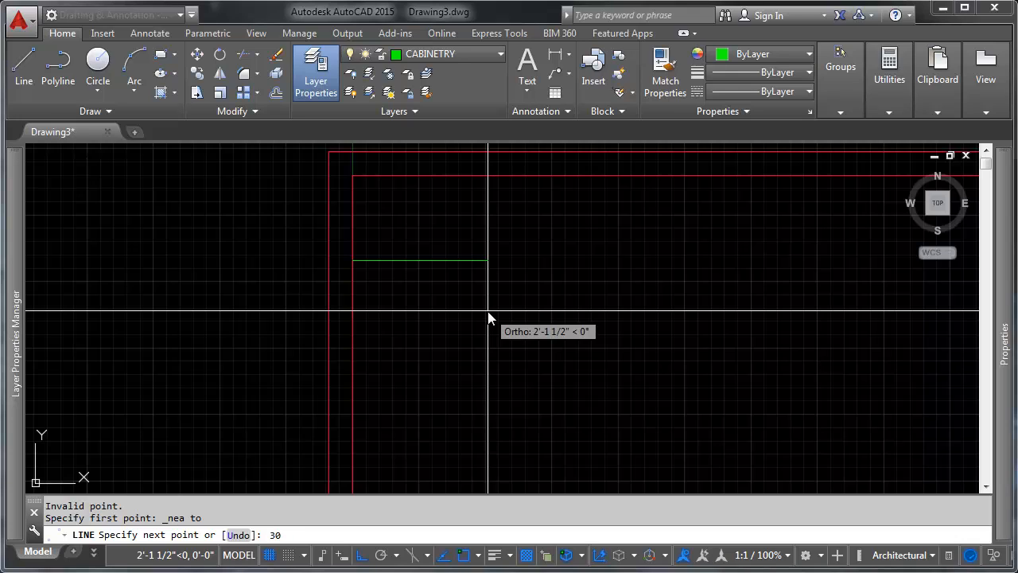
key("Return")
key("Return")
scroll(530, 206, "down", 2)
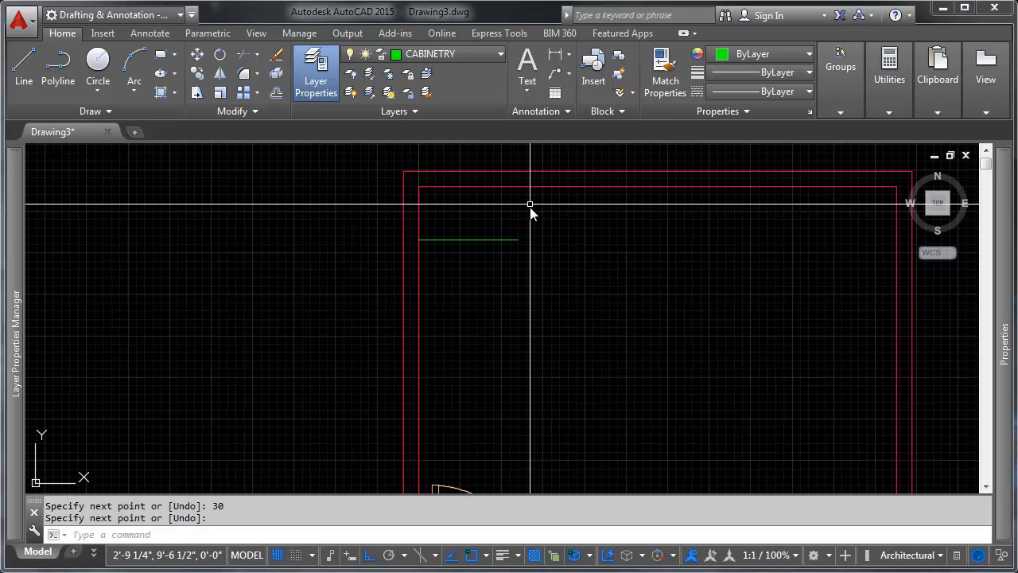
scroll(483, 222, "down", 2)
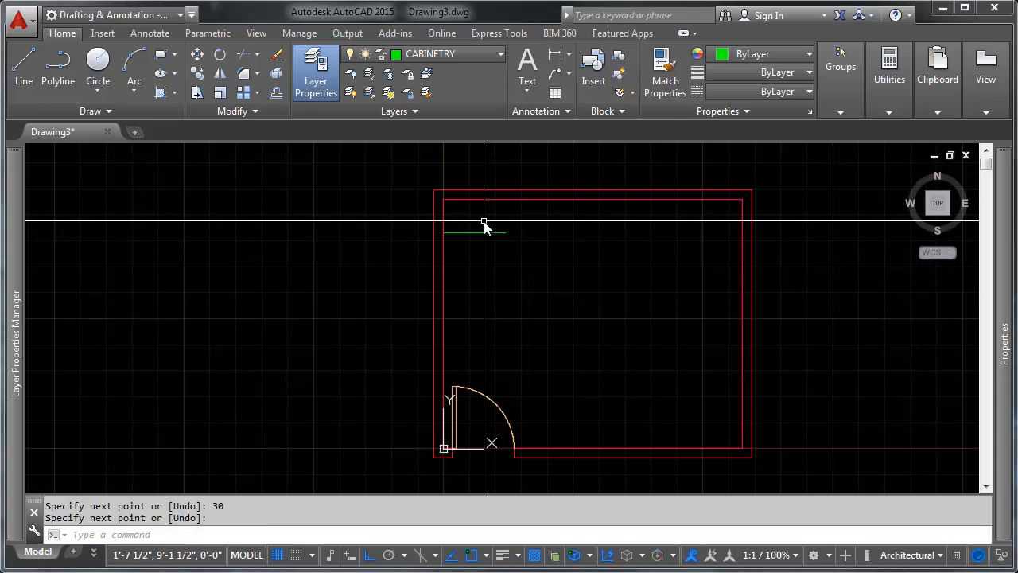
middle_click_drag(484, 221, 466, 226)
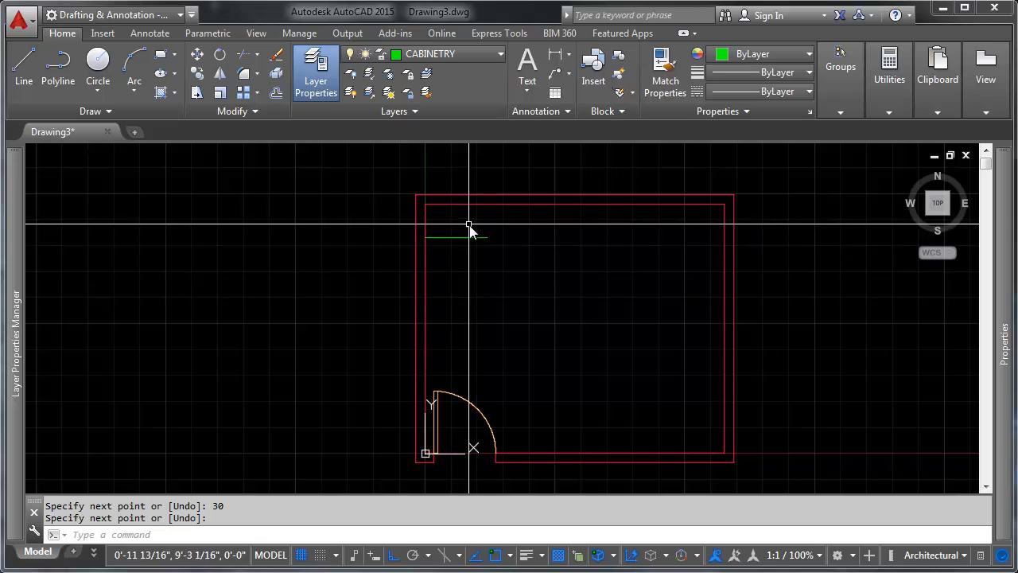
scroll(457, 228, "up", 2)
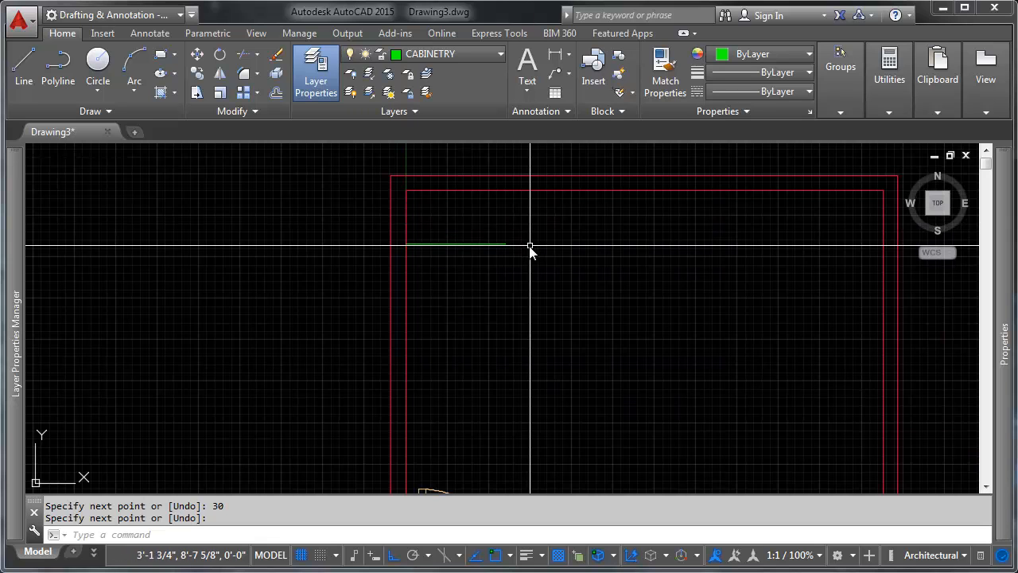
middle_click_drag(528, 245, 409, 253)
scroll(401, 234, "up", 2)
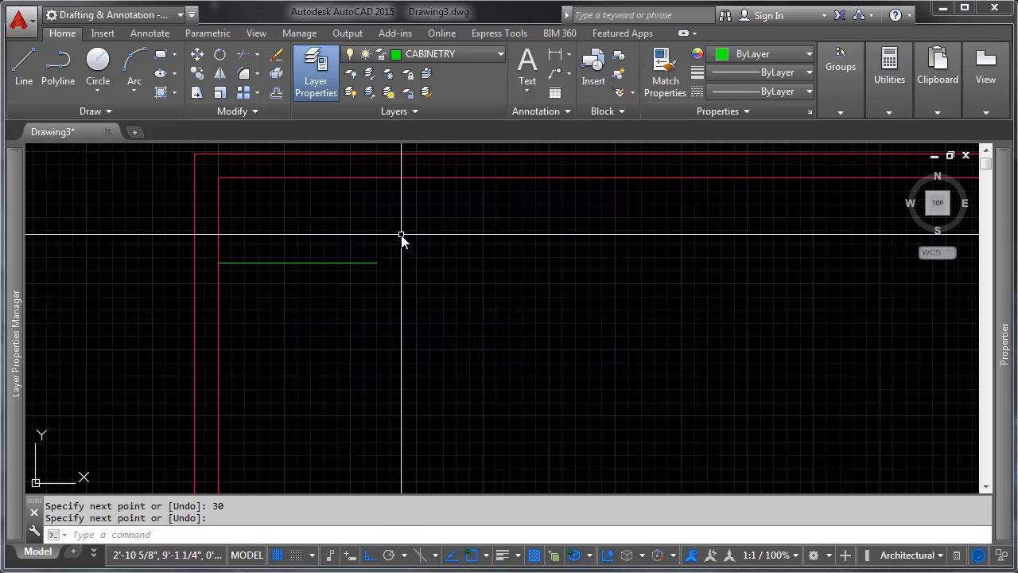
scroll(454, 257, "down", 2)
middle_click_drag(497, 260, 452, 243)
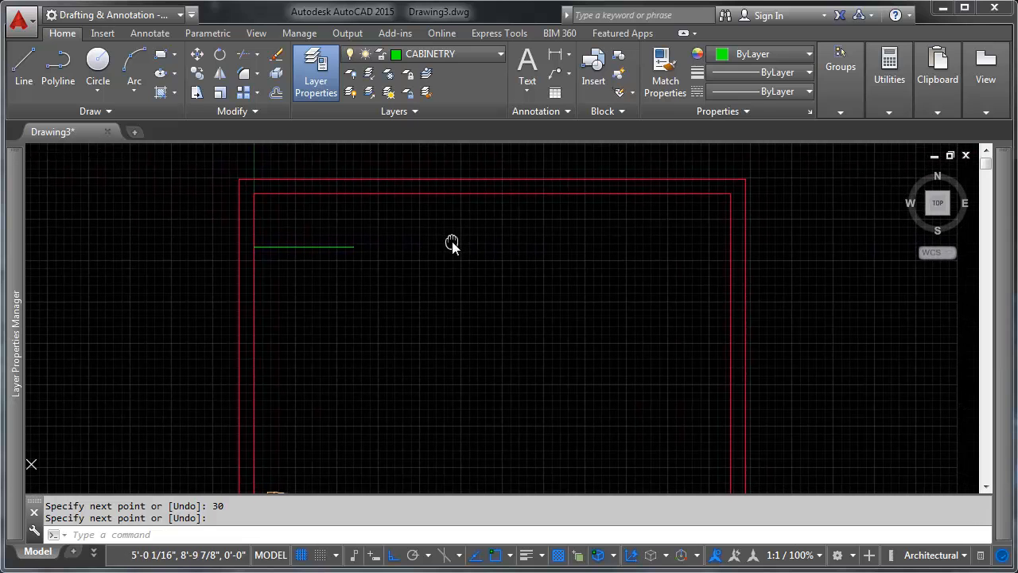
scroll(371, 247, "up", 2)
mouse_move(363, 246)
middle_mouse_down()
mouse_move(469, 268)
mouse_move(478, 306)
middle_mouse_up()
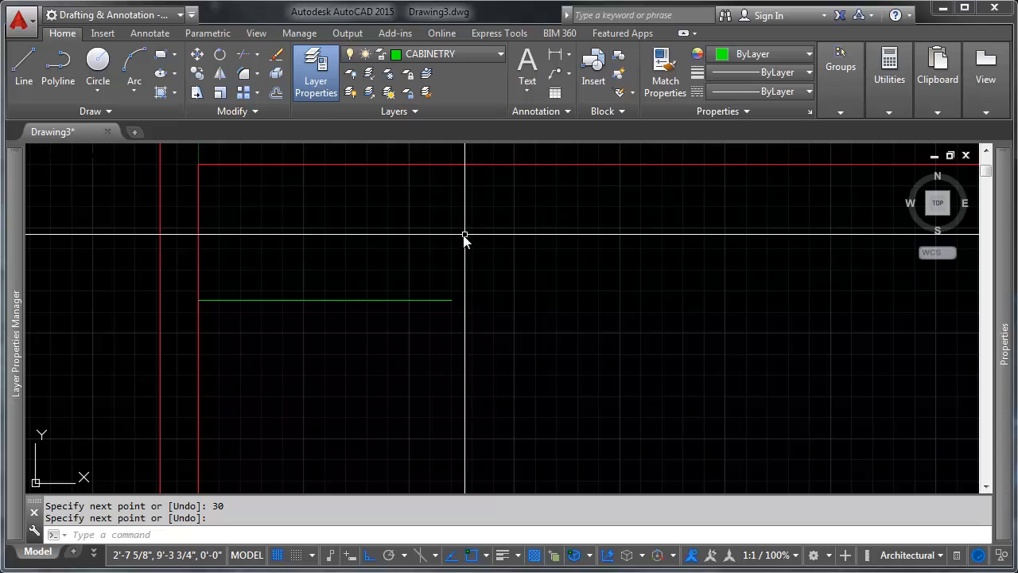
scroll(466, 237, "down", 5)
scroll(445, 218, "up", 2)
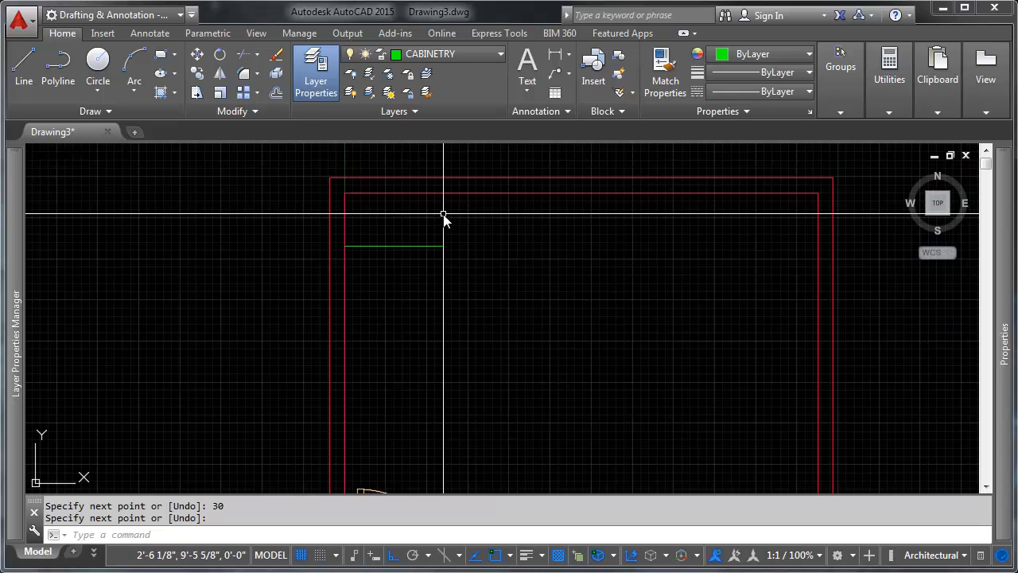
scroll(465, 220, "down", 2)
middle_click_drag(477, 220, 447, 204)
scroll(434, 218, "up", 2)
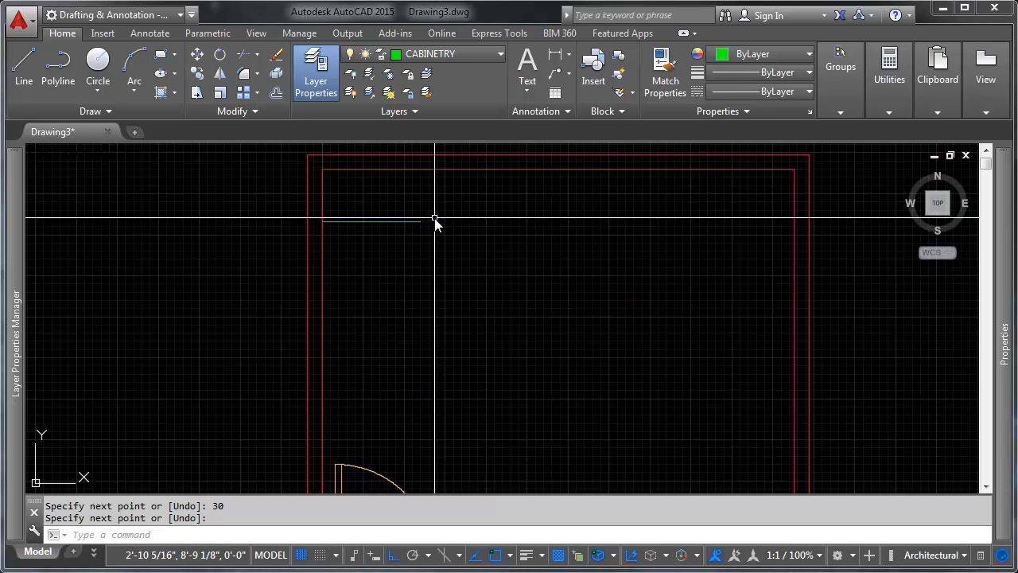
scroll(429, 223, "up", 2)
scroll(424, 228, "down", 2)
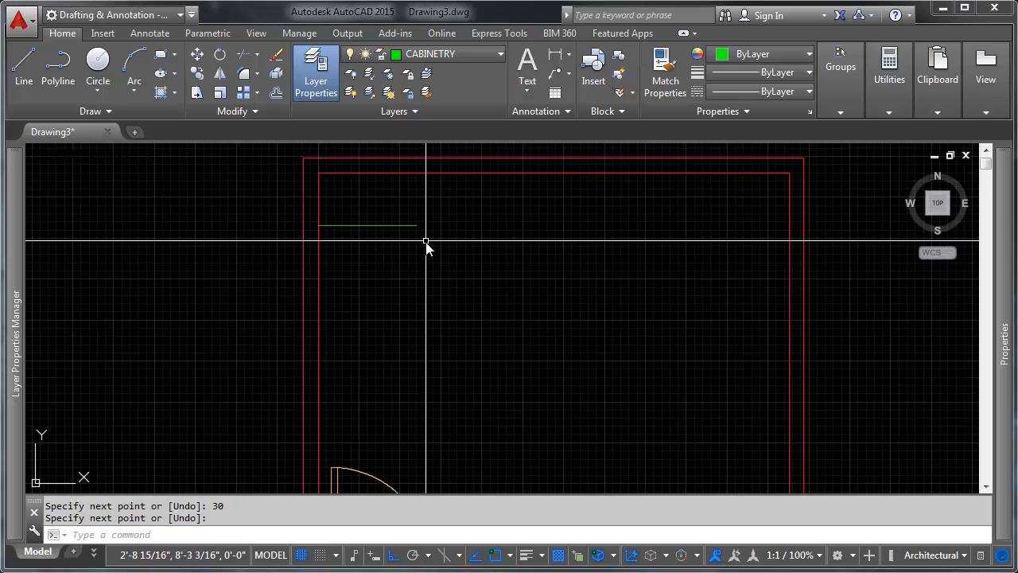
mouse_move(449, 268)
middle_mouse_down()
mouse_move(416, 186)
mouse_move(422, 284)
middle_mouse_up()
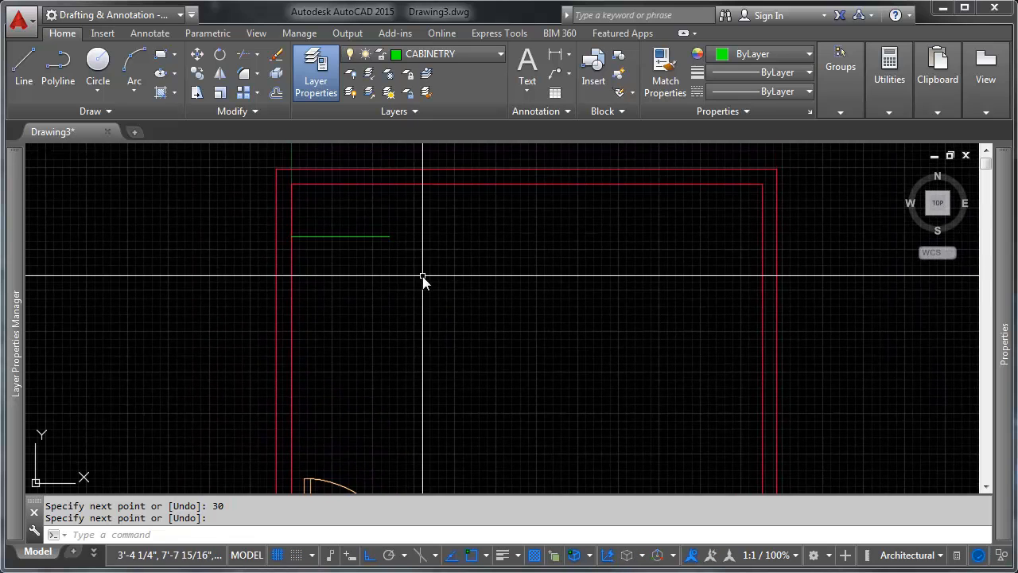
scroll(413, 239, "up", 2)
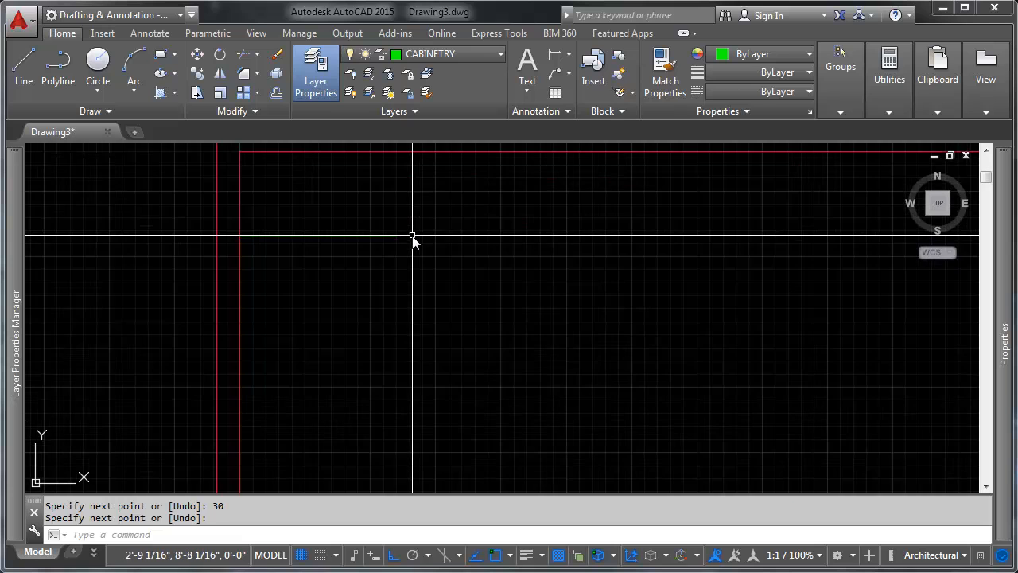
Erase the 30-inch cabinetry line near the room's upper-left corner.
scroll(364, 207, "down", 2)
middle_click_drag(391, 228, 434, 247)
scroll(425, 239, "up", 3)
type("e")
key("space")
left_click(437, 239)
left_click(375, 304)
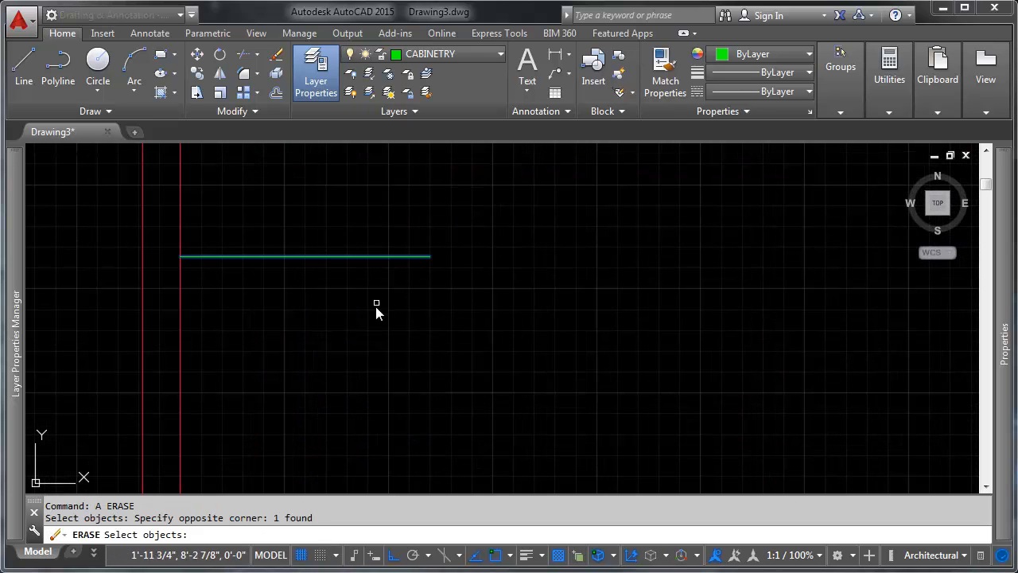
key("space")
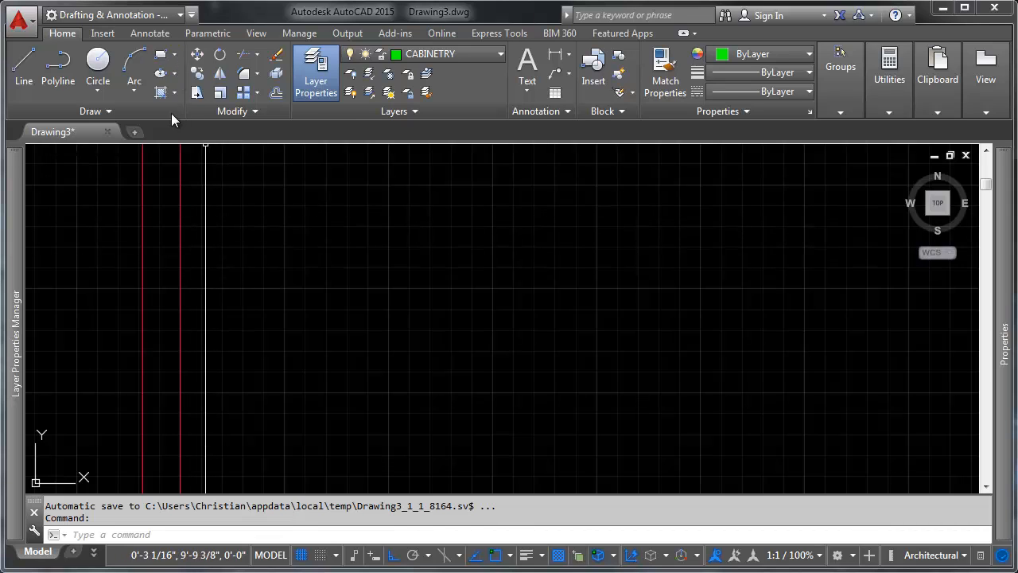
Draw a 48-inch horizontal cabinetry line into the room from a nearest-snapped point on the left inner wall, below the upper-left corner.
left_click(24, 68)
right_click(226, 262, "shift")
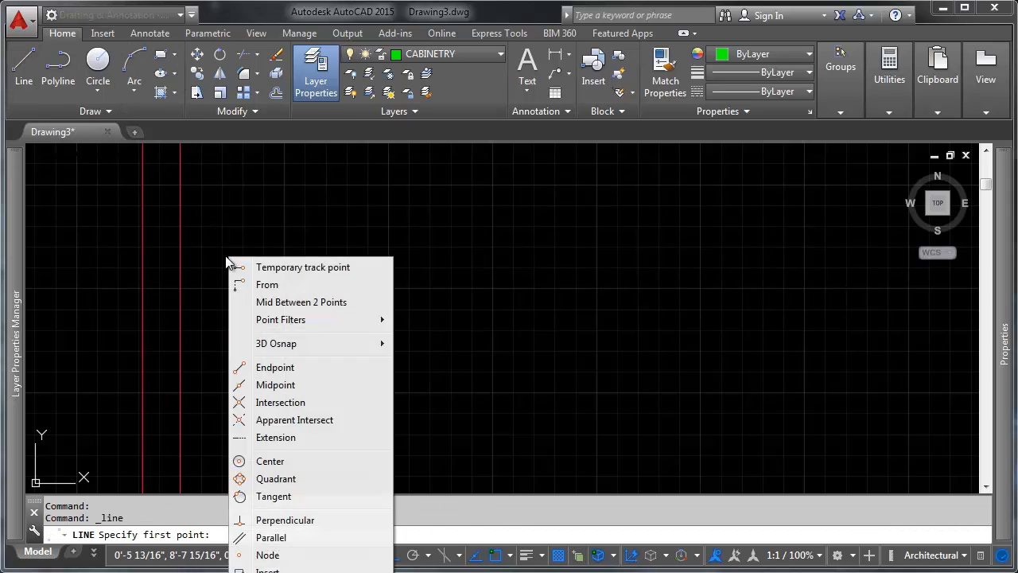
key("r")
left_click(180, 244)
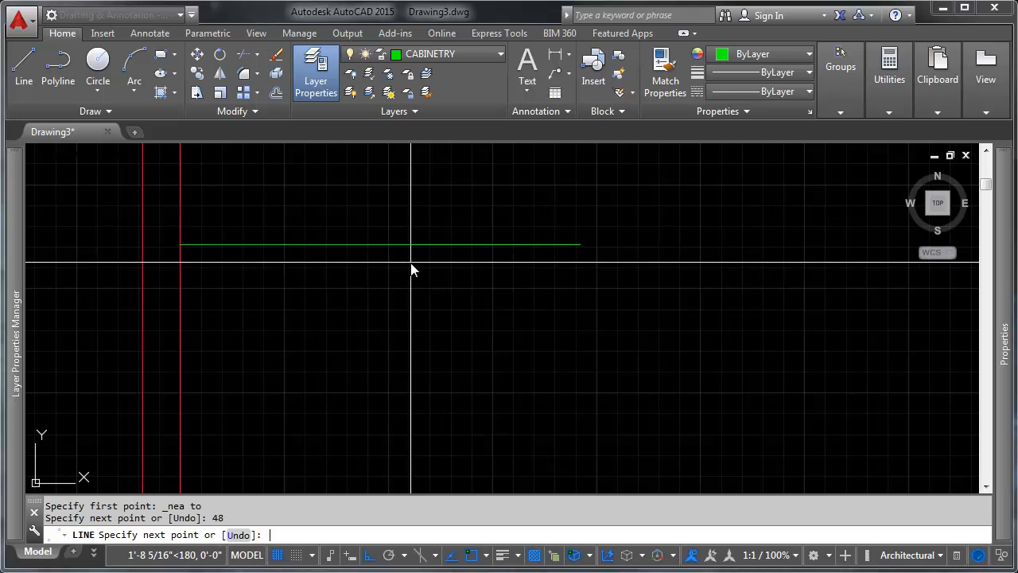
key("Return")
scroll(421, 273, "down", 4)
middle_click_drag(552, 230, 547, 174)
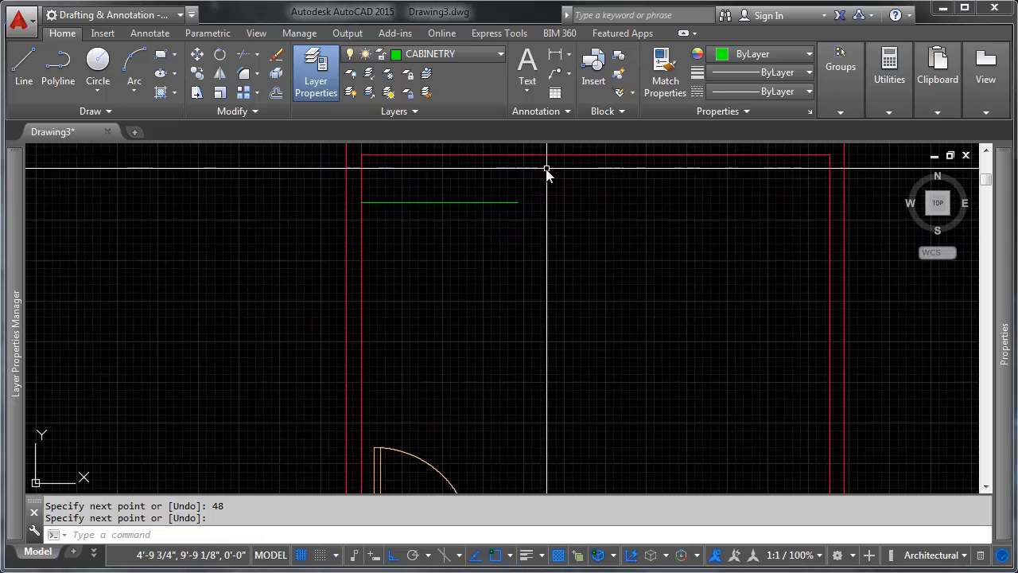
Make the WALL layer the current layer.
mouse_move(14, 241)
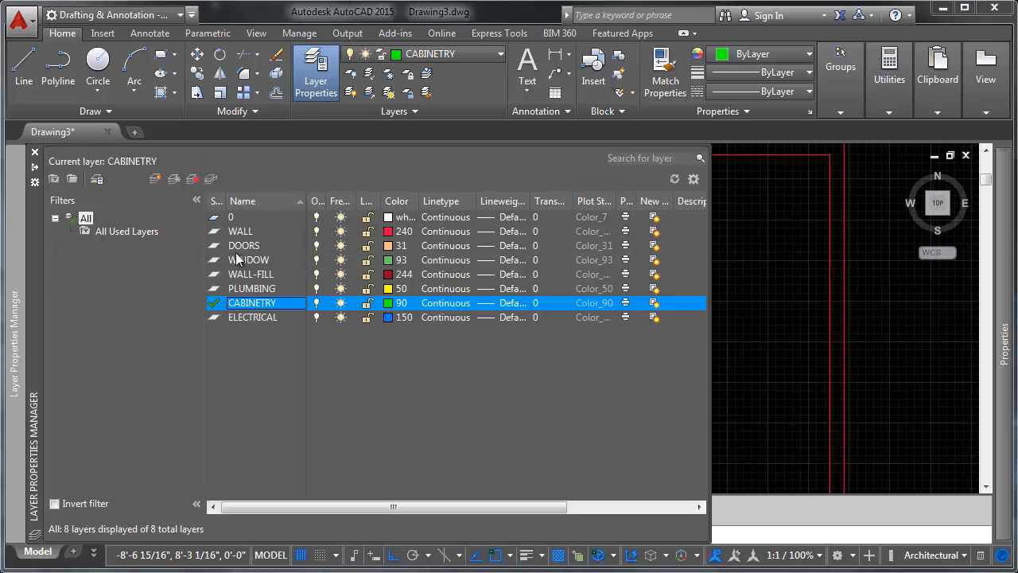
left_click(252, 232)
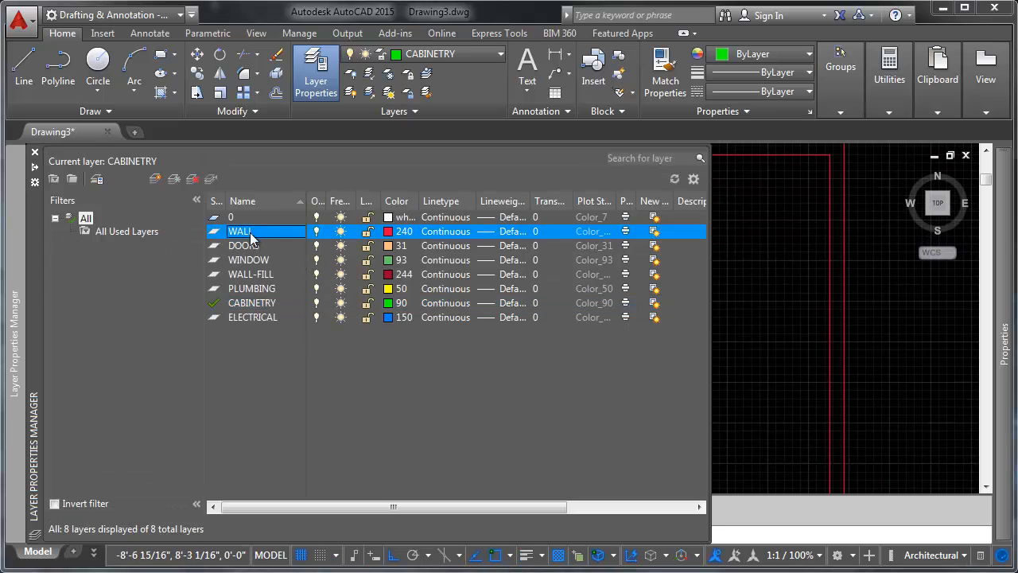
left_click(785, 282)
left_click(753, 307)
Draw a partition polyline from the upper inner wall, aligned with the cabinetry line's right end: 48 inches down, 4.5 inches right, and back up to the wall.
mouse_move(533, 193)
middle_mouse_down()
mouse_move(521, 224)
mouse_move(462, 252)
middle_mouse_up()
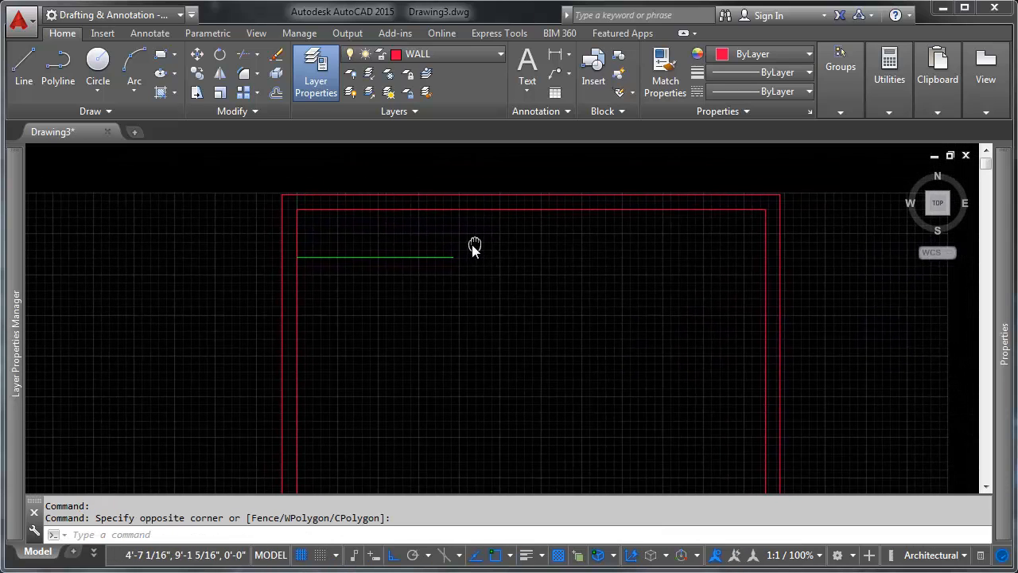
left_click(58, 68)
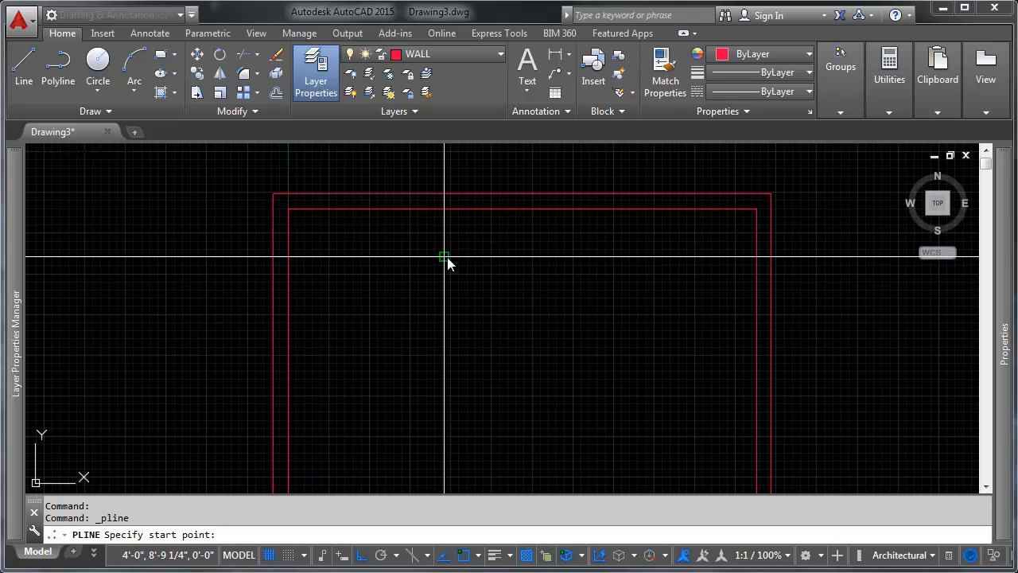
left_click(443, 209)
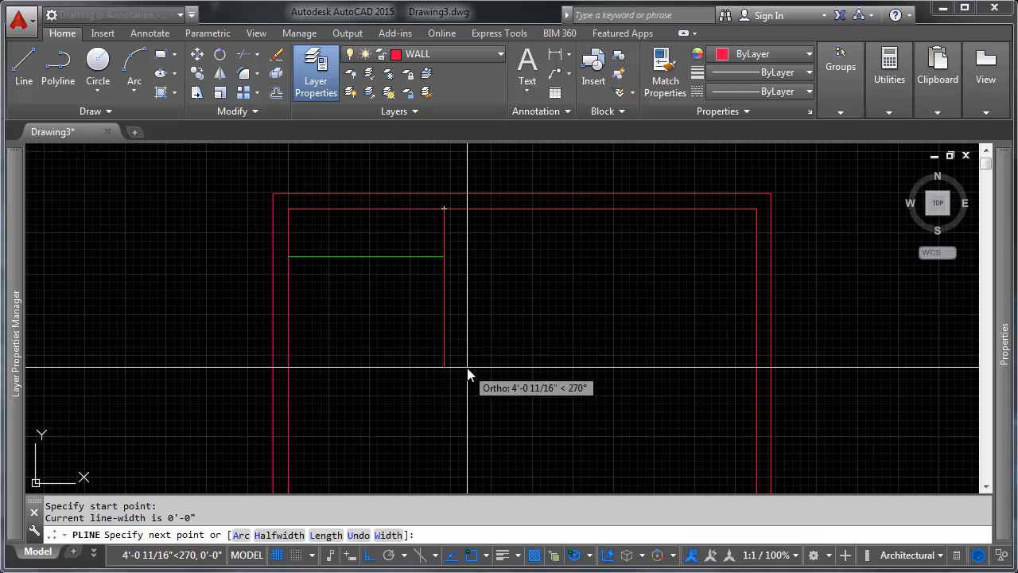
middle_click_drag(466, 371, 445, 287)
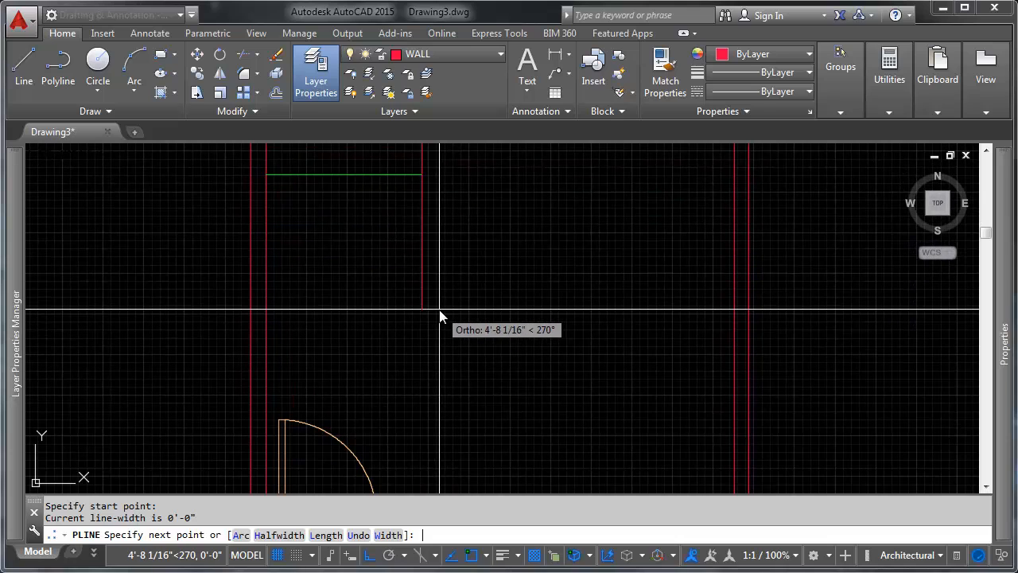
type("48")
key("Return")
middle_click_drag(509, 262, 524, 355)
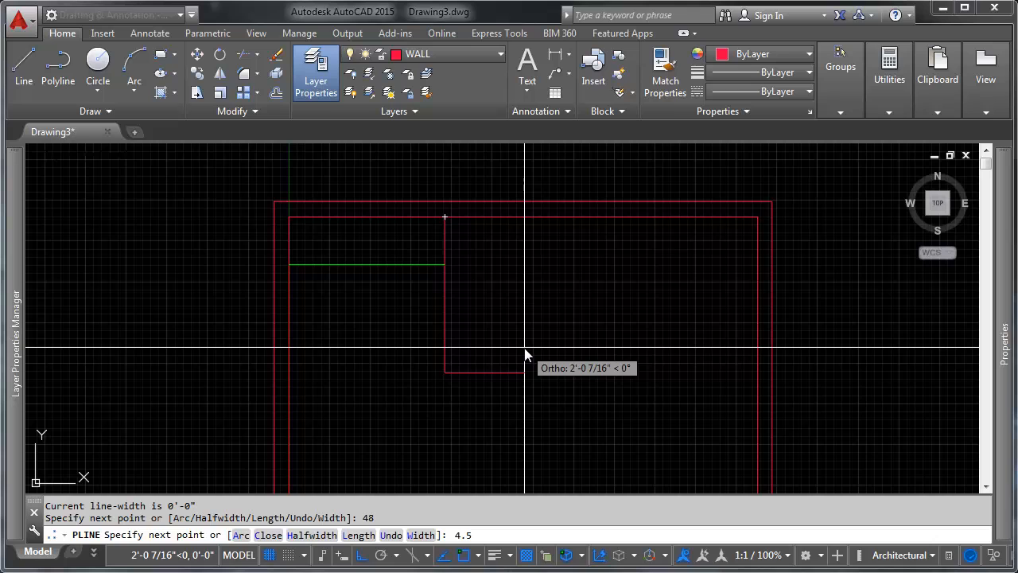
type("4.5")
key("Return")
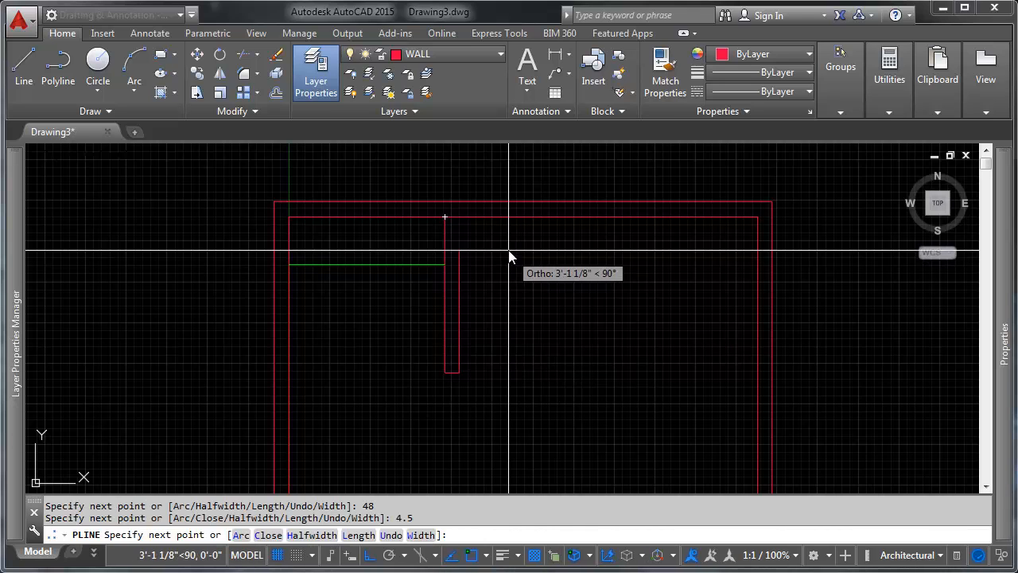
left_click(465, 231)
key("Return")
scroll(461, 231, "up", 6)
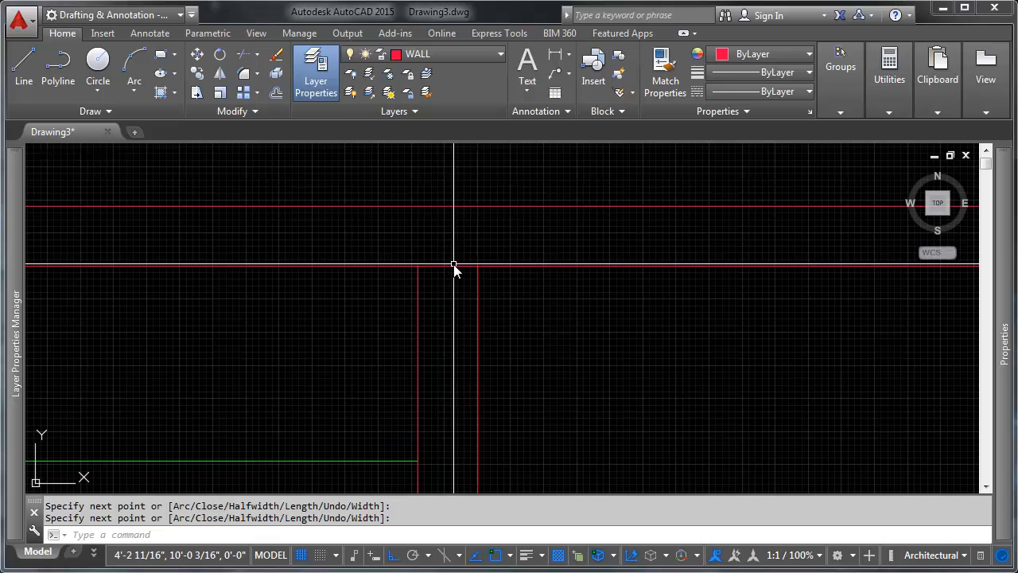
Trim the upper inner wall line between the partition's two sides so the partition opens into the wall.
left_click(245, 56)
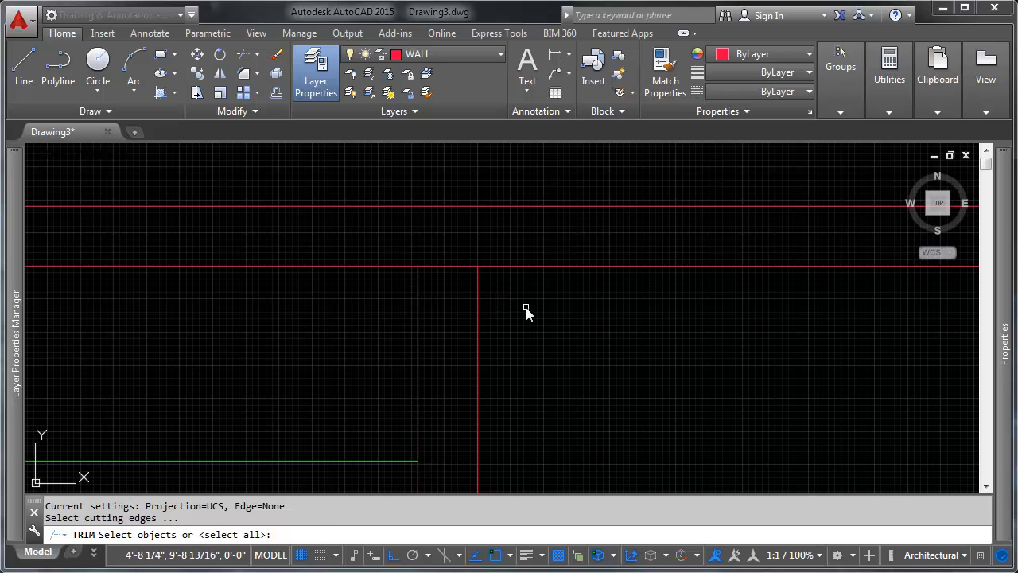
key("Return")
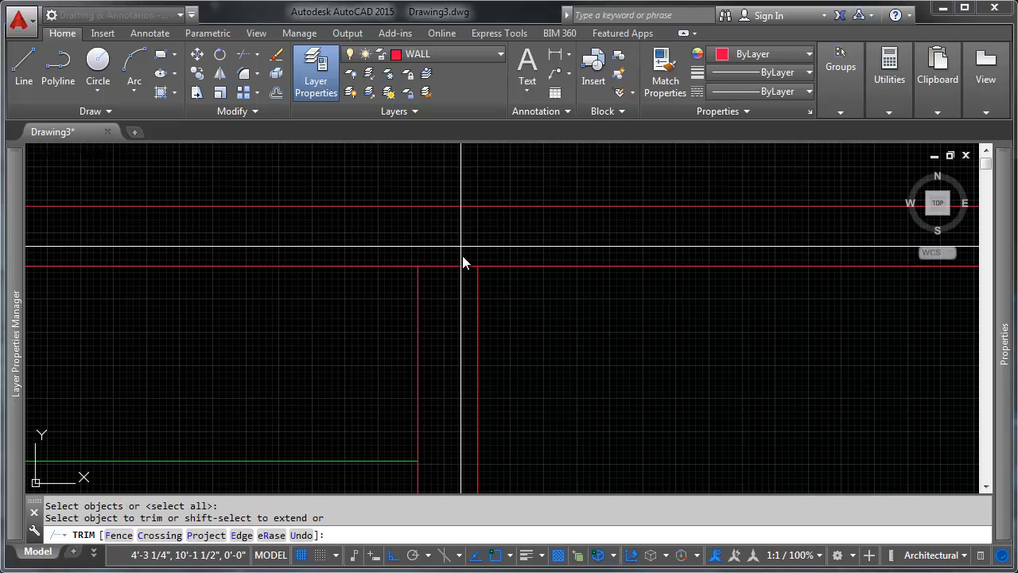
left_click(460, 246)
left_click(452, 284)
key("Return")
Erase the horizontal cabinetry line between the left inner wall and the partition.
scroll(496, 215, "down", 7)
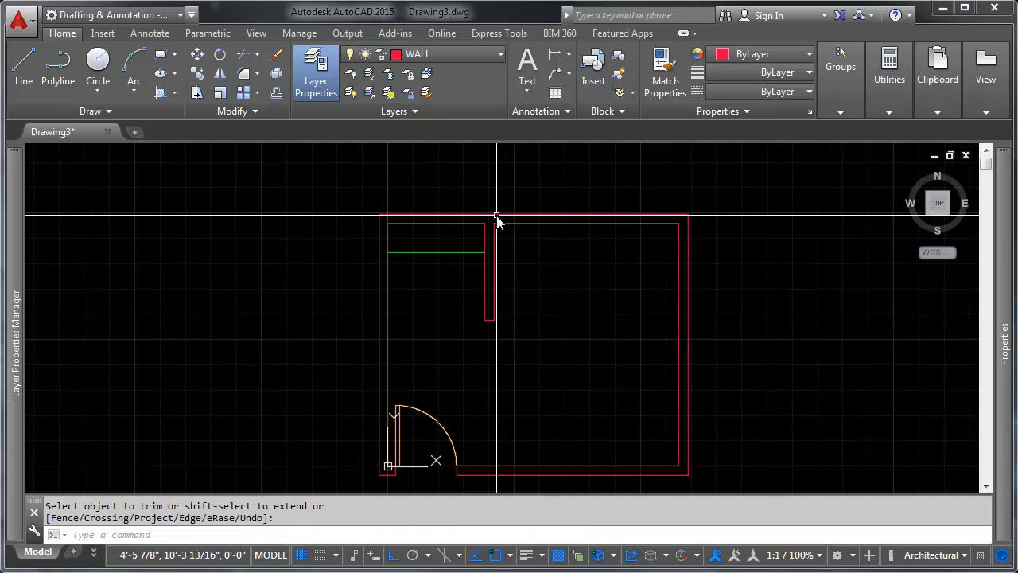
scroll(477, 246, "up", 2)
scroll(505, 252, "down", 2)
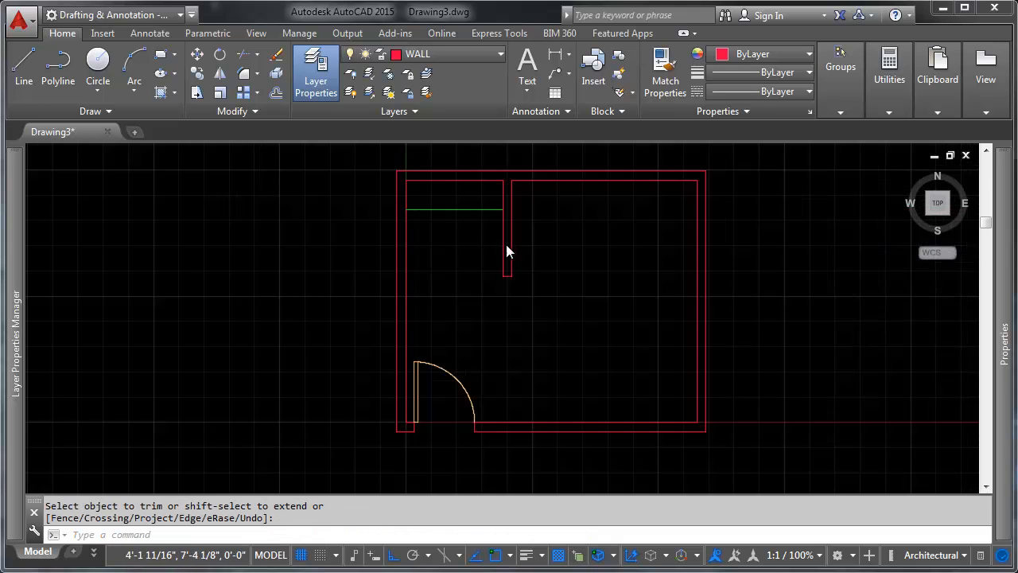
scroll(504, 240, "down", 2)
scroll(493, 234, "up", 4)
middle_click_drag(548, 211, 530, 254)
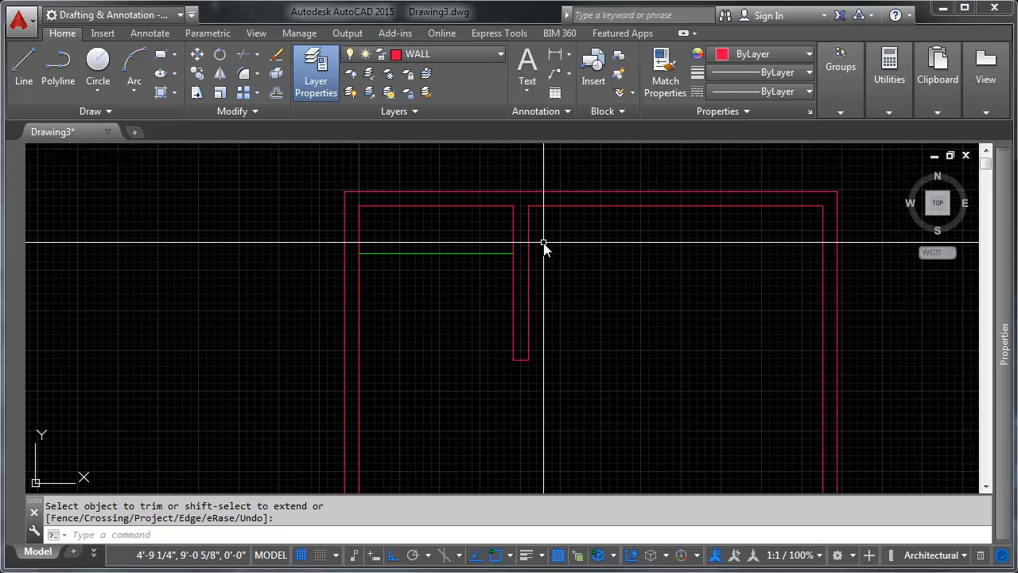
type("a")
key("space")
left_click(472, 247)
left_click(447, 287)
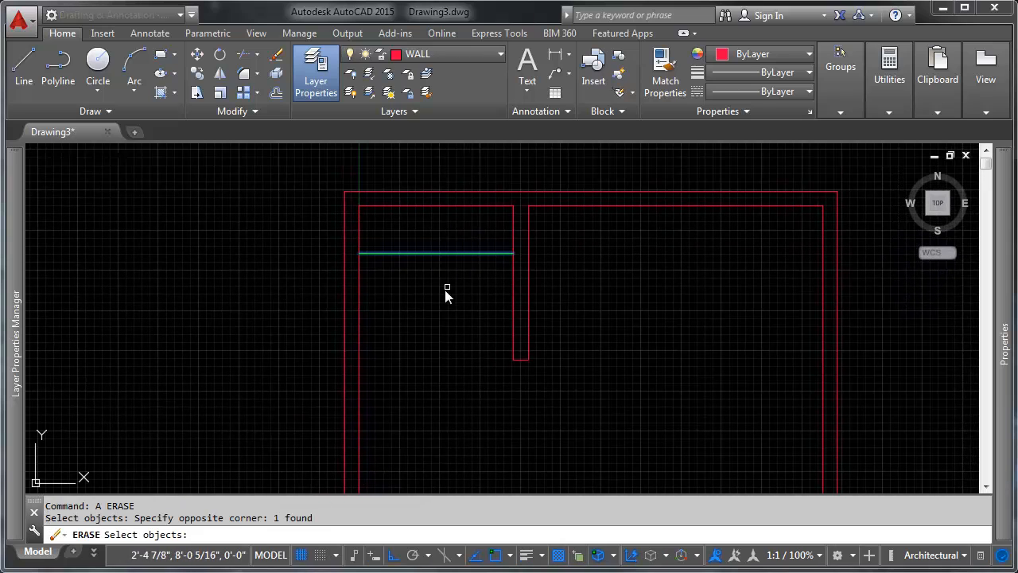
key("space")
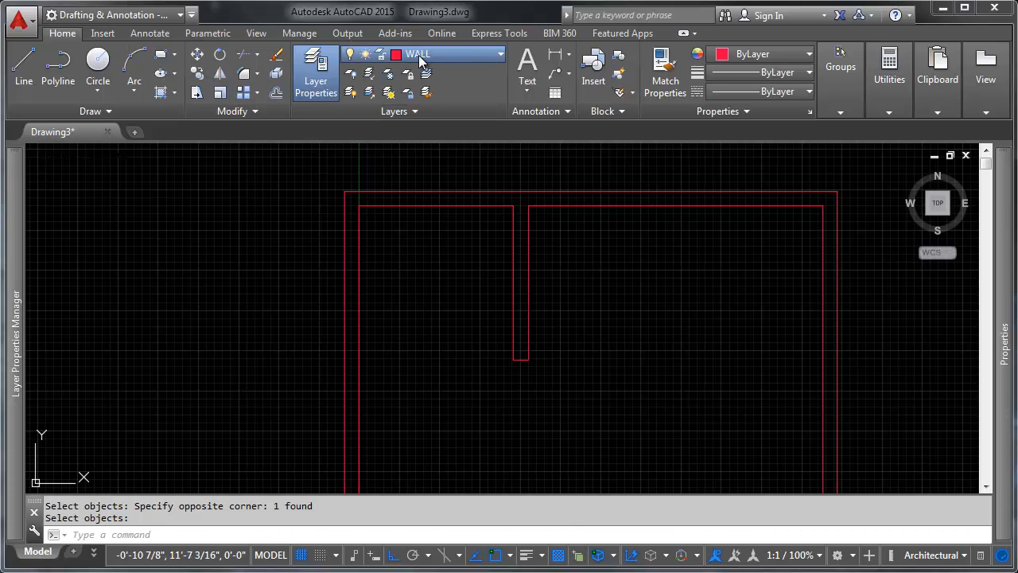
Make the CABINETRY layer current and draw a 24-inch line straight down from the midpoint of the upper inner wall right of the partition.
left_click(483, 54)
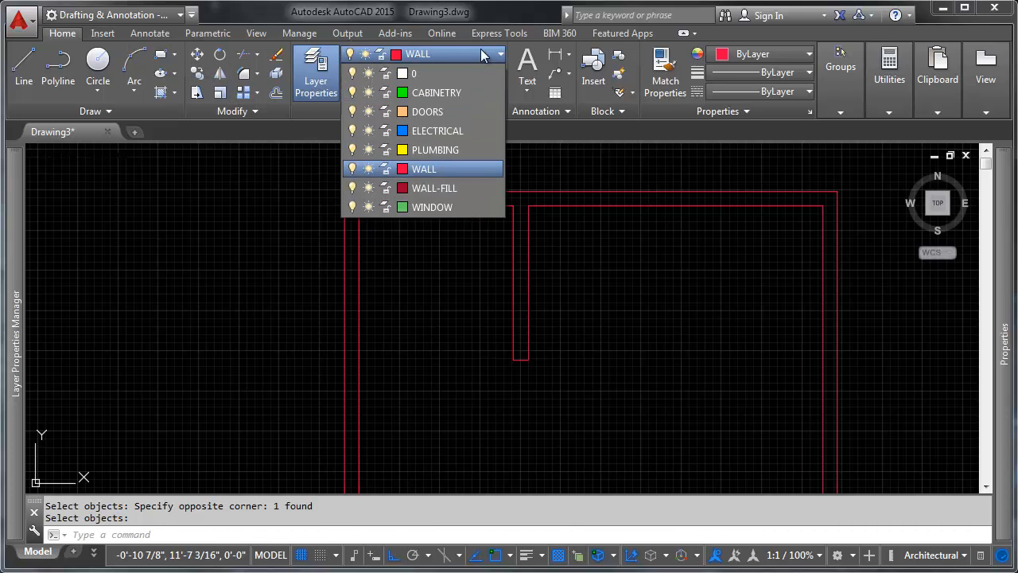
left_click(438, 93)
middle_click_drag(643, 288, 505, 268)
middle_click_drag(483, 188, 456, 227)
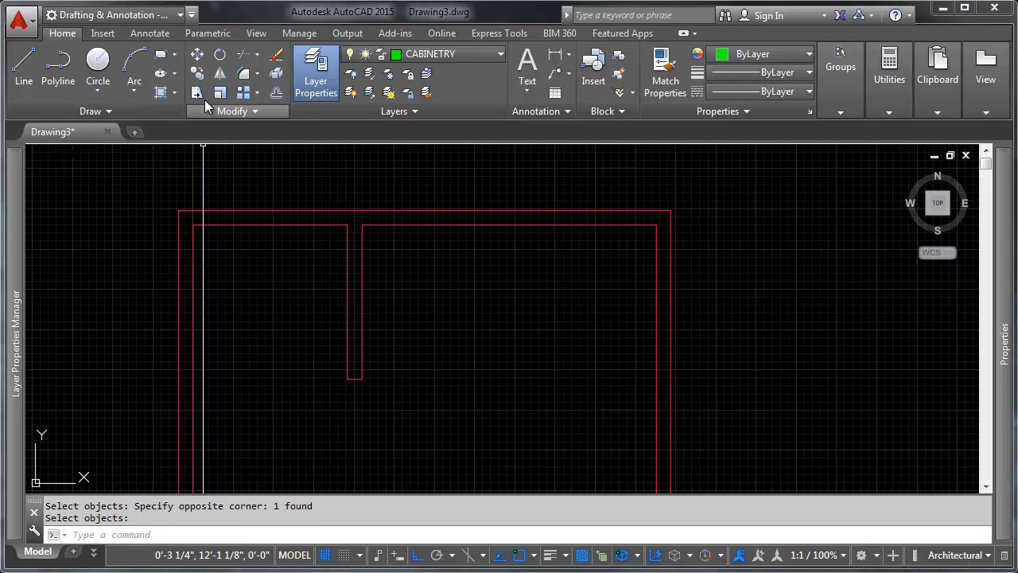
type("l")
key("Return")
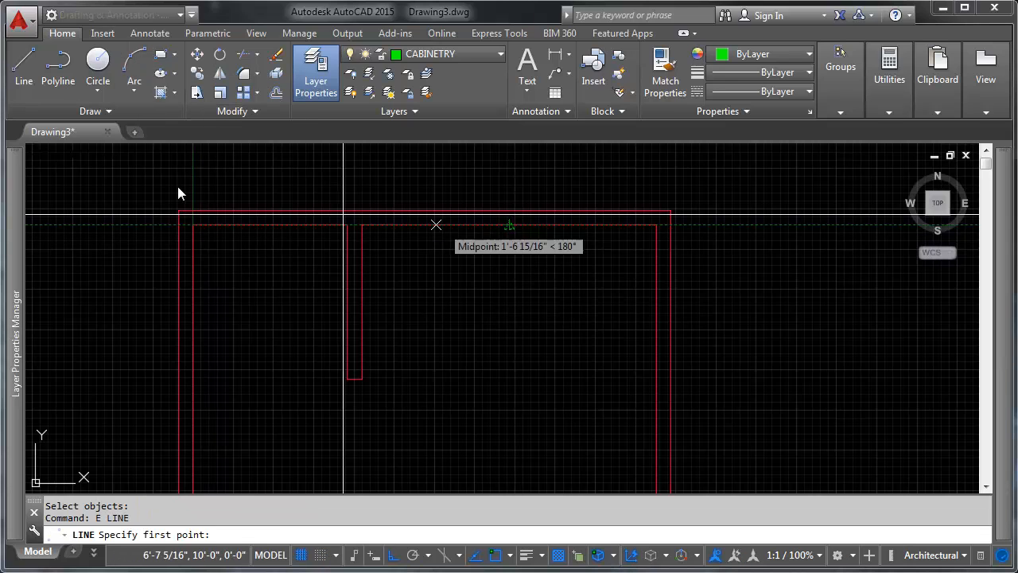
key("Escape")
left_click(24, 64)
left_click(534, 227)
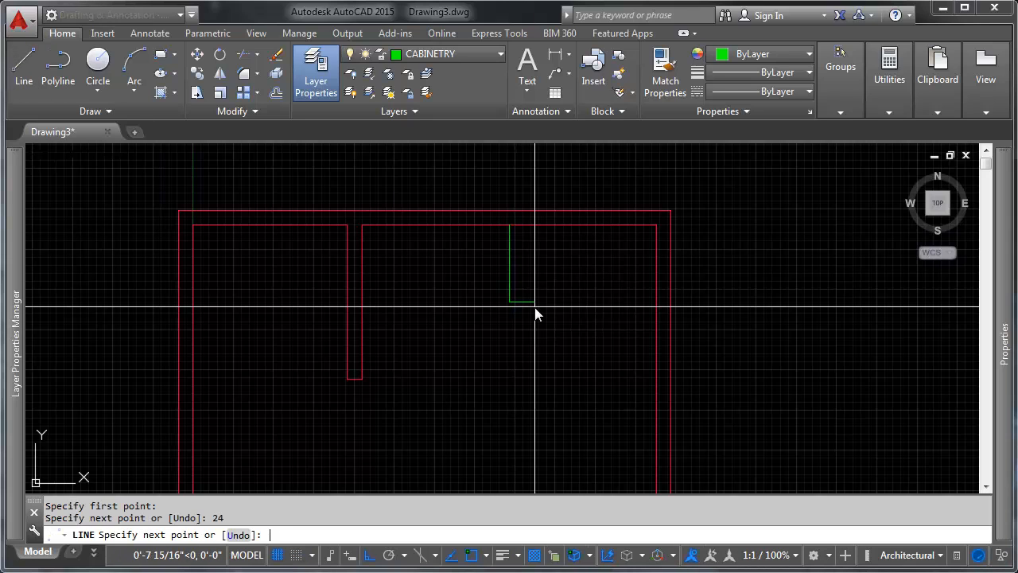
key("Return")
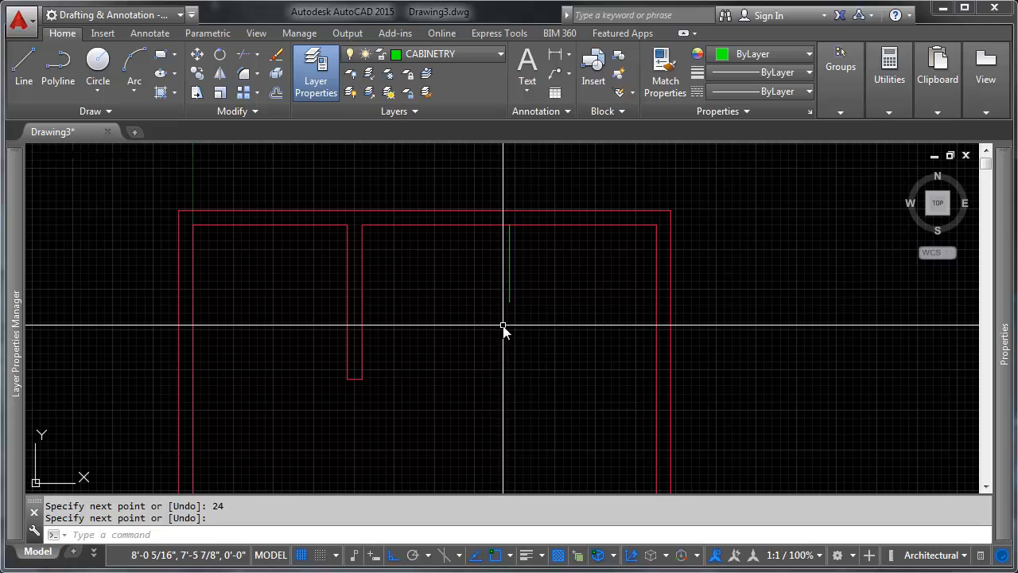
Draw a horizontal cabinetry line from the right inner wall to the partition, level with the lower end of the 24-inch line.
key("Return")
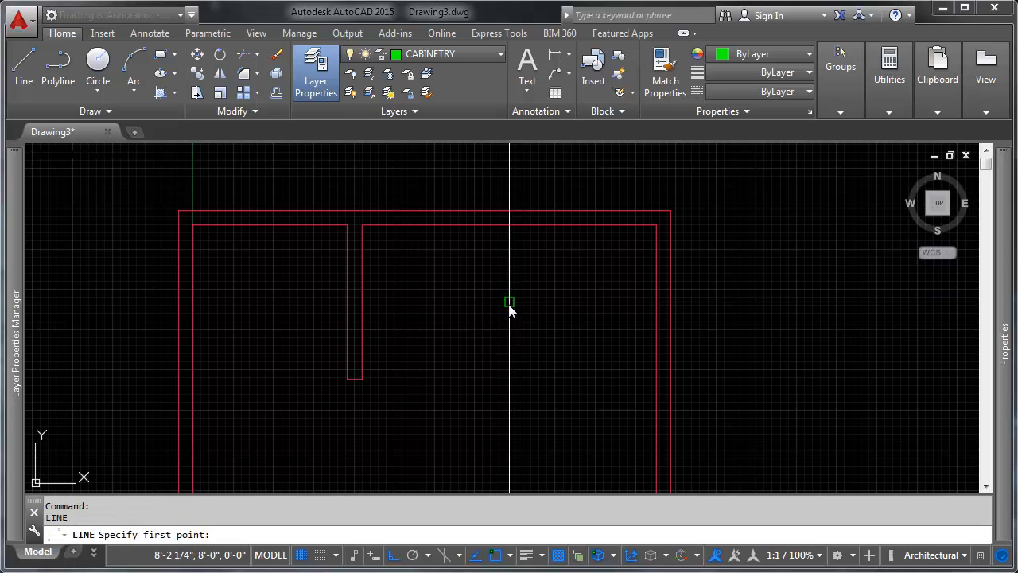
left_click(656, 302)
left_click(363, 301)
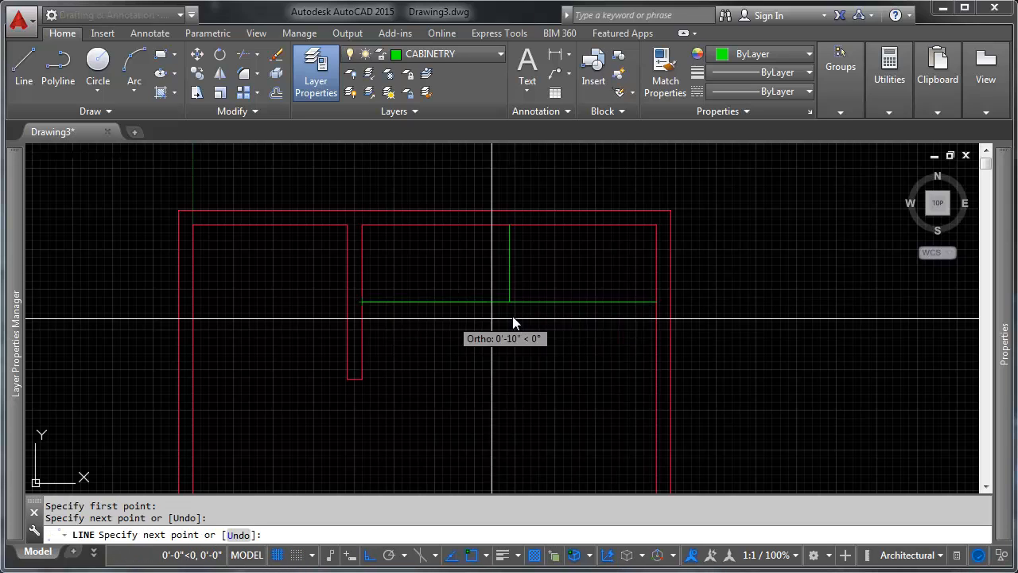
key("Return")
Erase the 24-inch vertical guide line above the horizontal cabinetry line.
type("e")
key("Return")
left_click(530, 236)
left_click(493, 270)
key("Return")
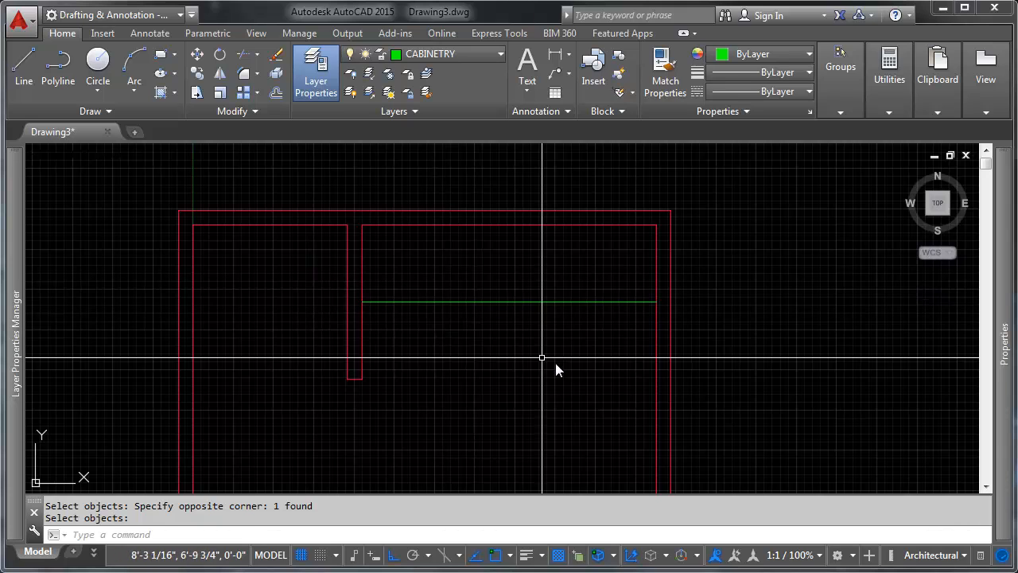
middle_click_drag(599, 379, 576, 317)
scroll(577, 317, "down", 2)
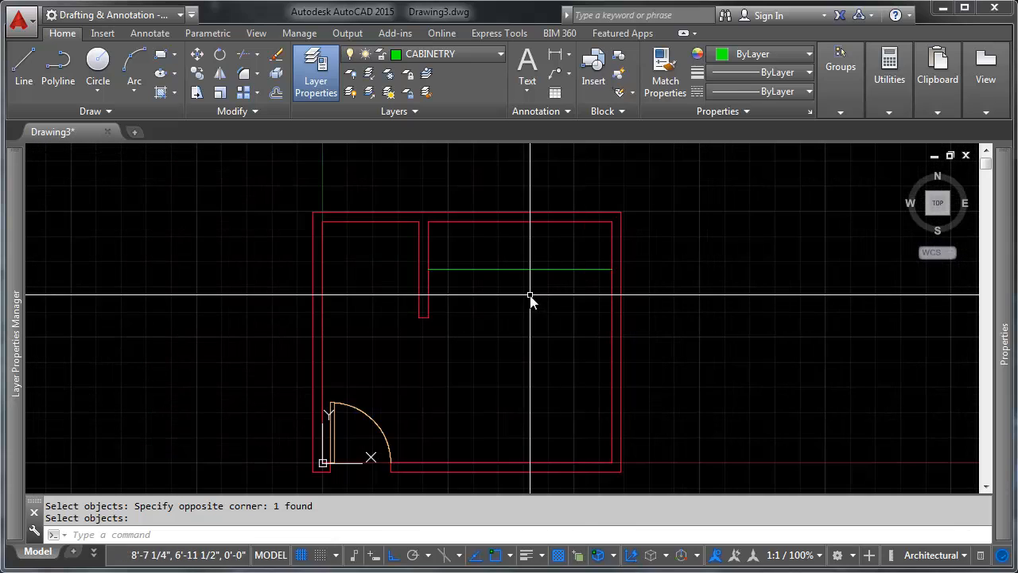
middle_click_drag(530, 259, 516, 279)
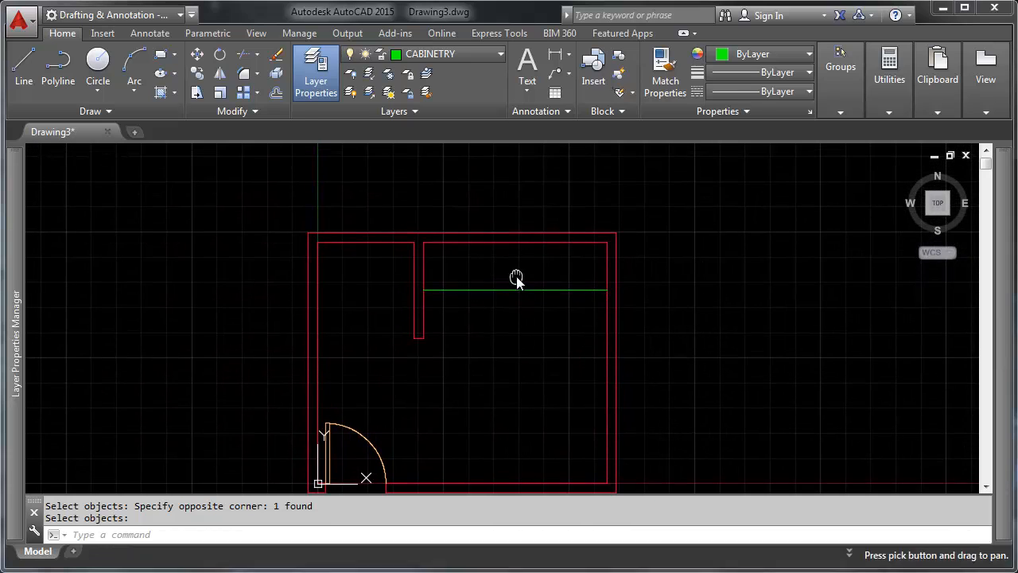
scroll(532, 275, "up", 2)
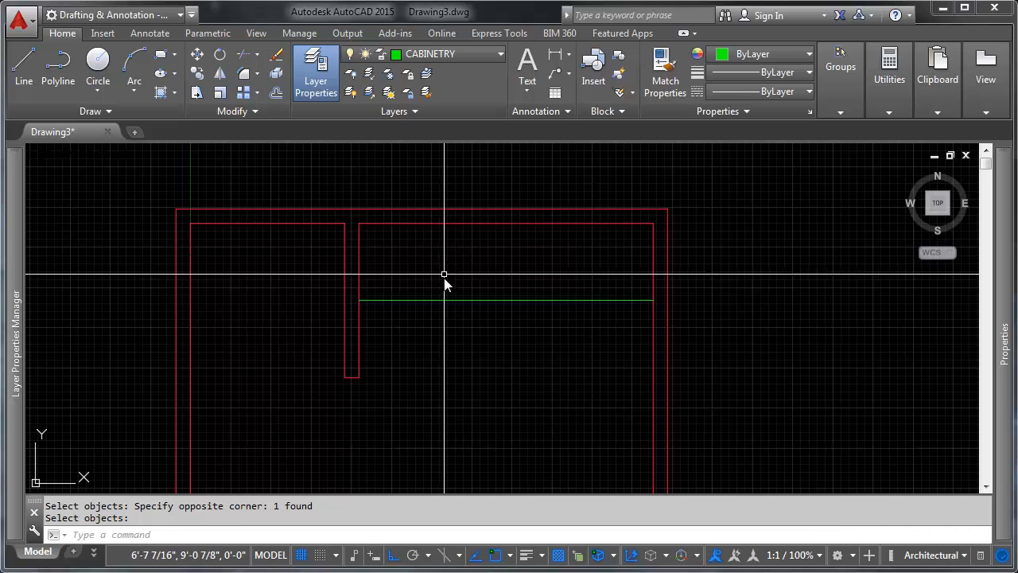
middle_click_drag(517, 311, 508, 206)
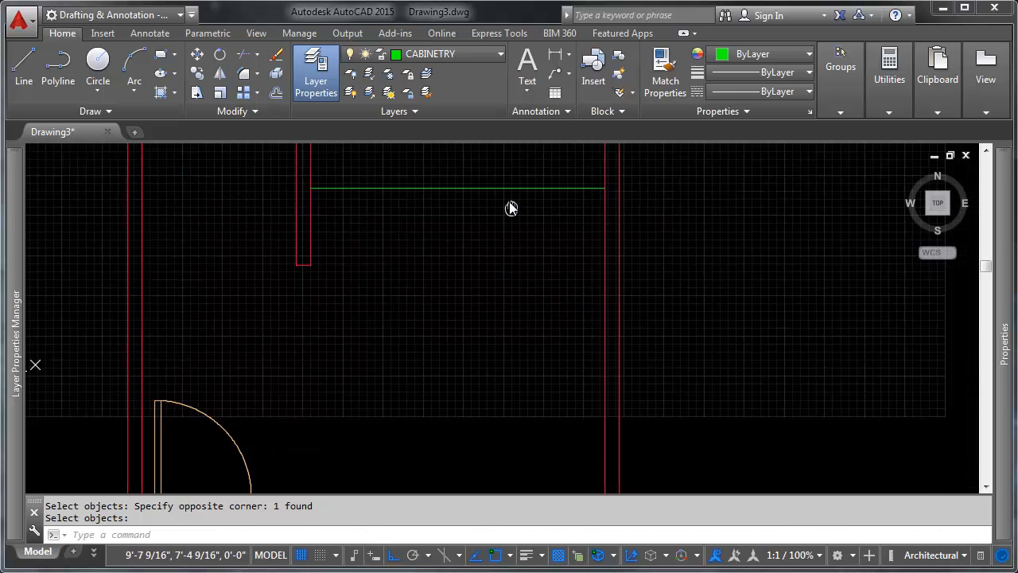
scroll(511, 239, "down", 2)
mouse_move(511, 252)
middle_mouse_down()
mouse_move(538, 243)
mouse_move(506, 245)
middle_mouse_up()
scroll(506, 245, "up", 2)
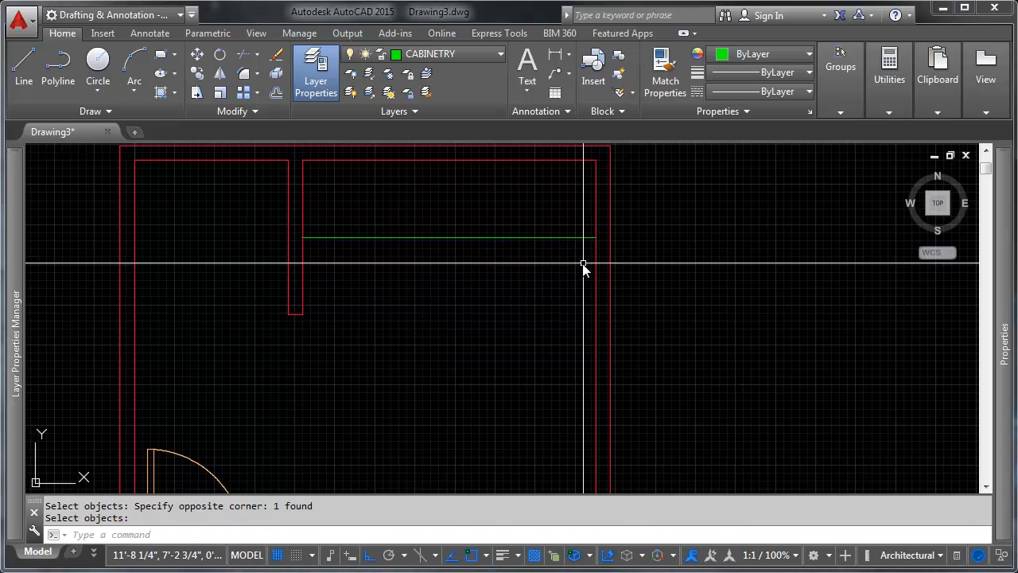
Draw a 24-inch horizontal line into the room from a nearest-snapped point on the right inner wall, below the cabinetry line.
left_click(25, 67)
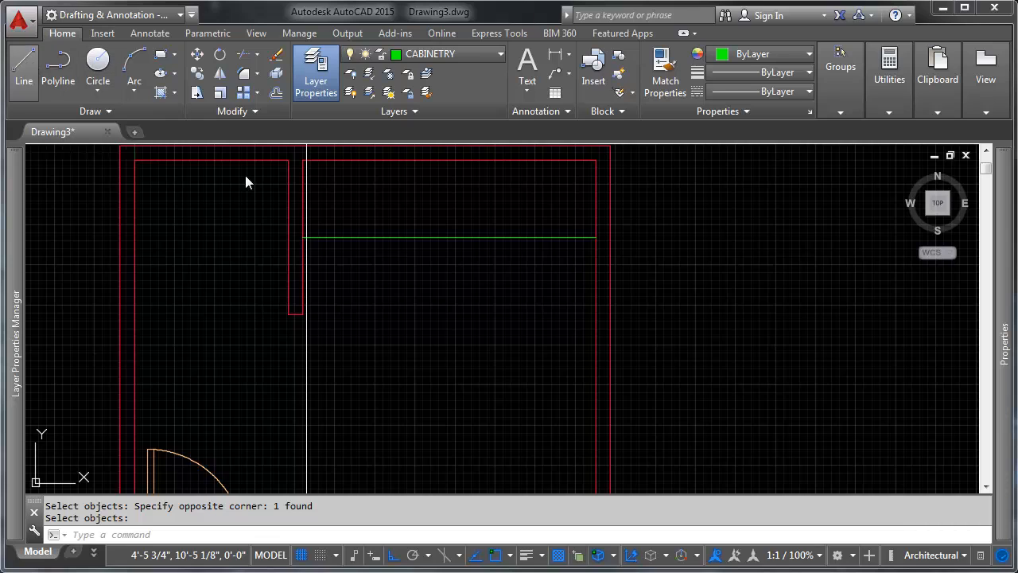
right_click(559, 325, "shift")
key("r")
left_click(596, 313)
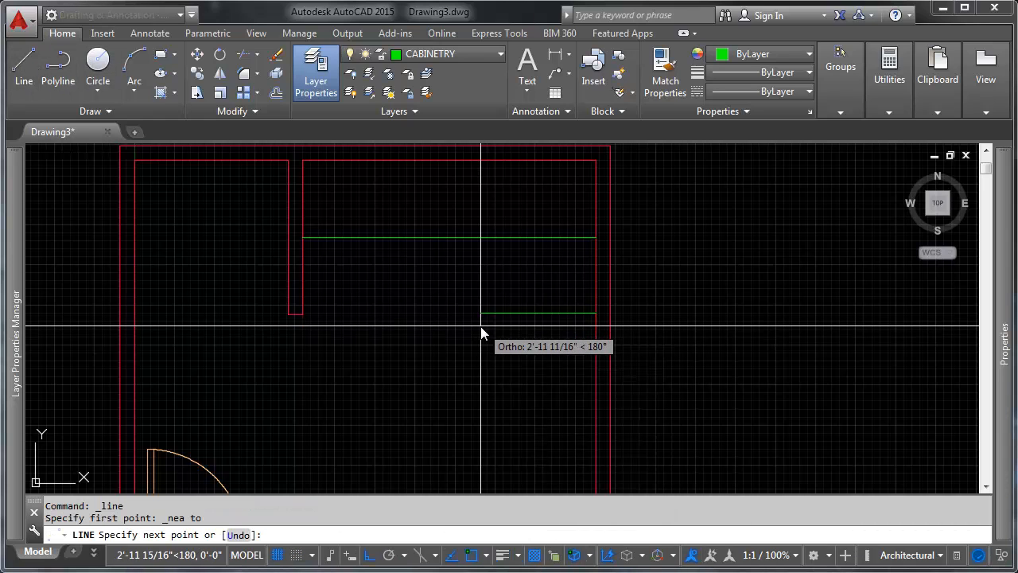
type("24")
key("Return")
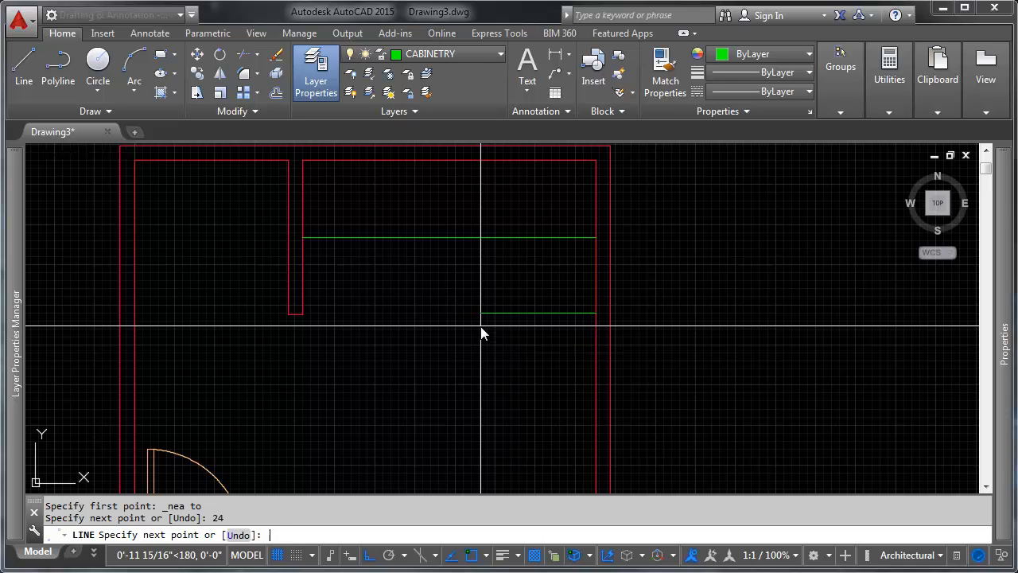
key("Return")
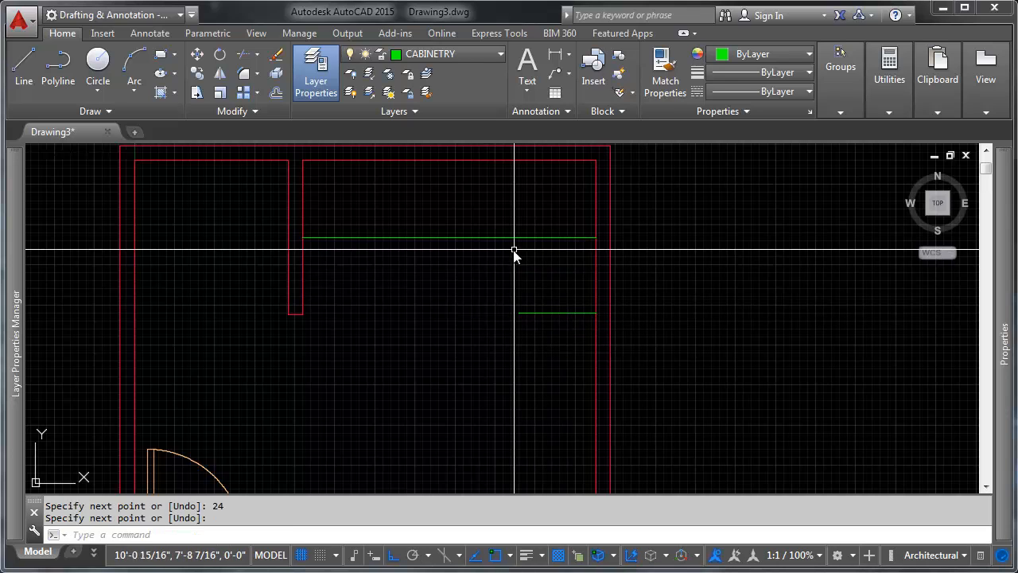
Draw a line 36 inches down from the cabinetry line, aligned with the 24-inch line's left end, and across to the right inner wall.
key("Return")
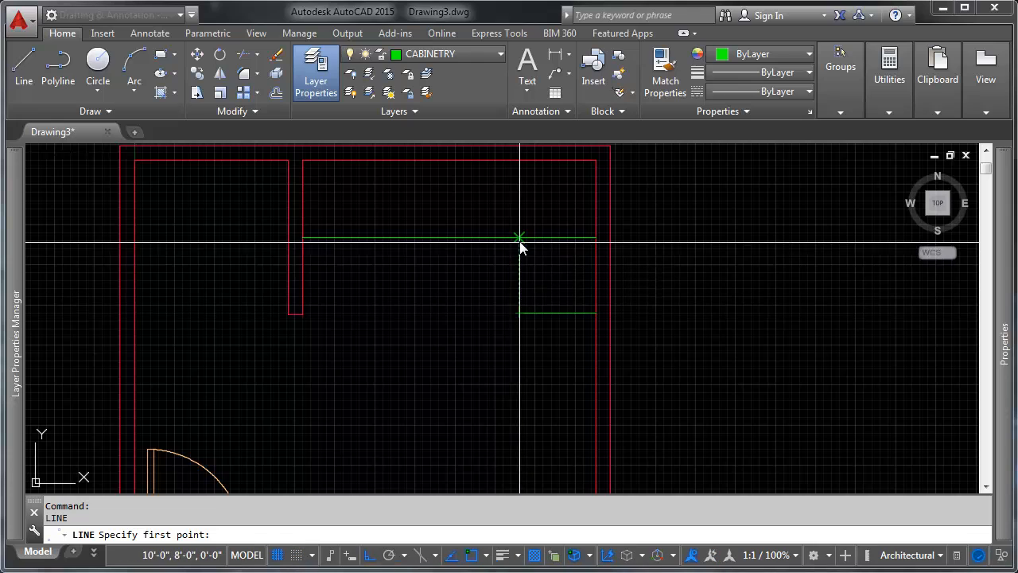
left_click(519, 237)
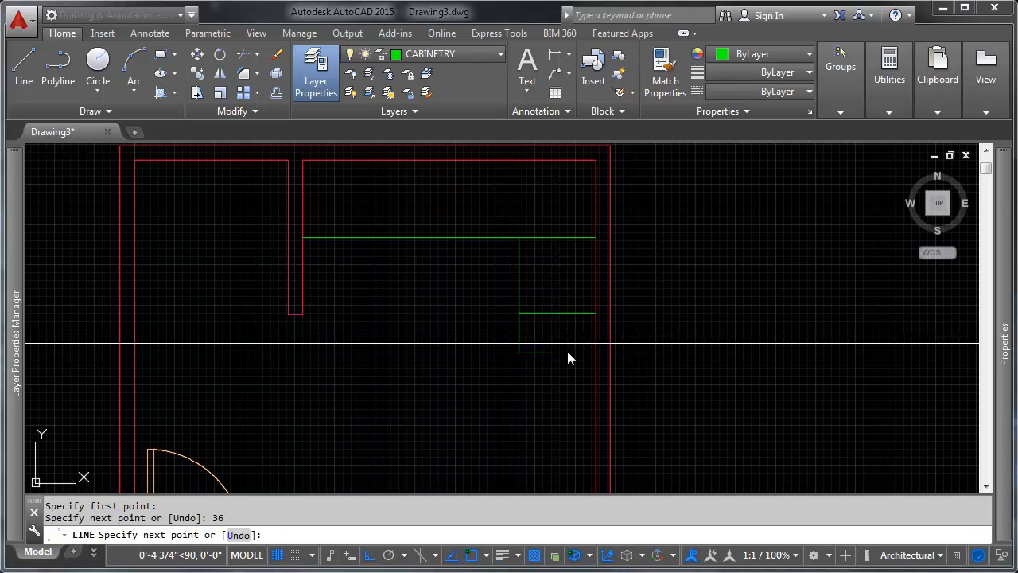
left_click(594, 352)
key("Return")
Erase the 24-inch horizontal guide line inside the side cabinet outline.
type("e")
key("Return")
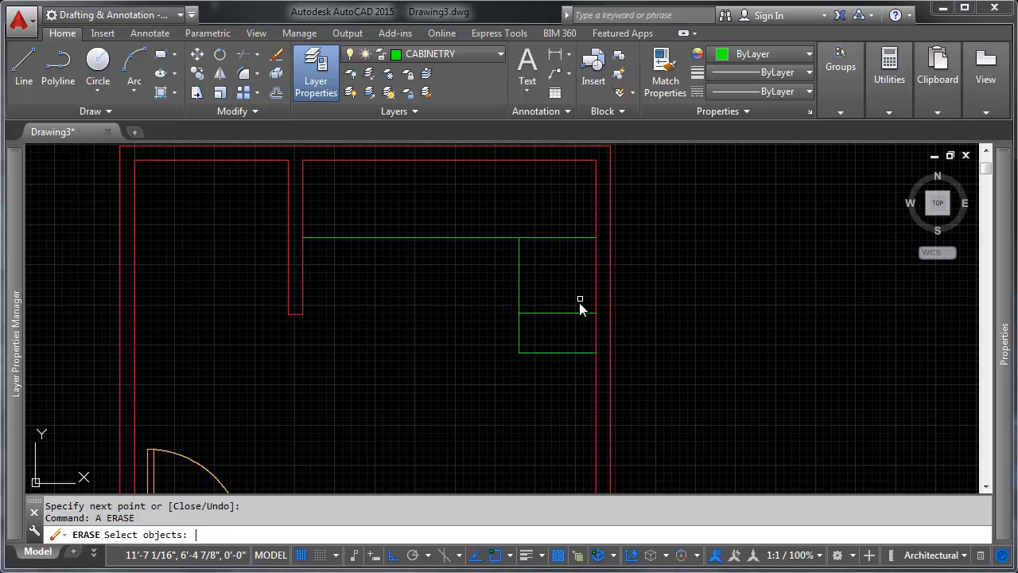
left_click_drag(579, 301, 561, 326)
key("Return")
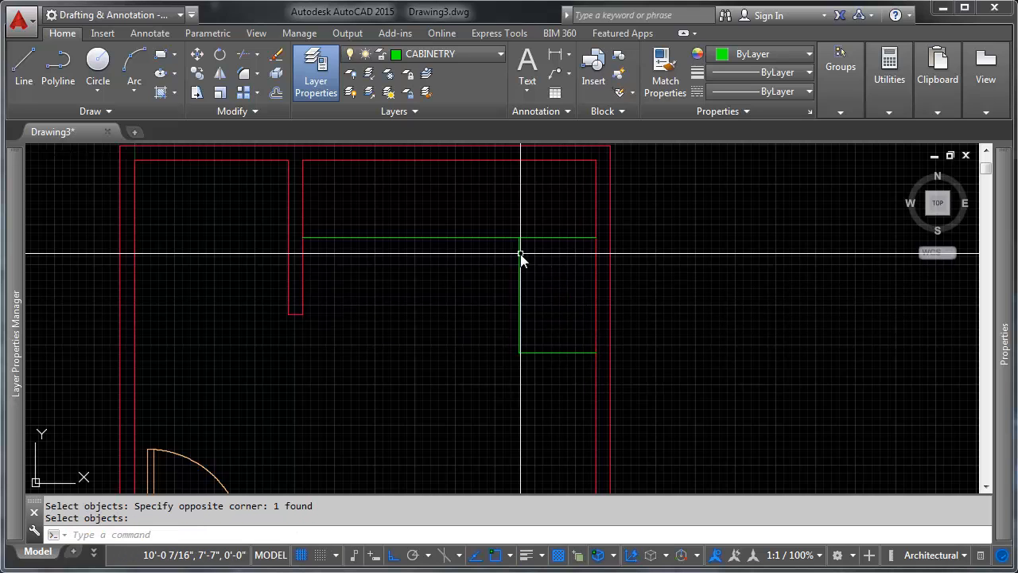
Trim the upper cabinetry line between the side cabinet's vertical edge and the right inner wall to leave an L-shaped counter.
left_click(242, 54)
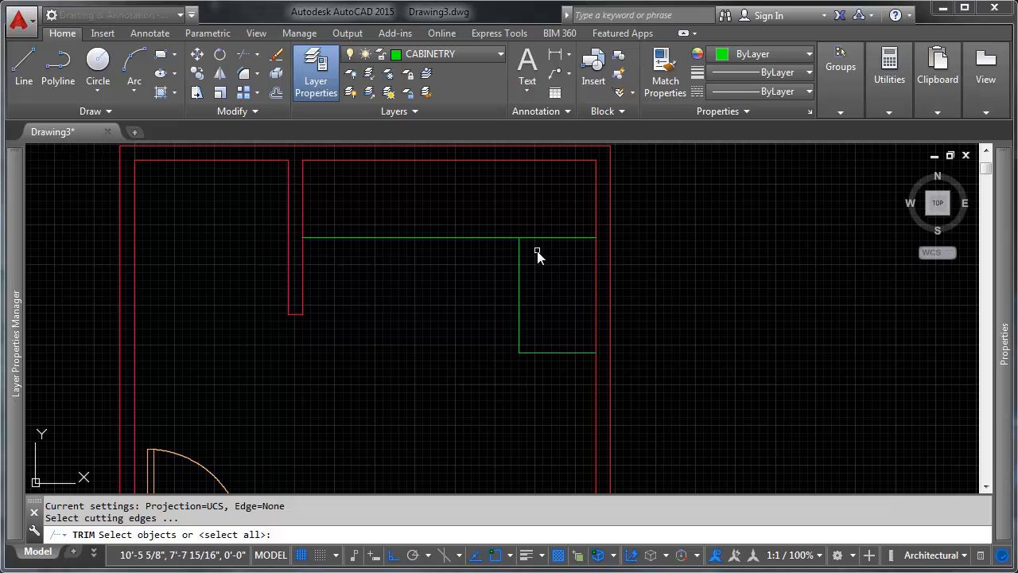
key("Return")
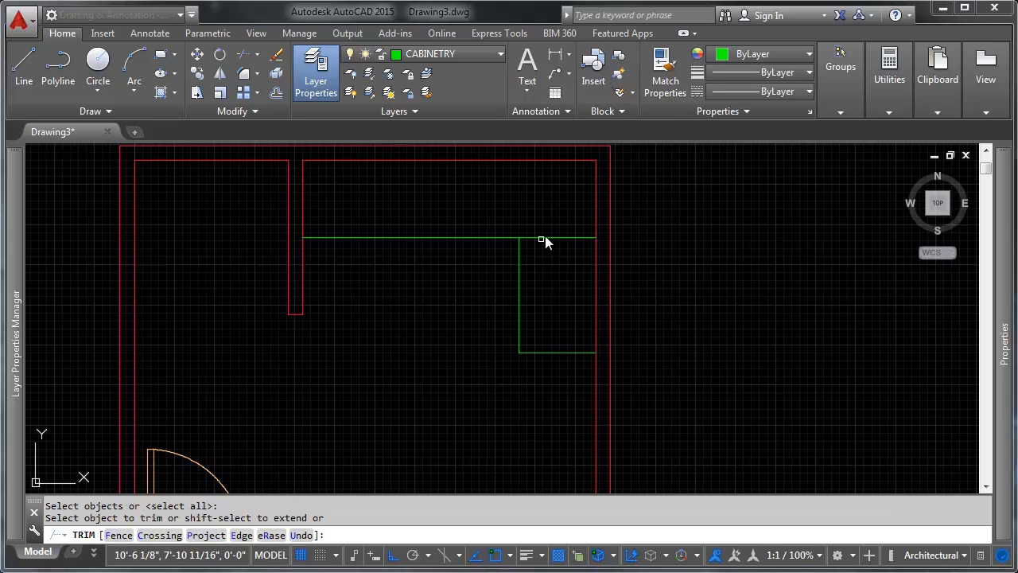
left_click(571, 224)
left_click(545, 269)
key("Return")
Make PLUMBING the current layer.
scroll(455, 238, "down", 2)
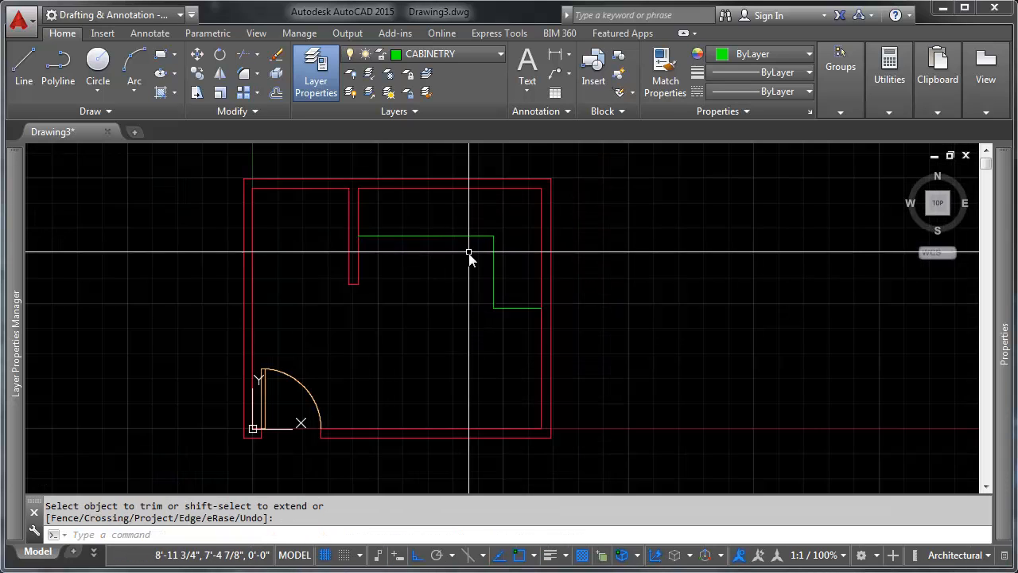
mouse_move(470, 252)
middle_mouse_down()
mouse_move(526, 214)
mouse_move(505, 256)
middle_mouse_up()
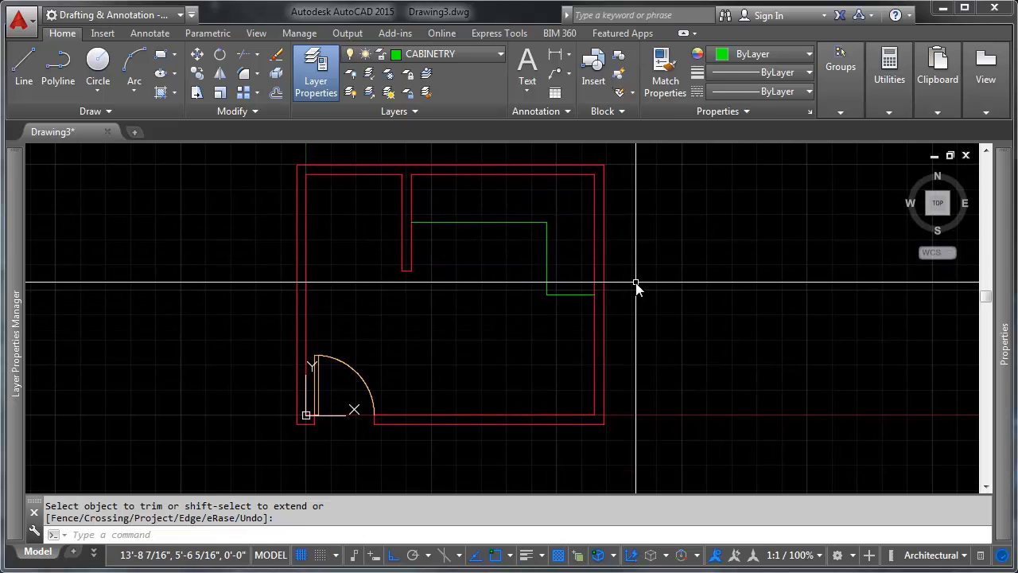
middle_click_drag(517, 222, 549, 301)
middle_click_drag(495, 369, 529, 226)
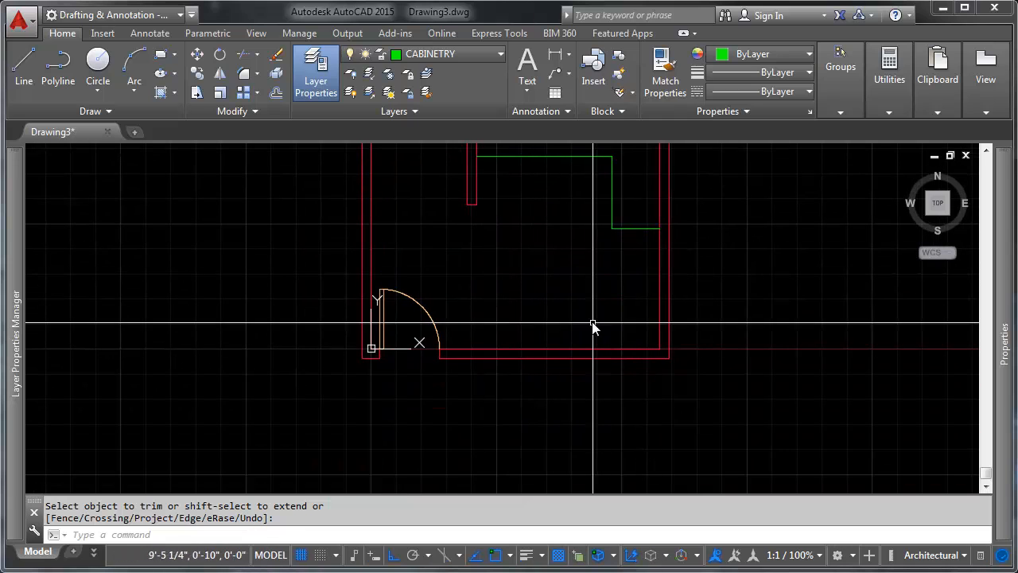
middle_click_drag(591, 291, 616, 332)
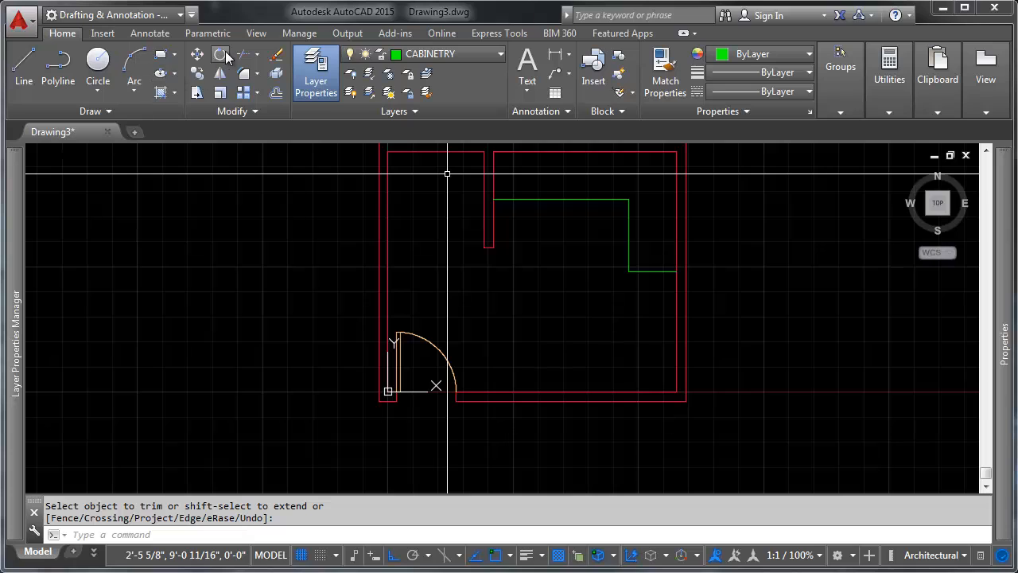
left_click(401, 53)
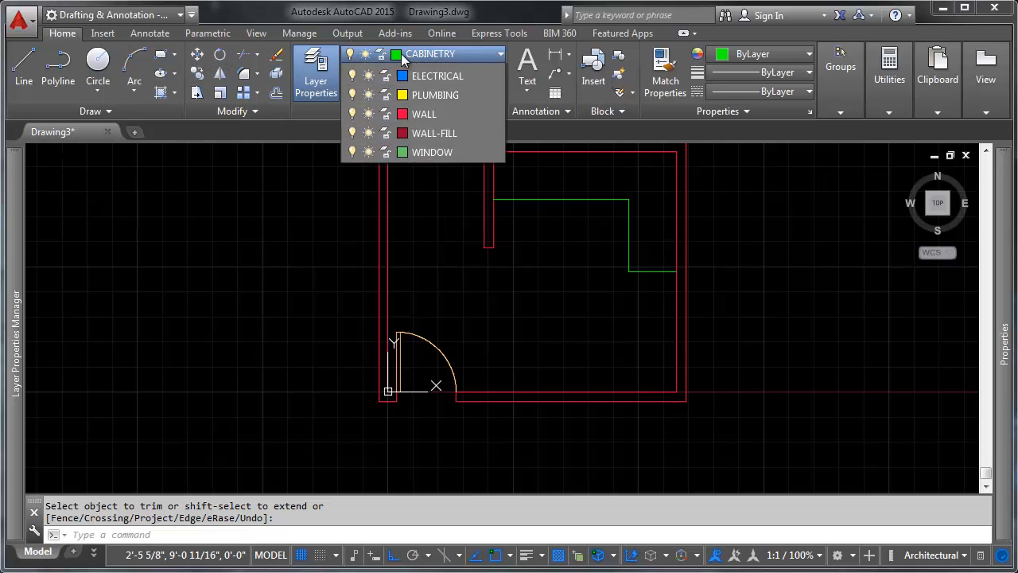
left_click(426, 151)
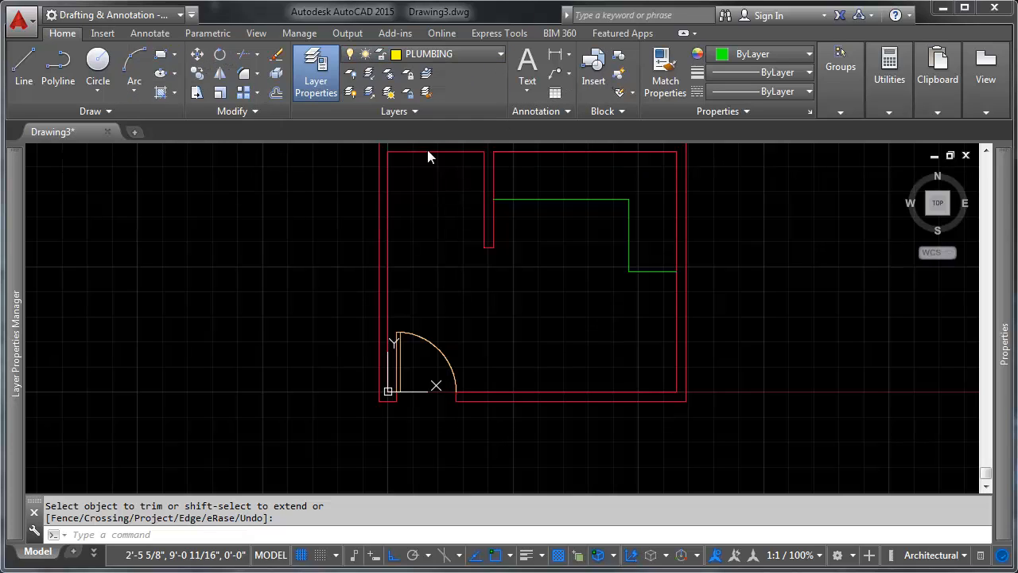
mouse_move(646, 217)
middle_mouse_down()
mouse_move(614, 221)
mouse_move(566, 255)
middle_mouse_up()
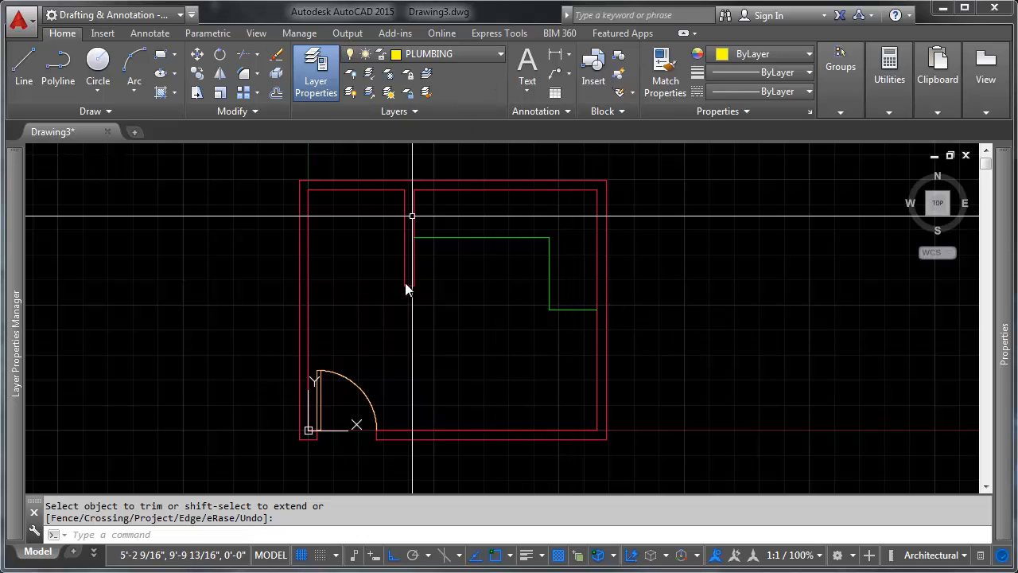
mouse_move(566, 347)
middle_mouse_down()
mouse_move(586, 295)
mouse_move(591, 333)
middle_mouse_up()
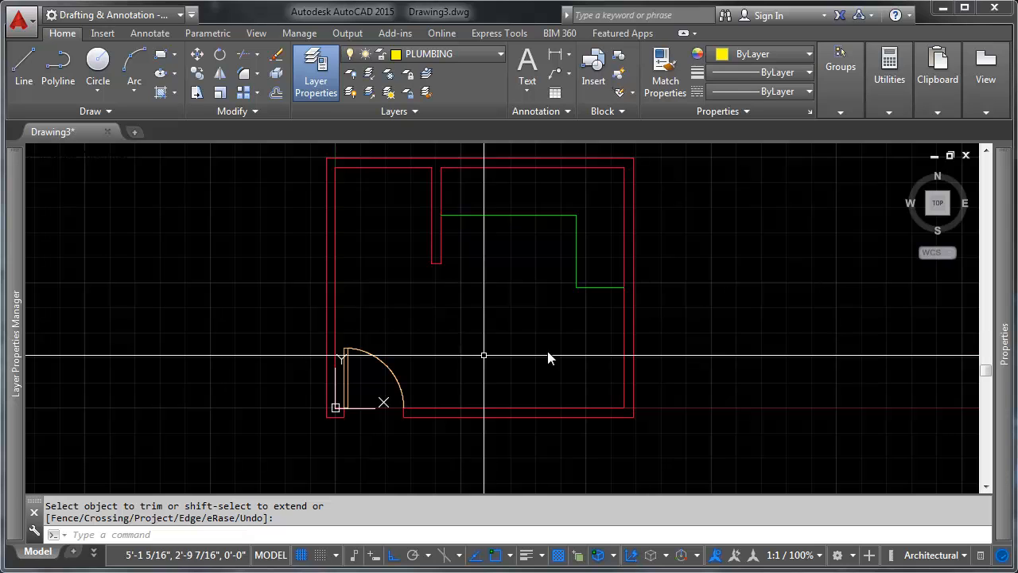
middle_click_drag(509, 236, 501, 268)
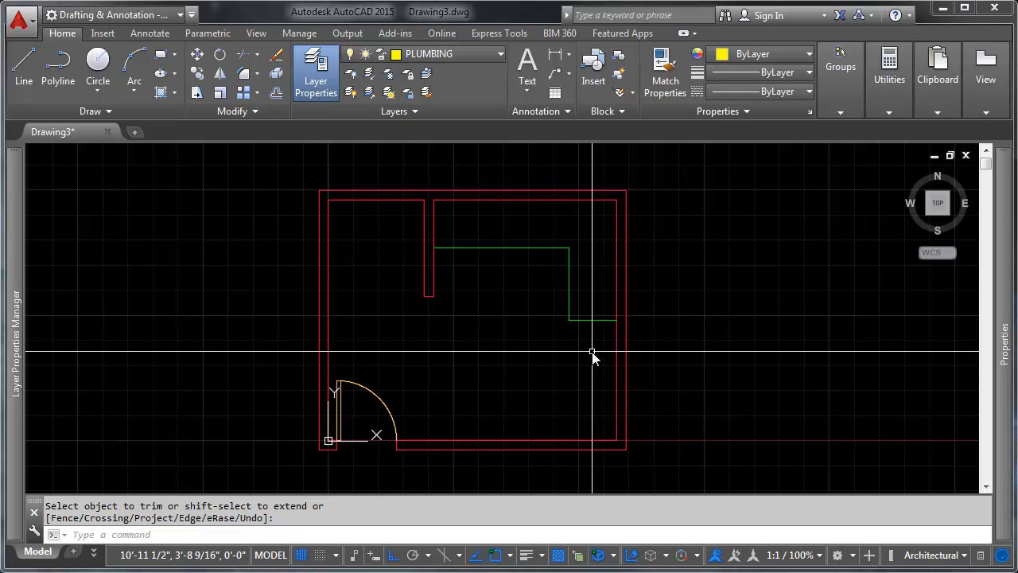
middle_click_drag(552, 367, 589, 318)
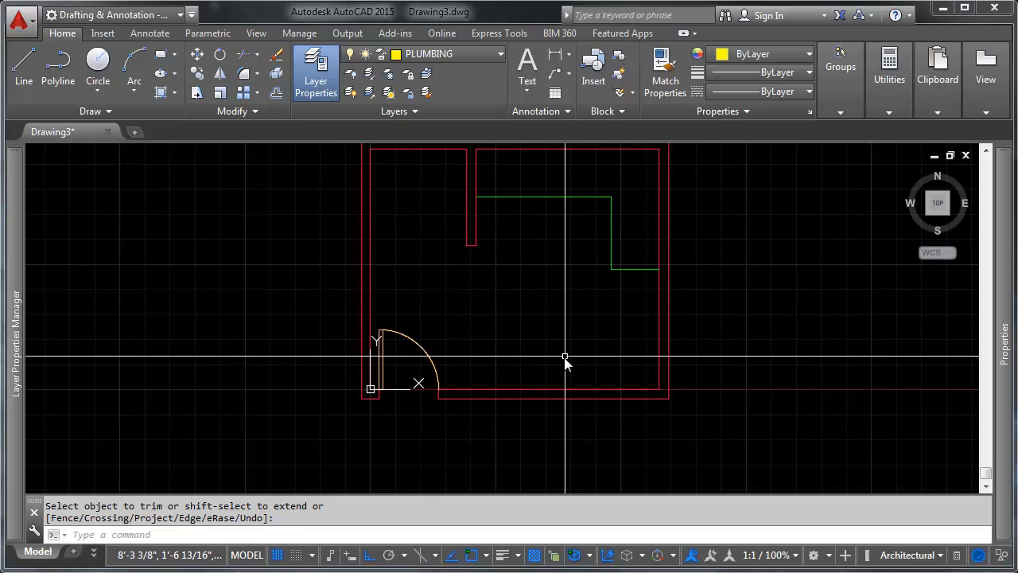
left_click(32, 67)
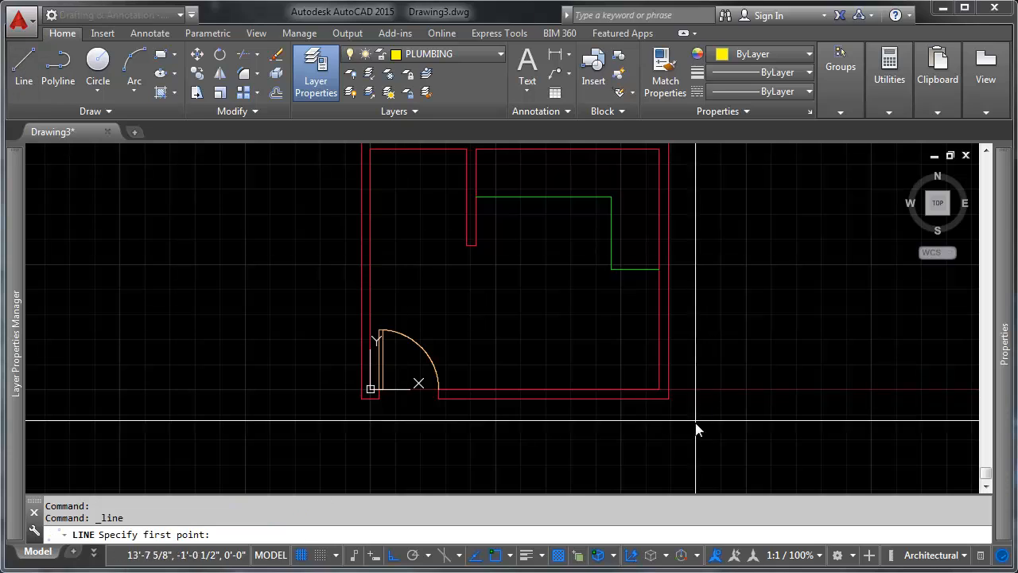
left_click(585, 390)
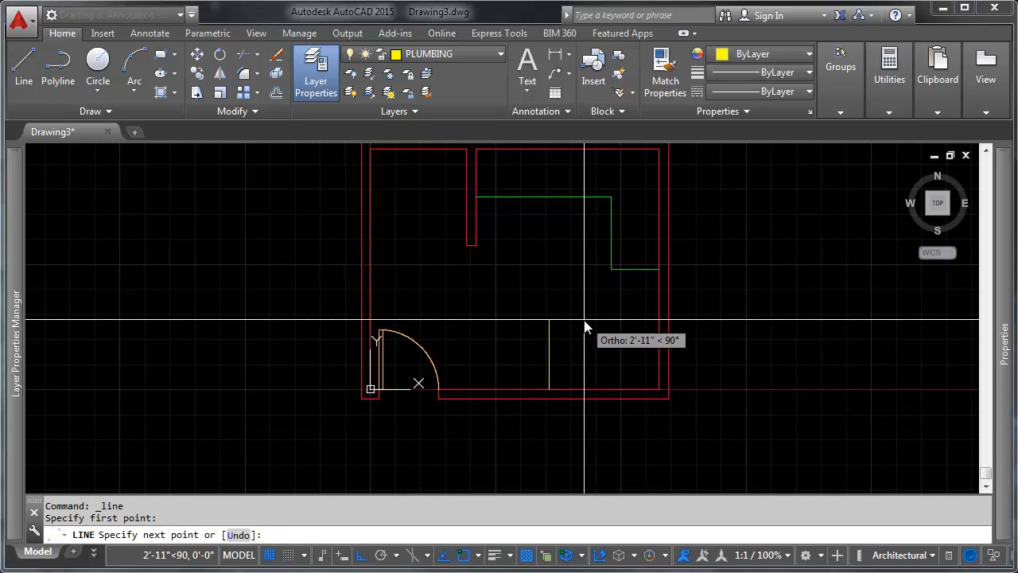
key("Escape")
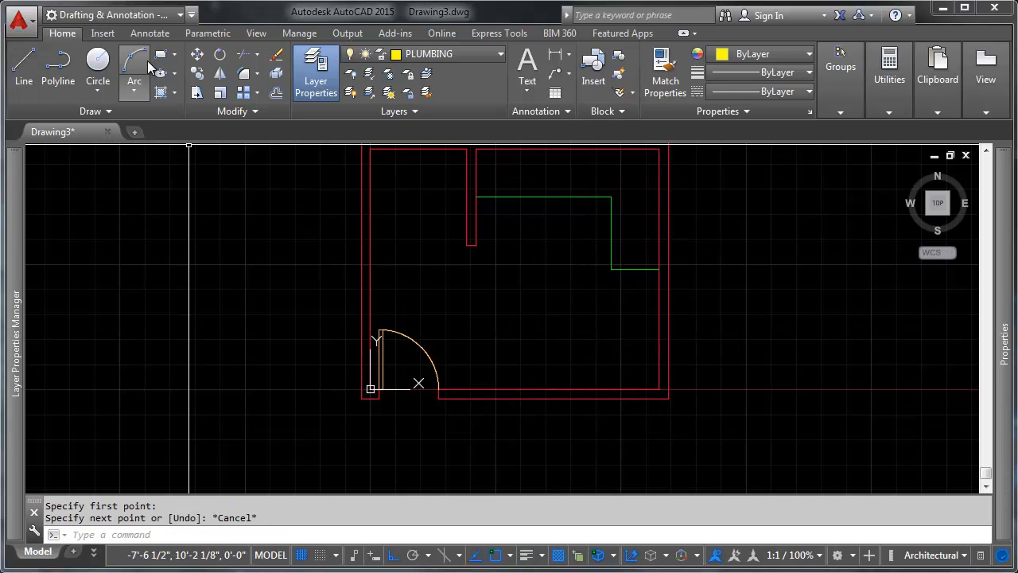
Draw a rectangle 60 inches long and 36 inches wide from the room's lower-right inner corner.
left_click(163, 54)
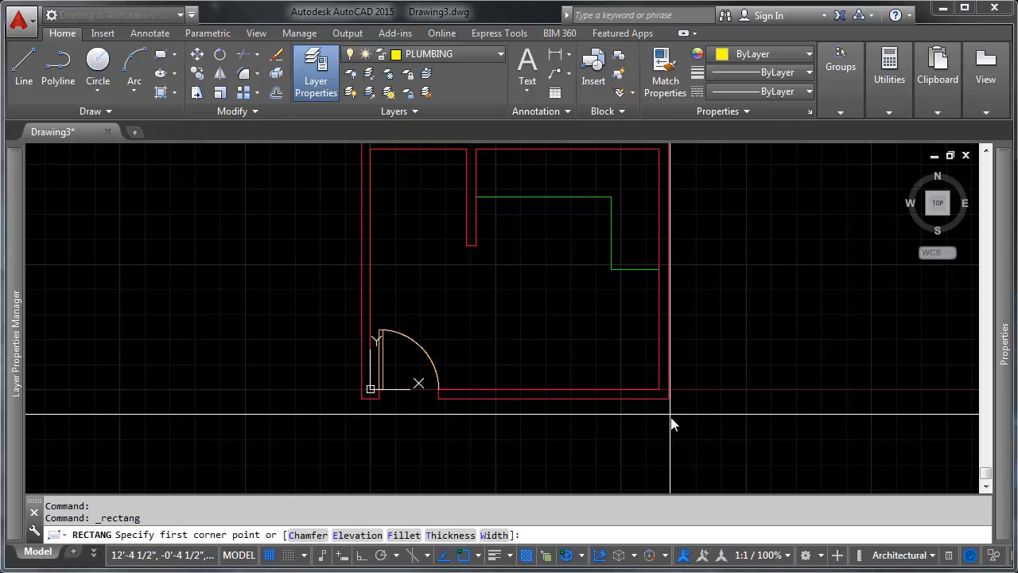
left_click(658, 389)
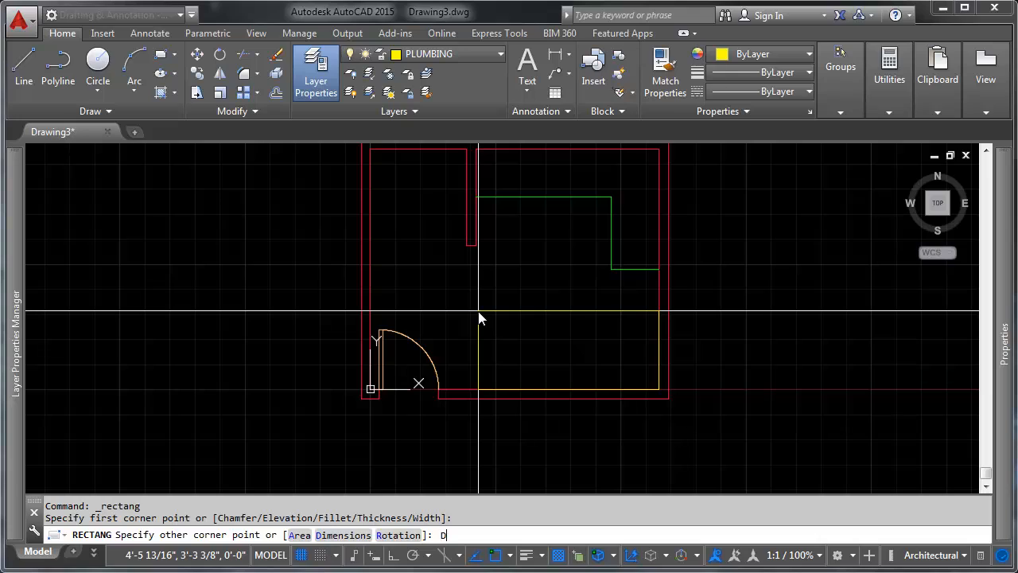
type("D")
key("Return")
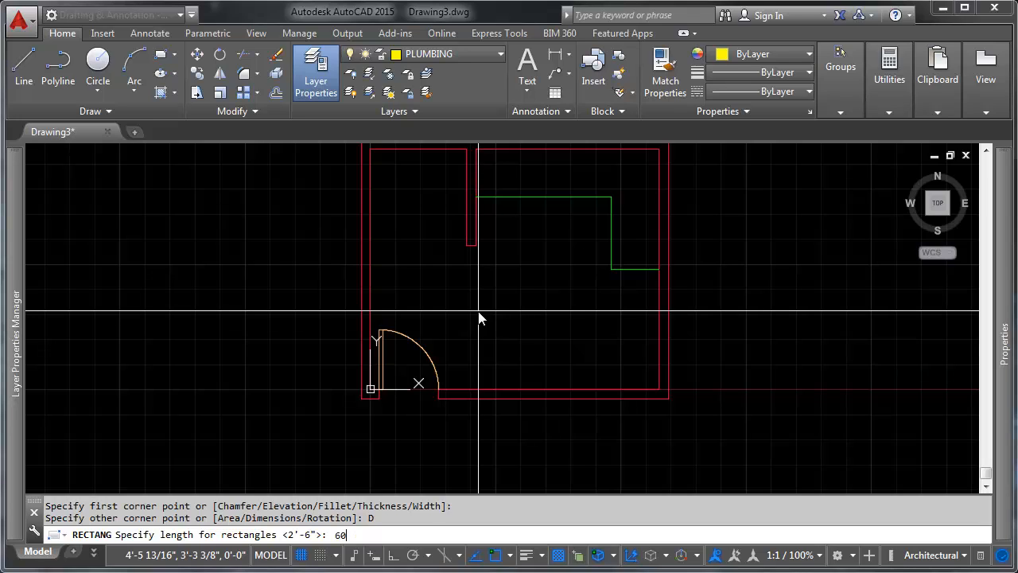
key("Return")
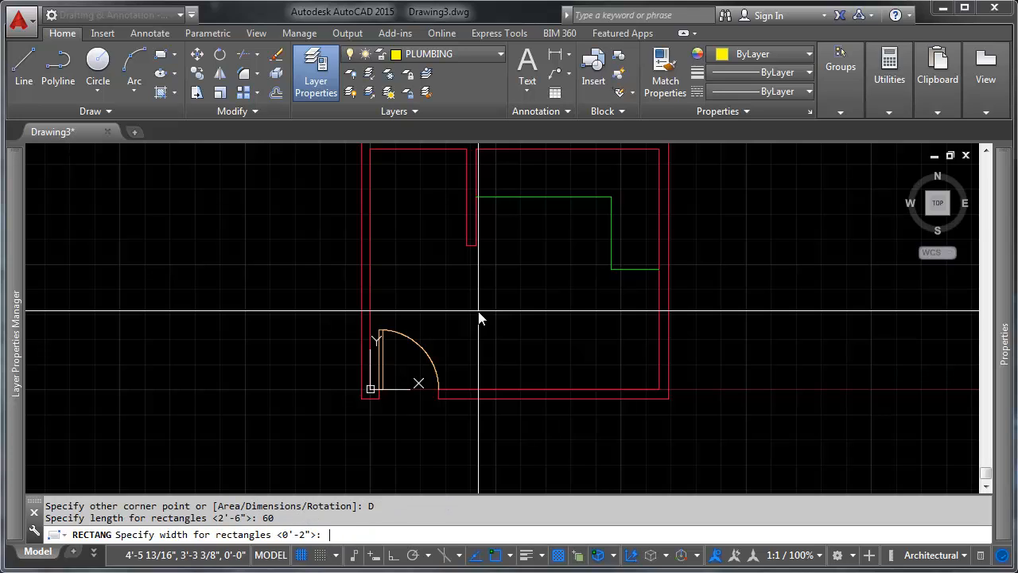
key("Return")
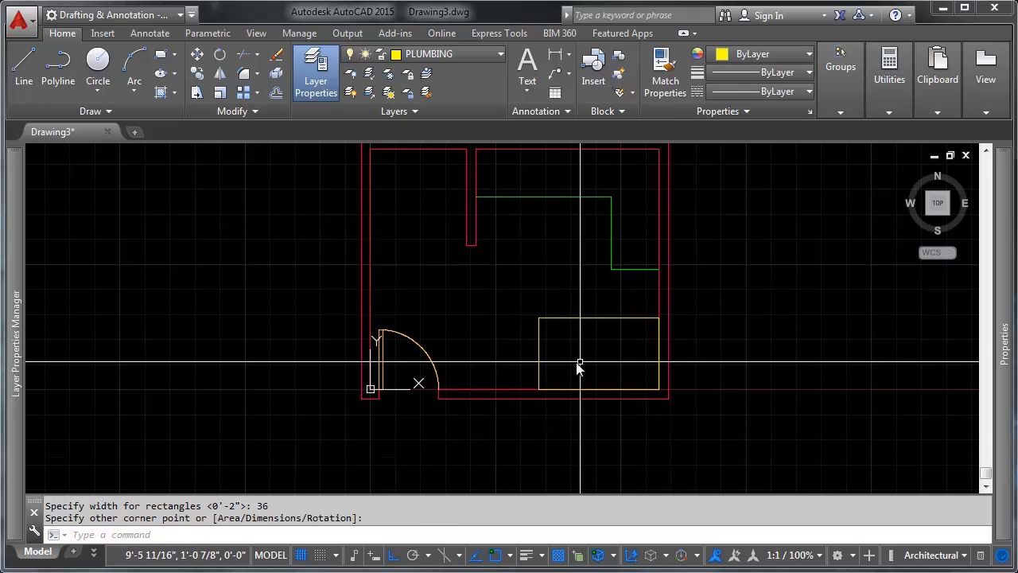
Erase the 60 by 36 inch rectangle from the room's lower-right corner.
scroll(556, 362, "up", 2)
scroll(559, 360, "down", 2)
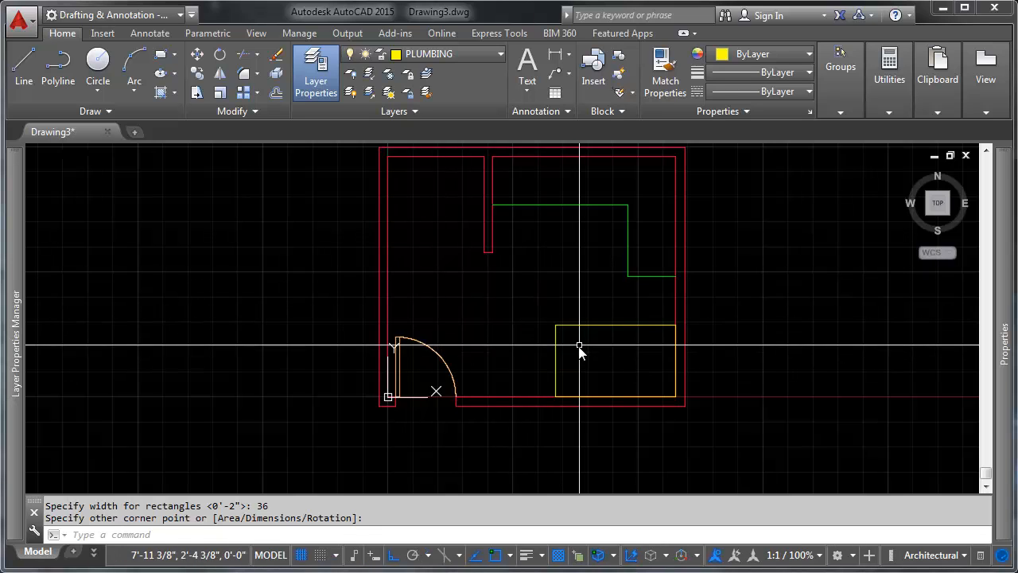
scroll(572, 347, "up", 3)
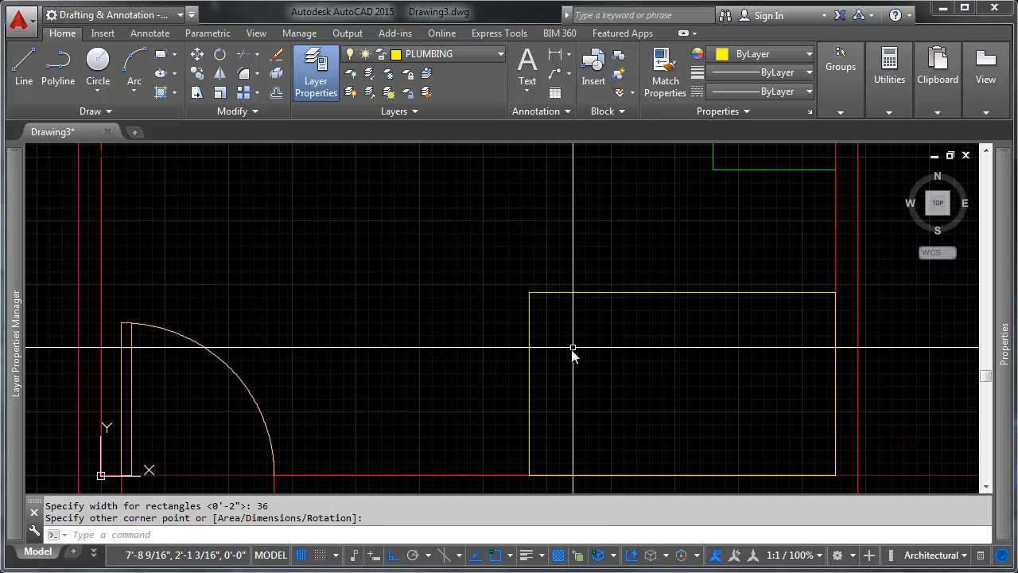
left_click(589, 270)
left_click(501, 351)
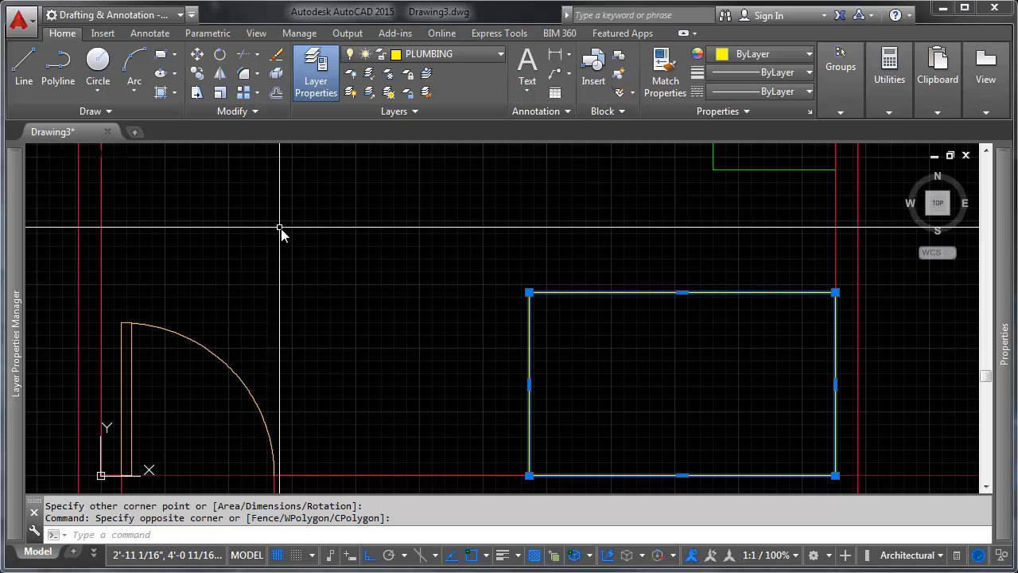
type("l")
key("Return")
key("Escape")
key("Escape")
type("e")
key("Return")
left_click(568, 285)
left_click(415, 409)
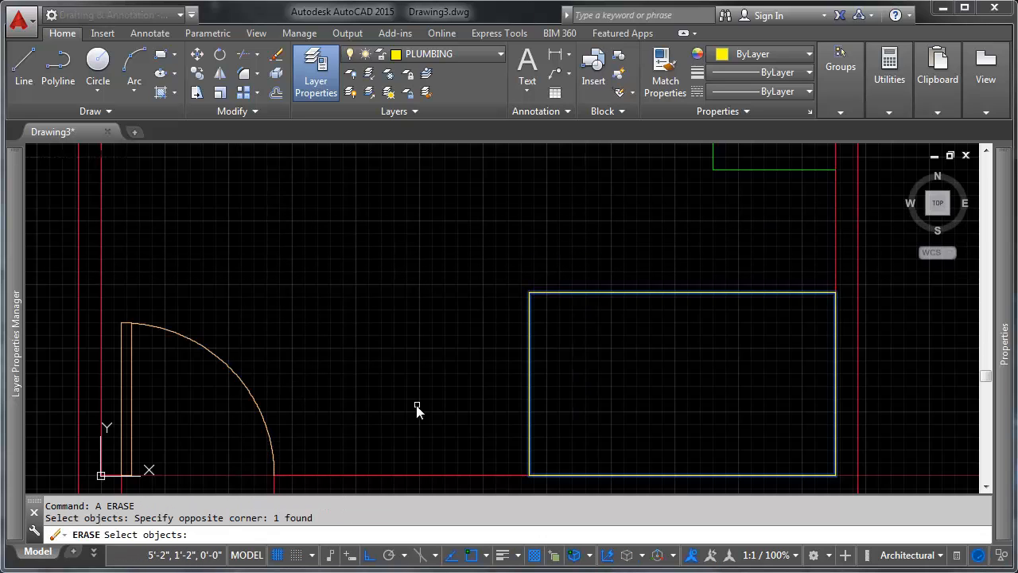
key("Return")
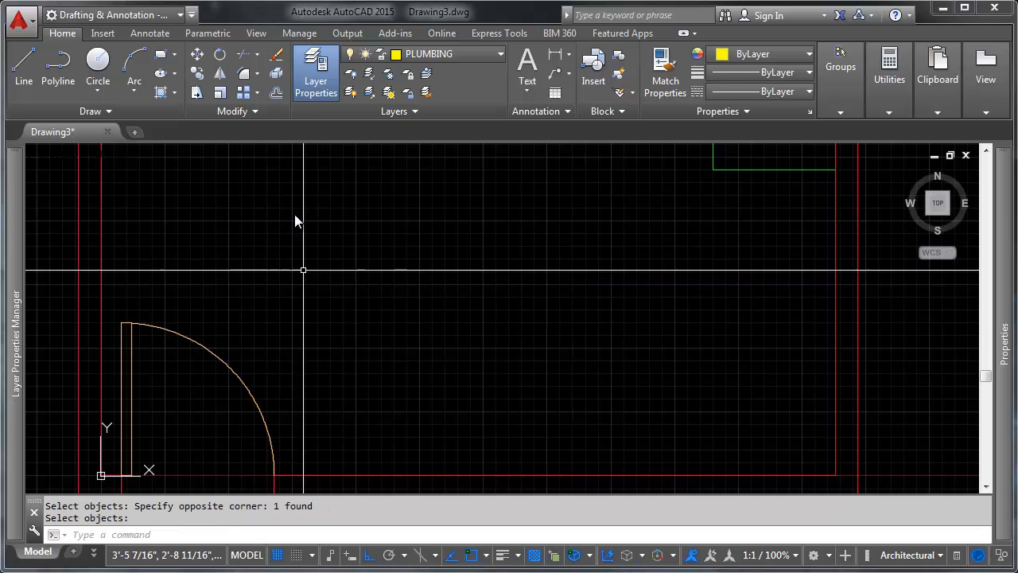
Try to draw a rectangle from the room's lower-right inner corner by entering 72 for its opposite corner.
left_click(159, 55)
left_click(835, 475)
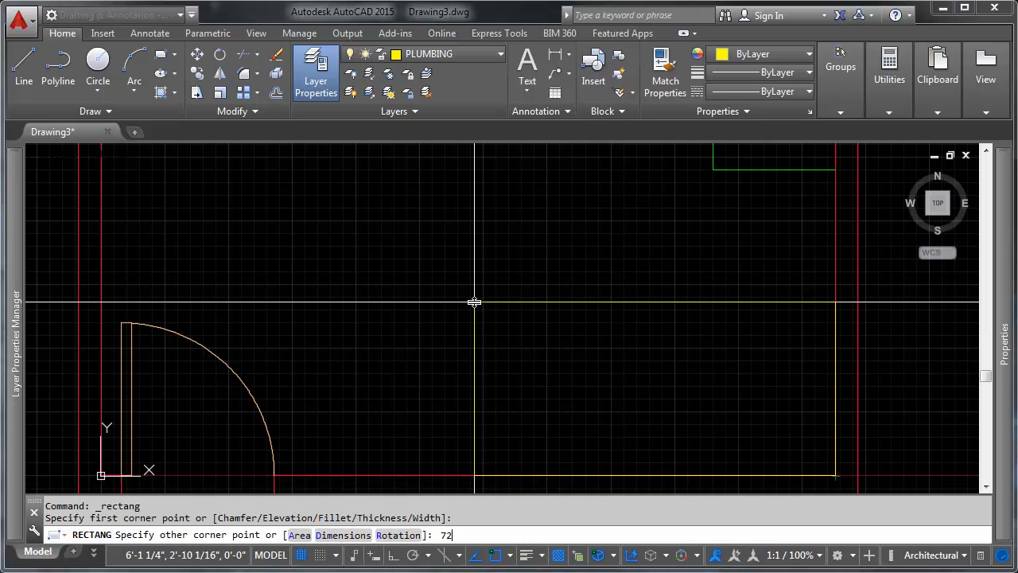
key("Return")
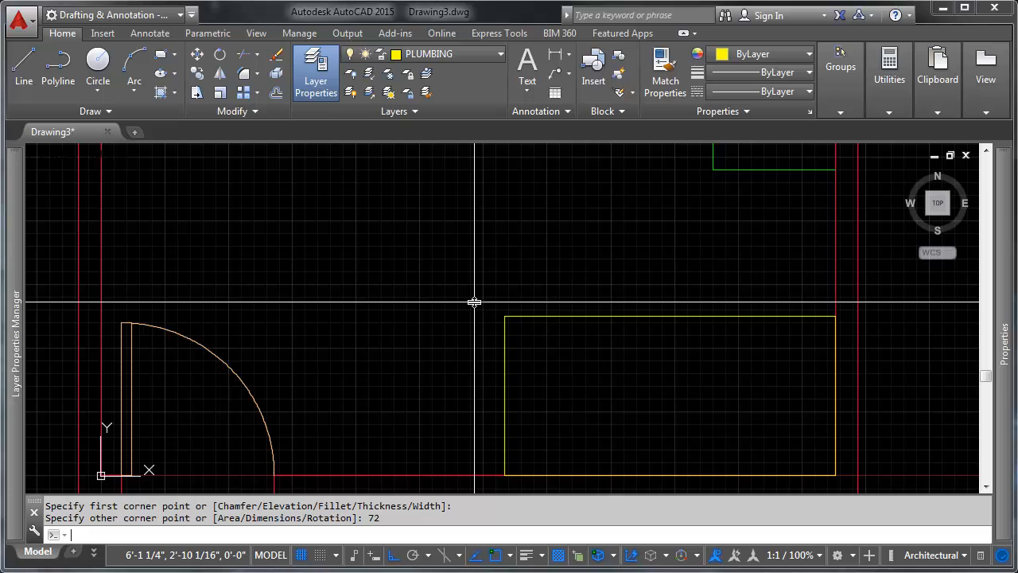
Erase the rectangle drawn with the direct distance of 72.
type("e")
key("Return")
left_click(575, 277)
left_click(462, 368)
key("Return")
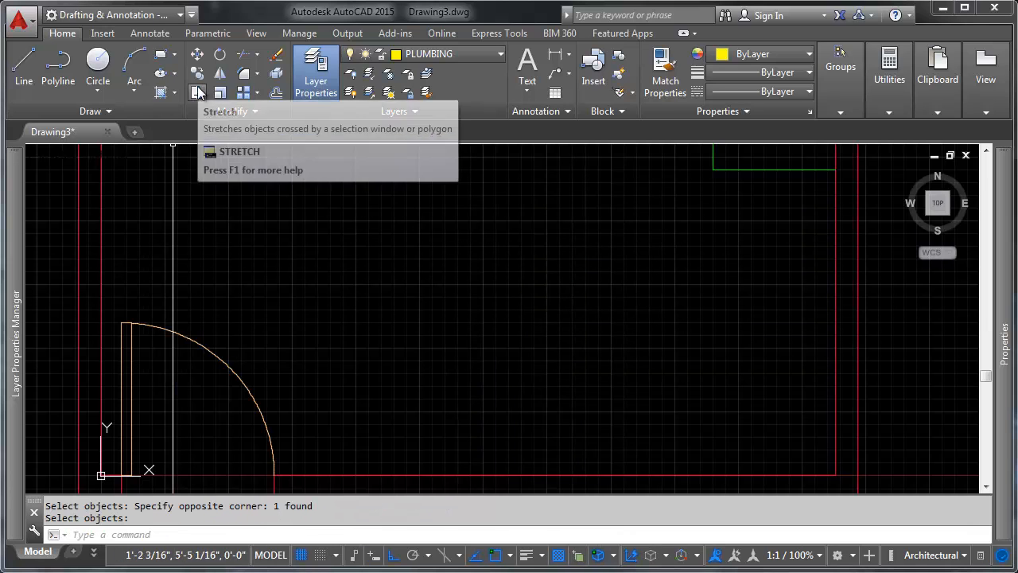
Draw a rectangle 72 inches long and 36 inches wide from the room's lower-right inner corner, extending up and left into the room.
left_click(158, 57)
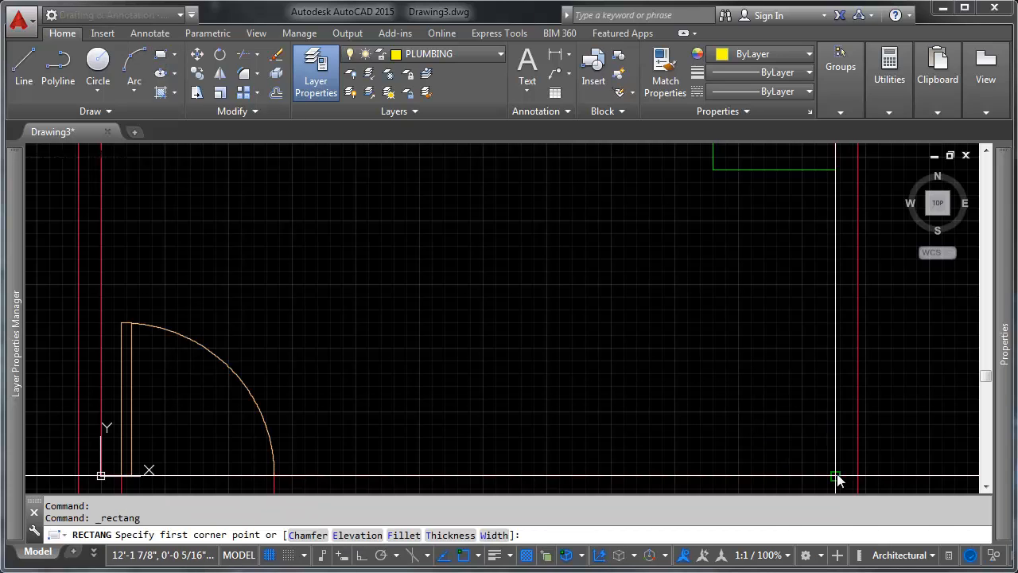
left_click(835, 475)
type("D")
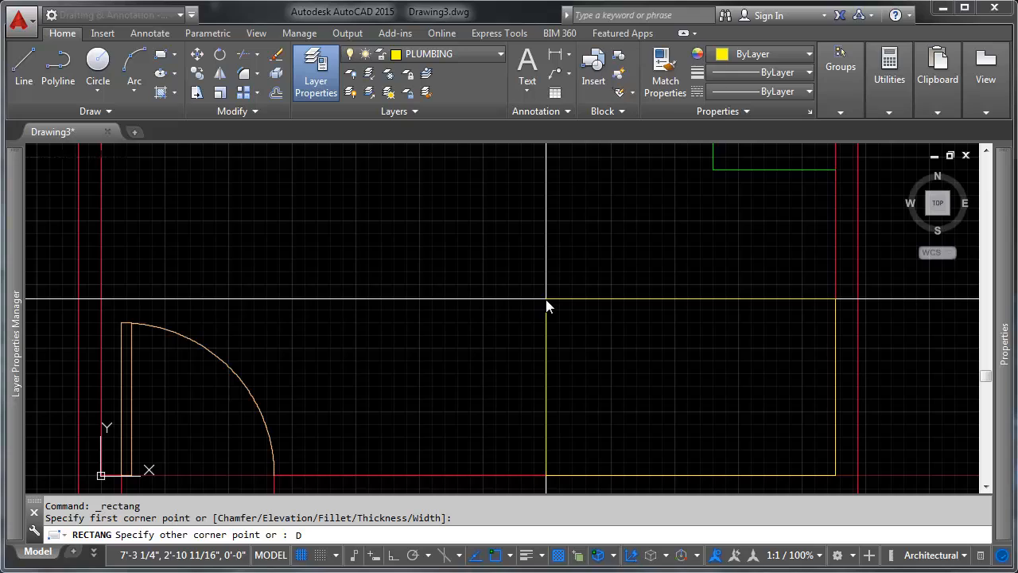
key("Return")
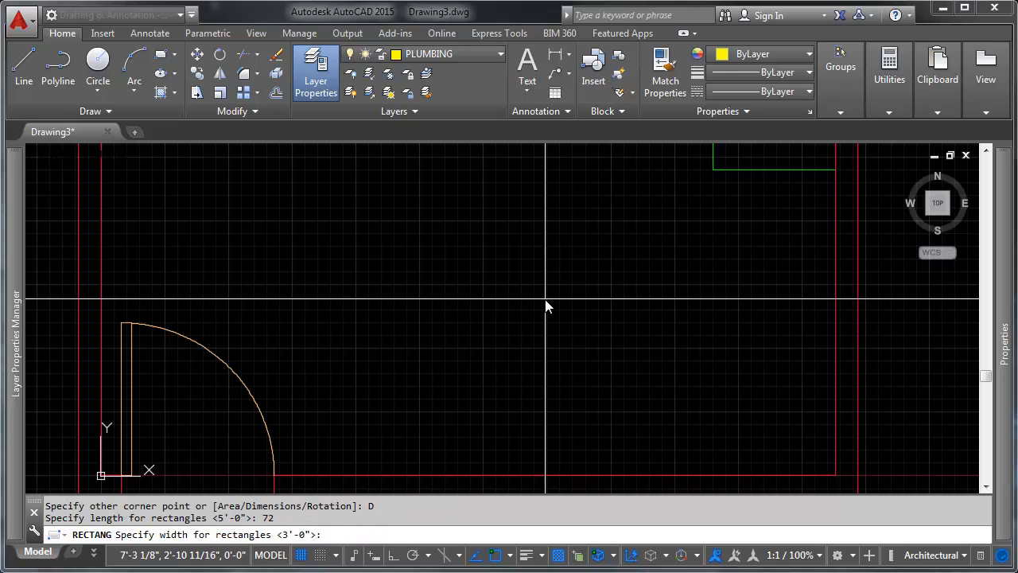
key("Return")
scroll(548, 330, "down", 4)
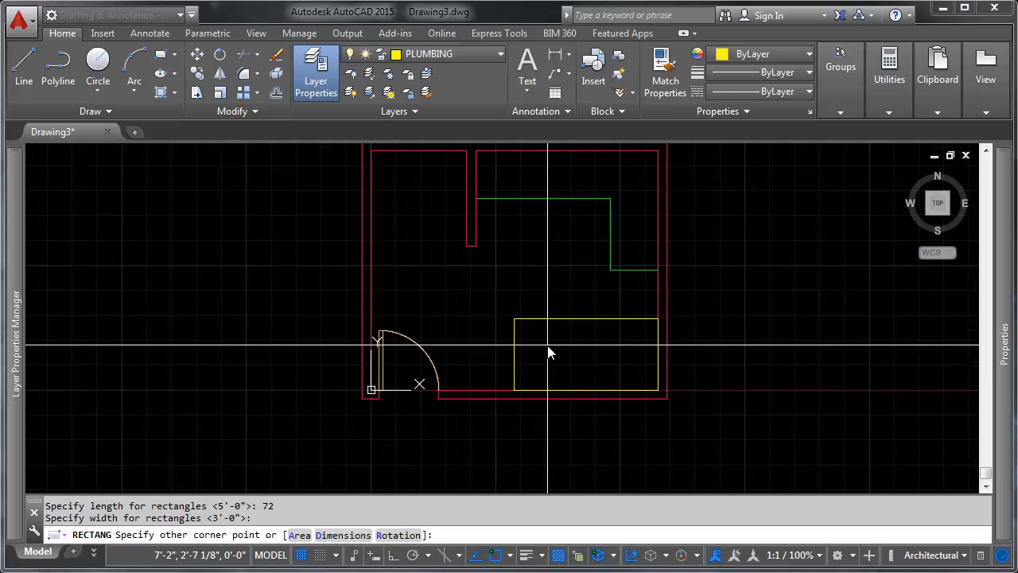
middle_click_drag(565, 319, 585, 347)
scroll(486, 310, "up", 2)
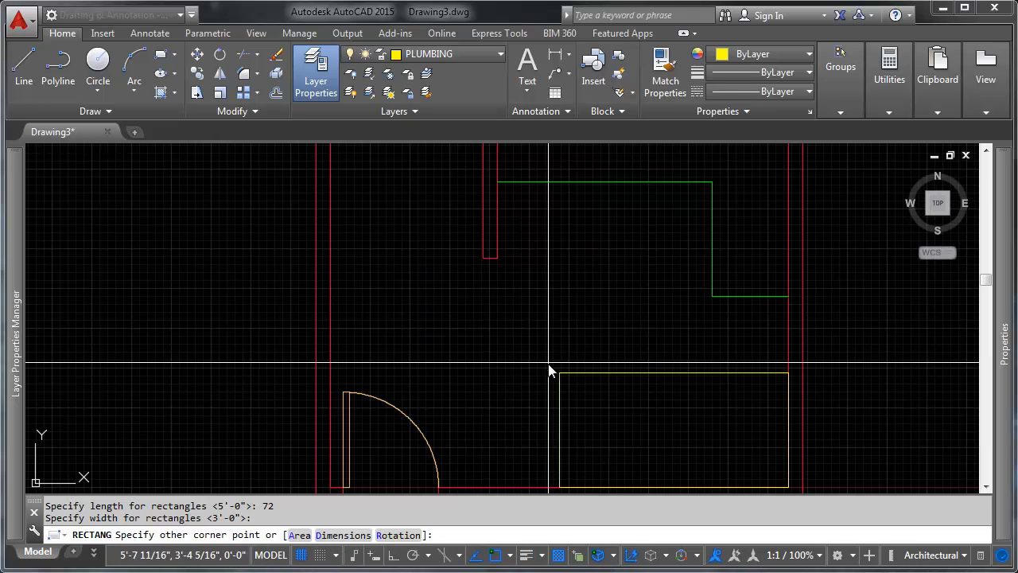
middle_click_drag(533, 422, 534, 368)
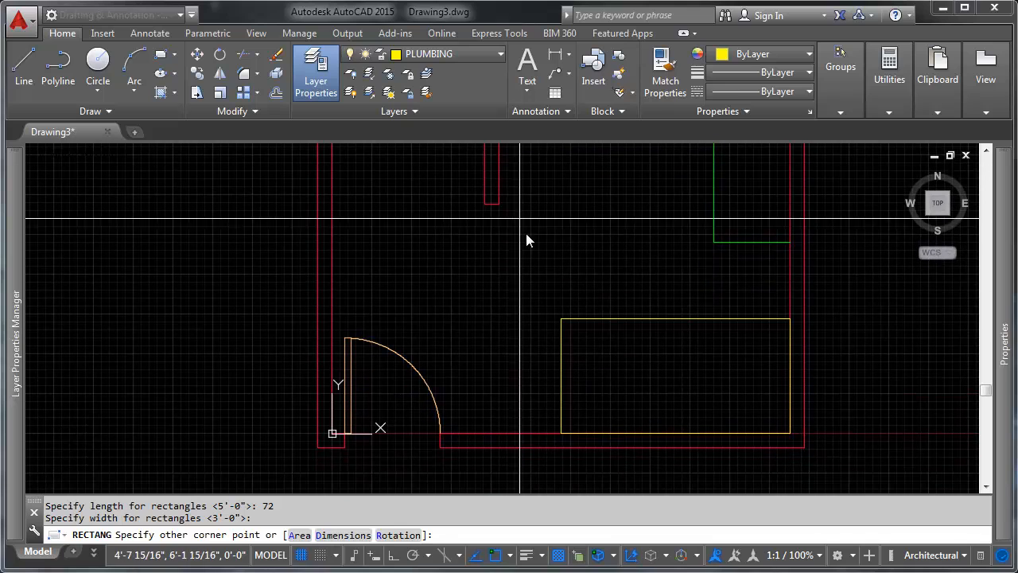
middle_click_drag(506, 317, 477, 408)
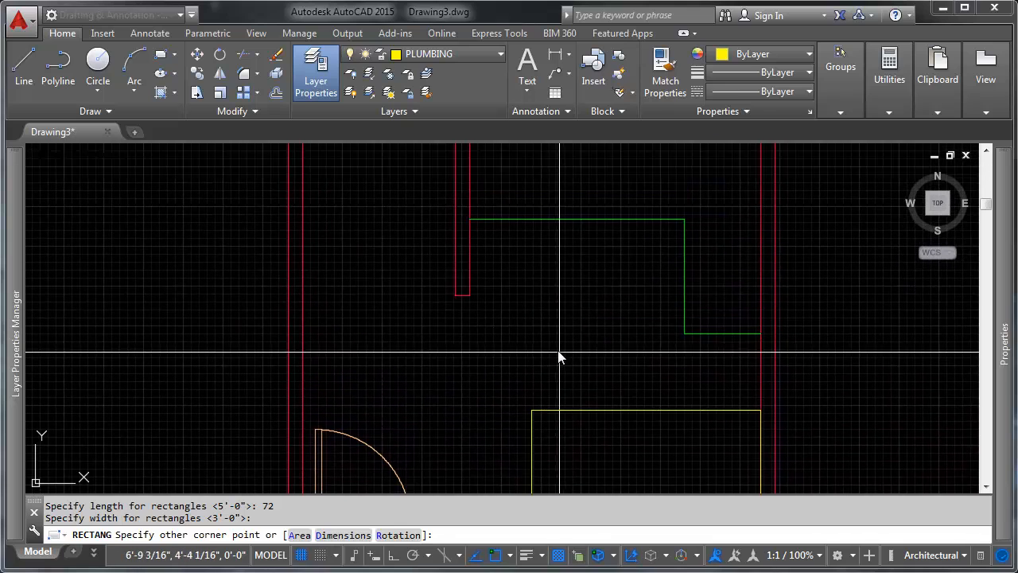
middle_click_drag(559, 352, 527, 336)
middle_click_drag(479, 240, 482, 284)
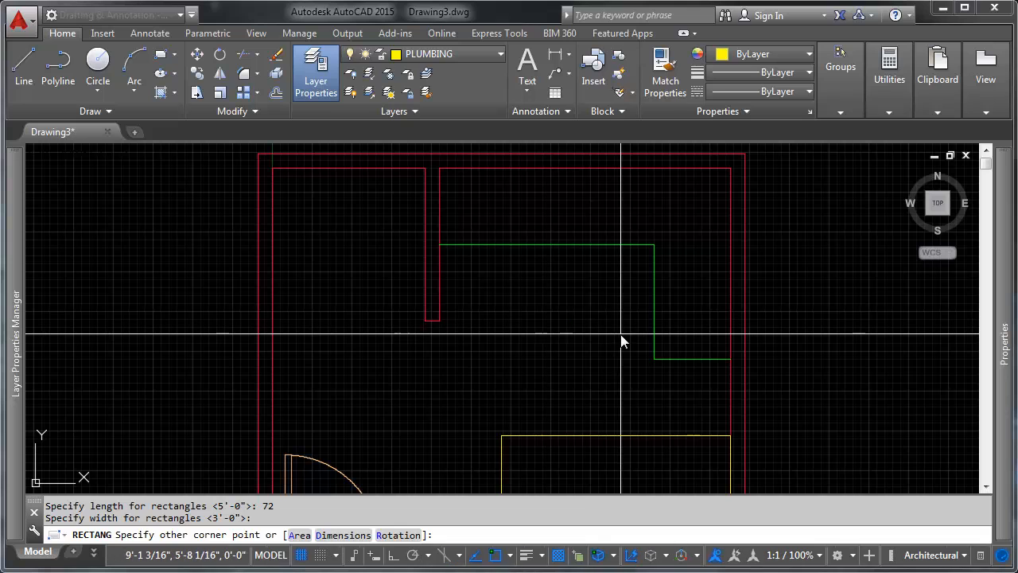
middle_click_drag(542, 323, 558, 241)
middle_click_drag(484, 253, 502, 249)
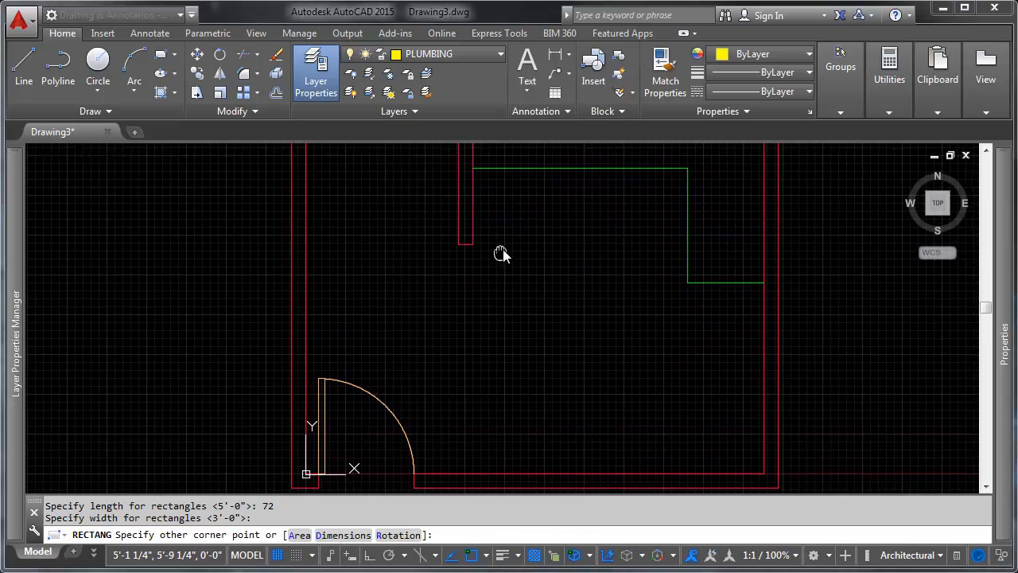
scroll(556, 296, "down", 4)
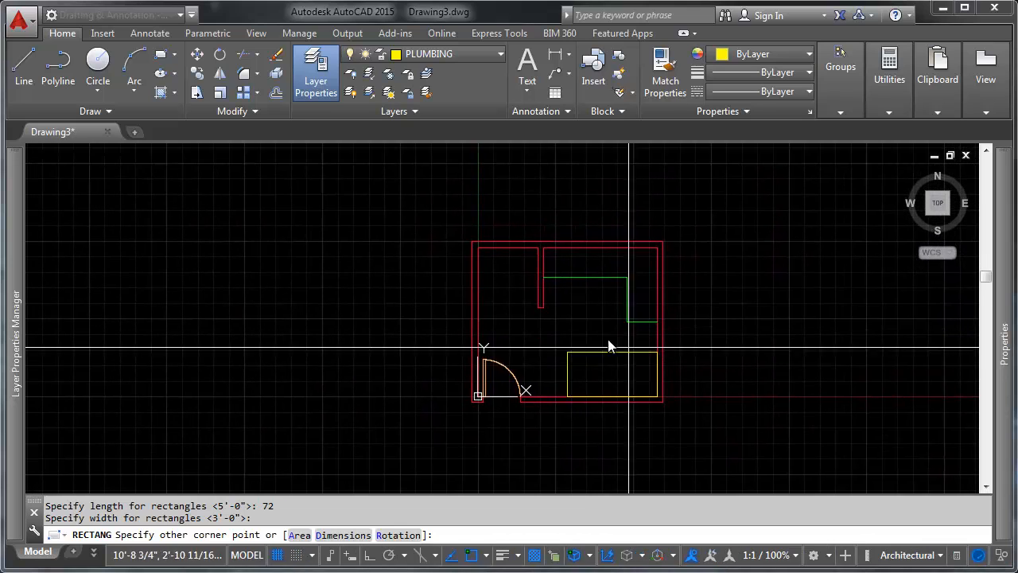
scroll(579, 332, "up", 2)
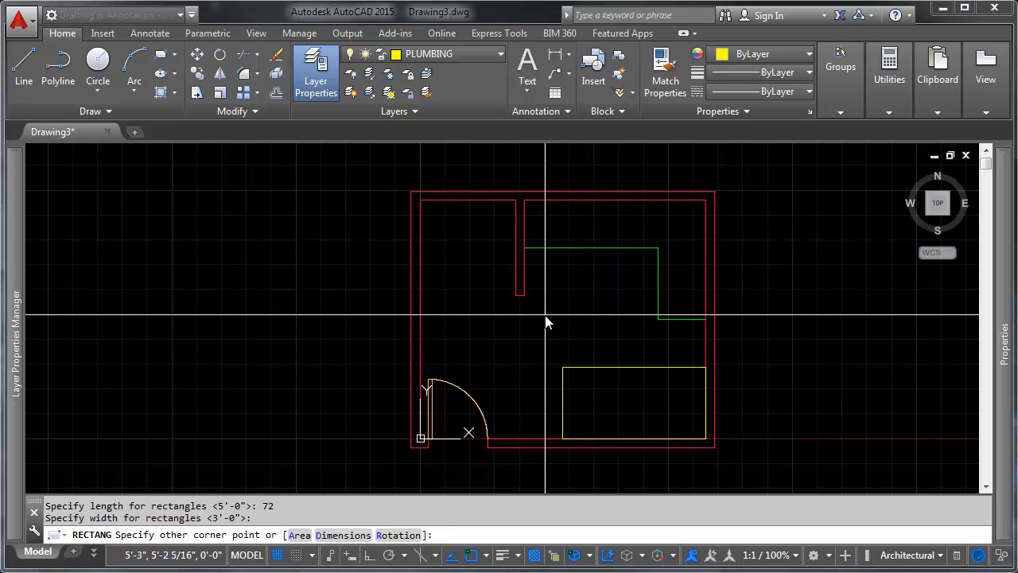
left_click(670, 414)
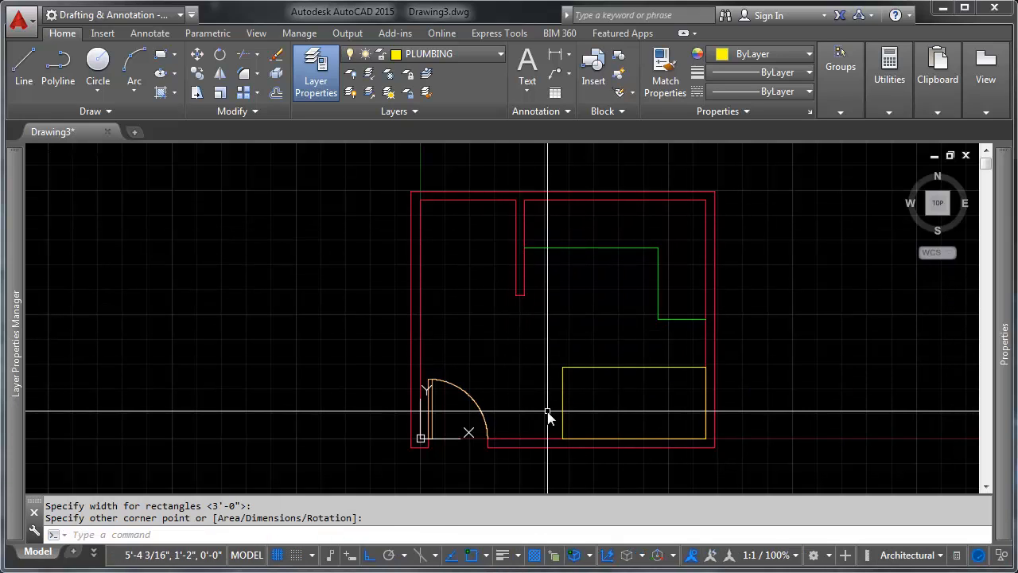
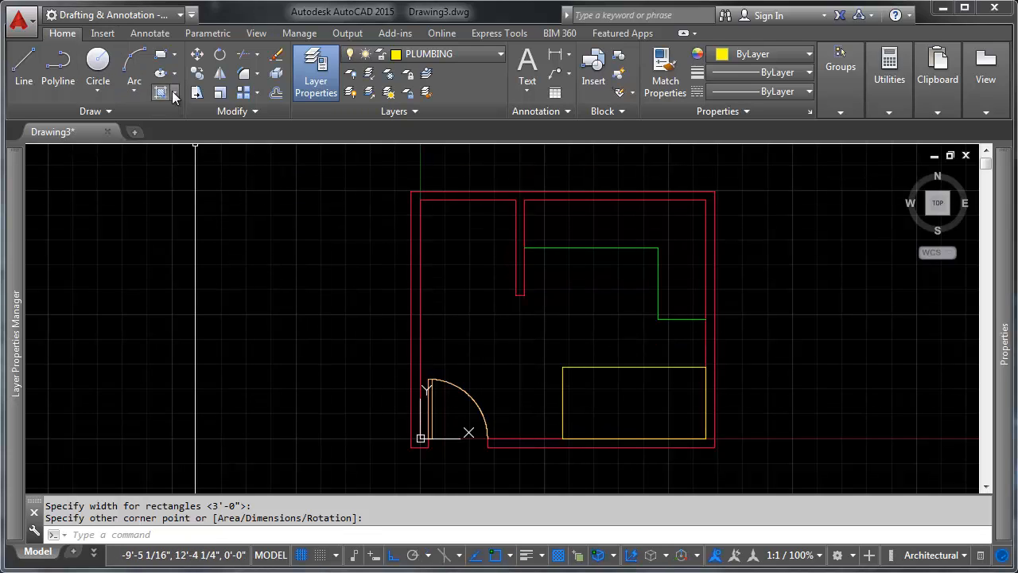
Offset the 72 by 36 inch plumbing rectangle 4 inches toward its inside.
left_click(275, 94)
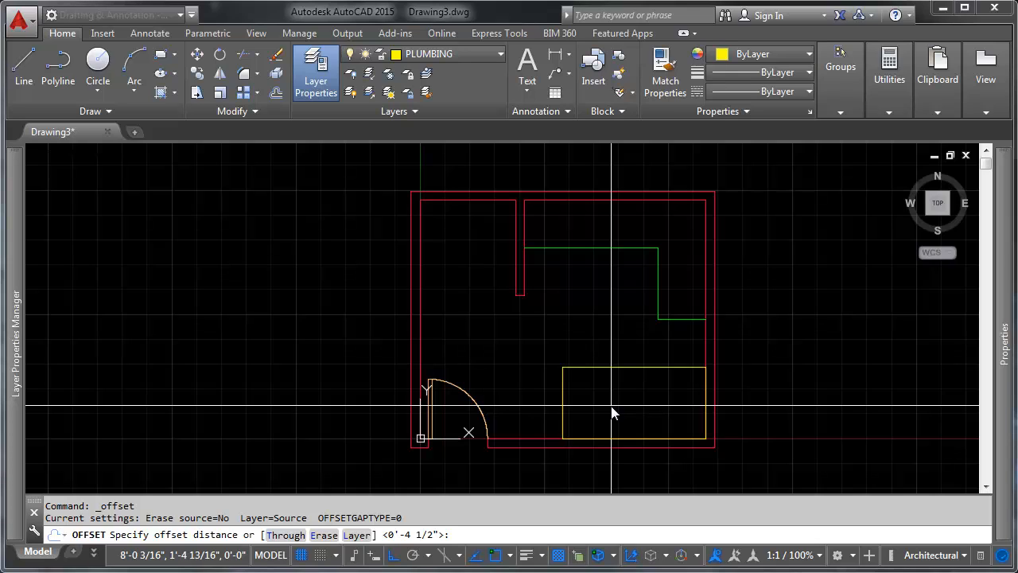
type("4")
key("Return")
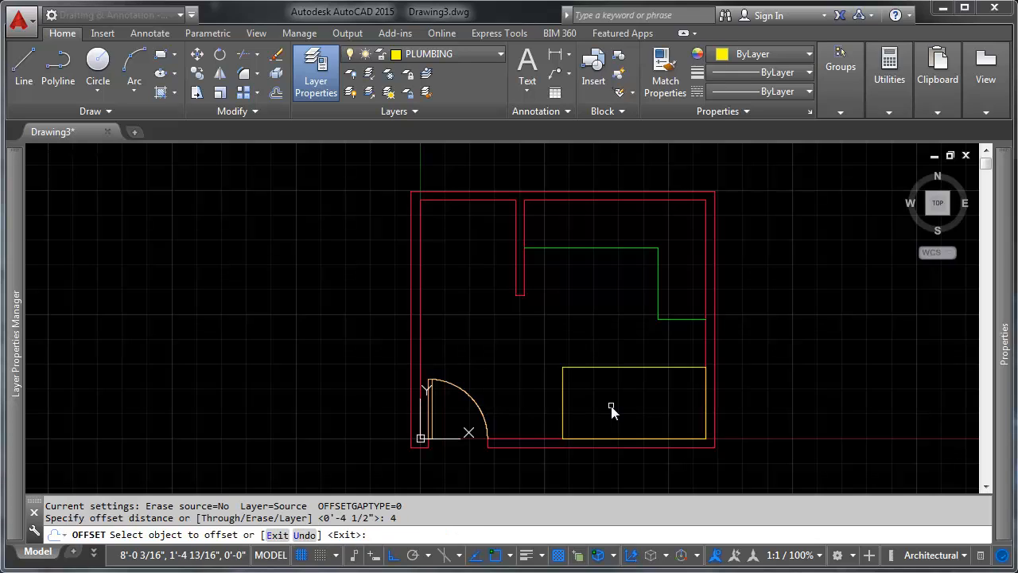
left_click(630, 370)
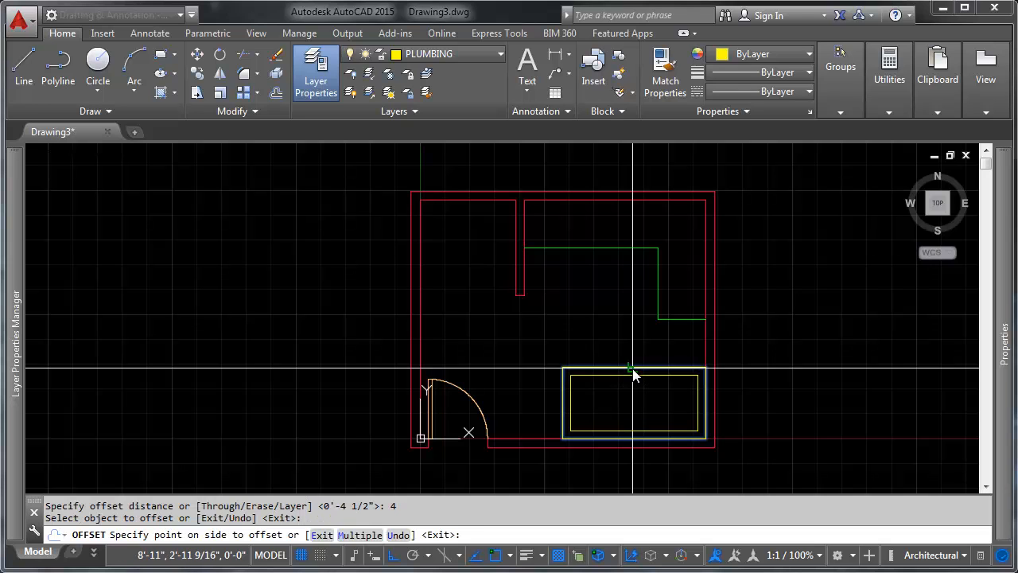
left_click(632, 394)
key("Return")
Draw an ellipse centred in the inner offset rectangle, with its axes reaching the midpoints of that rectangle's sides.
scroll(630, 392, "up", 4)
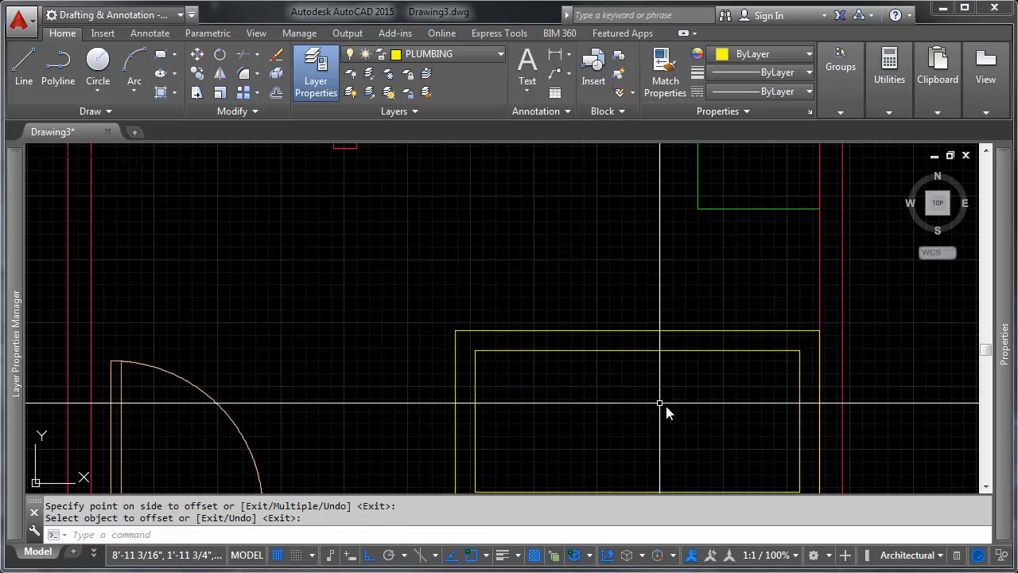
middle_click_drag(664, 406, 589, 310)
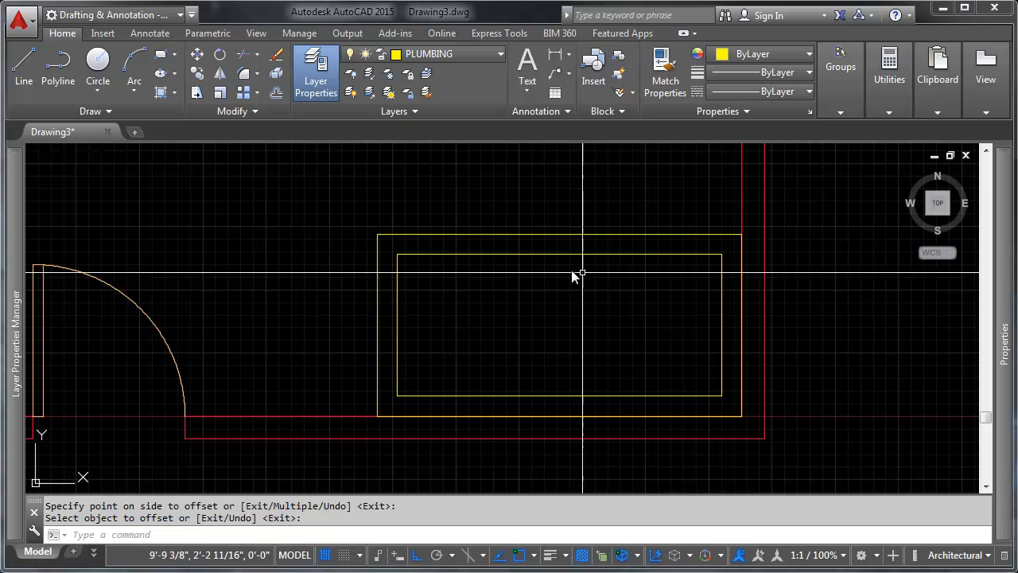
left_click(174, 73)
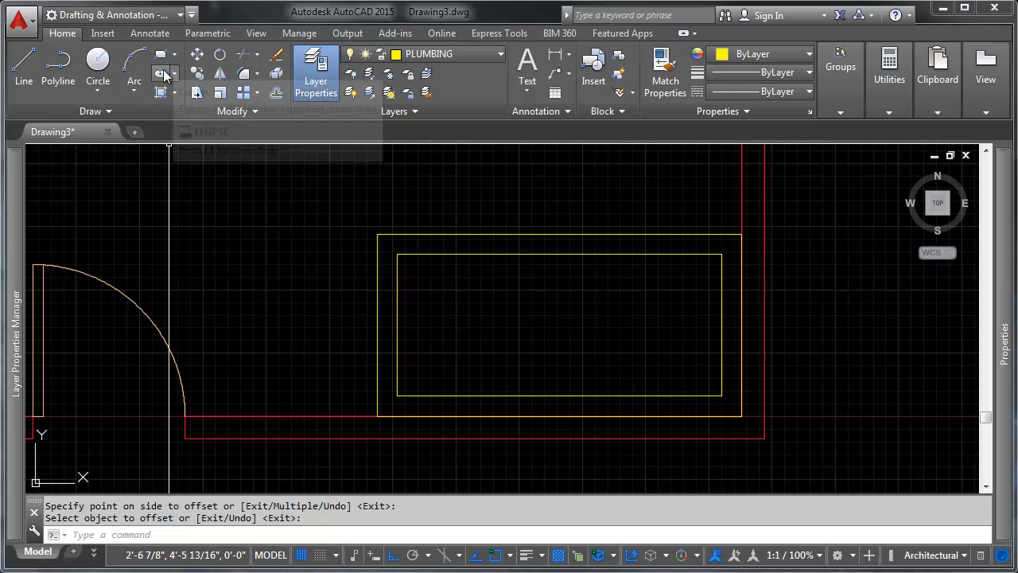
left_click(198, 97)
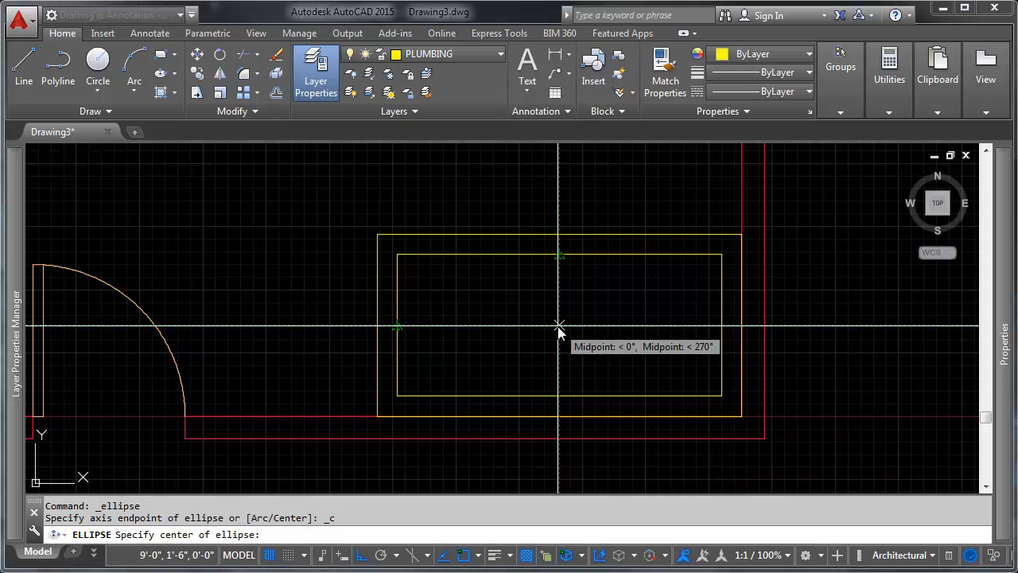
left_click(559, 326)
left_click(560, 257)
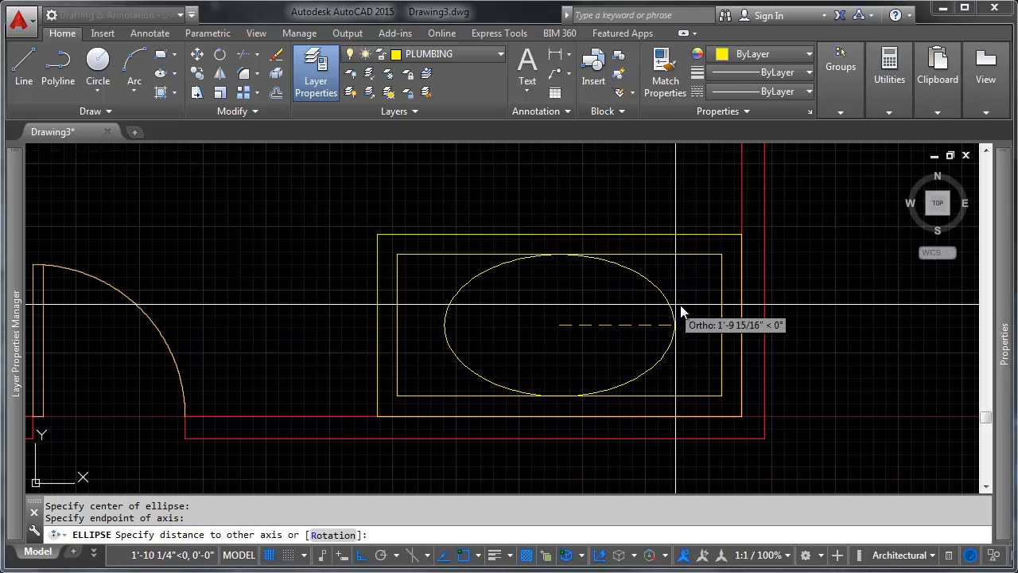
left_click(720, 327)
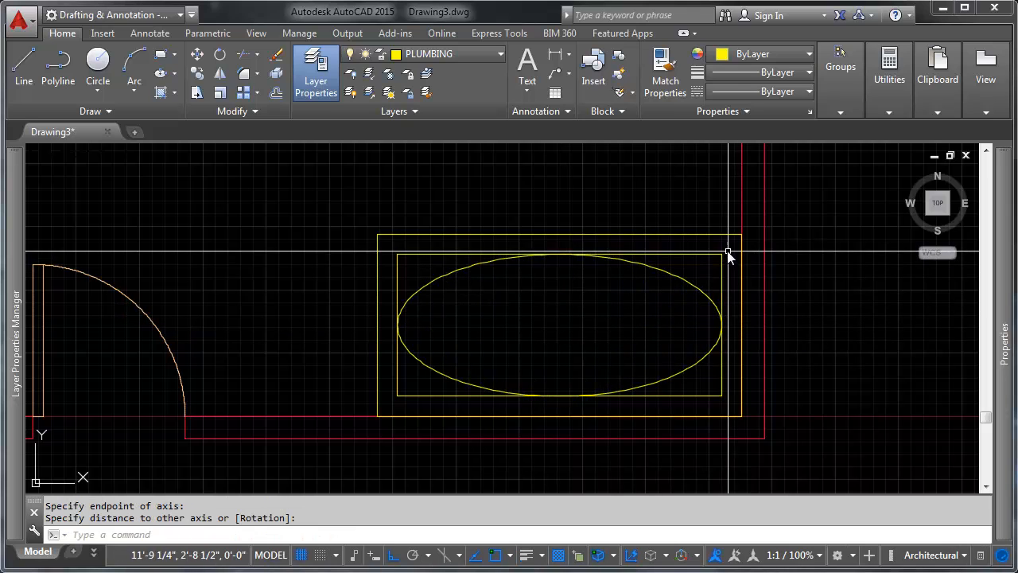
Erase the inner offset rectangle around the ellipse.
type("a")
key("space")
left_click(724, 248)
left_click(712, 262)
key("Return")
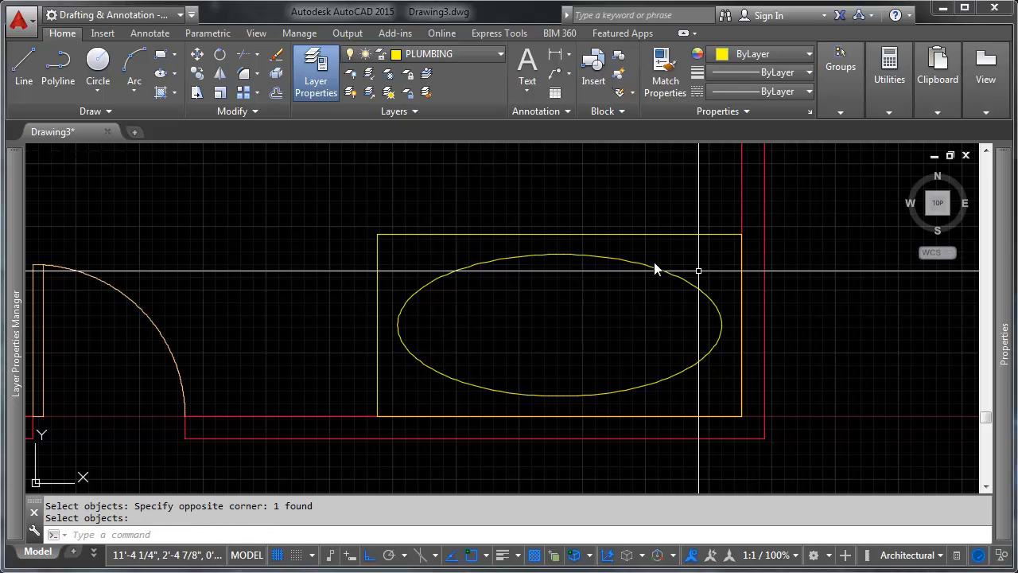
Examine the floor plan around the bathtub, the partition and the L-shaped cabinetry.
scroll(654, 268, "down", 4)
middle_click_drag(574, 273, 524, 314)
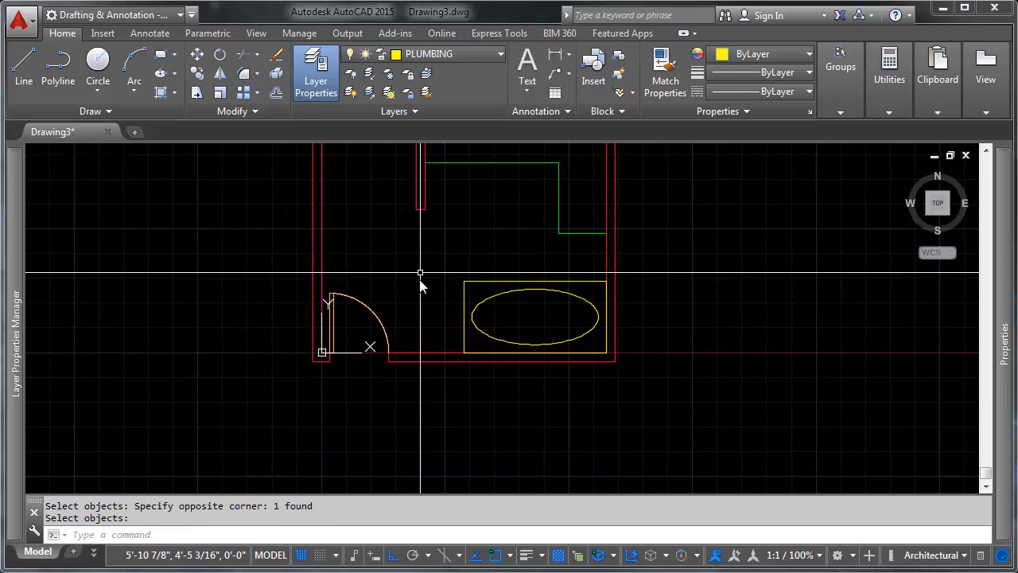
scroll(540, 312, "up", 2)
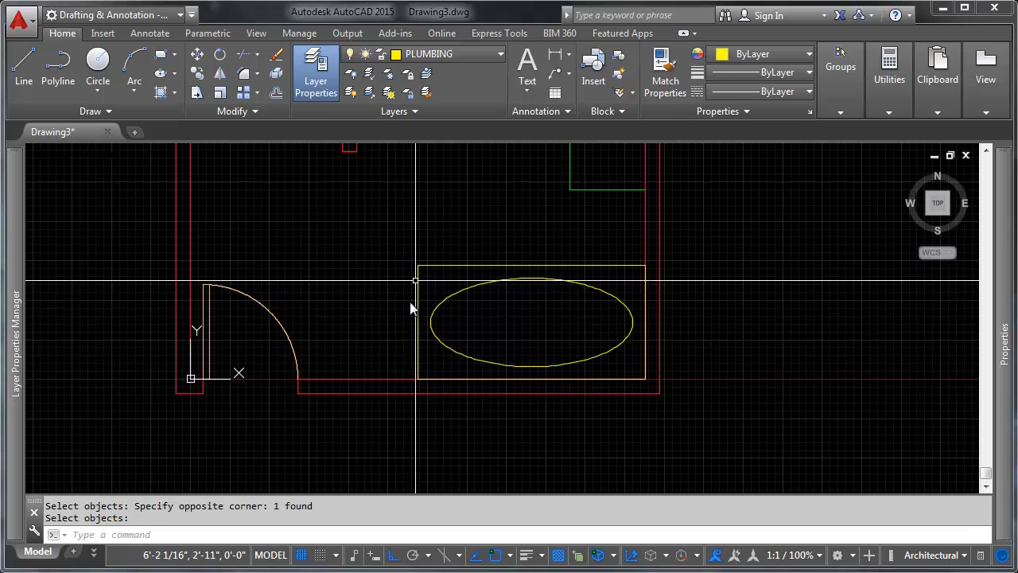
scroll(574, 366, "down", 3)
mouse_move(545, 291)
middle_mouse_down()
mouse_move(610, 290)
mouse_move(559, 281)
mouse_move(562, 313)
middle_mouse_up()
scroll(629, 243, "up", 2)
scroll(621, 255, "up", 2)
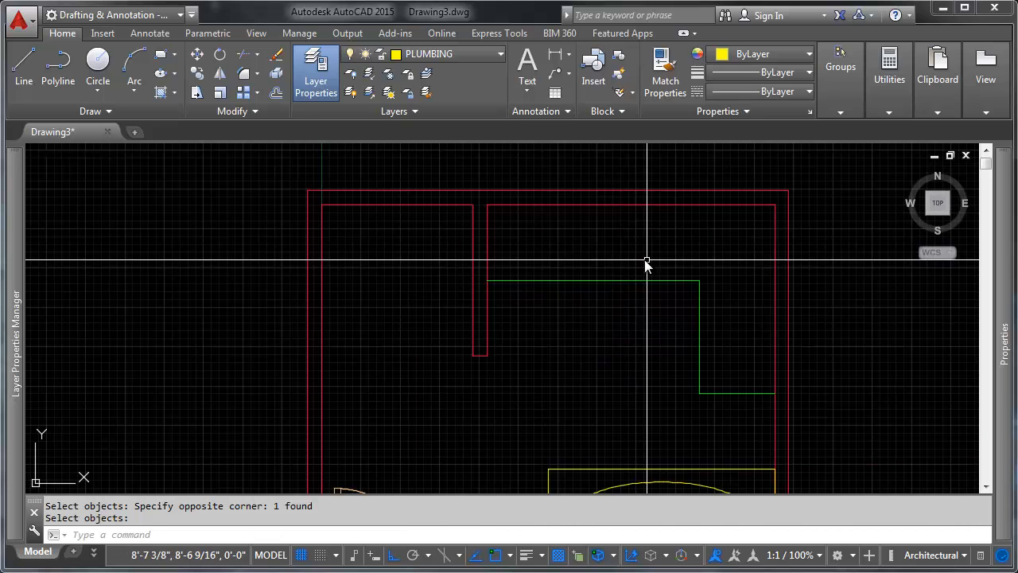
middle_click_drag(596, 248, 562, 271)
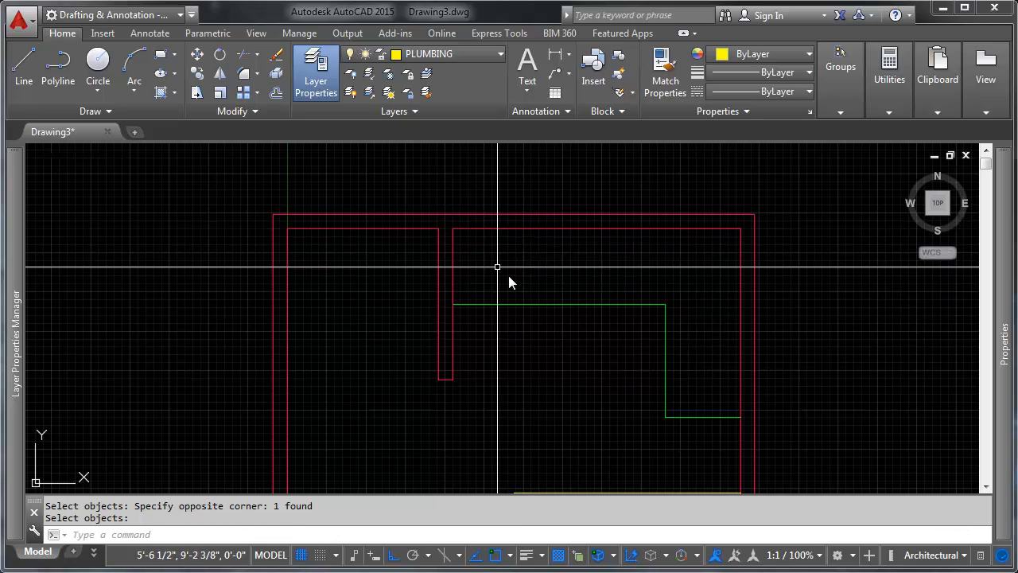
scroll(690, 312, "up", 4)
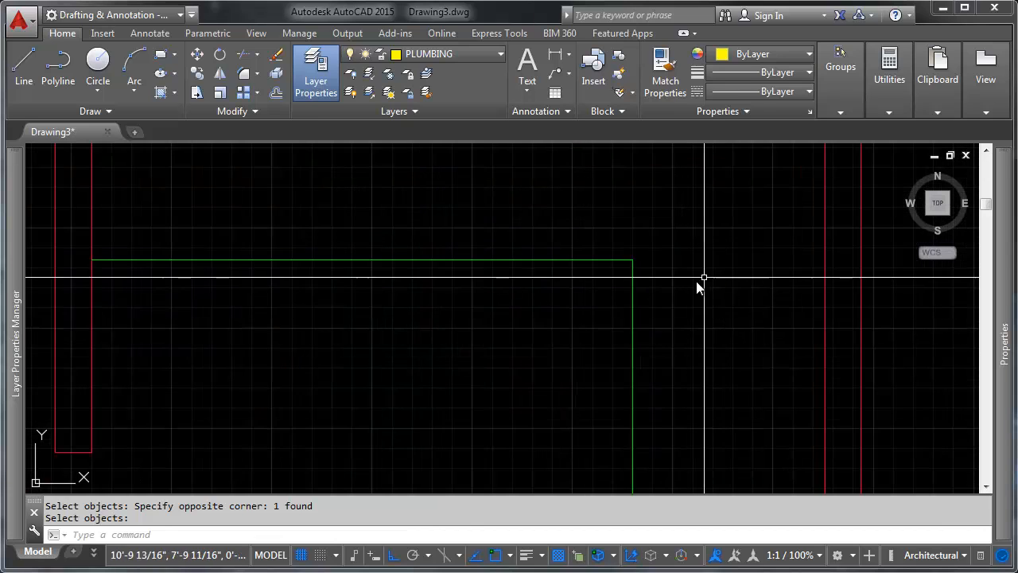
scroll(697, 287, "down", 5)
mouse_move(620, 297)
middle_mouse_down()
mouse_move(606, 233)
mouse_move(614, 193)
middle_mouse_up()
middle_click_drag(547, 247, 570, 320)
scroll(532, 295, "up", 2)
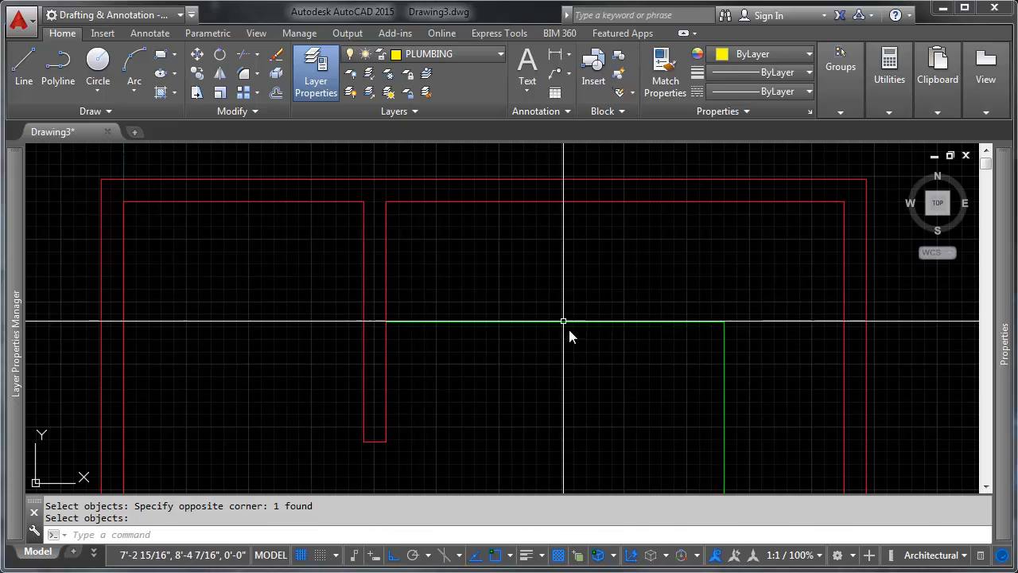
Draw a line from the midpoint of the cabinetry's long front edge perpendicular to the room's upper inner wall.
left_click(33, 66)
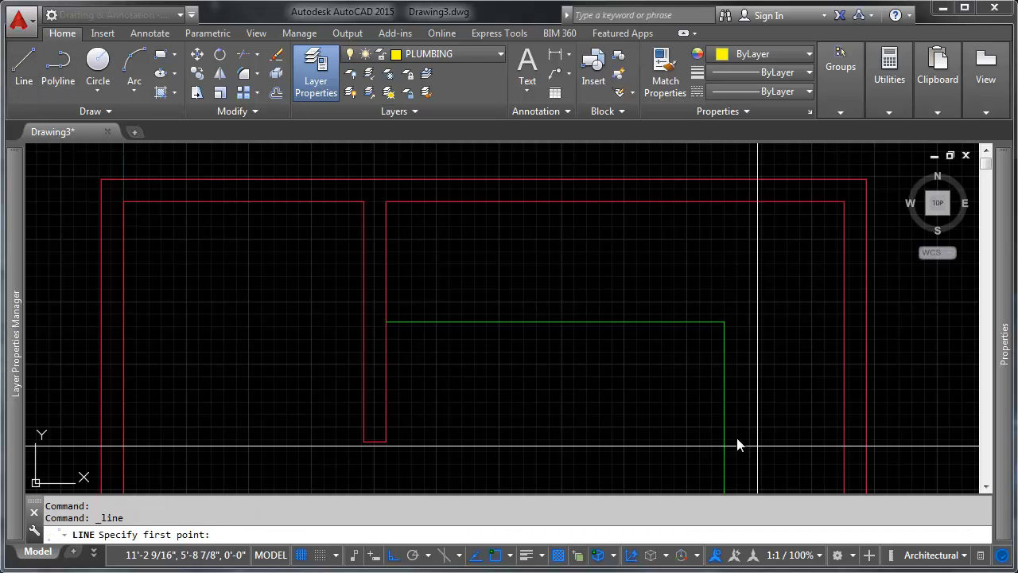
left_click(555, 321)
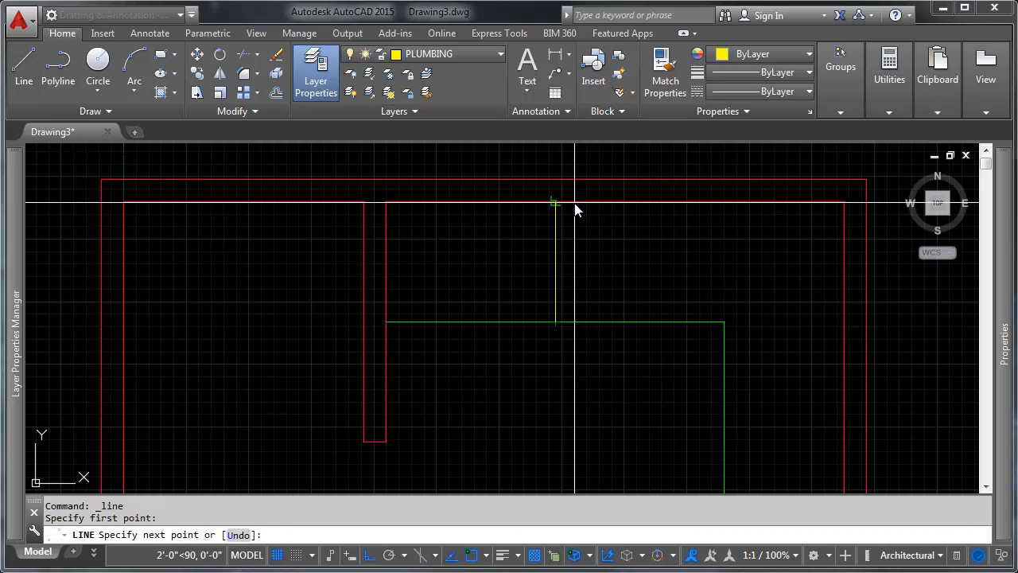
left_click(574, 205)
key("Return")
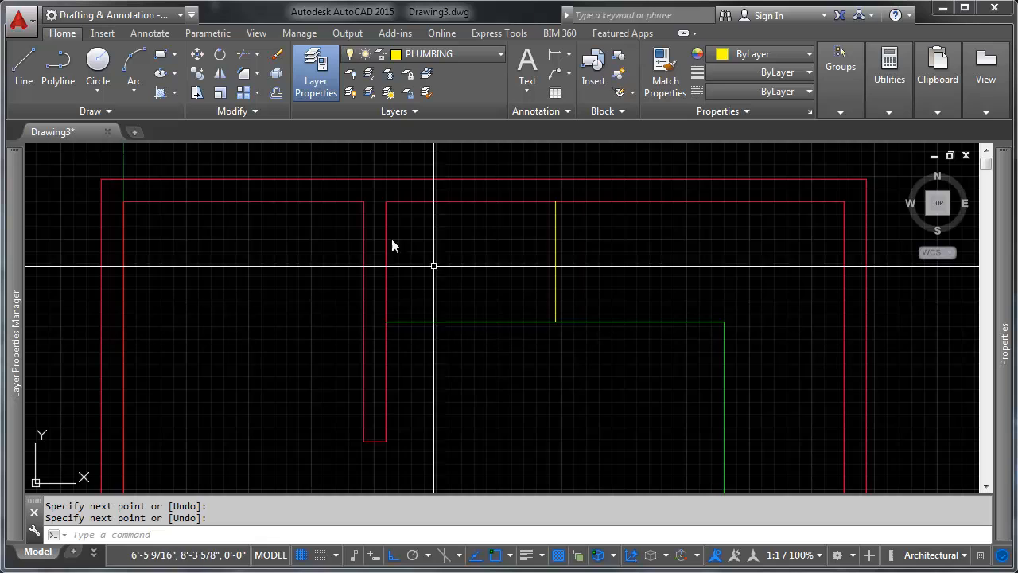
Draw a circle of radius 6 inches centred on the midpoint of the line across the cabinetry.
left_click(98, 60)
left_click(555, 261)
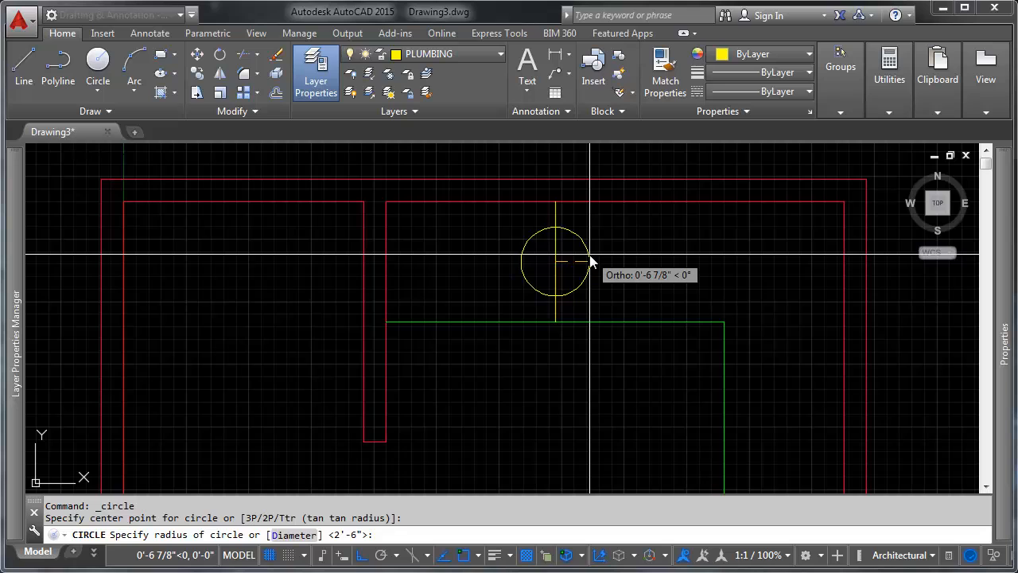
type("6")
key("Return")
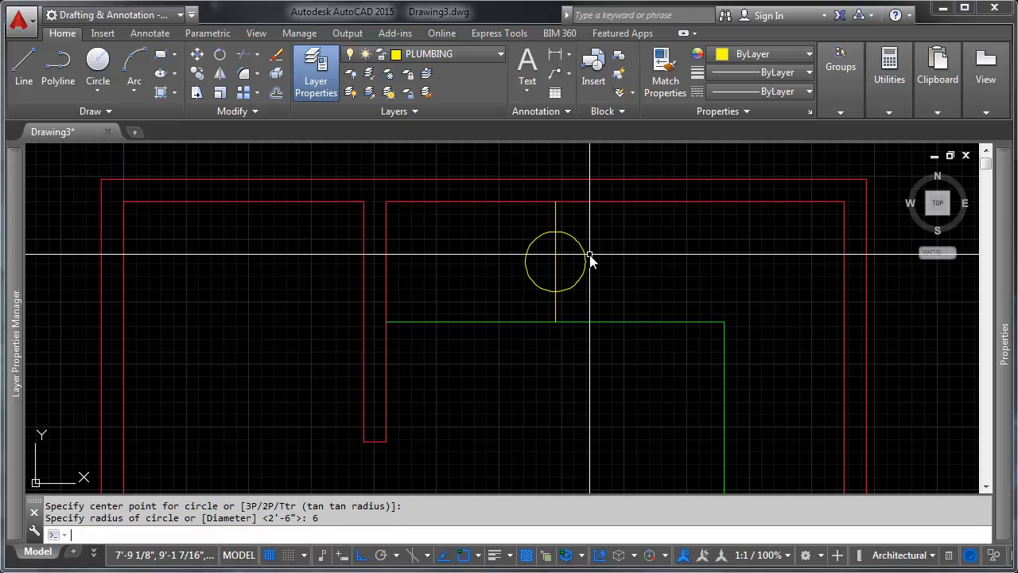
scroll(584, 258, "up", 3)
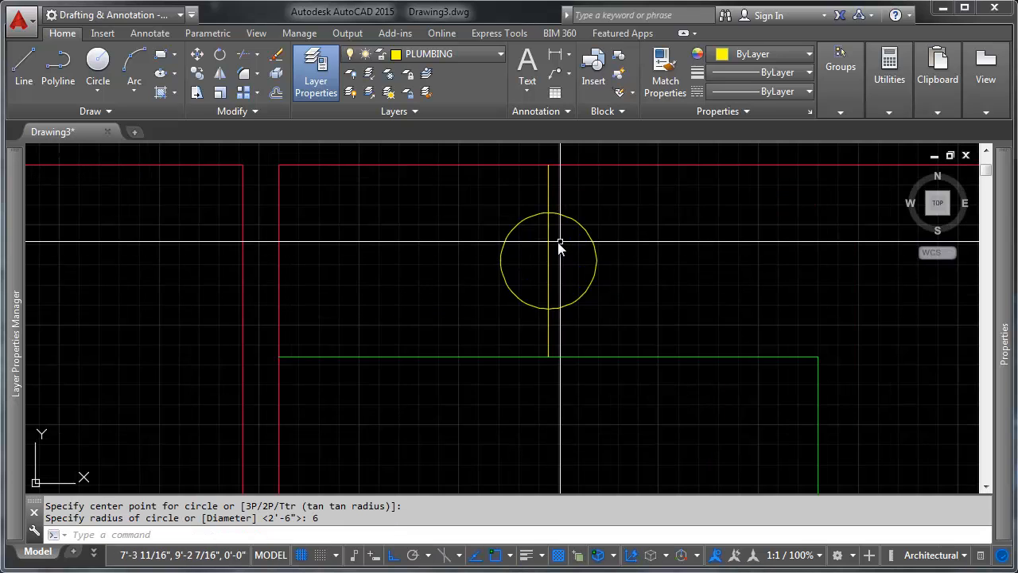
Erase the vertical line running through the circle, and undo that erasure.
type("e")
key("Return")
left_click(556, 243)
left_click(532, 265)
key("Return")
middle_click_drag(601, 259, 600, 318)
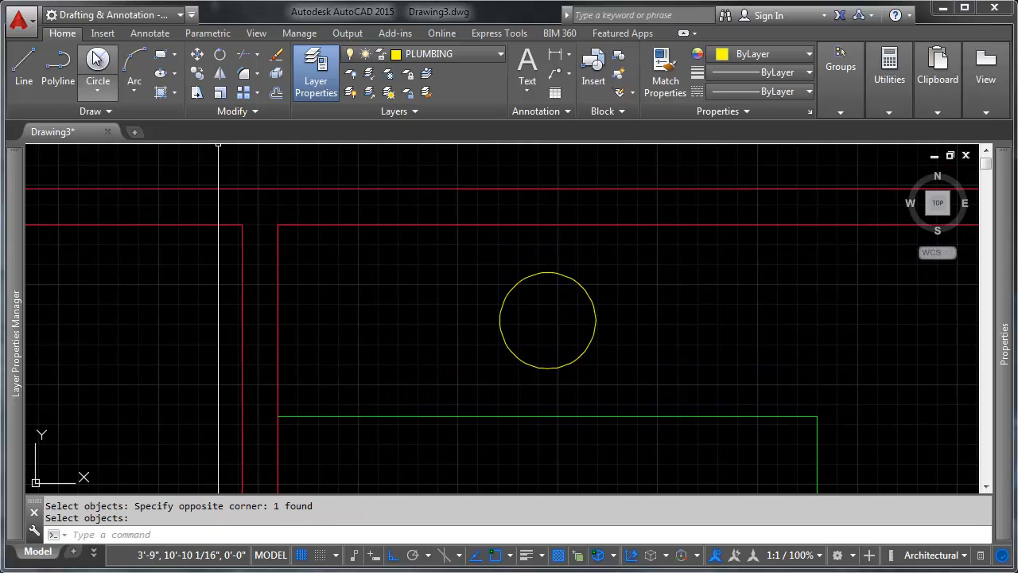
key("ctrl+z")
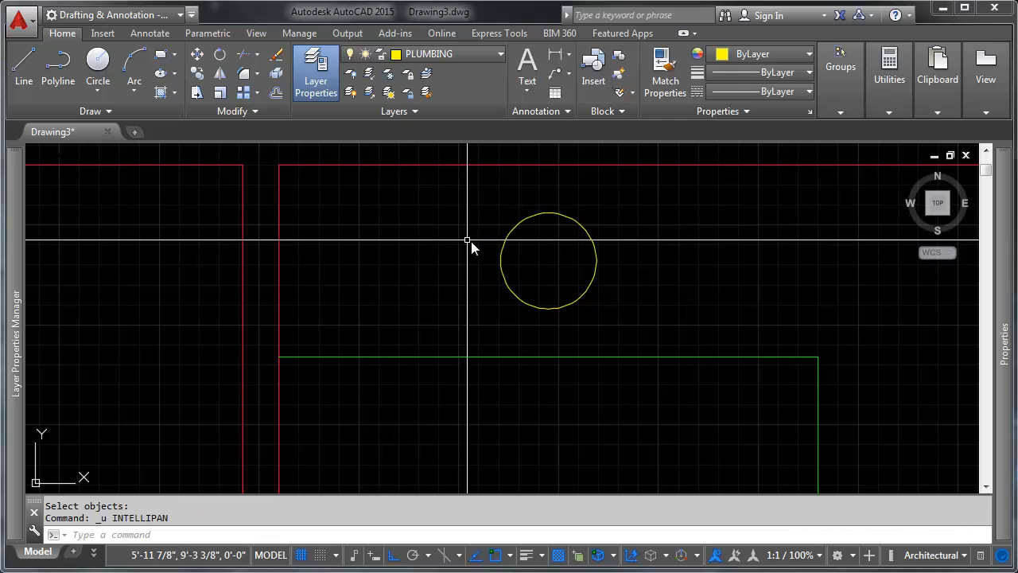
key("ctrl+z")
Offset the vertical line through the circle by 0.75 inch to both sides.
scroll(570, 219, "up", 2)
middle_click_drag(574, 215, 582, 282)
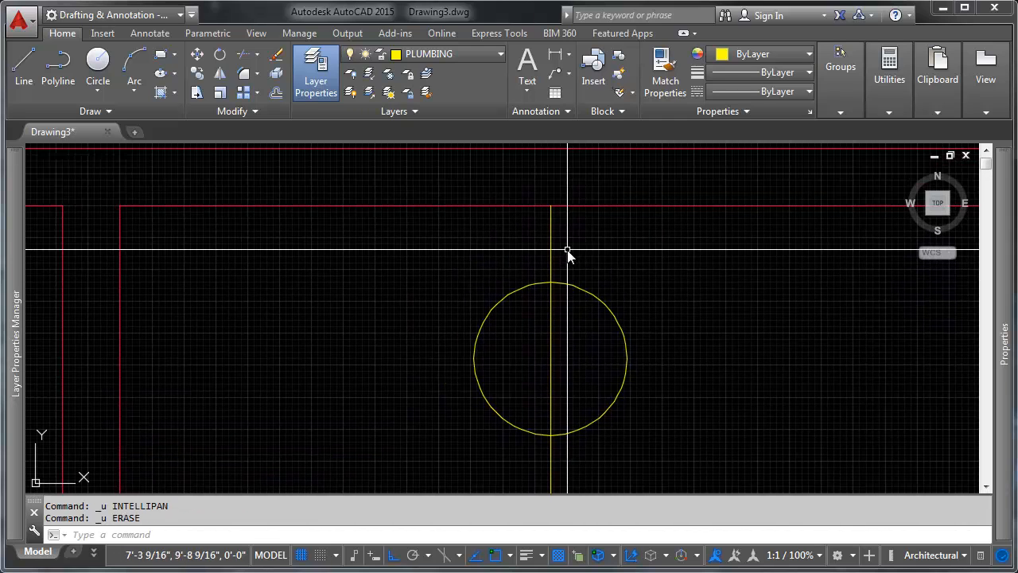
scroll(568, 254, "up", 2)
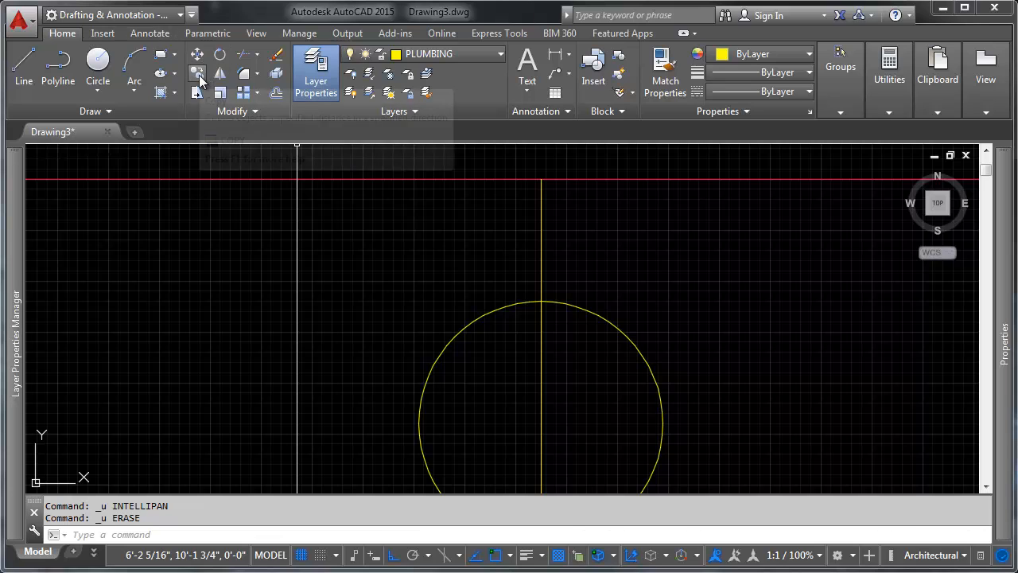
left_click(280, 98)
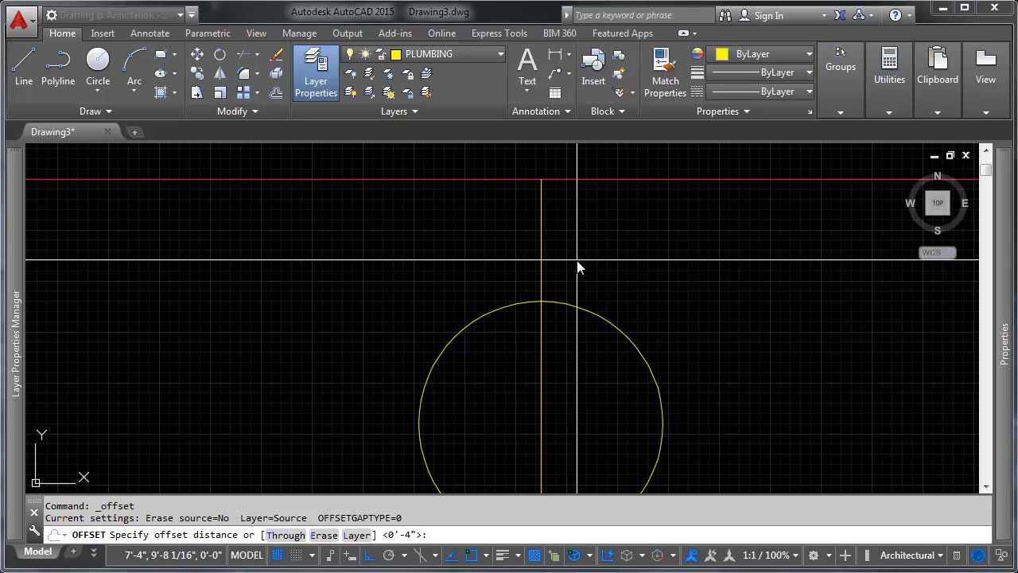
key("Return")
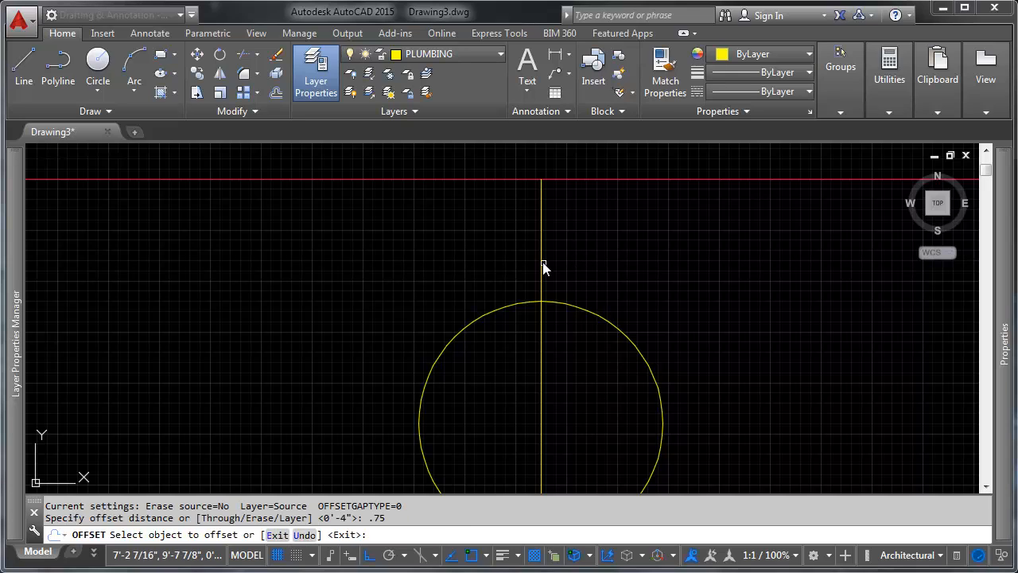
left_click(541, 248)
left_click(518, 246)
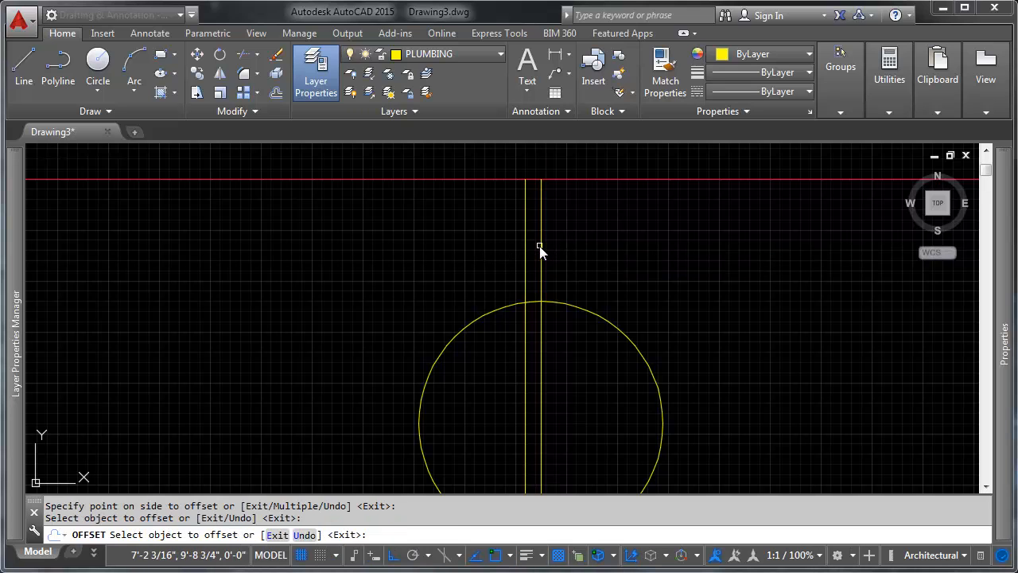
left_click(543, 242)
left_click(601, 253)
key("Return")
Try to offset the circle outward by 6 inches.
scroll(584, 273, "down", 4)
scroll(585, 275, "up", 3)
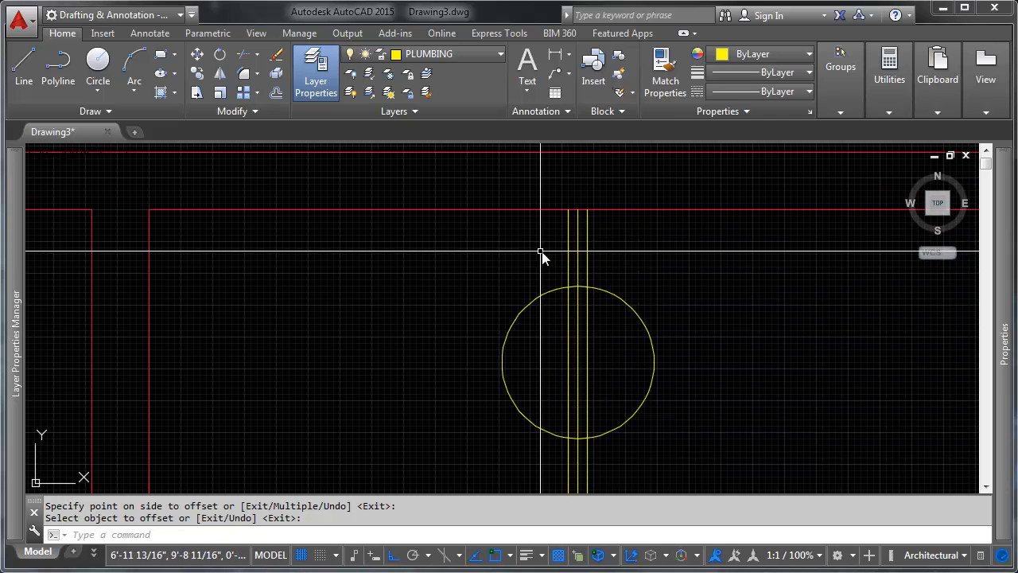
middle_click_drag(593, 291, 517, 263)
scroll(520, 265, "down", 1)
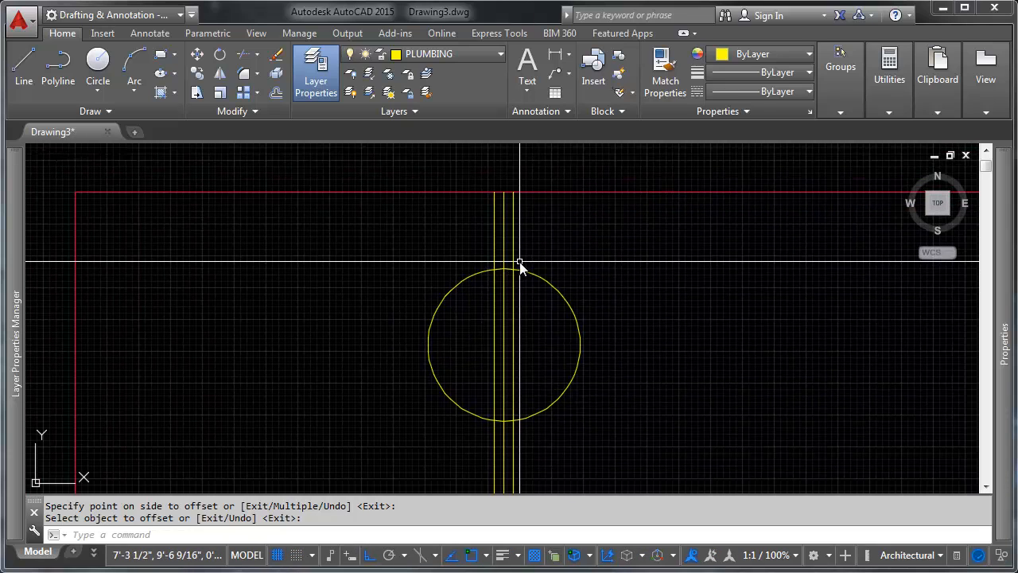
scroll(533, 274, "up", 3)
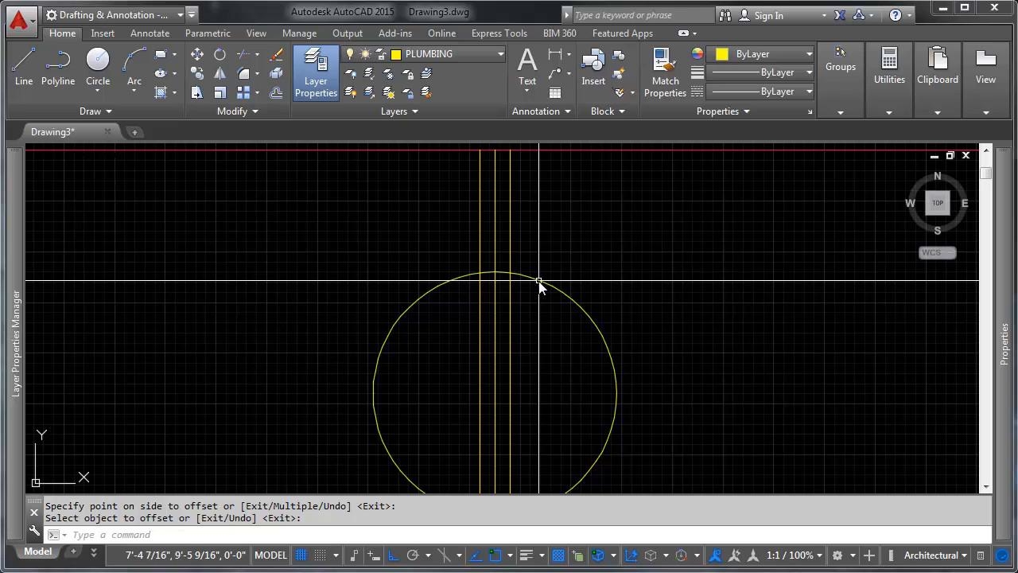
type("ff")
key("Return")
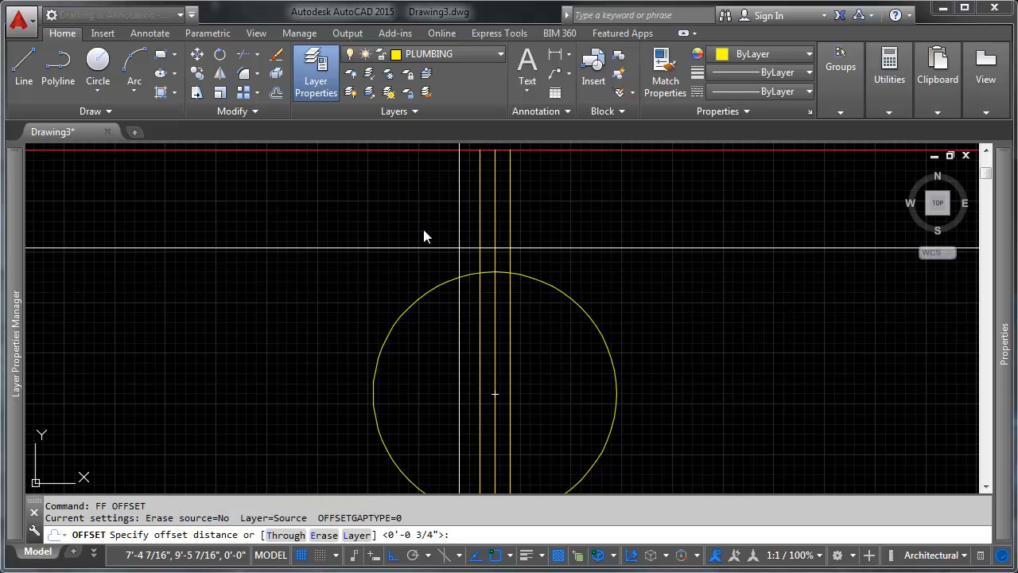
key("Escape")
left_click(276, 94)
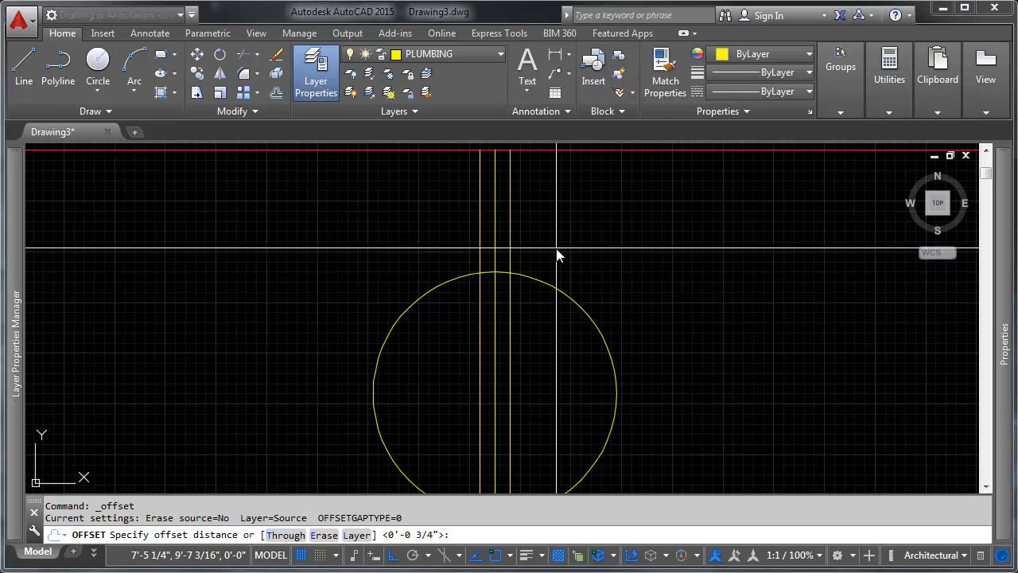
type("6")
key("Return")
left_click(555, 288)
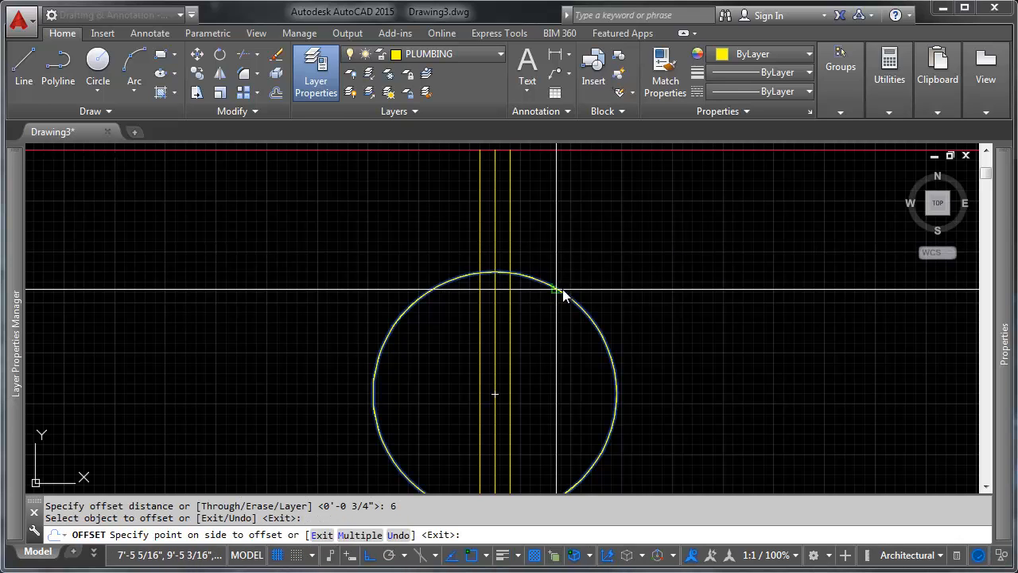
left_click(569, 262)
key("ctrl+z")
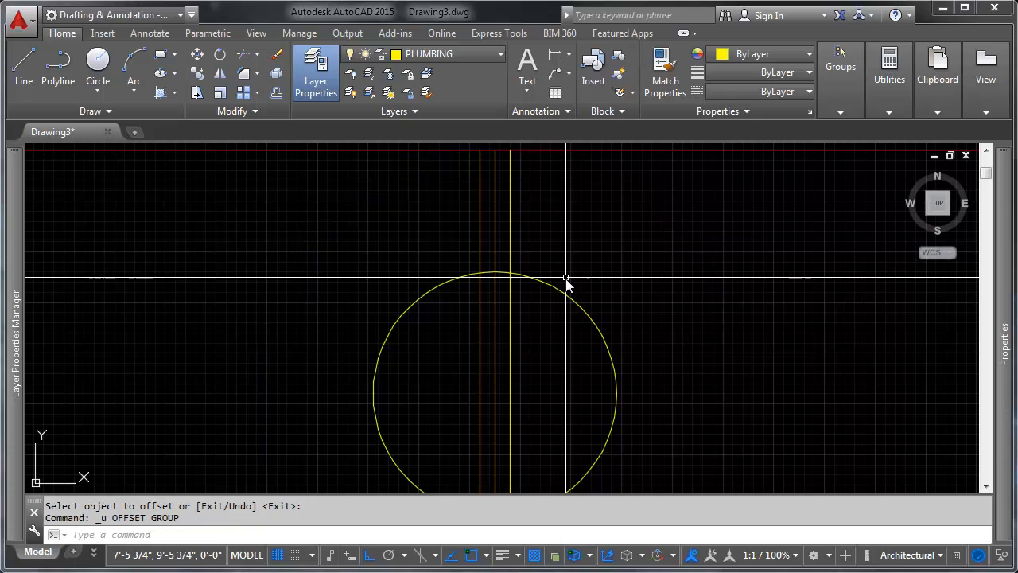
Offset the sink circle outward by 4 inches.
left_click(279, 95)
type("4")
key("Return")
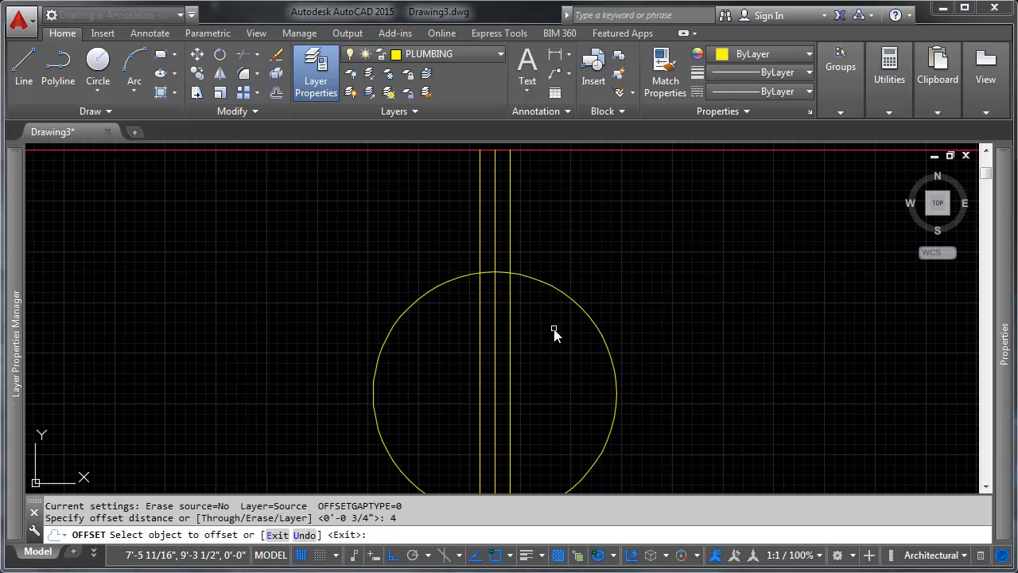
left_click(580, 309)
left_click(623, 272)
key("Return")
Draw a rectangle from the outer circle's top quadrant down to the level of the inner circle's top quadrant, extending past the outer circle.
scroll(500, 255, "down", 5)
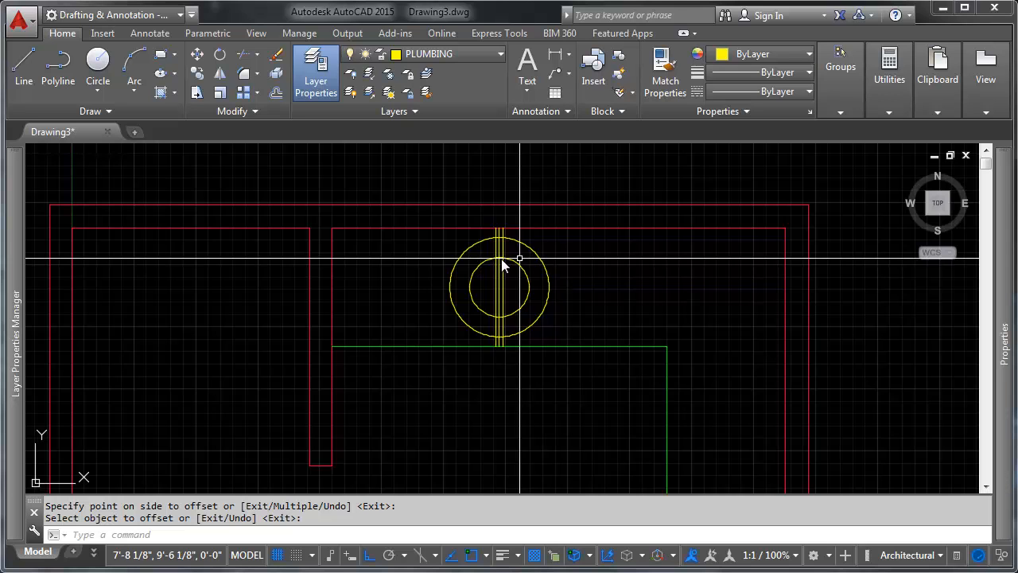
scroll(502, 239, "up", 4)
mouse_move(484, 286)
middle_mouse_down()
mouse_move(532, 249)
mouse_move(509, 239)
middle_mouse_up()
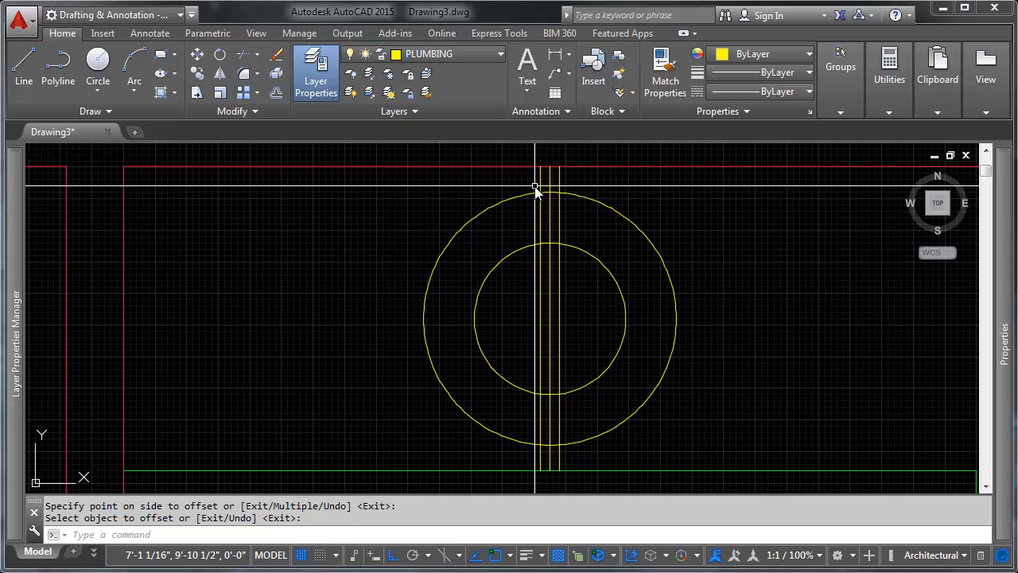
middle_click_drag(507, 238, 539, 251)
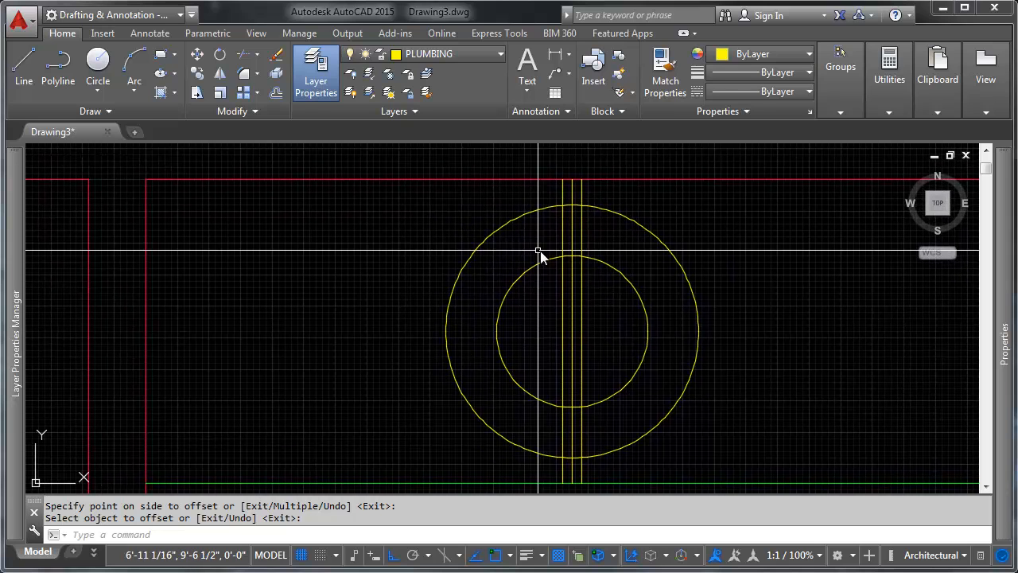
mouse_move(618, 250)
middle_mouse_down()
mouse_move(613, 273)
mouse_move(566, 276)
middle_mouse_up()
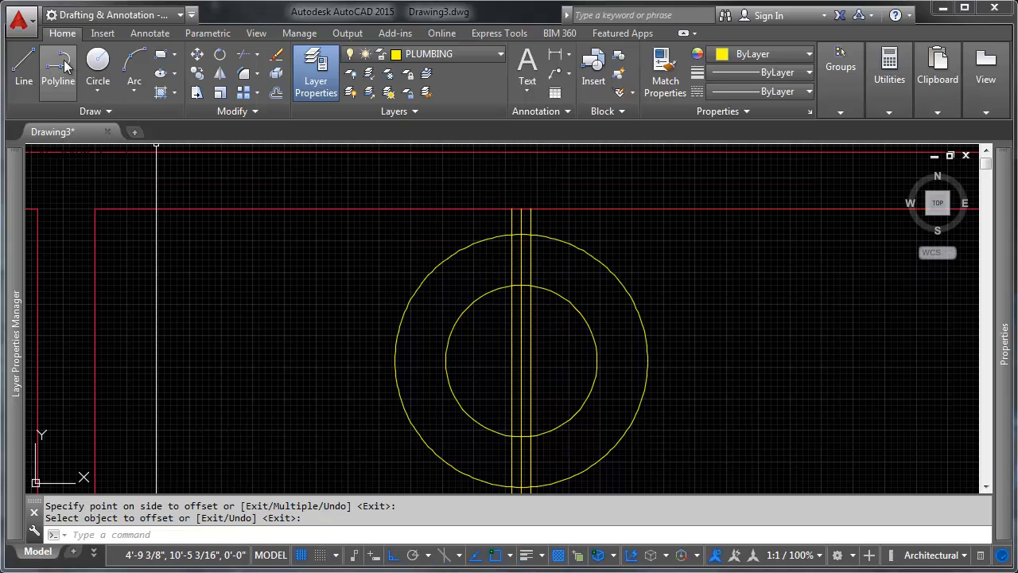
left_click(159, 55)
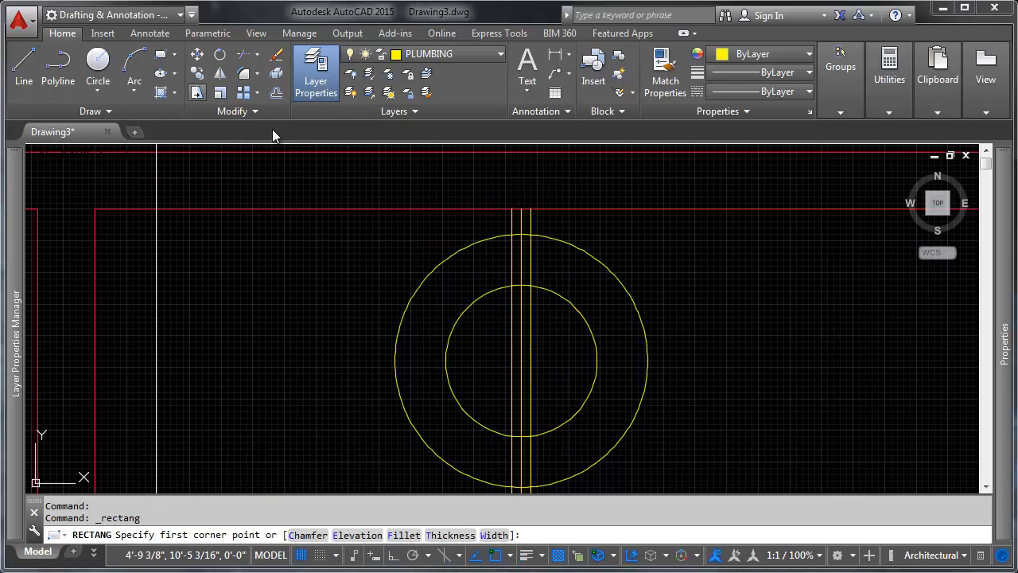
scroll(536, 238, "up", 3)
left_click(537, 239)
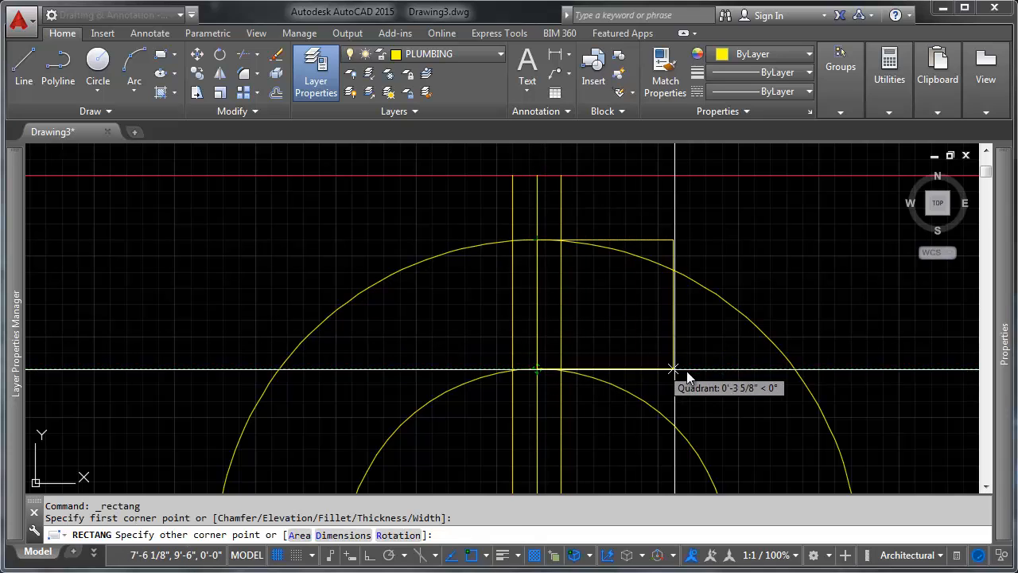
middle_click_drag(840, 370, 568, 352)
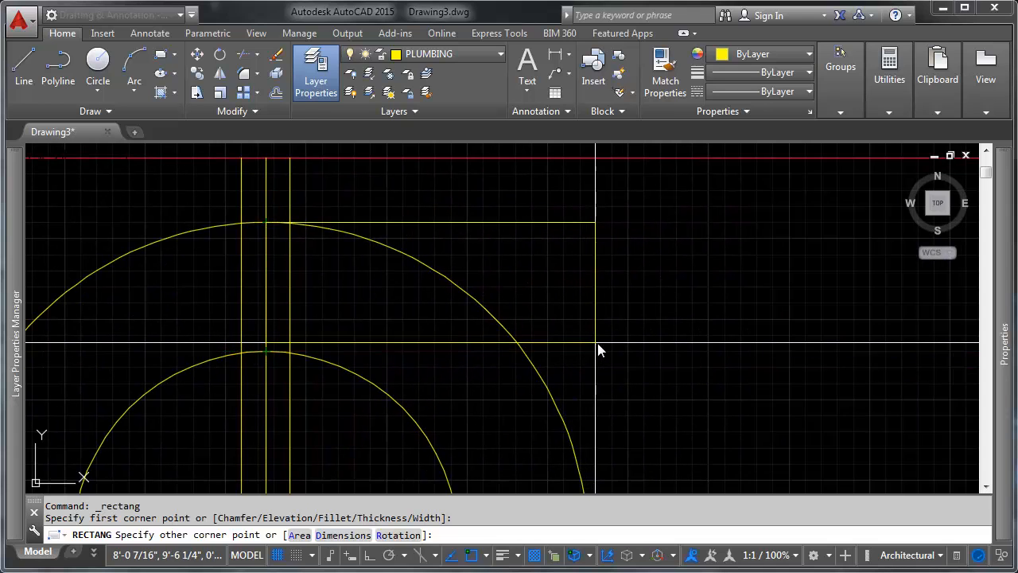
left_click(606, 349)
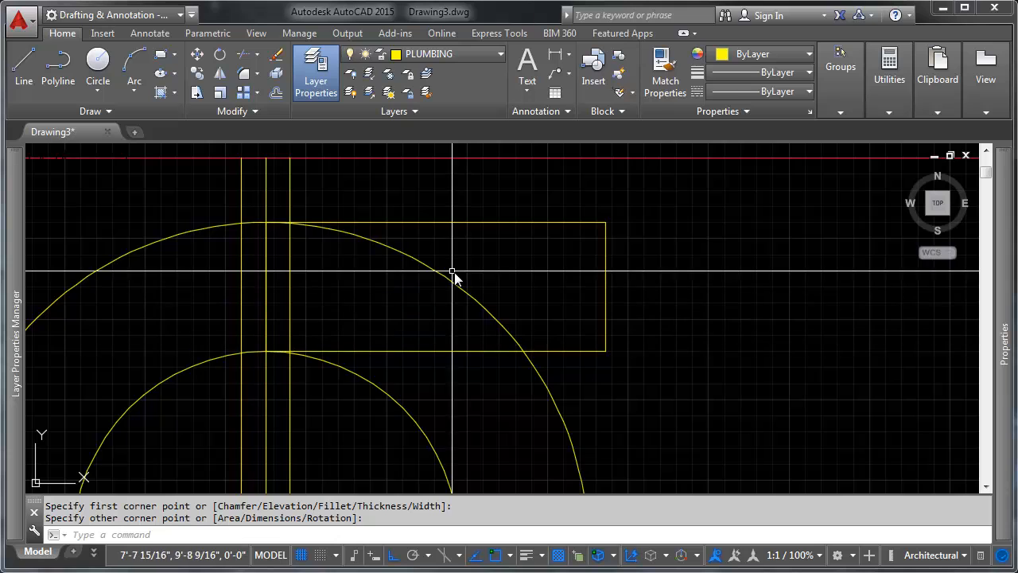
Move the rectangle by its upper edge's midpoint onto the outer circle's top quadrant, centring it on the vertical line.
middle_click_drag(588, 313, 659, 297)
middle_click_drag(677, 239, 673, 280)
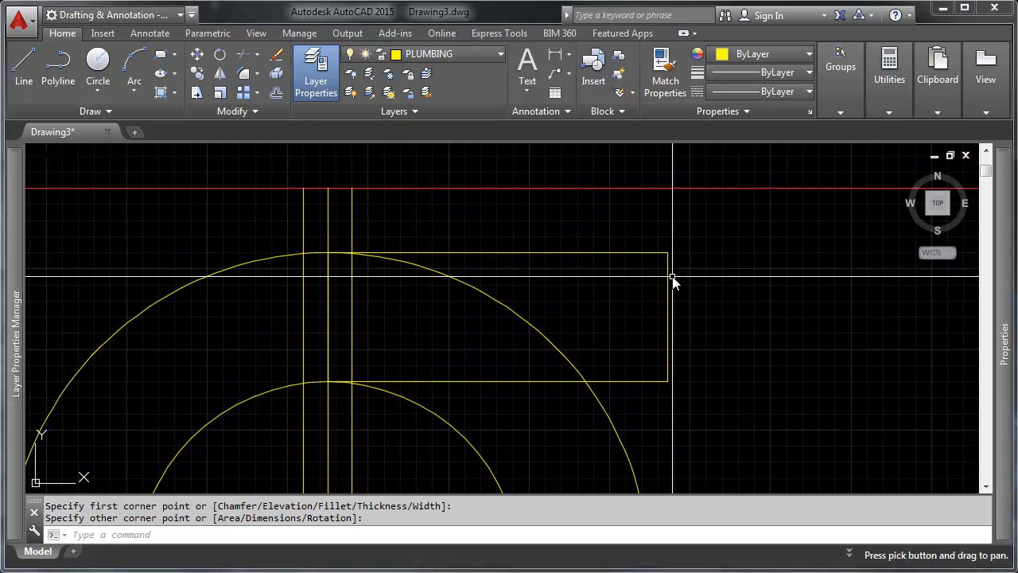
left_click(672, 280)
left_click(636, 302)
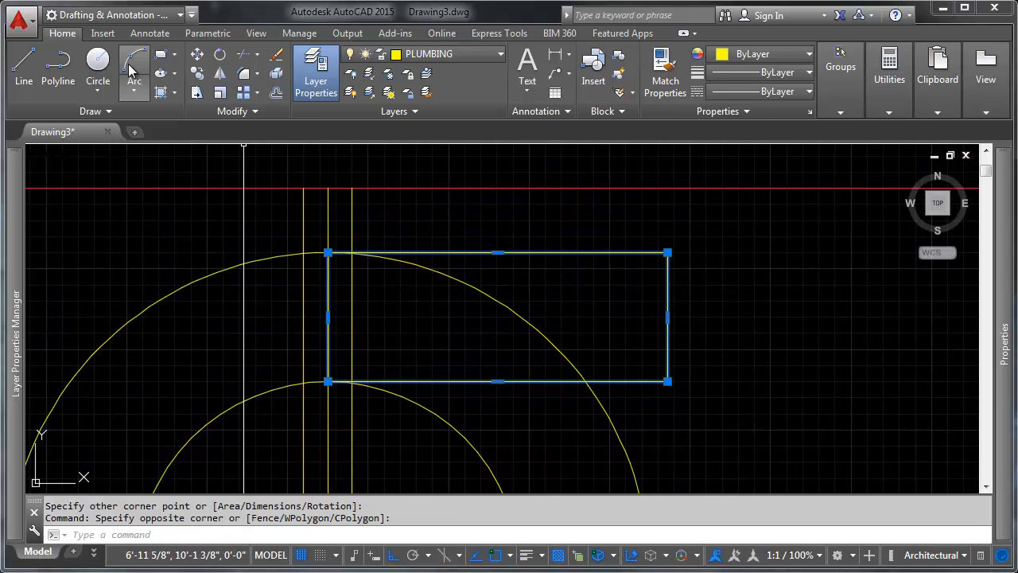
left_click(197, 54)
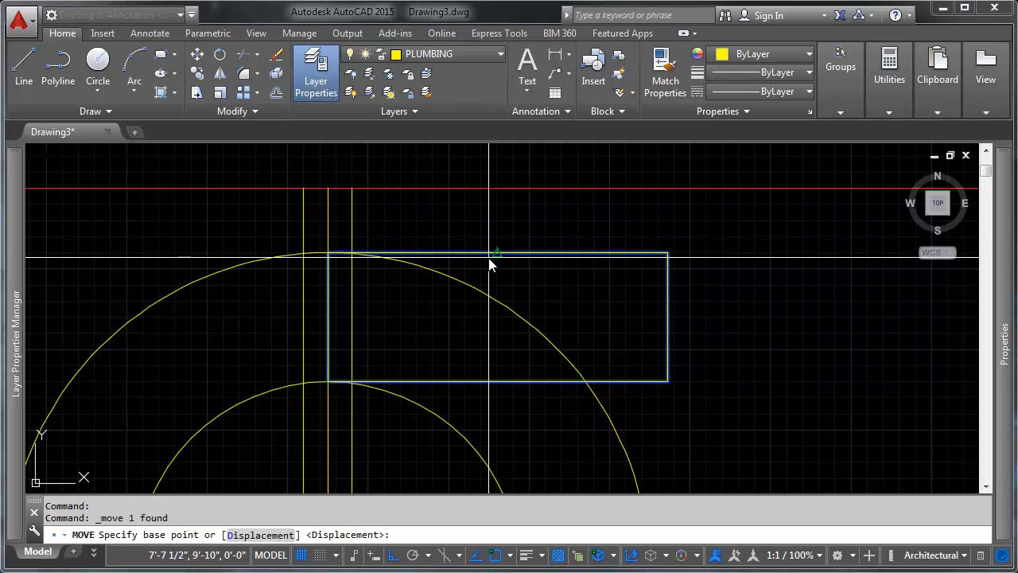
left_click(494, 260)
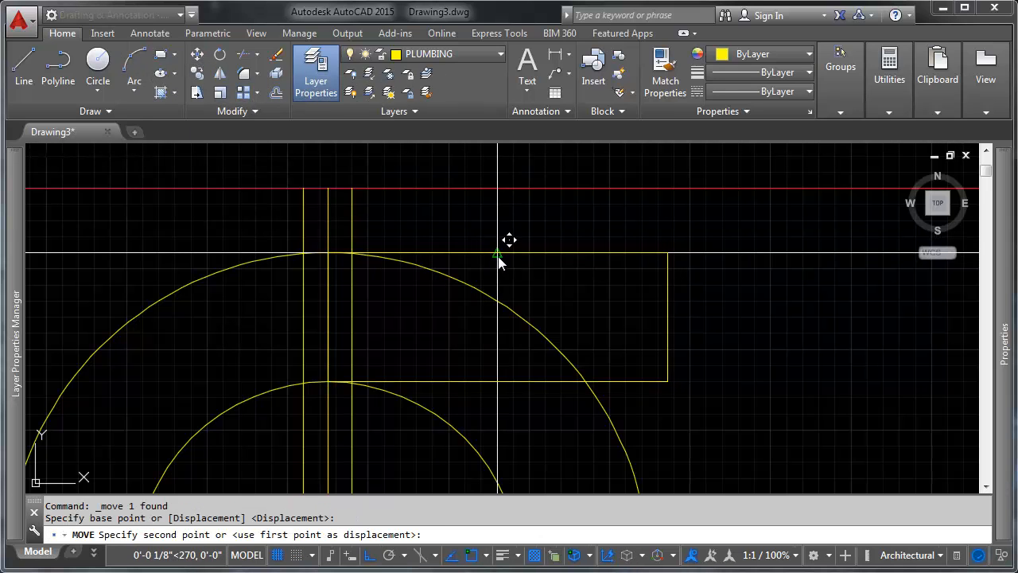
left_click(325, 253)
Erase the outer circle around the sink.
middle_click_drag(402, 349, 509, 313)
scroll(477, 246, "up", 2)
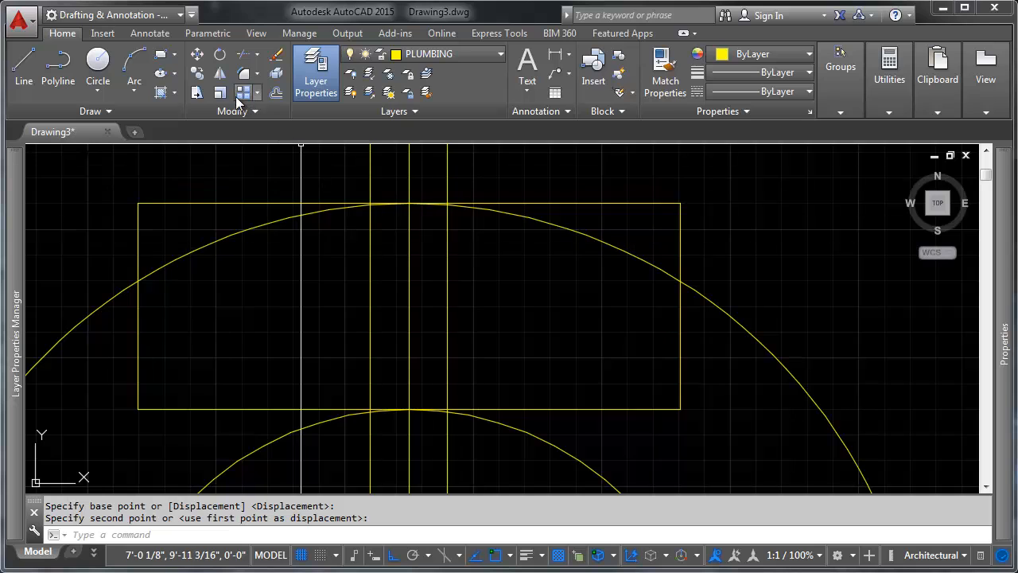
scroll(660, 313, "down", 3)
type("e")
key("Return")
left_click(693, 300)
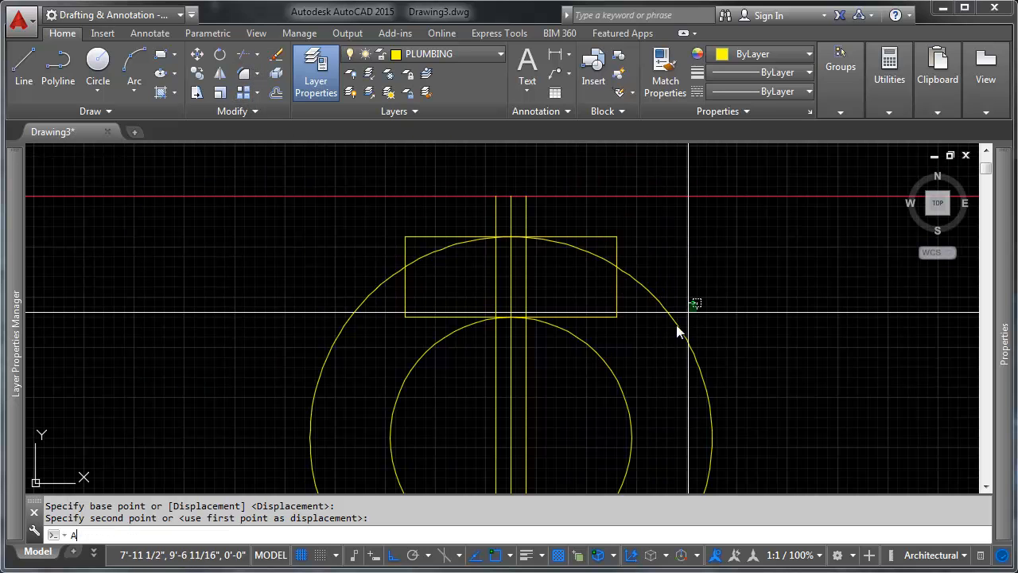
left_click(660, 342)
key("Return")
scroll(565, 277, "down", 3)
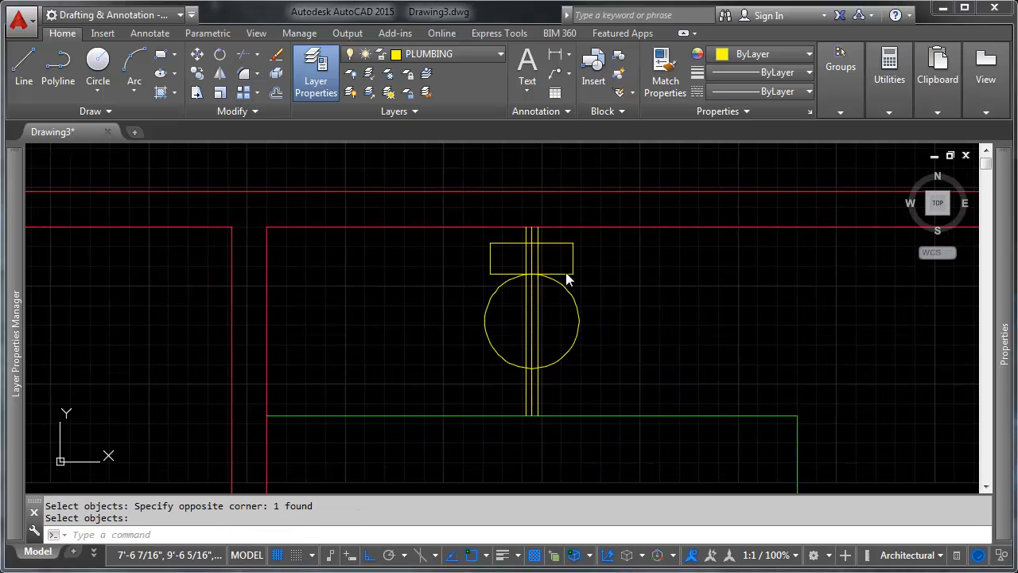
Stretch the rectangle's lower edge upward from its midpoint to leave a gap above the circle.
scroll(513, 276, "up", 5)
left_click(714, 331)
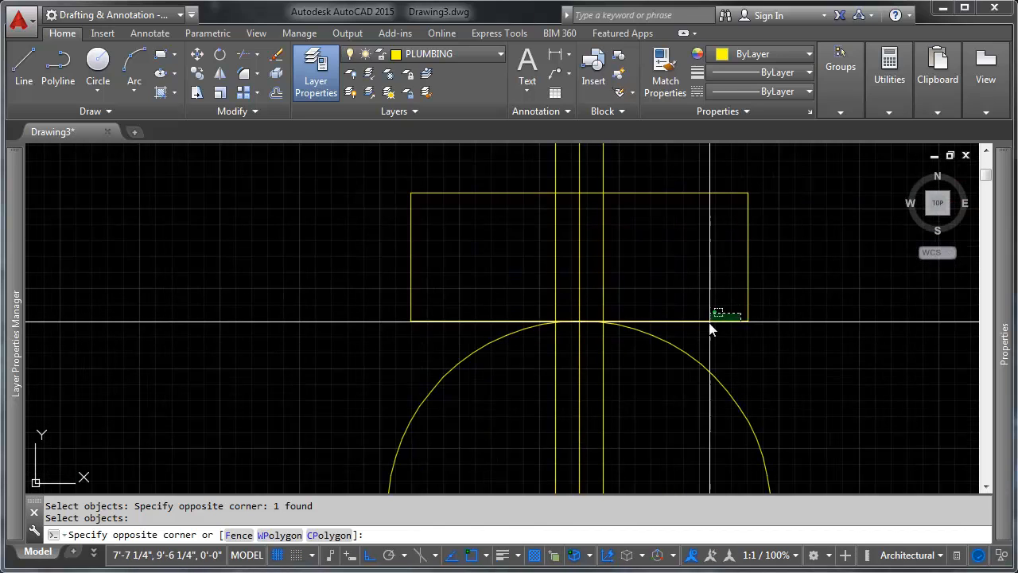
left_click(602, 309)
left_click(580, 320)
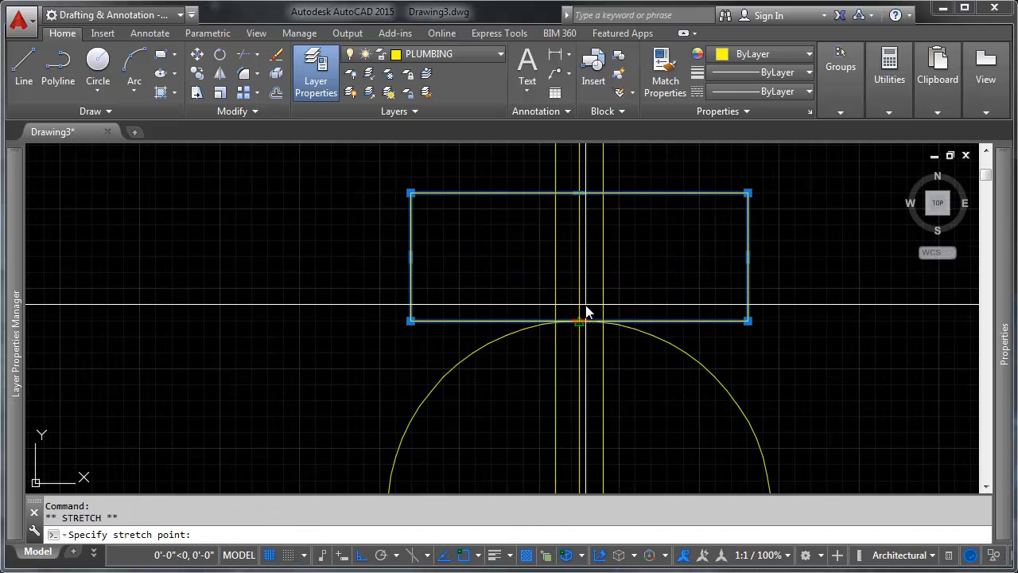
key("Escape")
key("Escape")
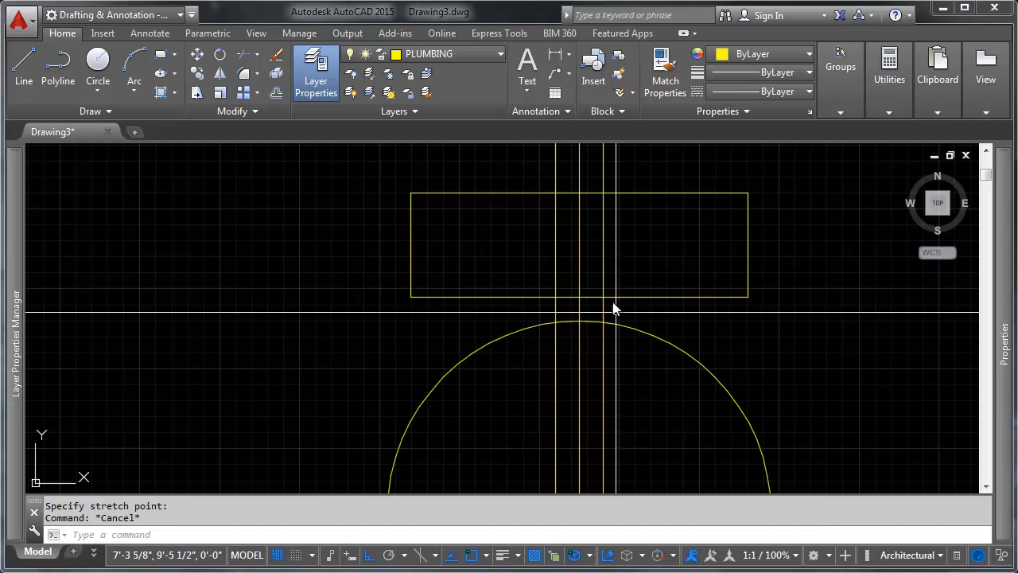
Stretch the rectangle's lower edge upward by about 5/8 inch from its midpoint to widen the gap above the circle.
scroll(616, 302, "down", 2)
scroll(628, 286, "up", 2)
left_click(630, 314)
left_click(586, 255)
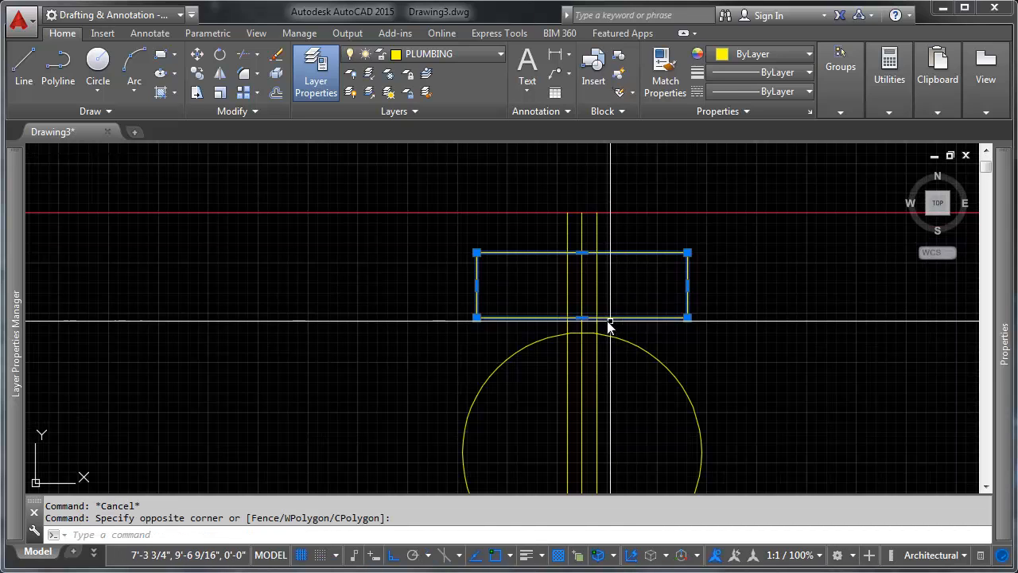
left_click(582, 253)
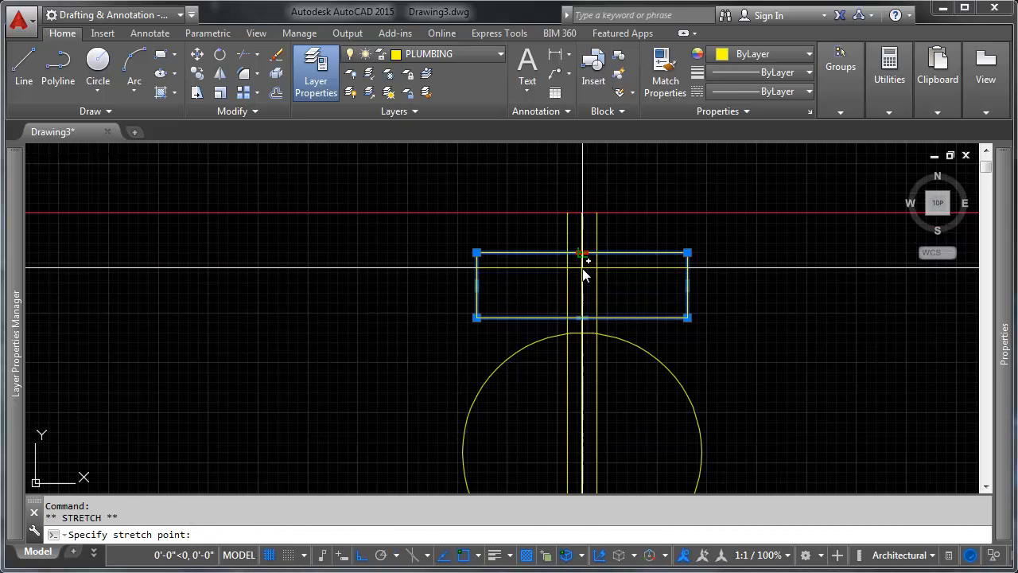
scroll(592, 275, "up", 3)
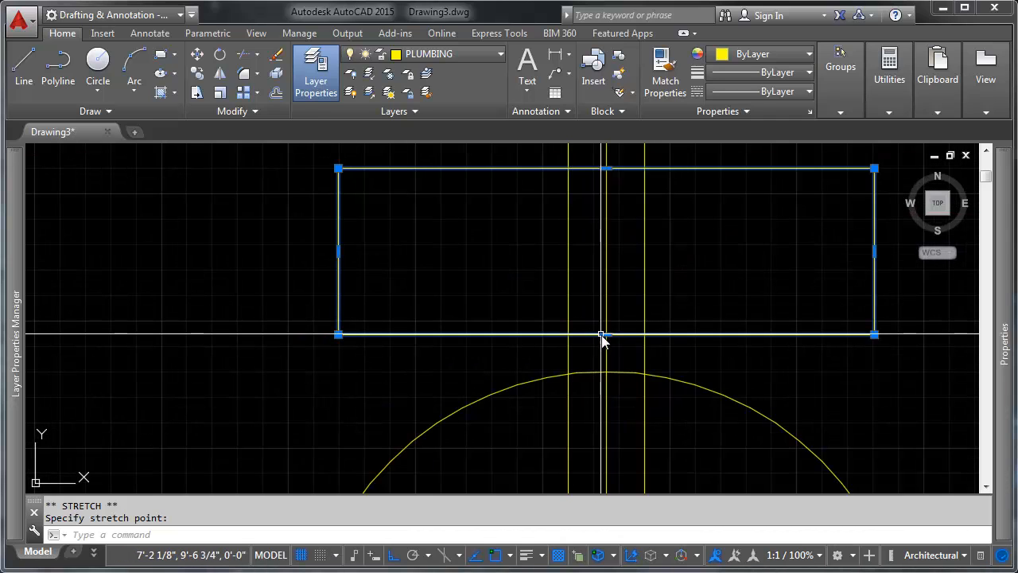
left_click(606, 334)
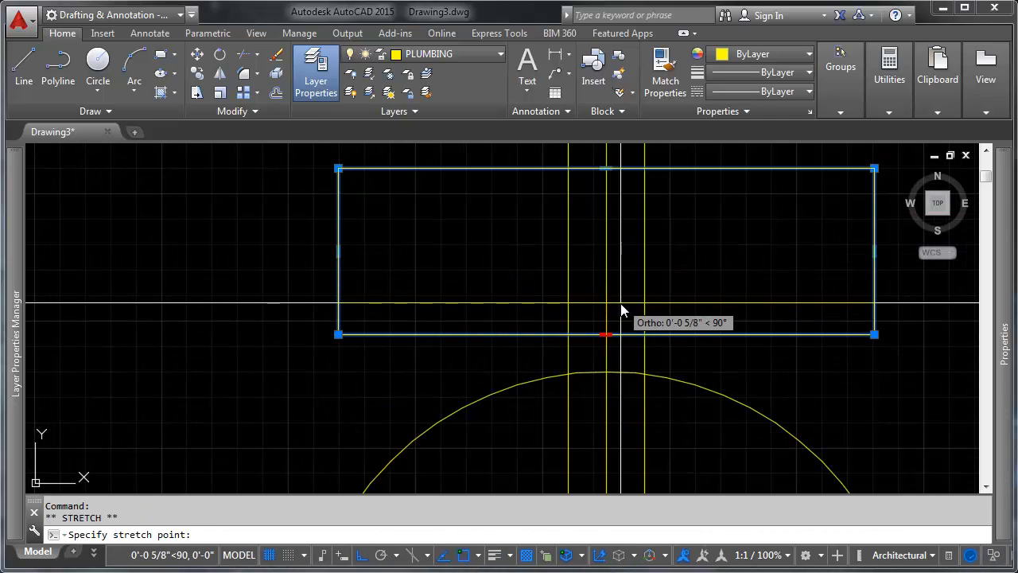
key("Escape")
scroll(612, 359, "down", 8)
scroll(617, 330, "up", 2)
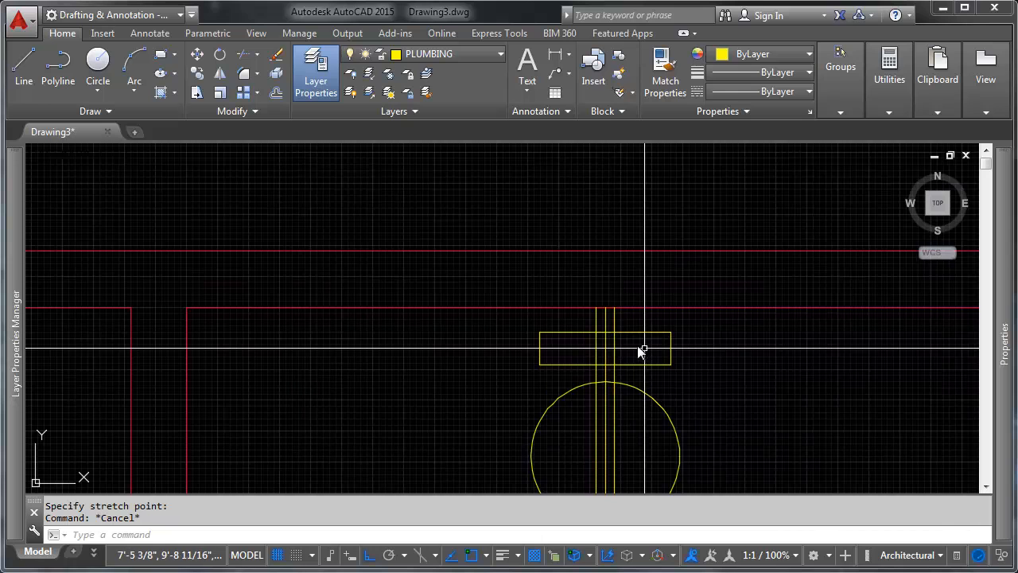
middle_click_drag(643, 347, 597, 266)
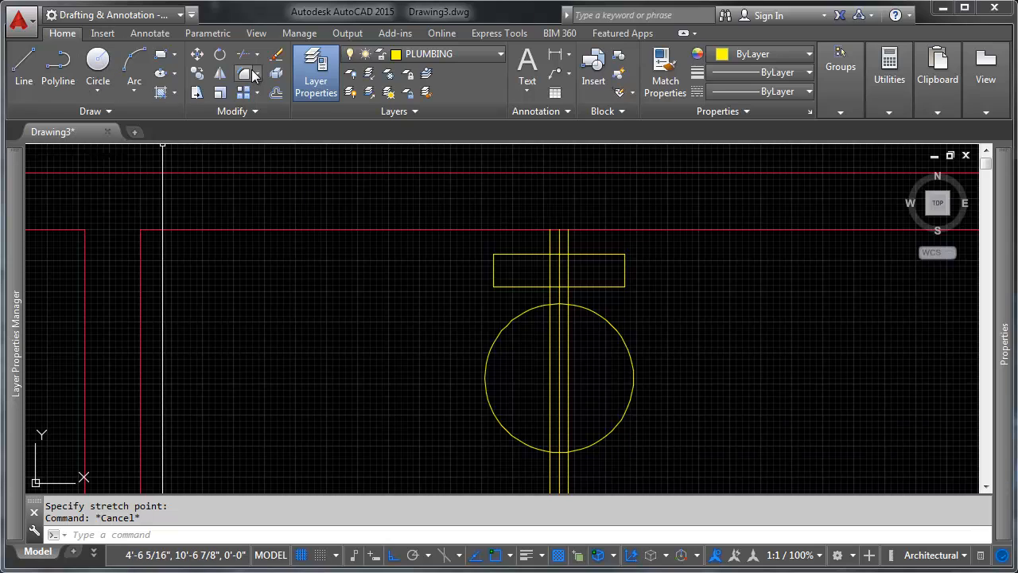
Erase the rectangle together with the three vertical lines crossing it, and undo the erasure.
scroll(564, 303, "up", 4)
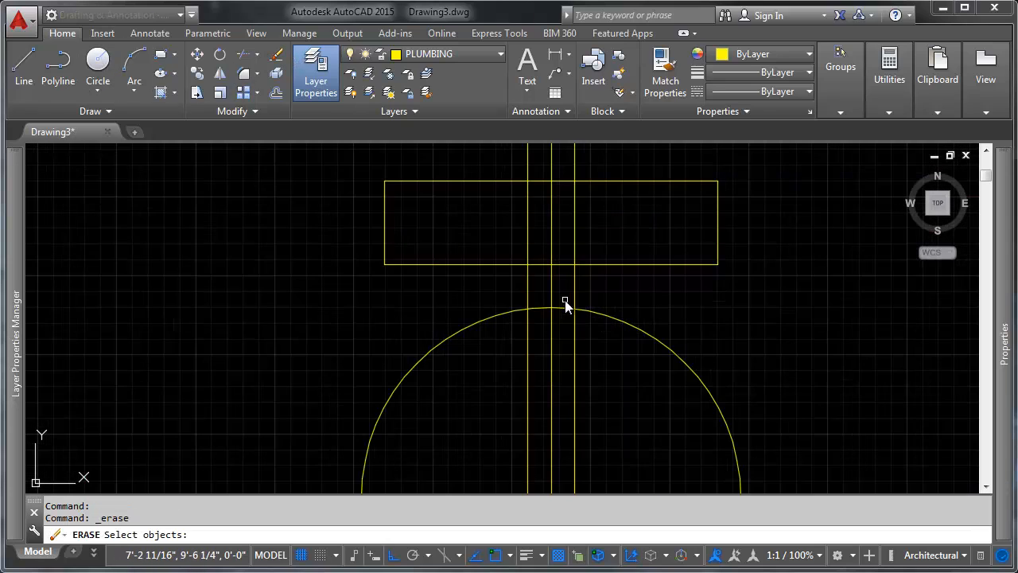
scroll(589, 294, "down", 2)
scroll(591, 225, "up", 2)
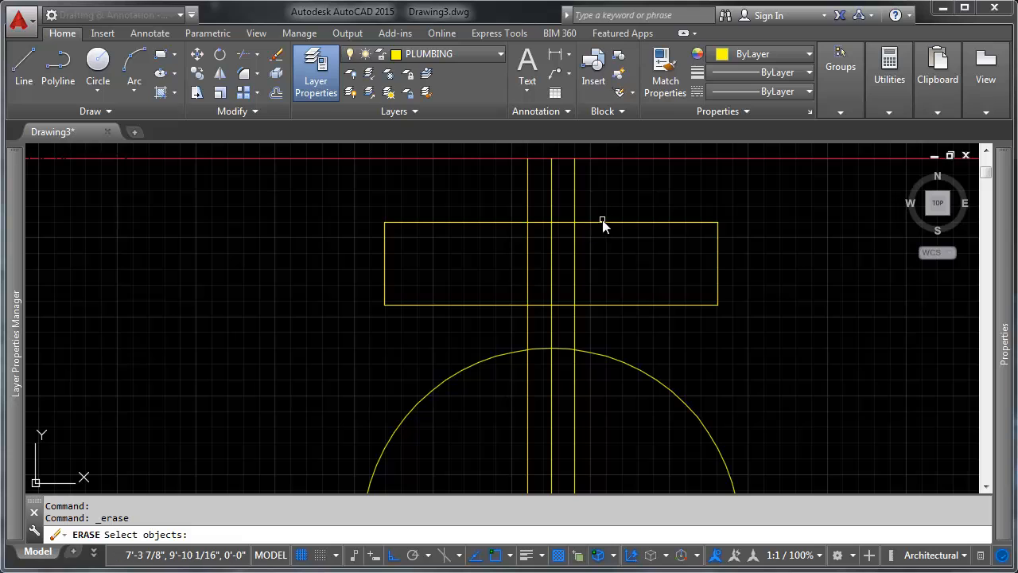
left_click(598, 222)
left_click(593, 181)
left_click(443, 181)
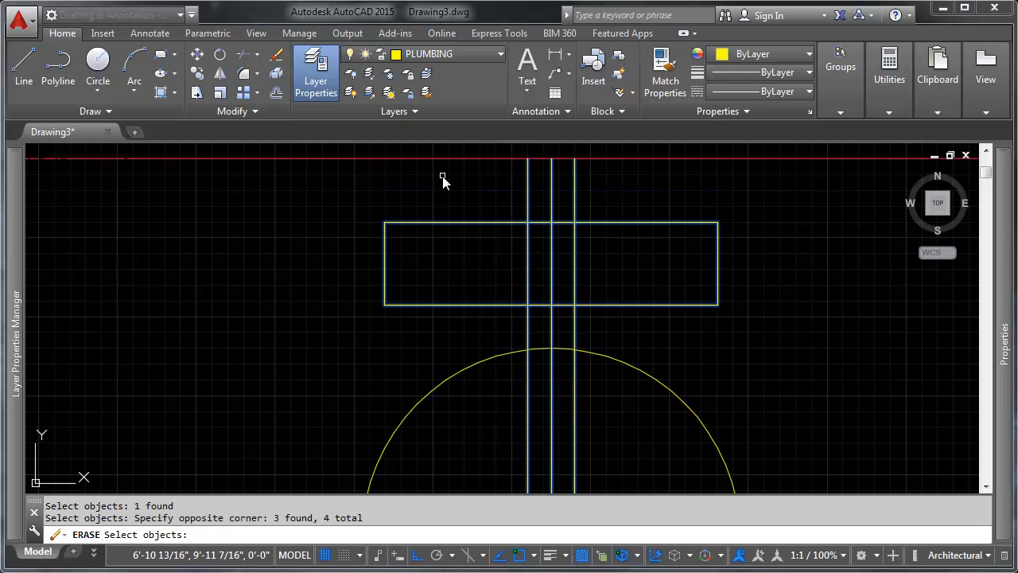
key("Return")
left_click(593, 181)
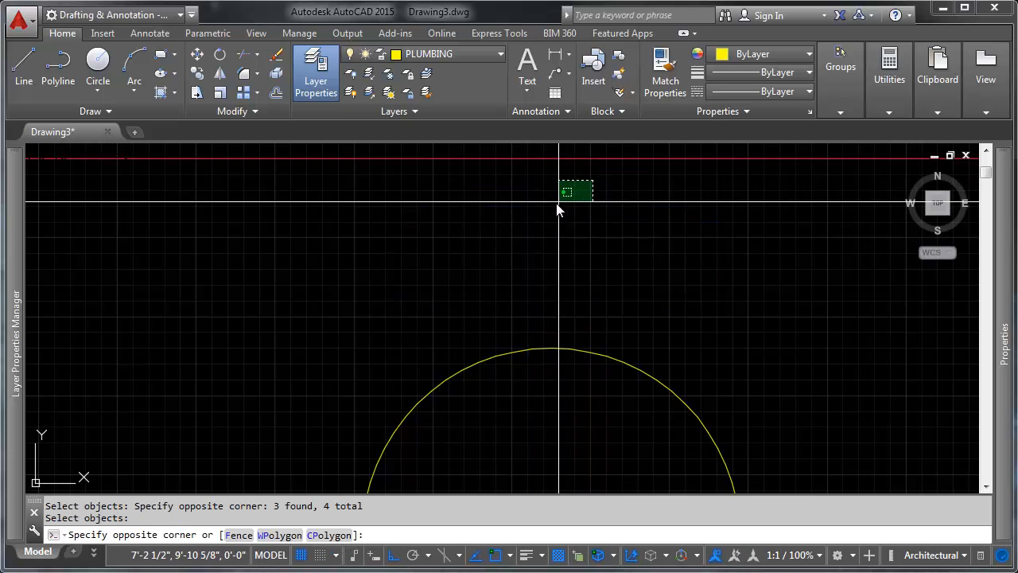
key("Escape")
key("Escape")
key("ctrl+z")
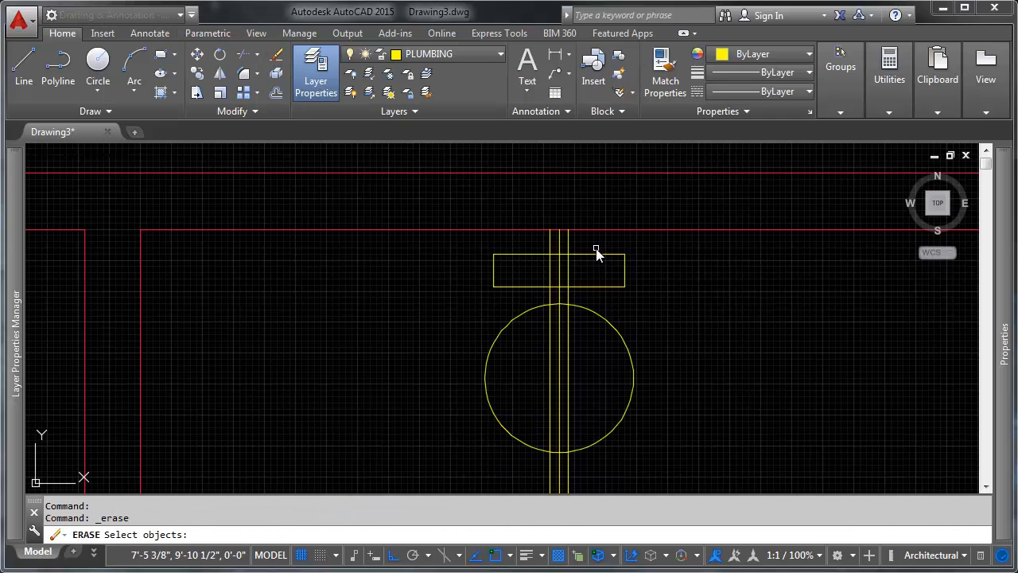
Erase only the rectangle above the circle, and undo the erasure.
left_click(587, 254)
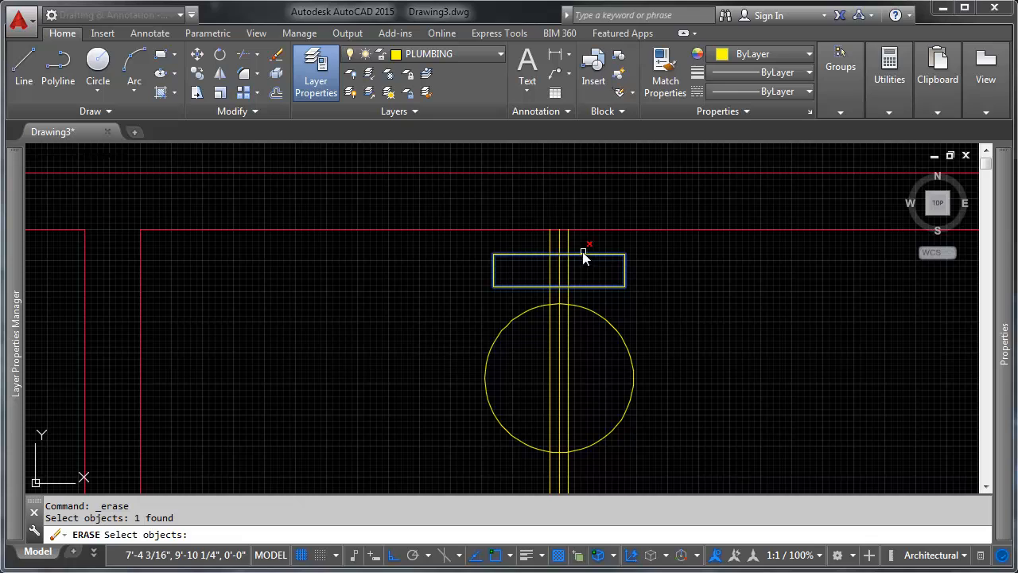
key("Return")
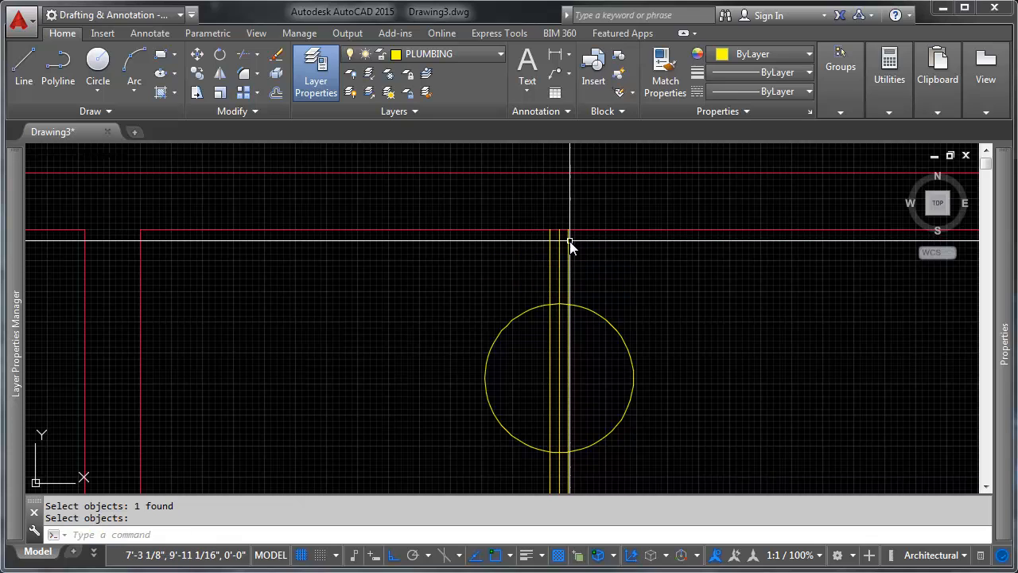
key("ctrl+z")
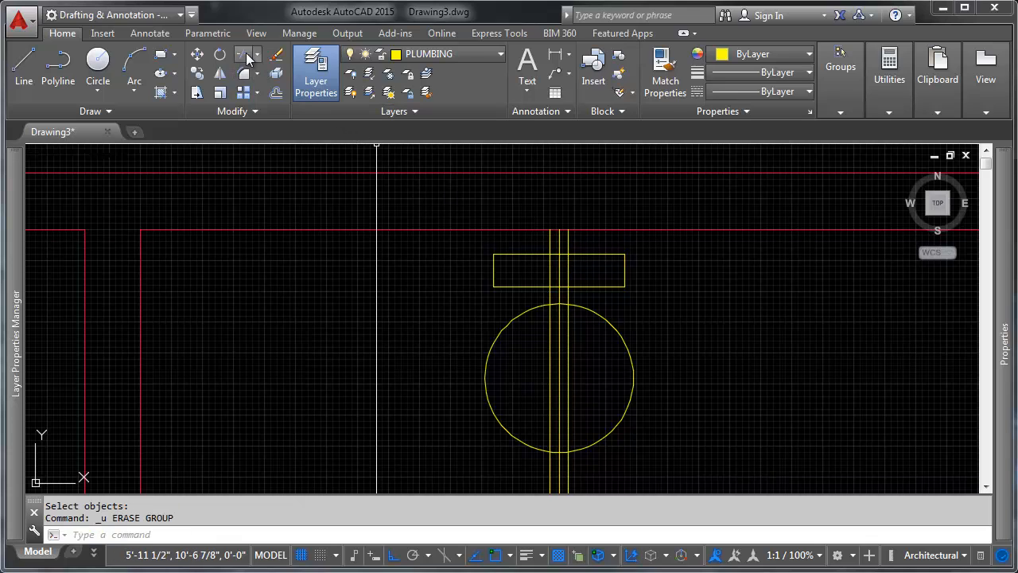
Trim off the parts of the three vertical lines that extend above the narrow rectangle's upper edge.
scroll(579, 251, "up", 2)
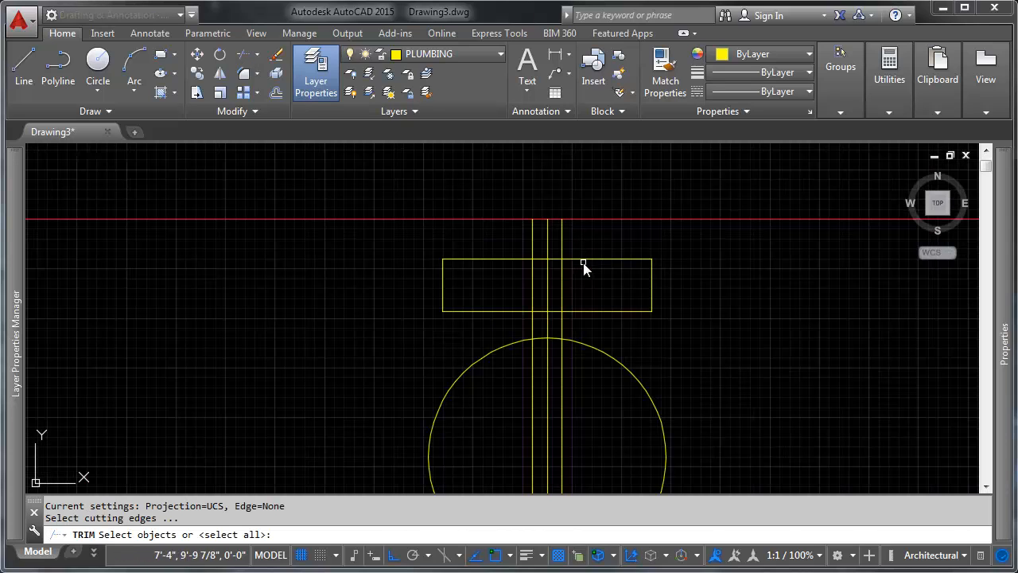
left_click(588, 260)
left_click_drag(593, 241, 472, 234)
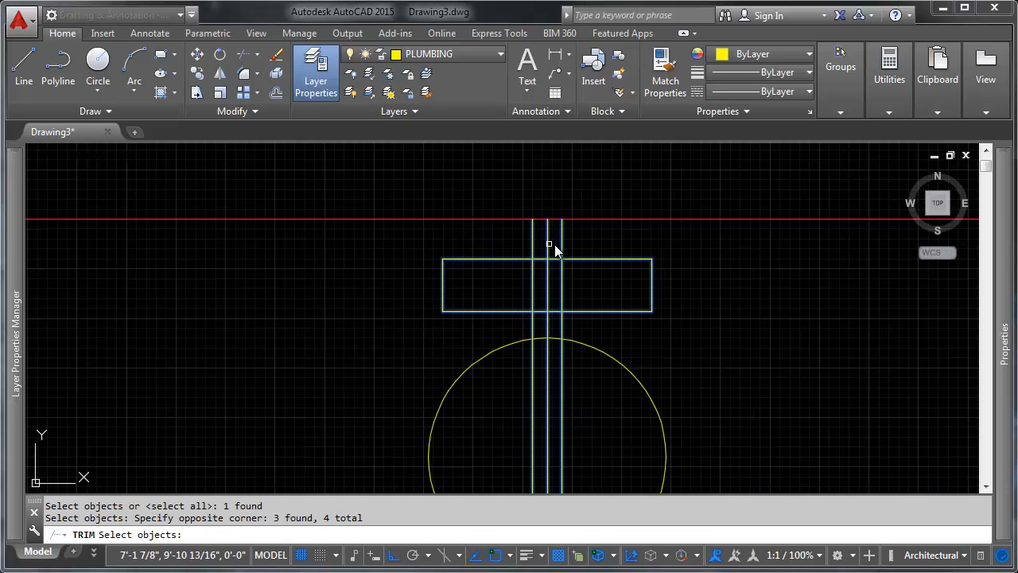
key("Return")
left_click(572, 234)
left_click(474, 230)
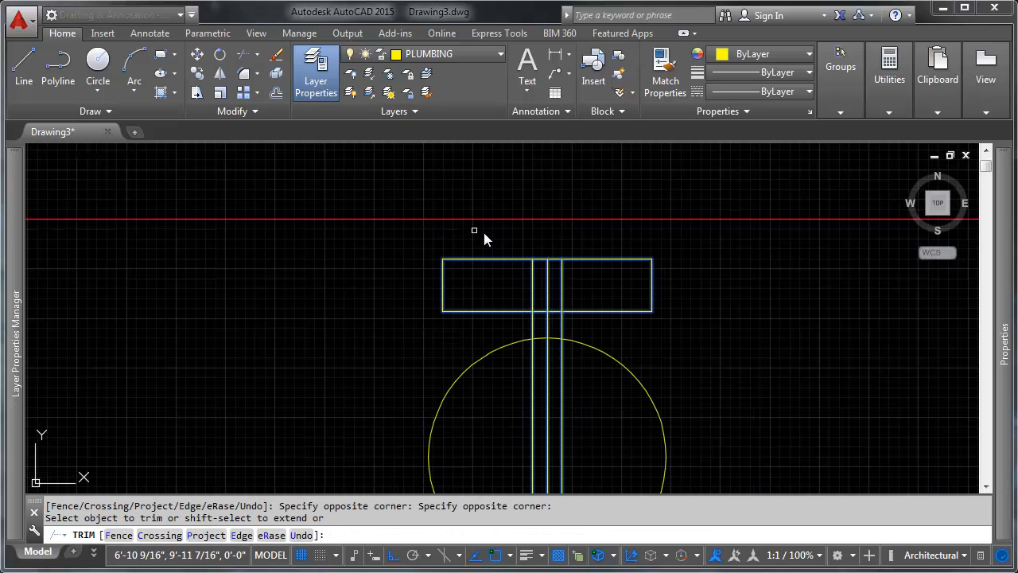
key("Return")
Erase the middle one of the three vertical lines running through the rectangle and the large circle.
scroll(541, 288, "up", 2)
type("a")
key("Return")
left_click(559, 269)
left_click(549, 282)
key("Return")
Draw a vertical line from the midpoint of the rectangle's lower edge straight down, ending inside the large circle.
scroll(521, 199, "down", 4)
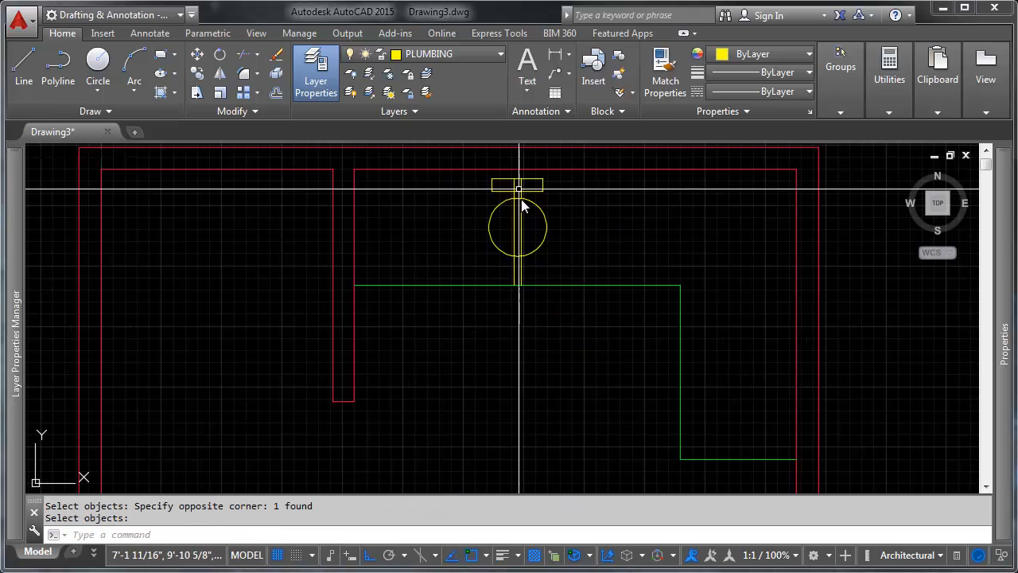
middle_click_drag(525, 375, 528, 441)
scroll(514, 298, "up", 4)
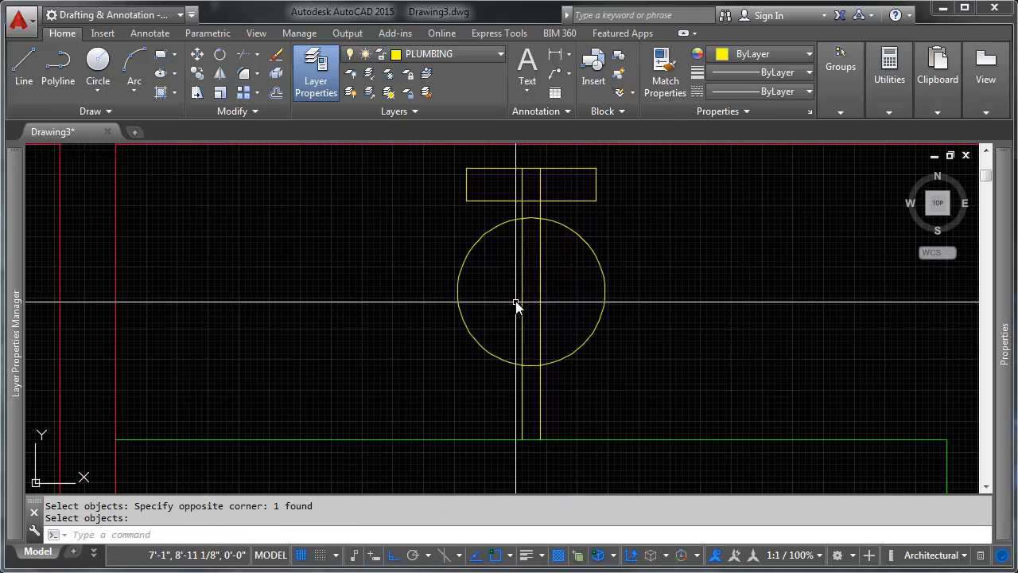
middle_click_drag(550, 260, 516, 342)
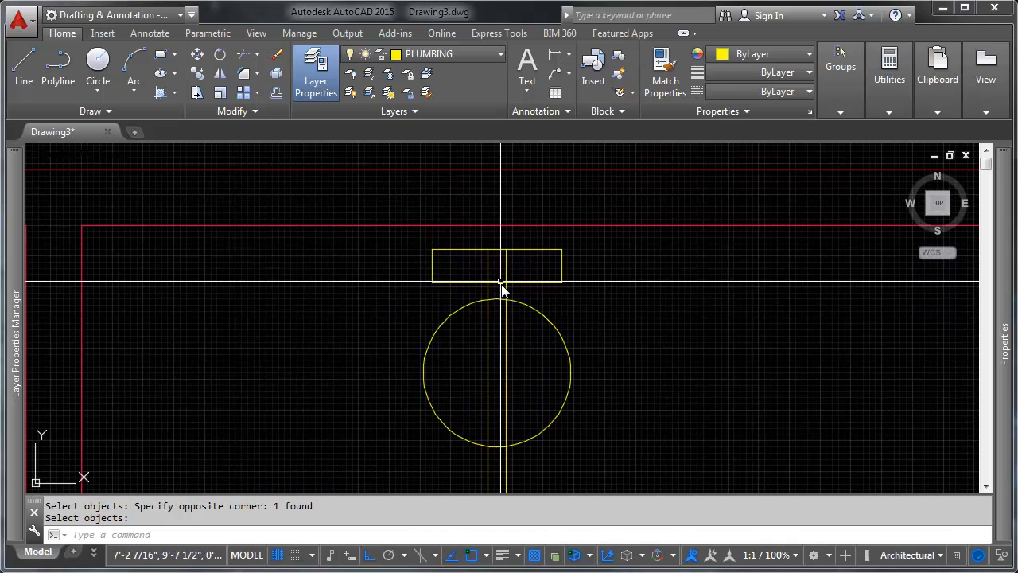
left_click(23, 68)
scroll(484, 295, "up", 2)
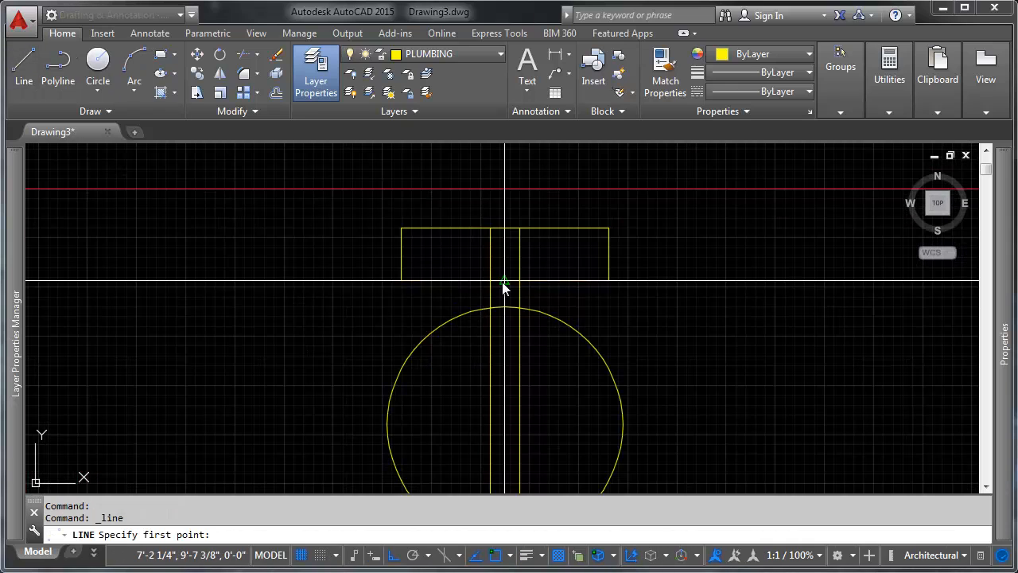
left_click(505, 281)
scroll(509, 359, "up", 2)
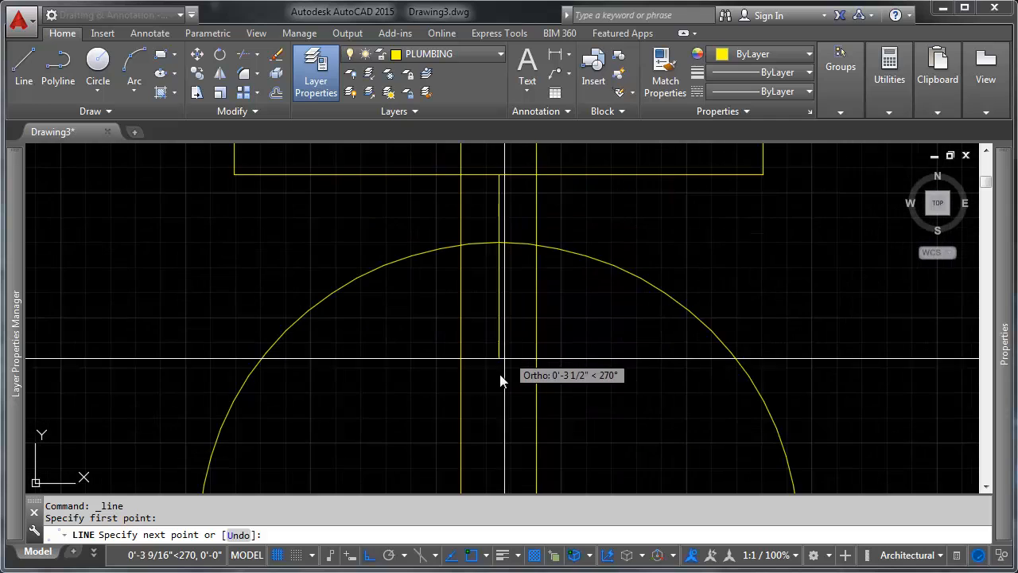
scroll(502, 379, "down", 2)
left_click(498, 391)
key("Return")
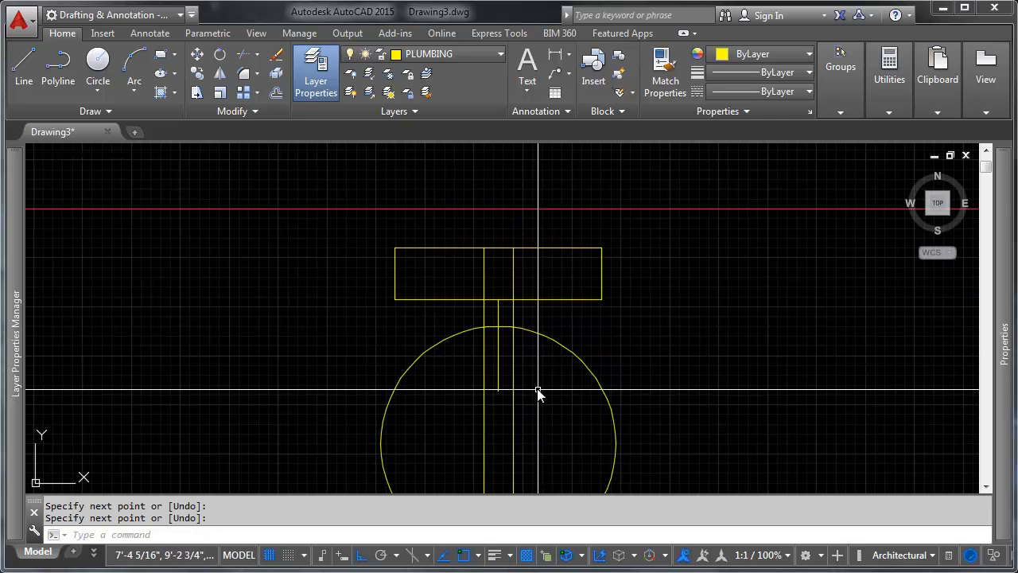
Draw a circle of radius .5 centred on the lower end of the short vertical line.
middle_click_drag(539, 393, 525, 309)
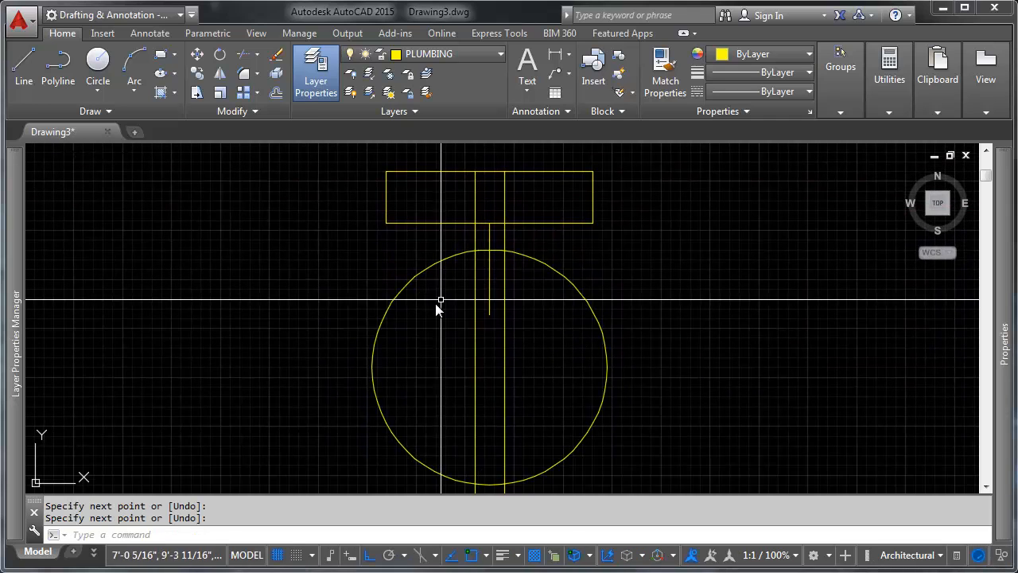
left_click(103, 71)
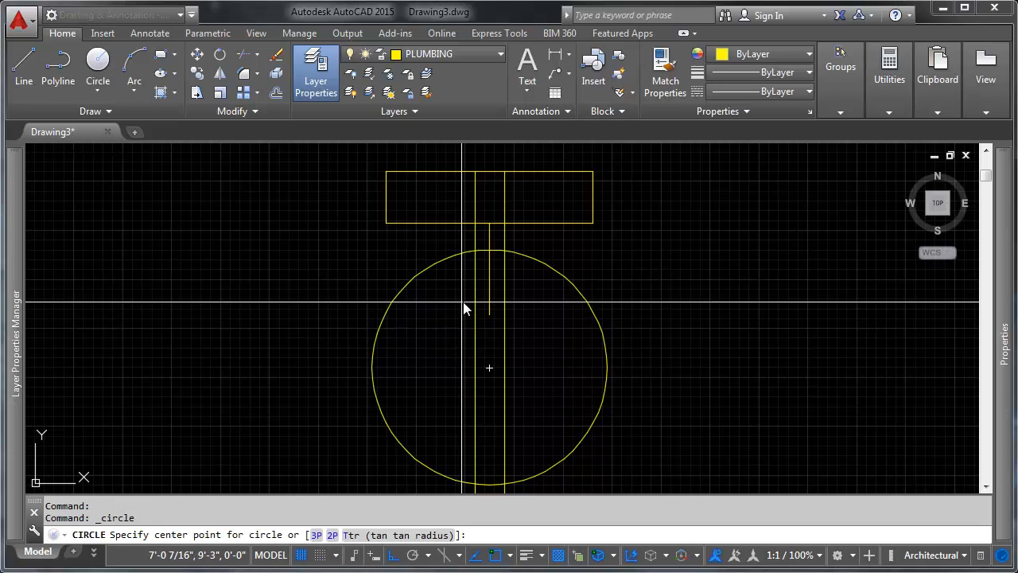
left_click(489, 314)
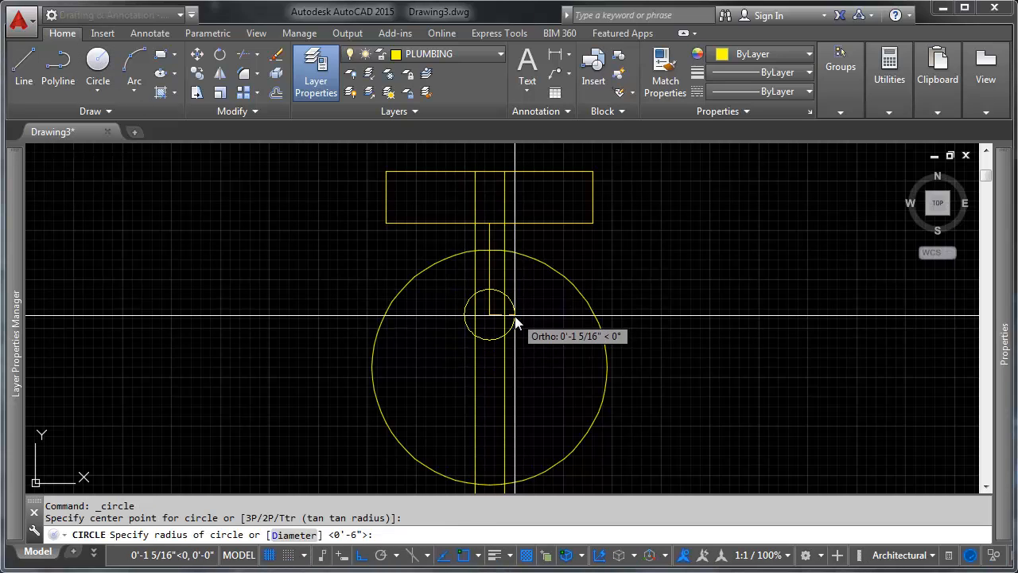
type(".5")
key("Return")
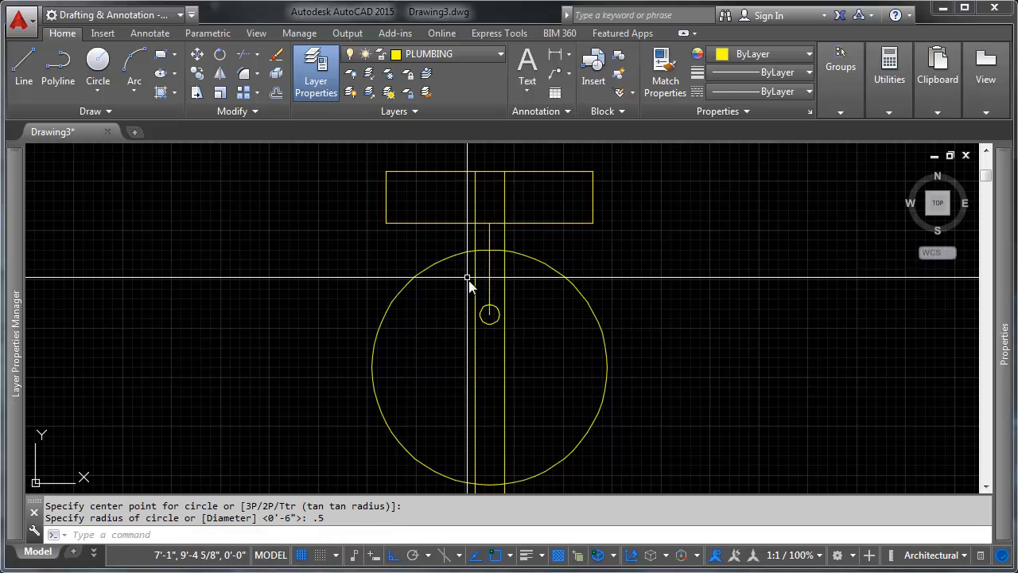
Draw a horizontal line from the top of the small circle to the right-hand vertical line.
scroll(467, 280, "up", 4)
scroll(518, 379, "down", 4)
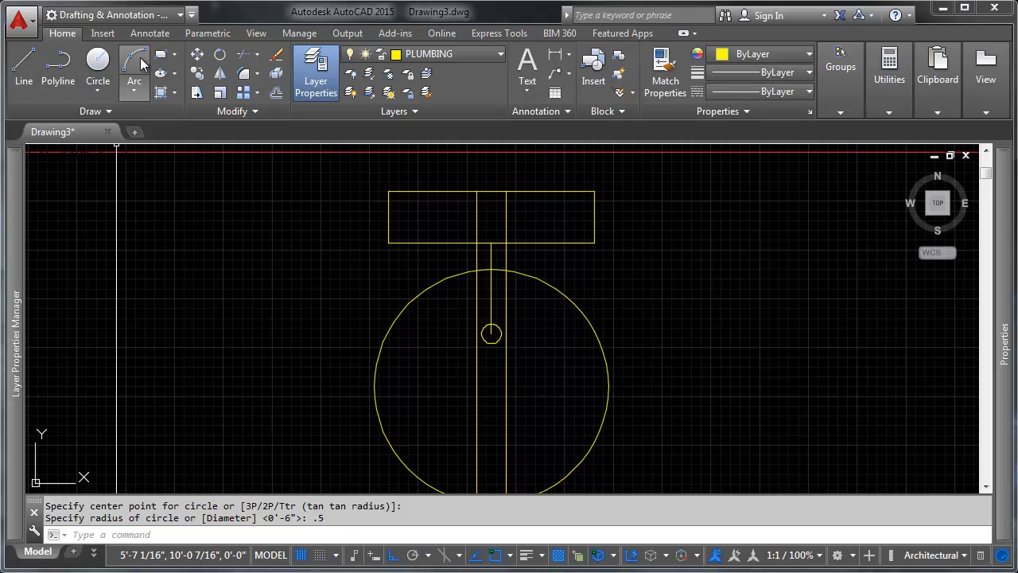
left_click(23, 66)
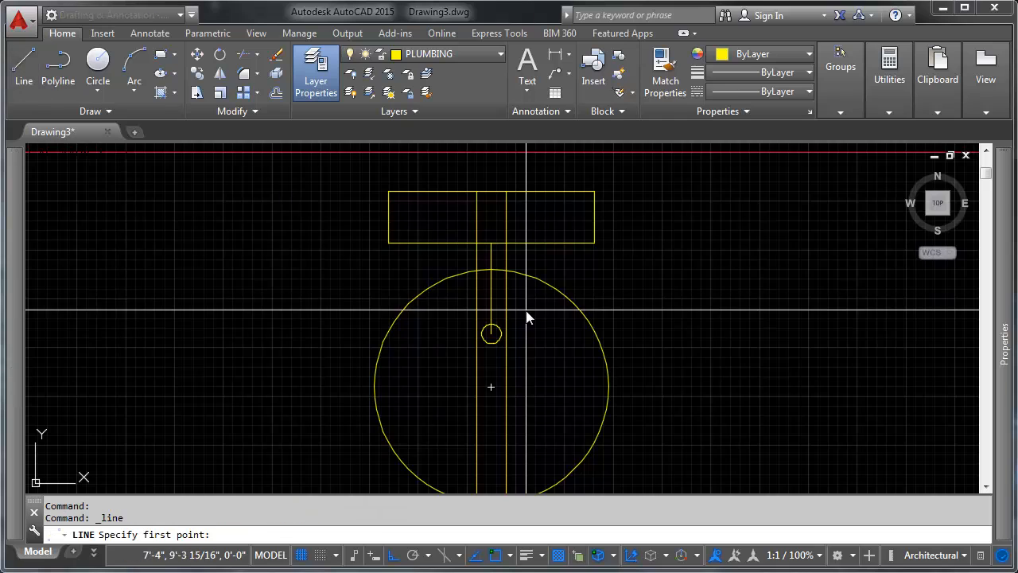
scroll(493, 330, "up", 4)
left_click(467, 321)
left_click(505, 322)
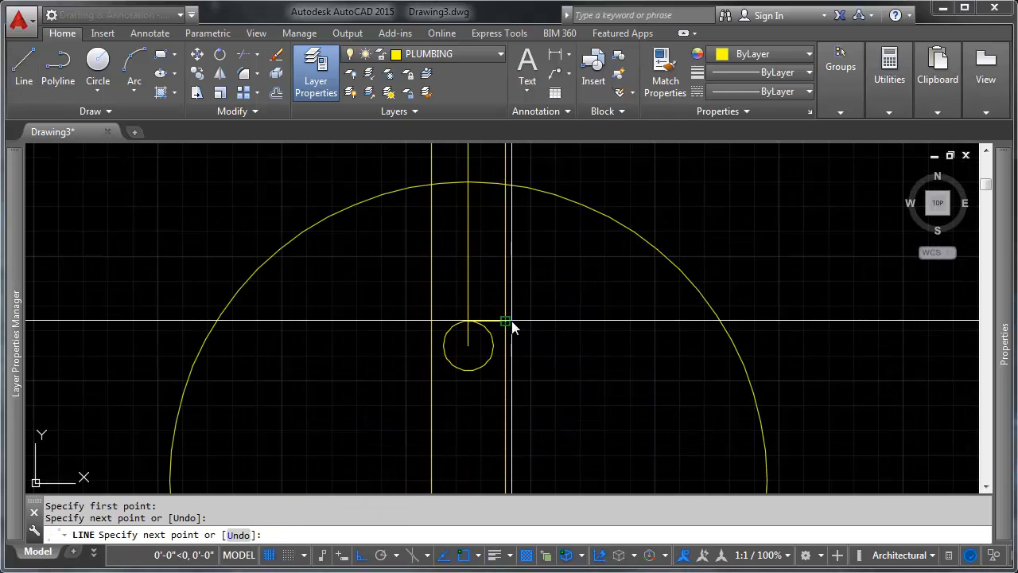
key("Return")
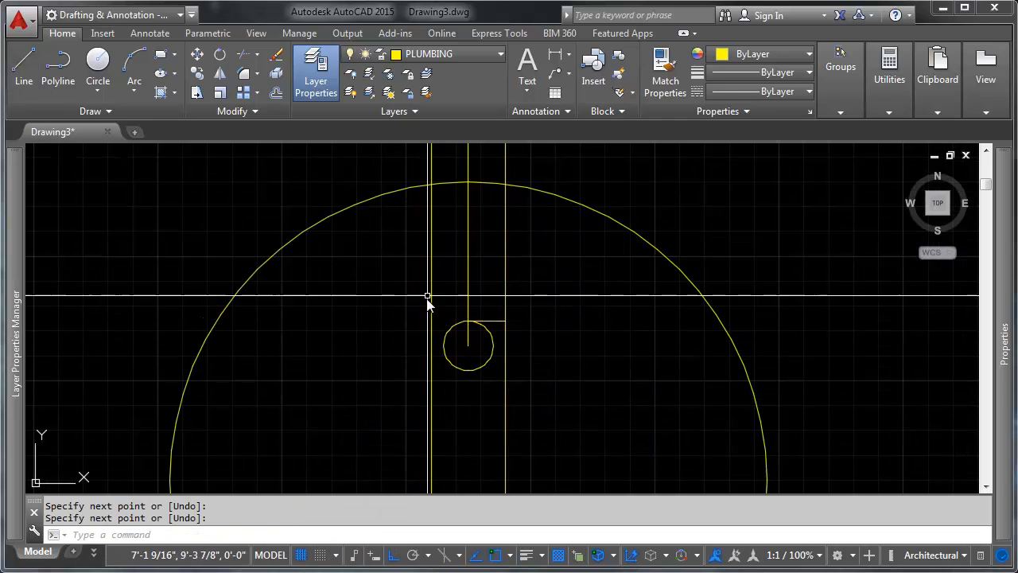
Extend the short horizontal line across to the left-hand vertical line.
scroll(467, 322, "up", 4)
scroll(493, 343, "down", 4)
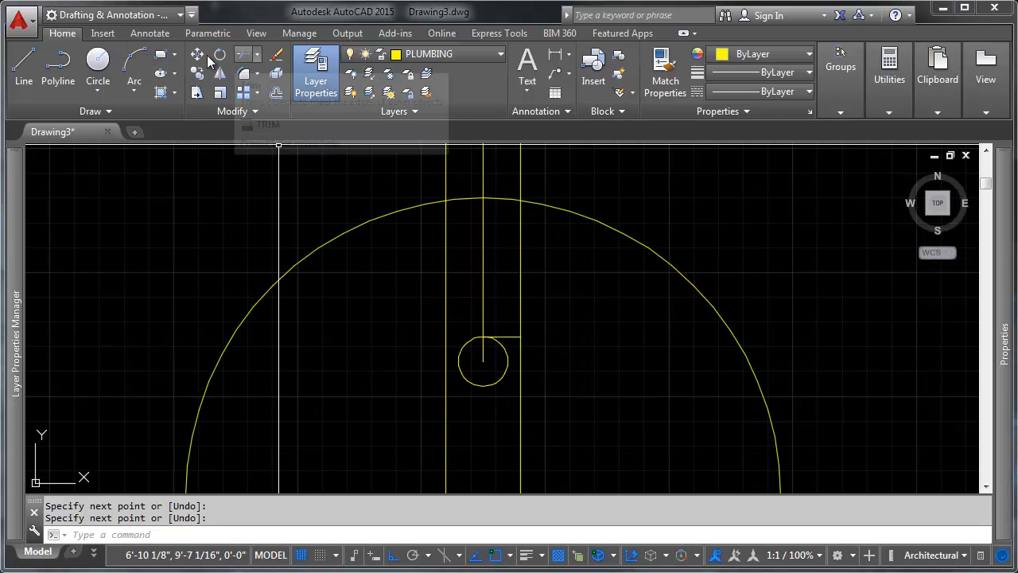
left_click(257, 55)
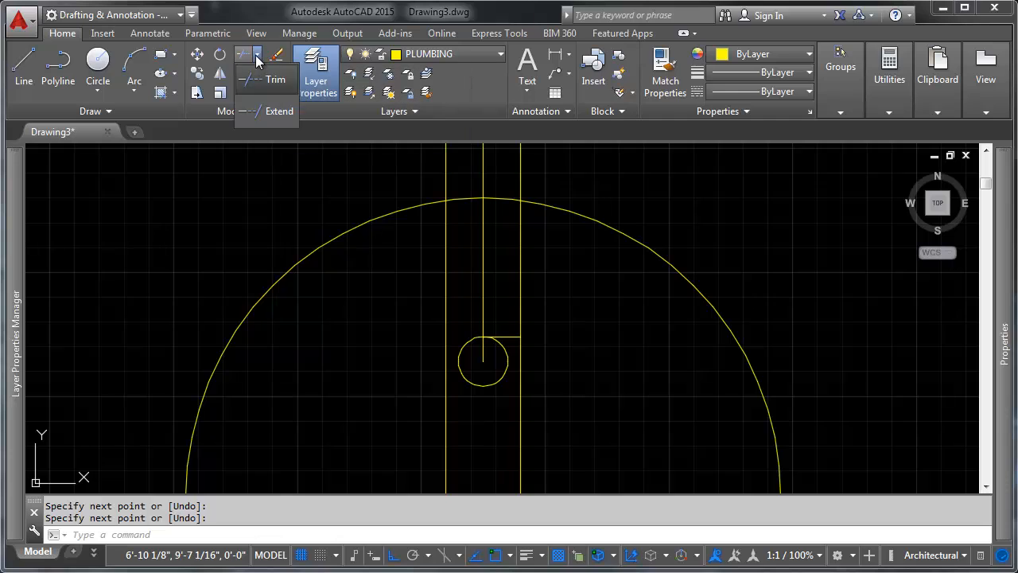
left_click(254, 111)
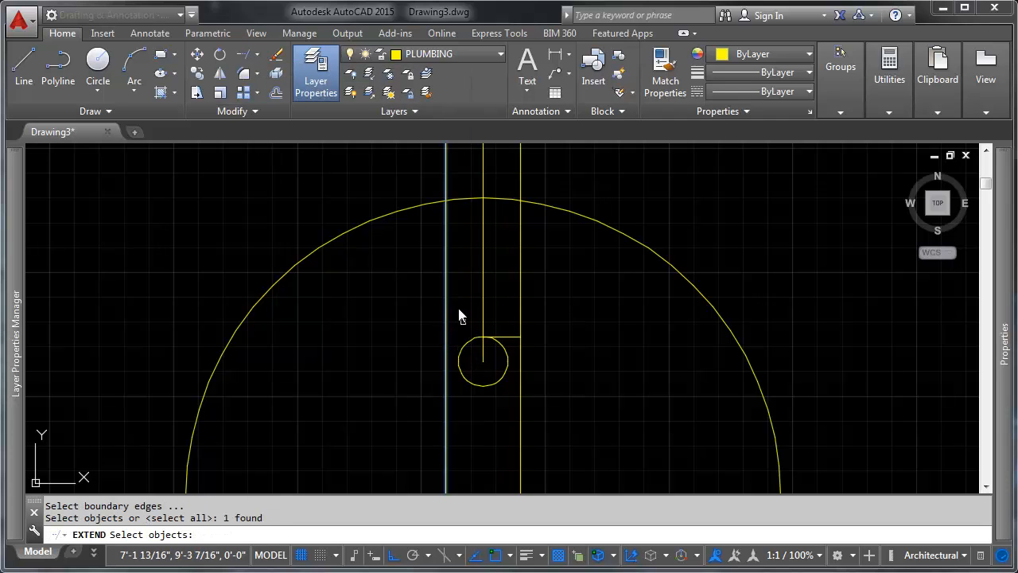
left_click(473, 335)
scroll(478, 337, "up", 3)
left_click(520, 307)
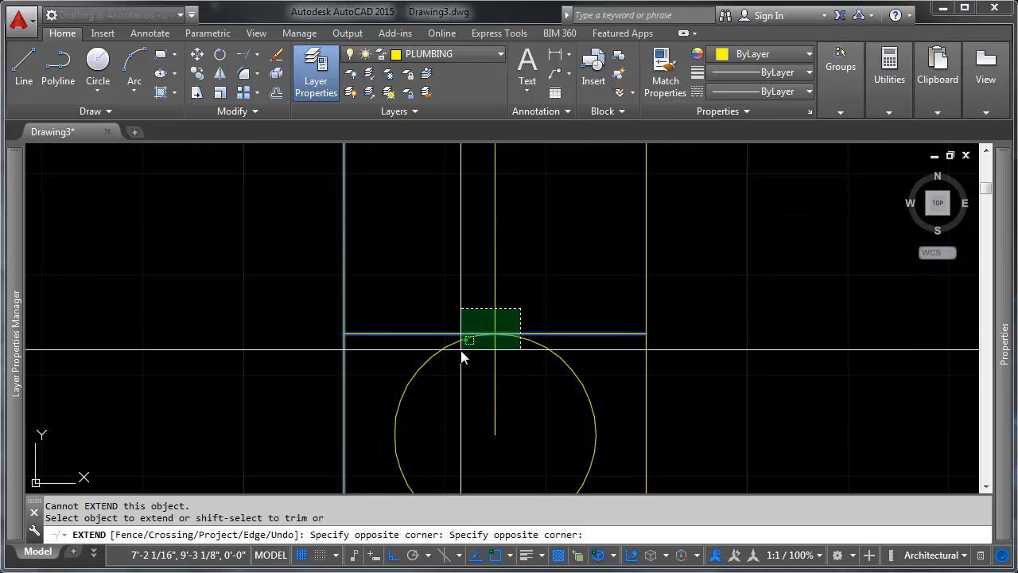
left_click(461, 348)
scroll(497, 369, "down", 2)
scroll(497, 369, "down", 2)
key("Escape")
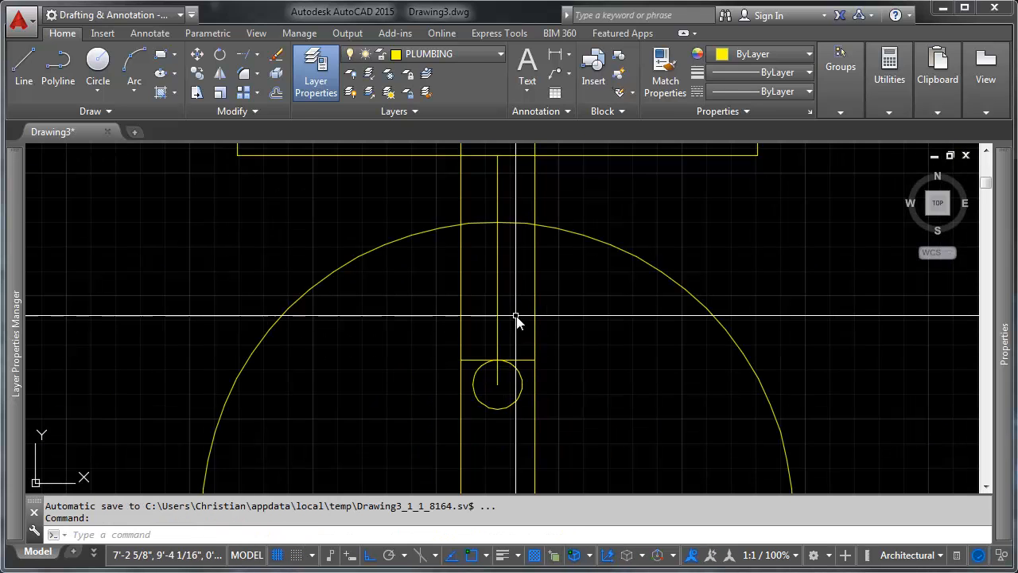
Erase the short middle vertical line between the rectangle and the small circle's centre.
middle_click_drag(518, 320, 528, 357)
type("e")
key("Return")
left_click(518, 311)
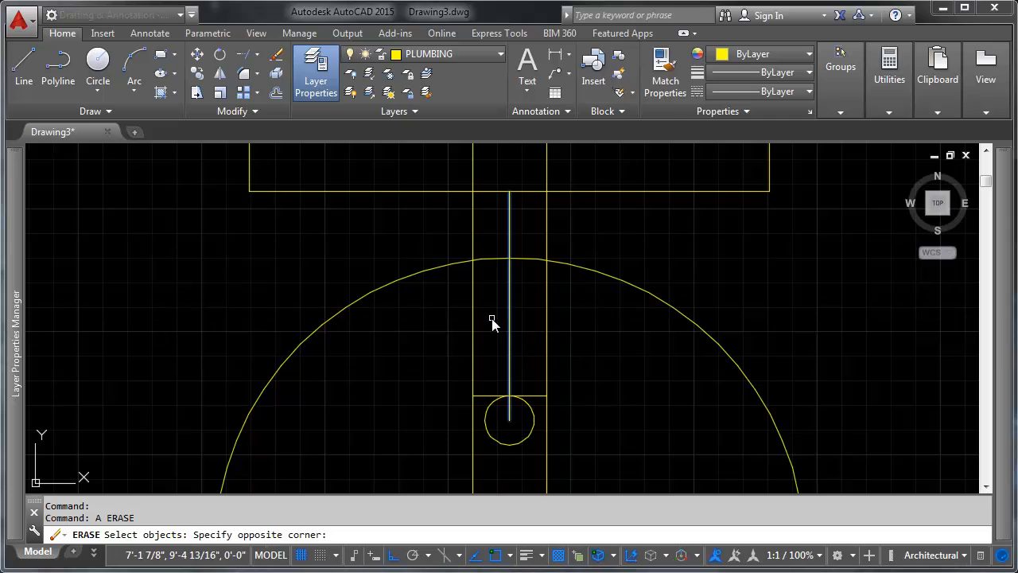
left_click(493, 323)
scroll(529, 394, "down", 3)
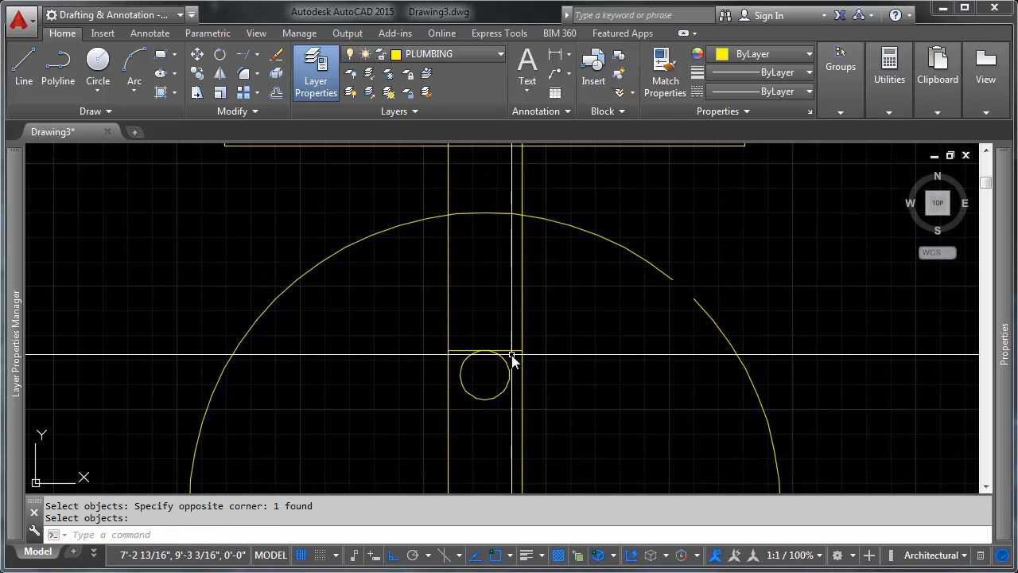
scroll(491, 357, "up", 6)
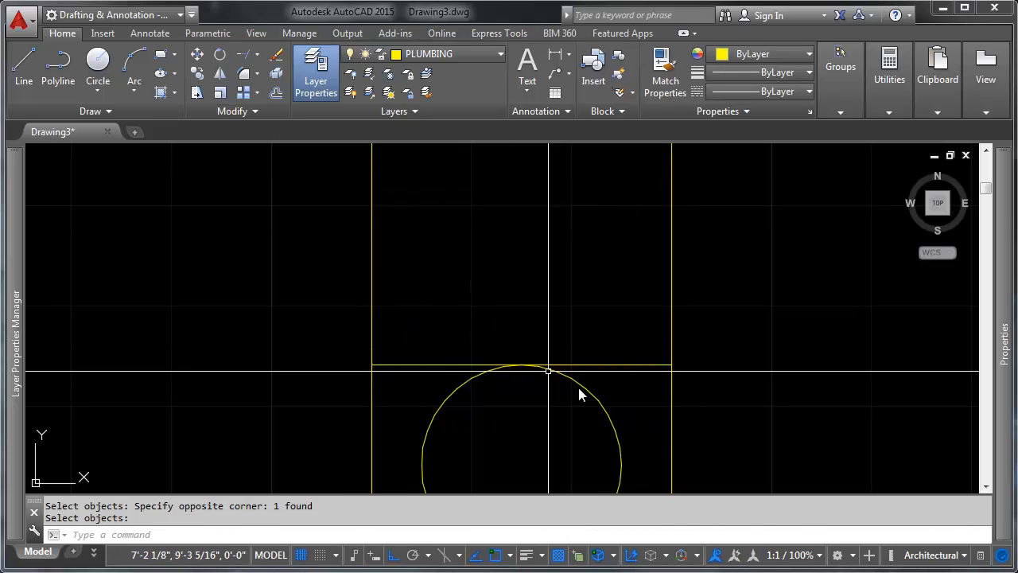
left_click(182, 15)
left_click(192, 13)
left_click(193, 15)
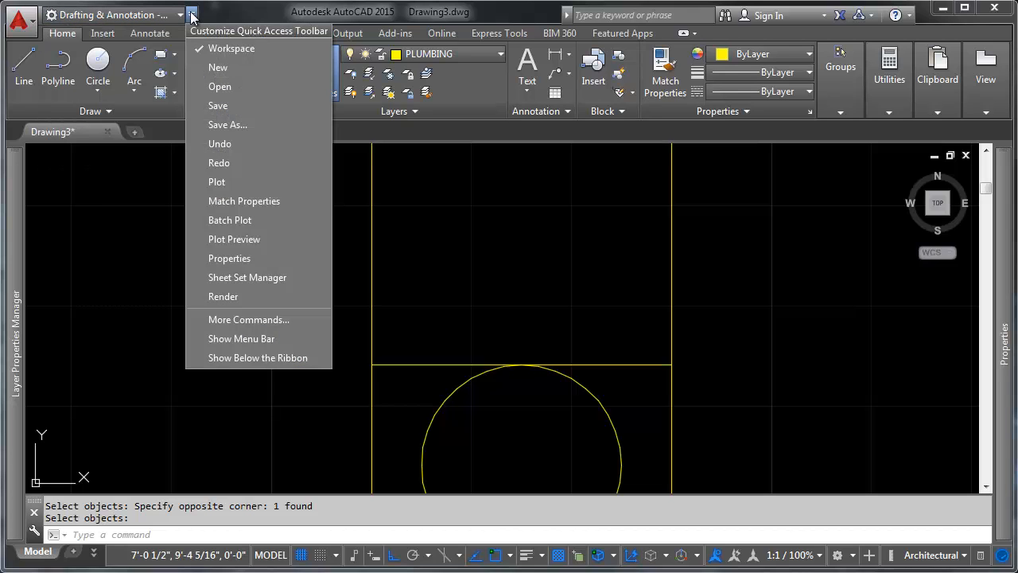
left_click(211, 13)
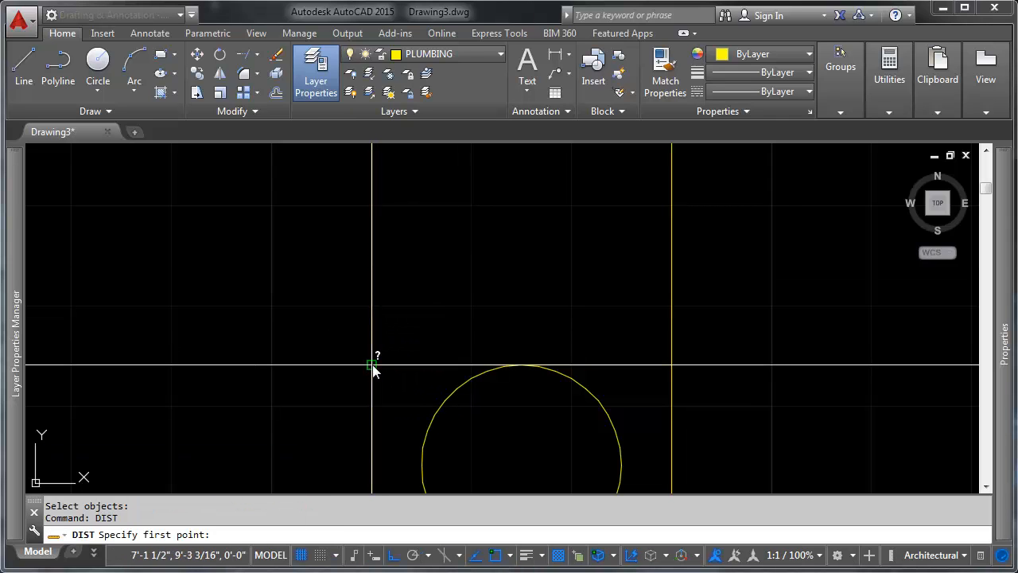
Measure the length of the horizontal line between the two vertical lines.
left_click(521, 365)
left_click(671, 364)
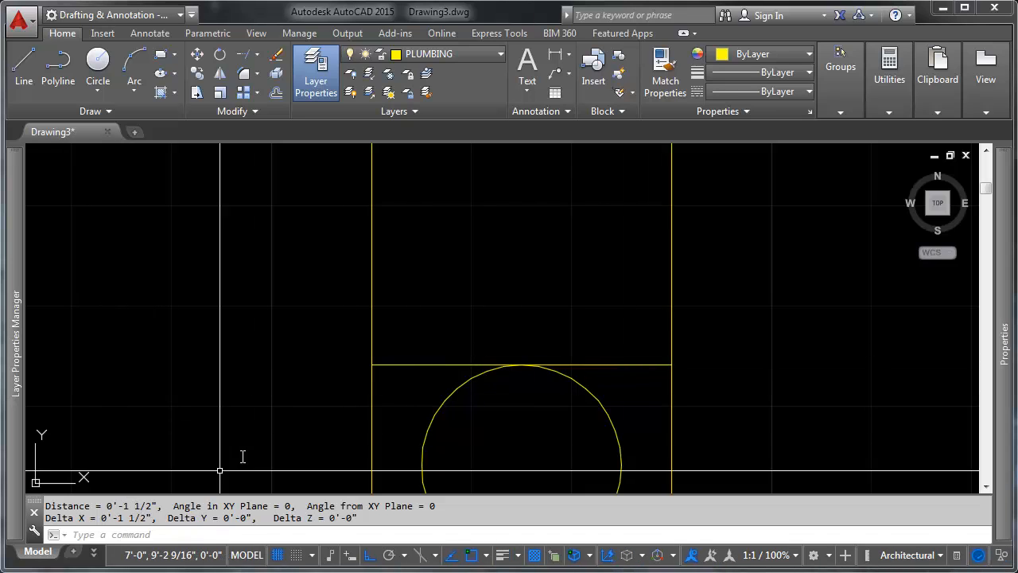
Fillet the corner between the left vertical line and the horizontal line, using half the horizontal line's length (3/4") as the radius.
scroll(473, 329, "down", 5)
middle_click_drag(509, 312, 555, 291)
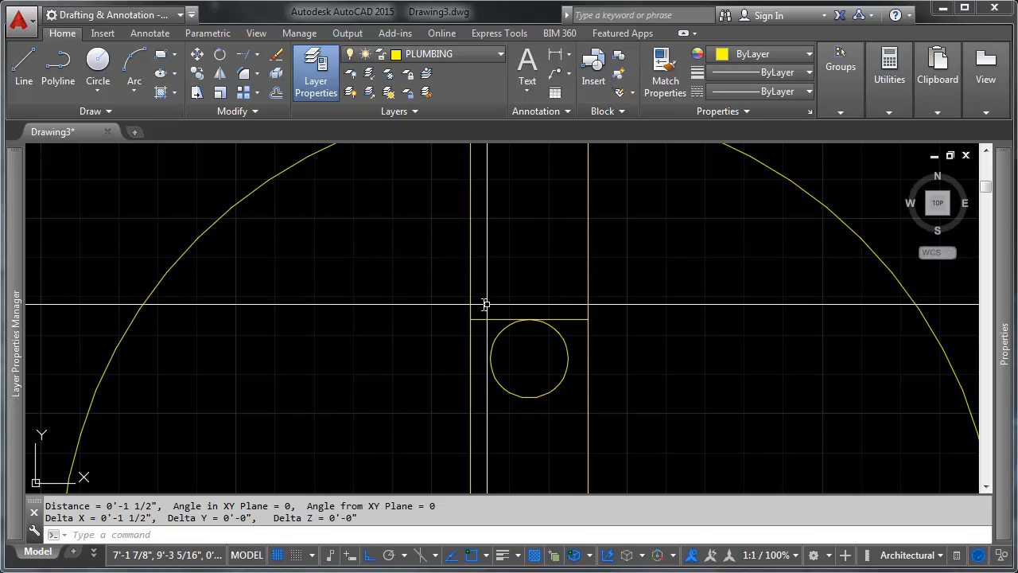
middle_click_drag(563, 271, 506, 320)
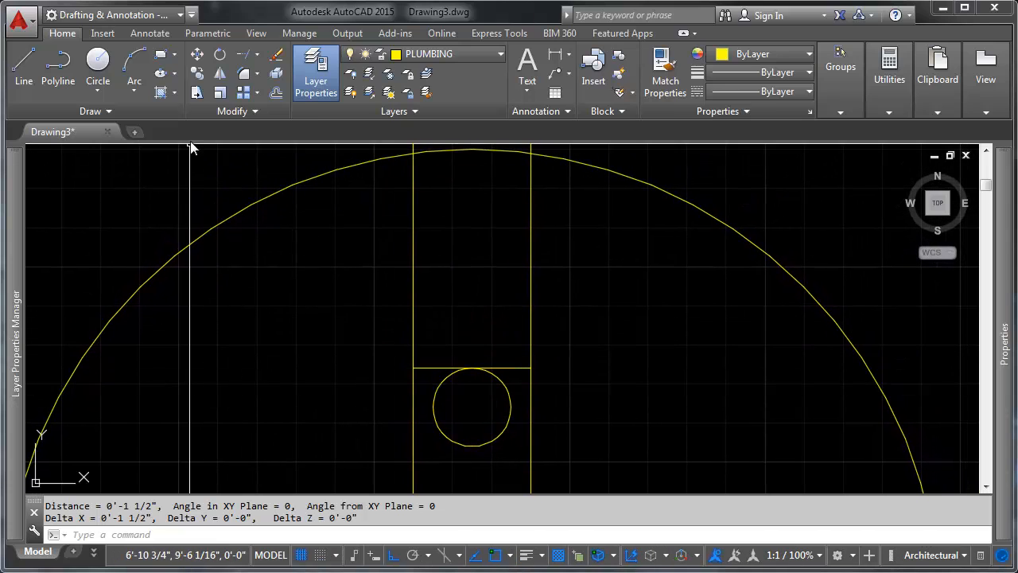
left_click(248, 76)
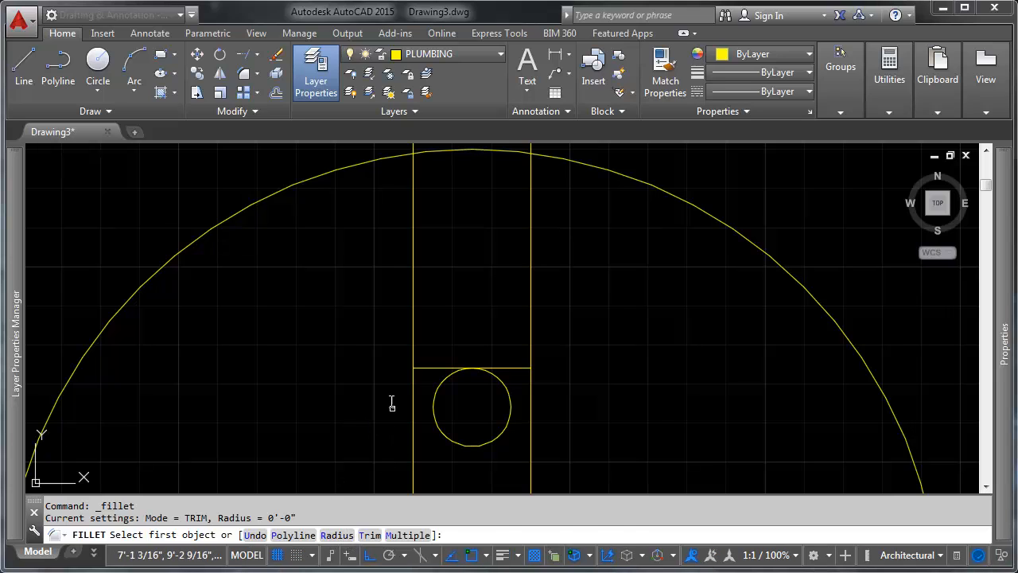
type("r")
key("Return")
left_click(413, 368)
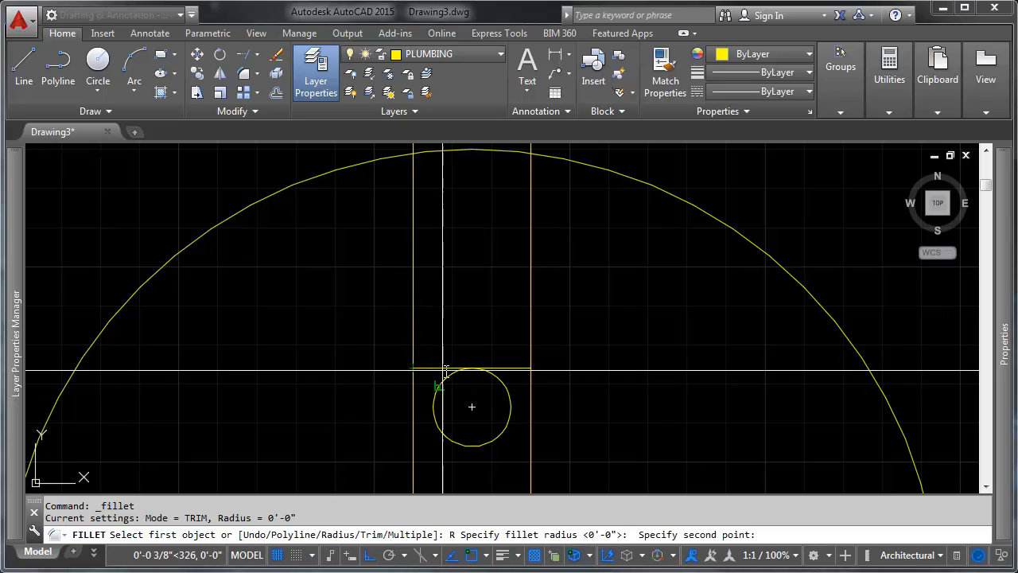
left_click(468, 363)
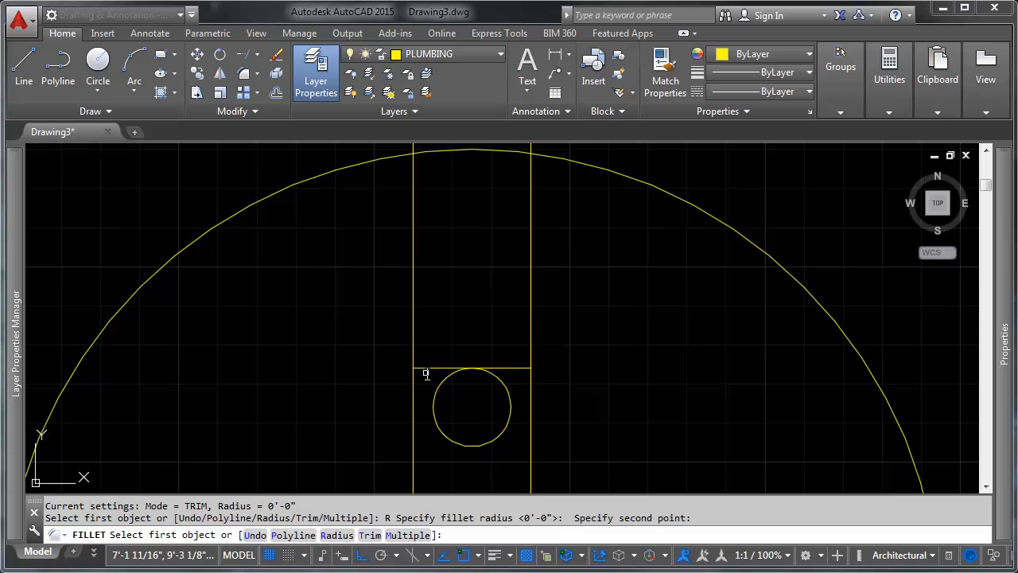
left_click(430, 367)
left_click(414, 330)
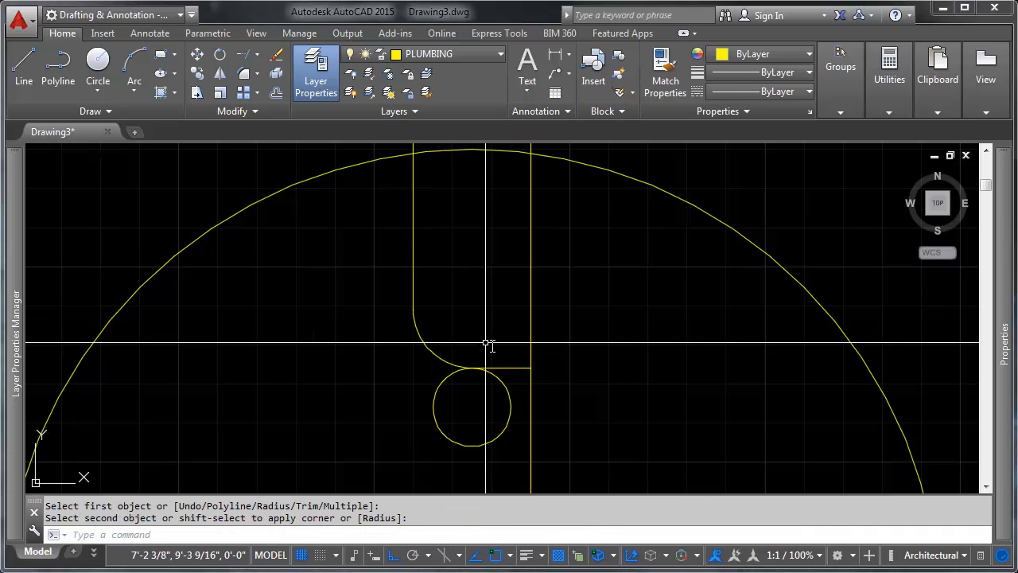
Fillet the corner between the short horizontal line and the right vertical line with the 3/4" radius.
key("Return")
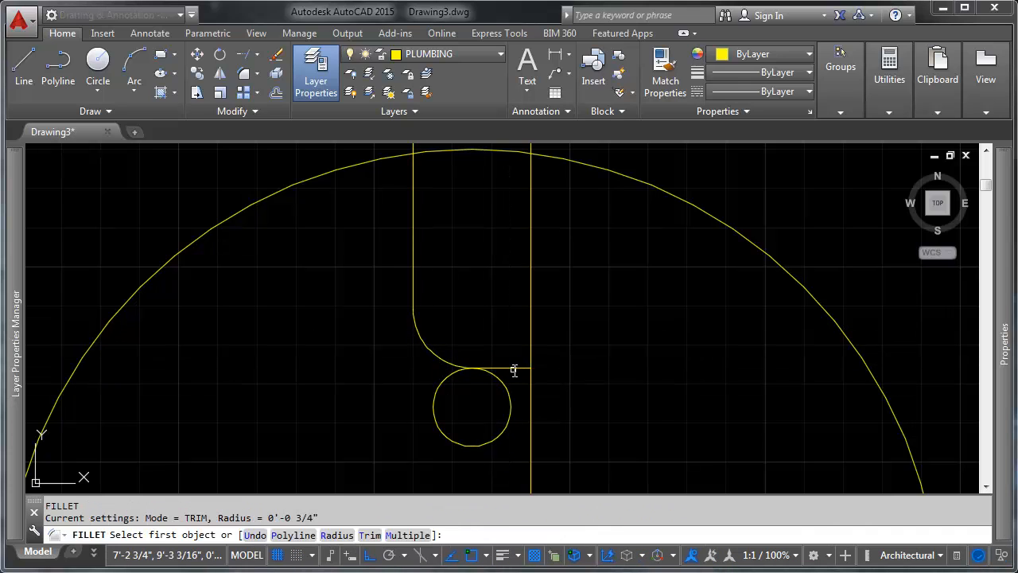
left_click(523, 368)
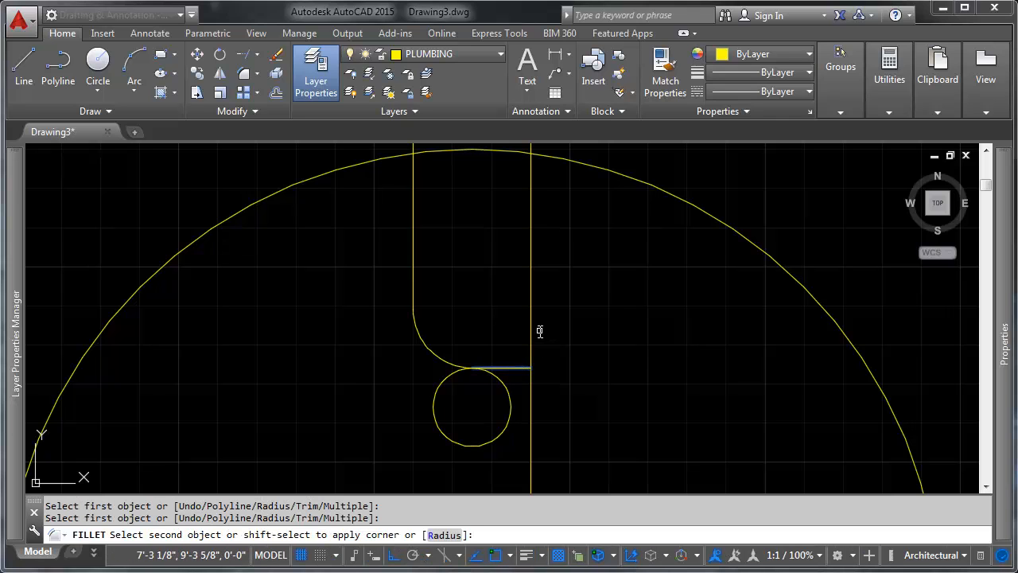
scroll(532, 327, "down", 5)
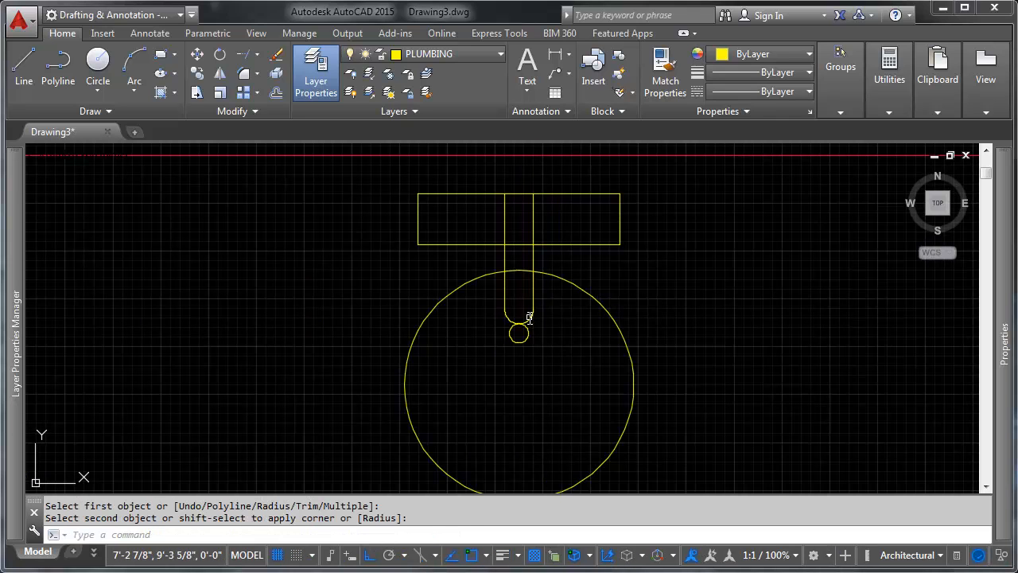
left_click(529, 311)
key("Return")
scroll(524, 318, "up", 3)
scroll(524, 318, "up", 2)
scroll(537, 326, "down", 6)
scroll(543, 300, "up", 3)
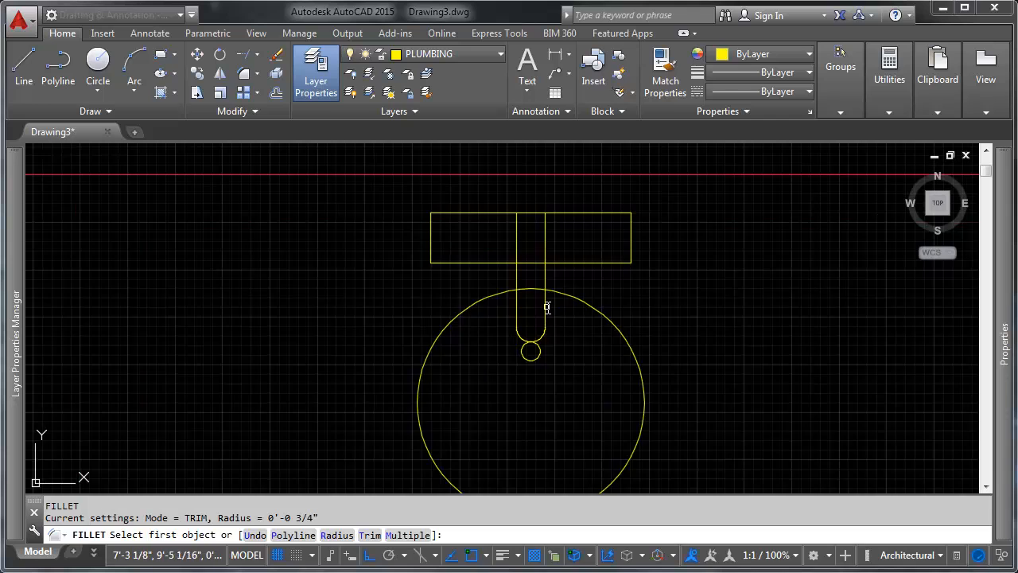
key("Return")
middle_click_drag(539, 196, 539, 232)
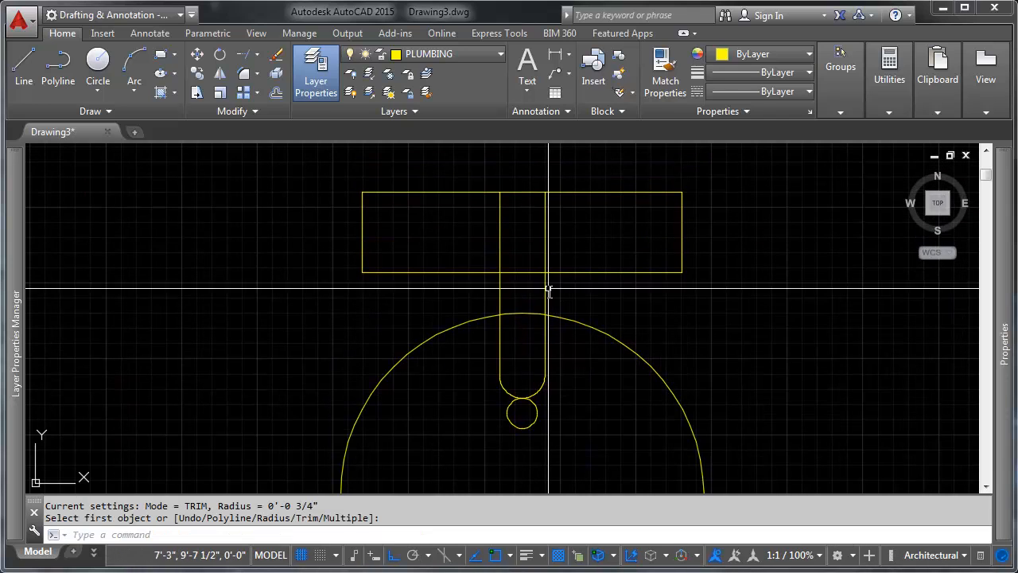
left_click(257, 54)
left_click(243, 73)
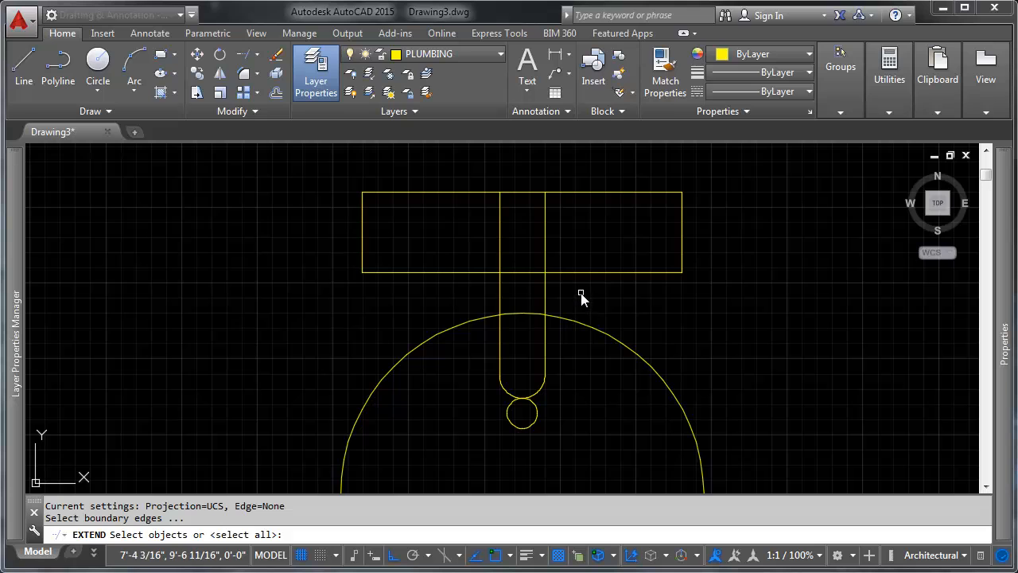
key("Return")
left_click(534, 253)
left_click(521, 327)
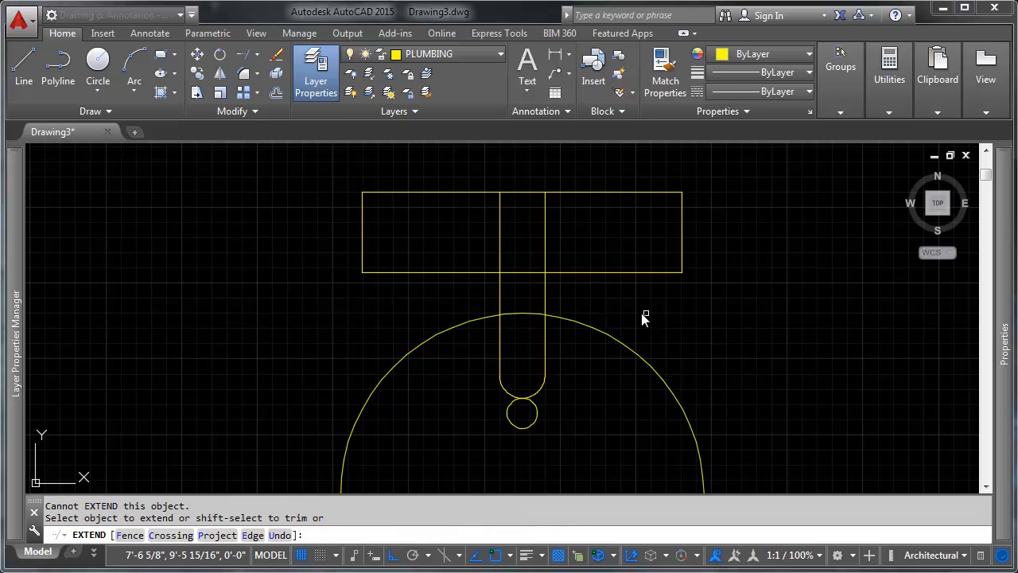
key("Return")
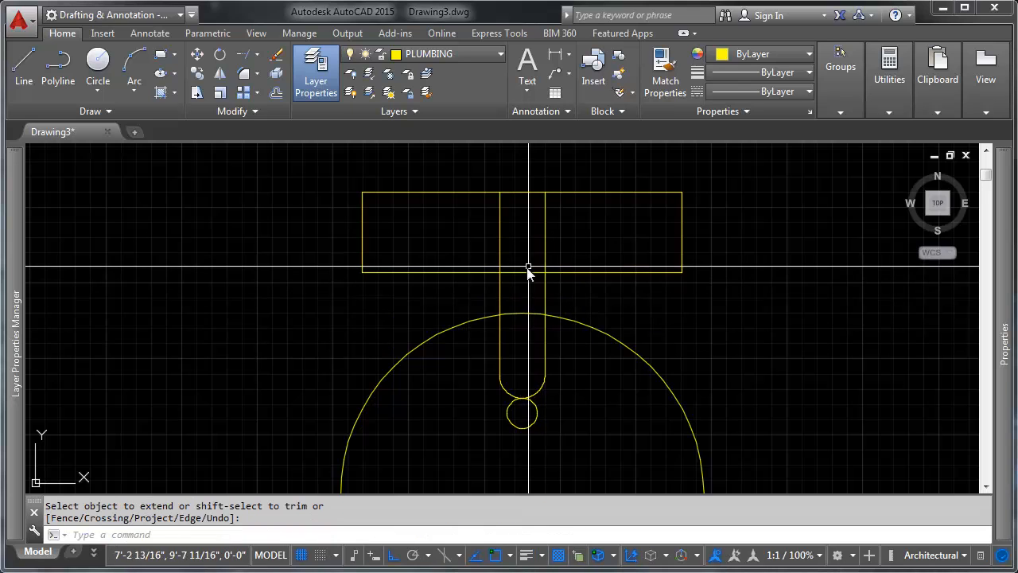
key("Return")
left_click(718, 186)
left_click(337, 430)
key("Return")
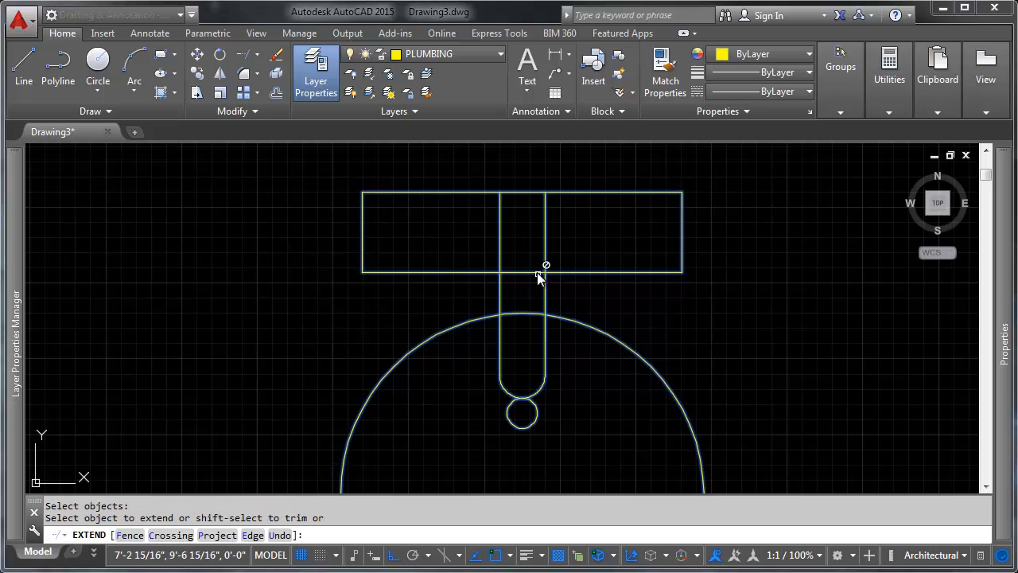
left_click(533, 254)
left_click(529, 257)
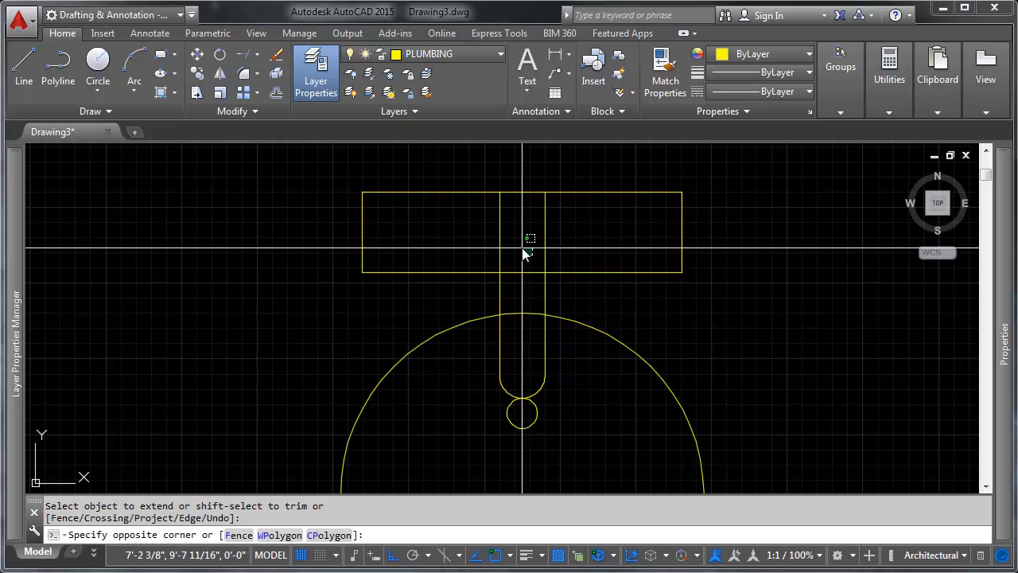
left_click(244, 53)
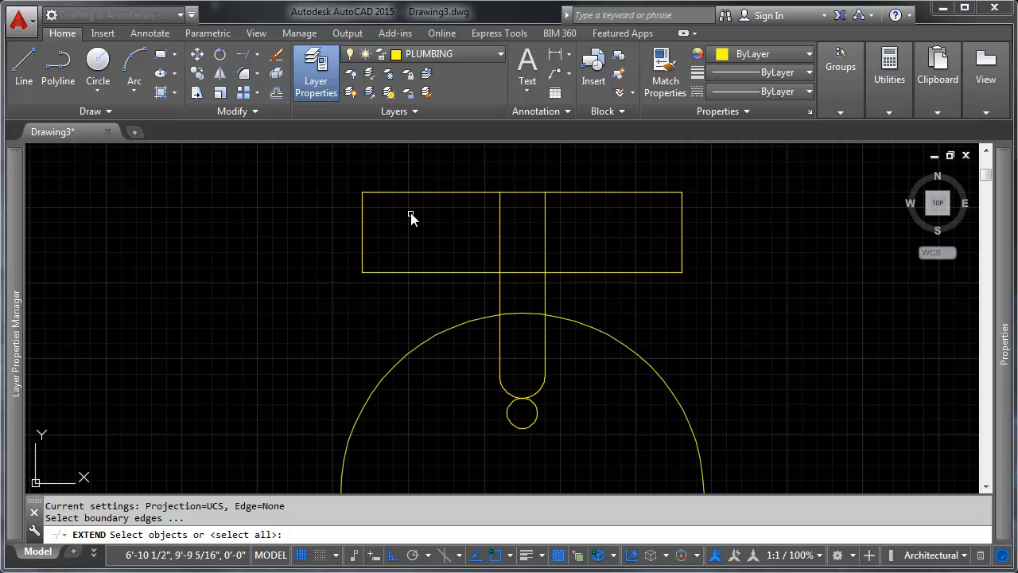
left_click(599, 236)
left_click(446, 342)
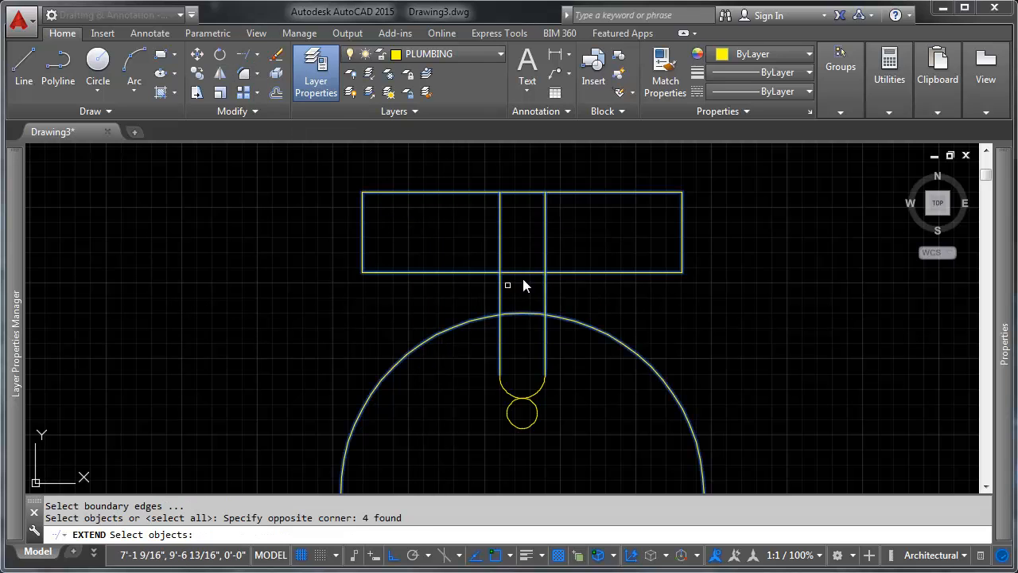
key("Return")
left_click(538, 253)
left_click(521, 329)
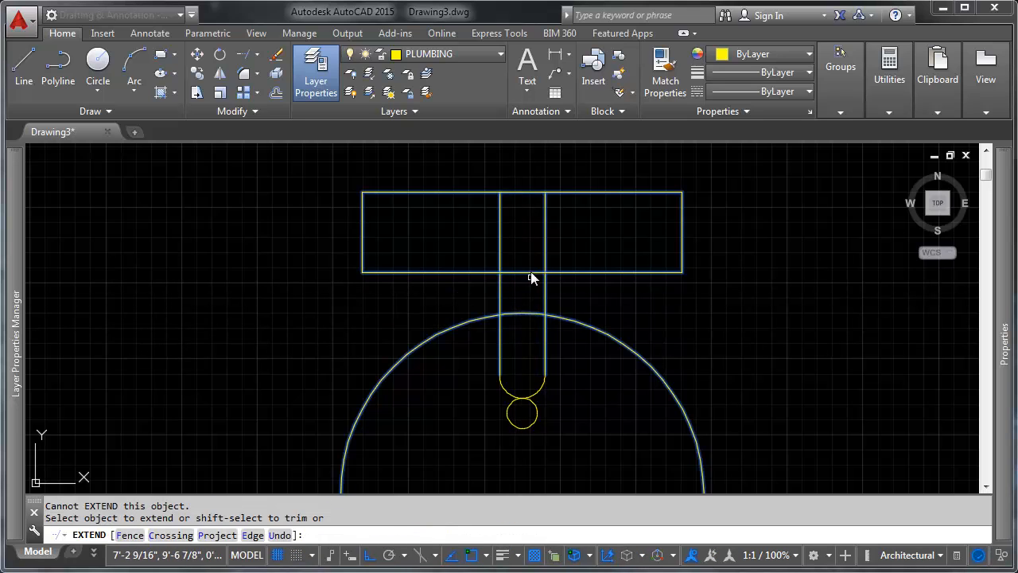
key("Return")
left_click(532, 263)
left_click(518, 324)
key("Escape")
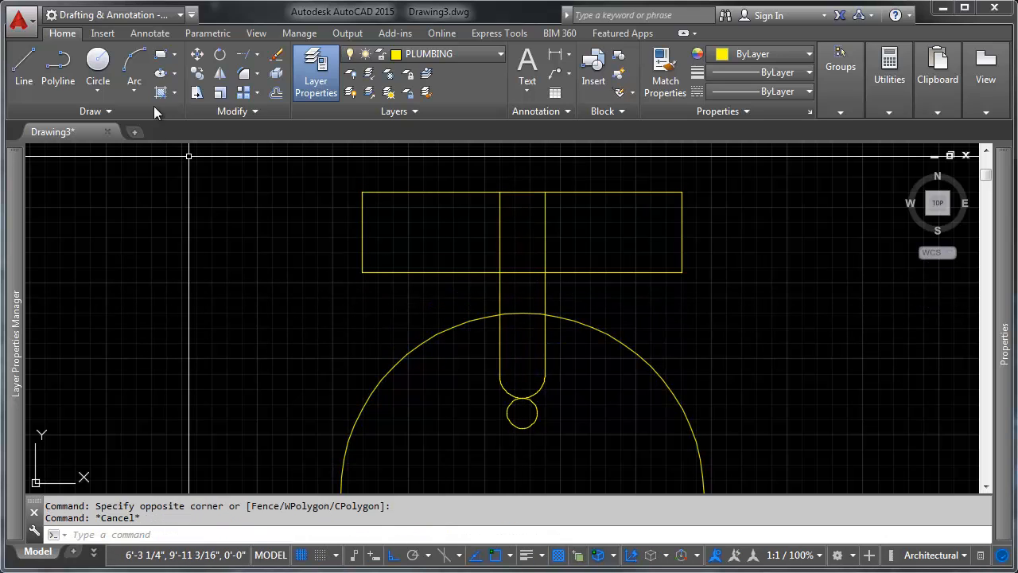
left_click(245, 57)
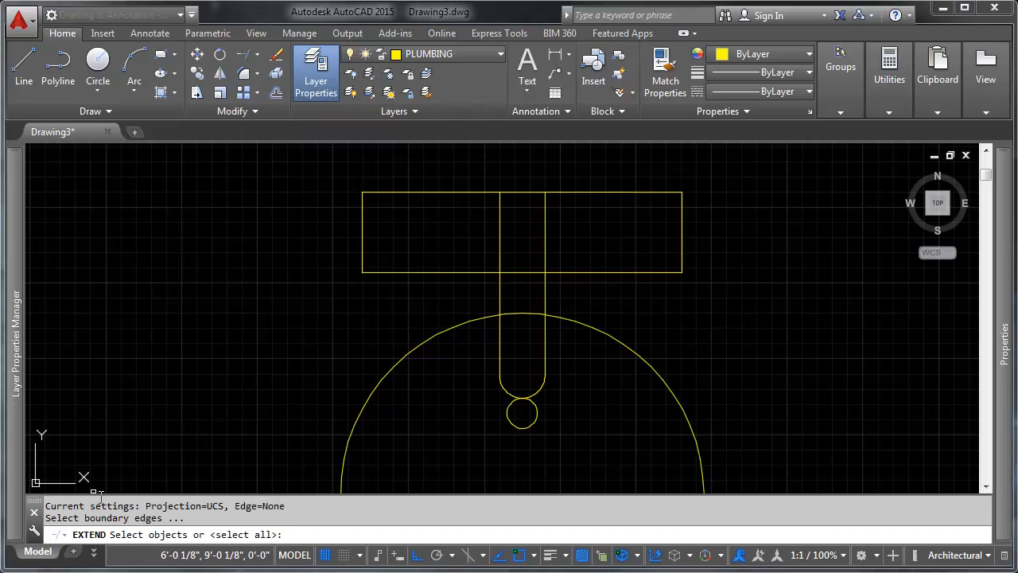
key("Return")
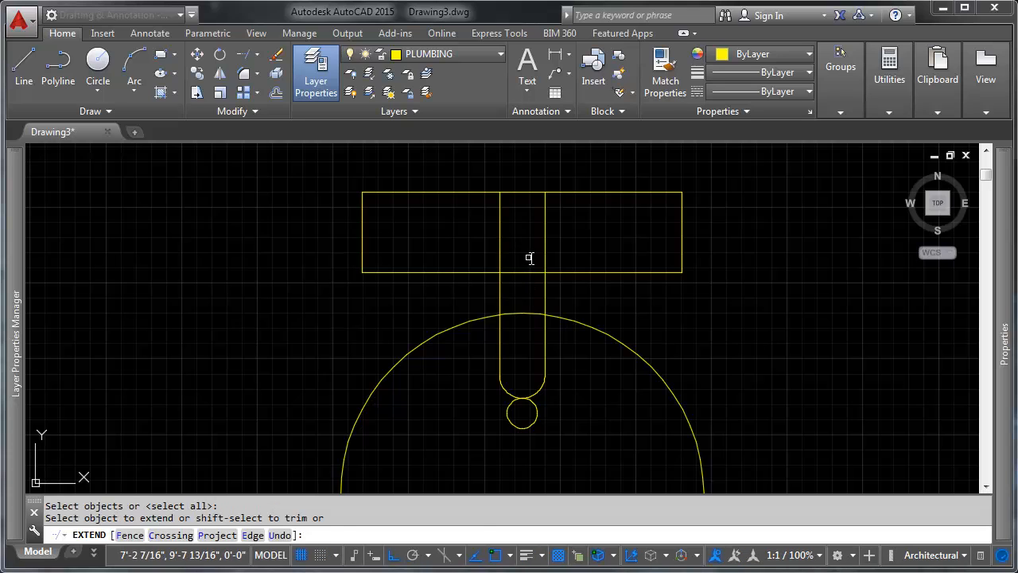
left_click(531, 257)
left_click(511, 323)
left_click(526, 272)
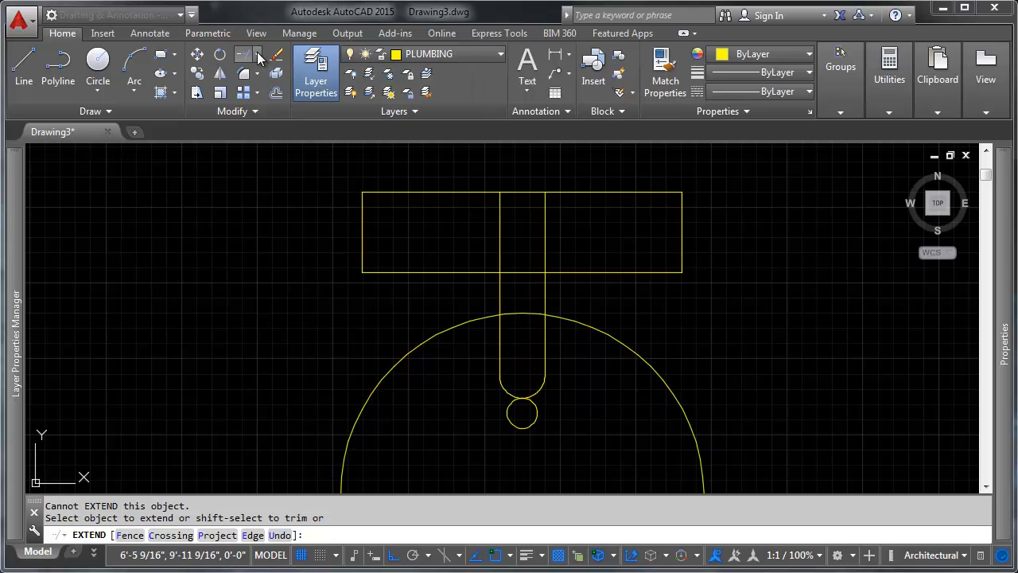
Trim away the portions of the rectangle's lower edge and the large circle that lie between the spout's two vertical lines.
left_click(274, 80)
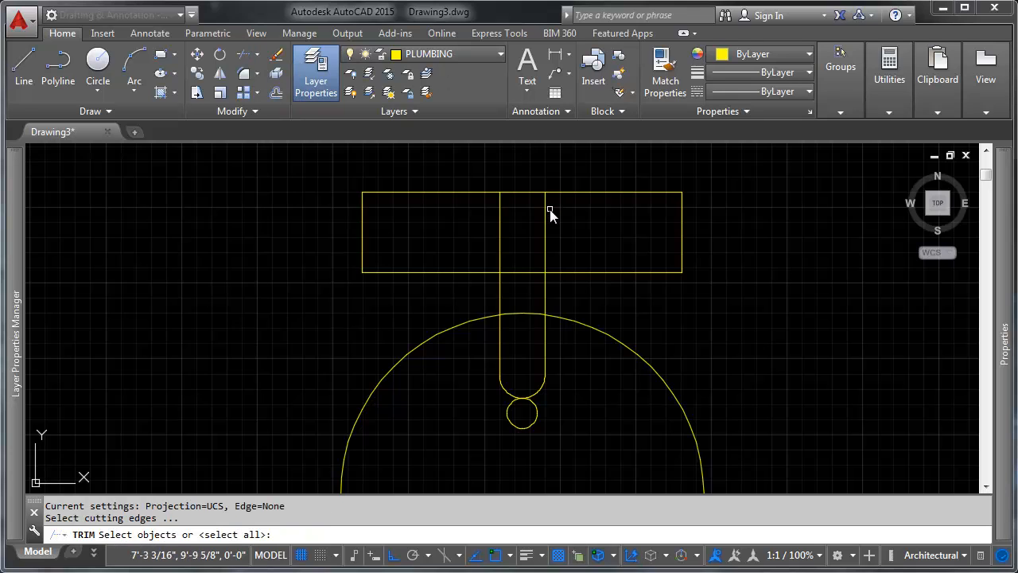
key("Return")
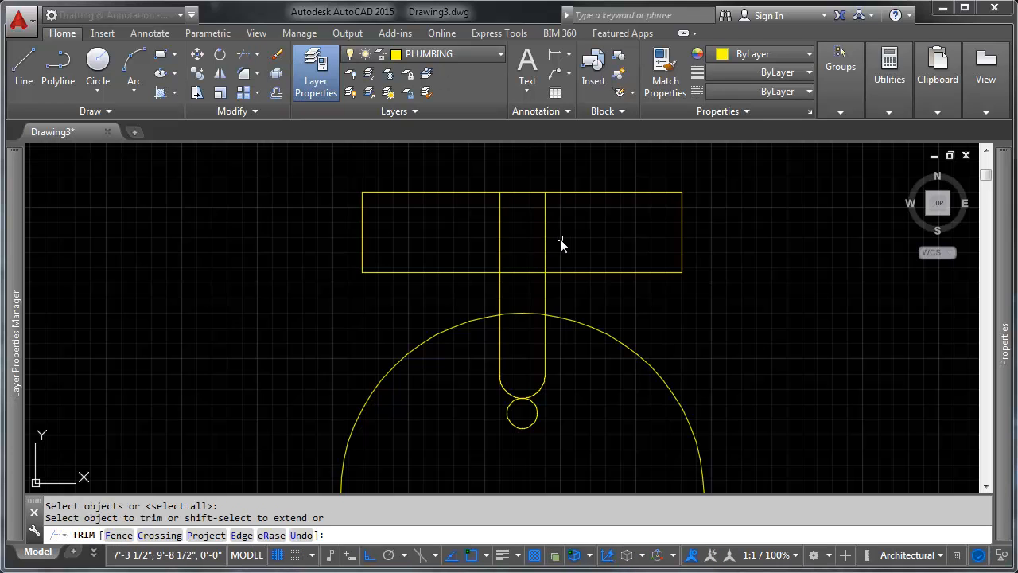
left_click_drag(526, 246, 513, 318)
key("Return")
scroll(549, 243, "down", 3)
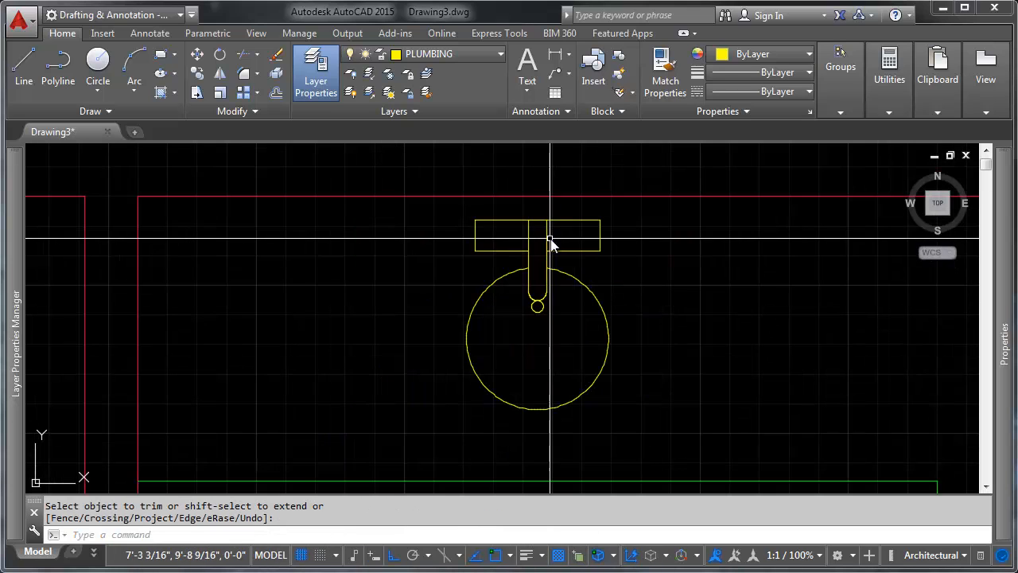
scroll(535, 282, "up", 1)
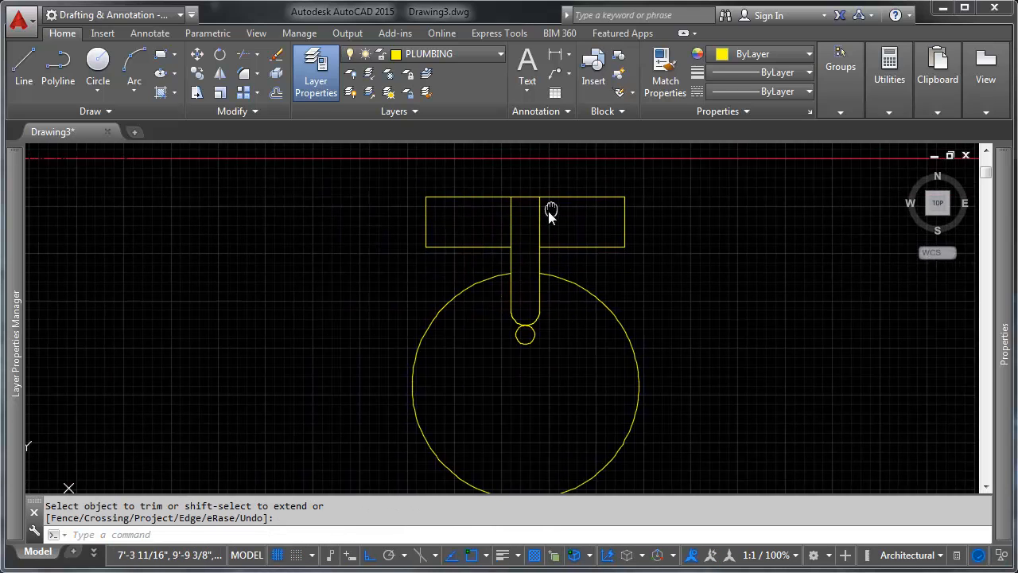
scroll(493, 216, "up", 3)
scroll(478, 220, "up", 2)
scroll(527, 257, "down", 4)
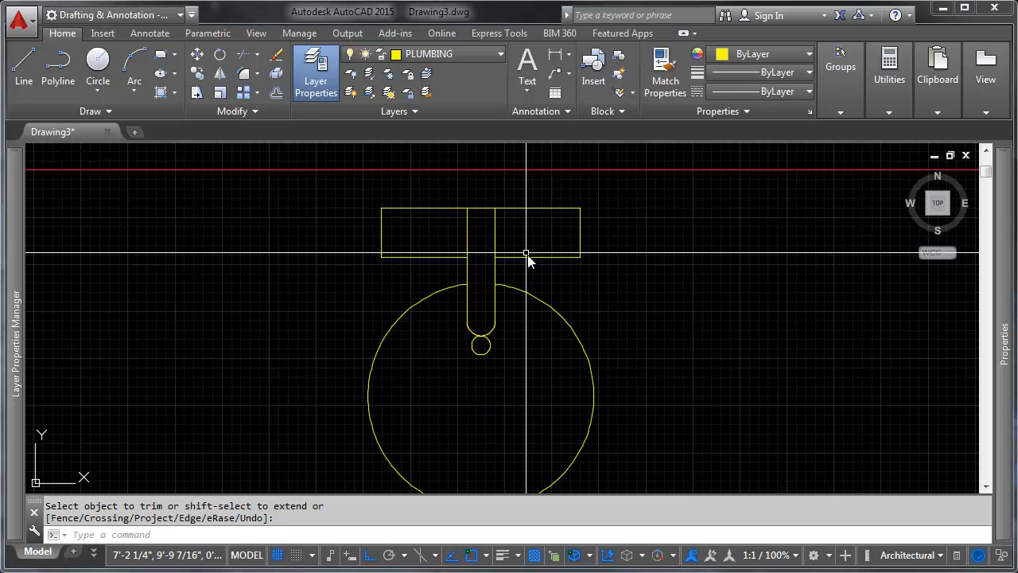
middle_click_drag(516, 220, 517, 198)
scroll(481, 219, "up", 2)
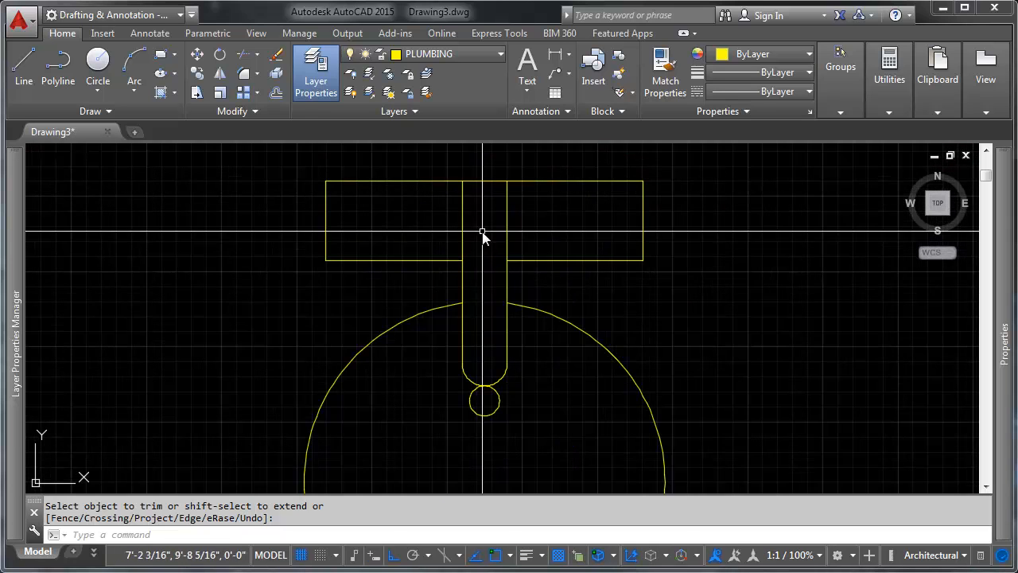
Move the small circle 1" straight down, away from the spout's rounded end.
scroll(521, 270, "down", 4)
scroll(508, 297, "down", 2)
scroll(500, 297, "up", 6)
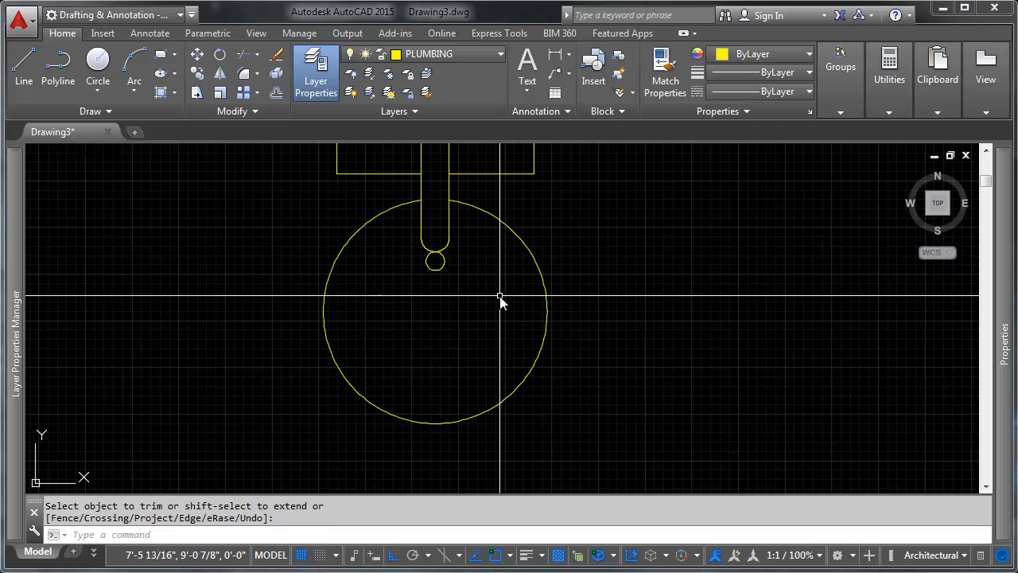
left_click(521, 238)
left_click(476, 279)
scroll(473, 285, "down", 4)
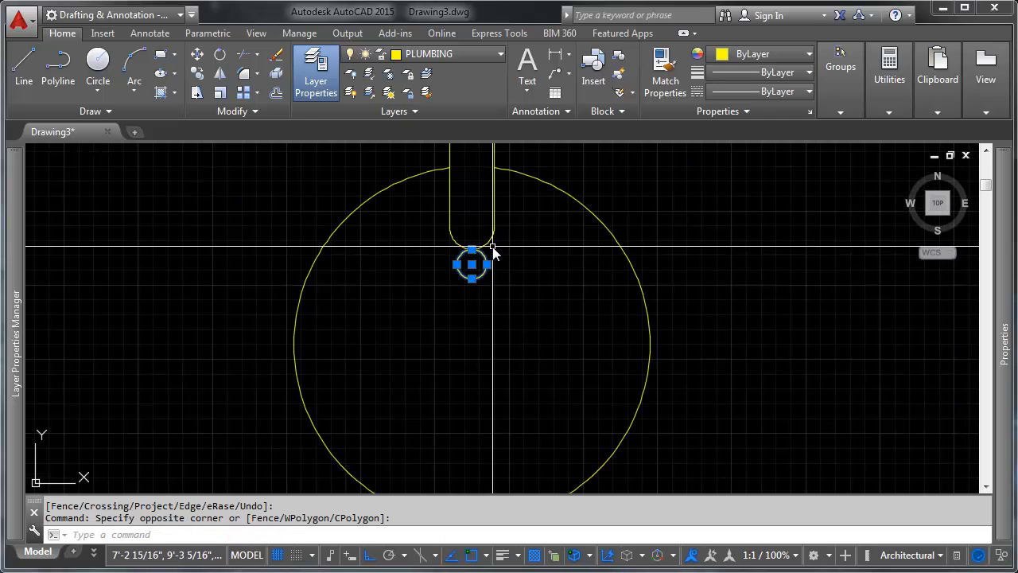
middle_click_drag(493, 246, 488, 291)
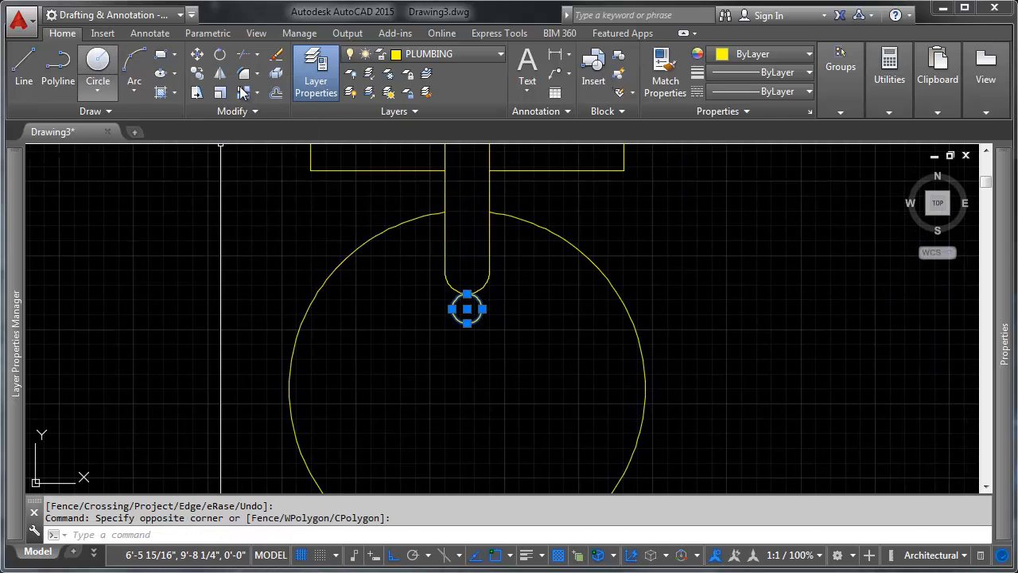
left_click(196, 54)
left_click(721, 227)
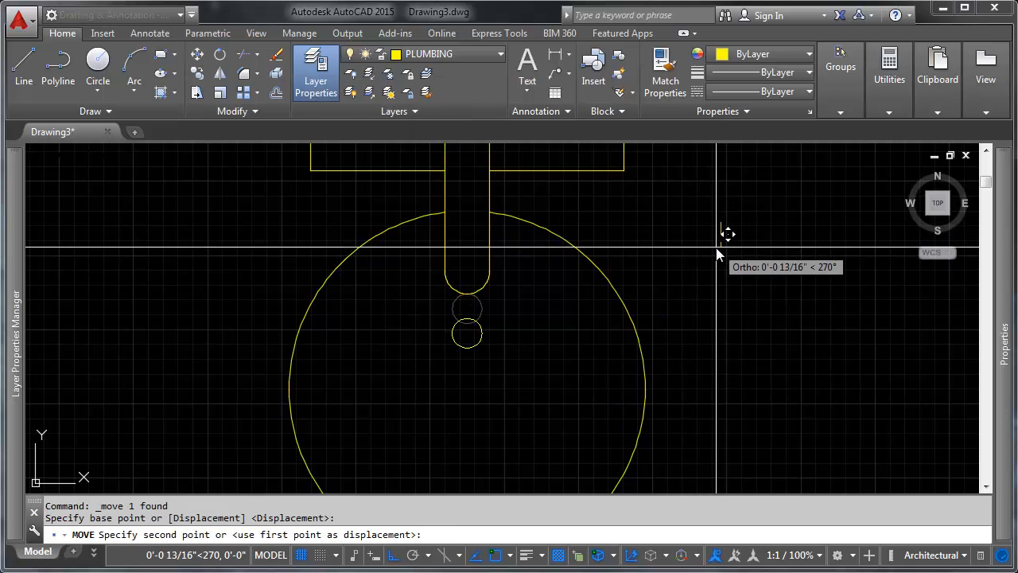
type("1")
key("Return")
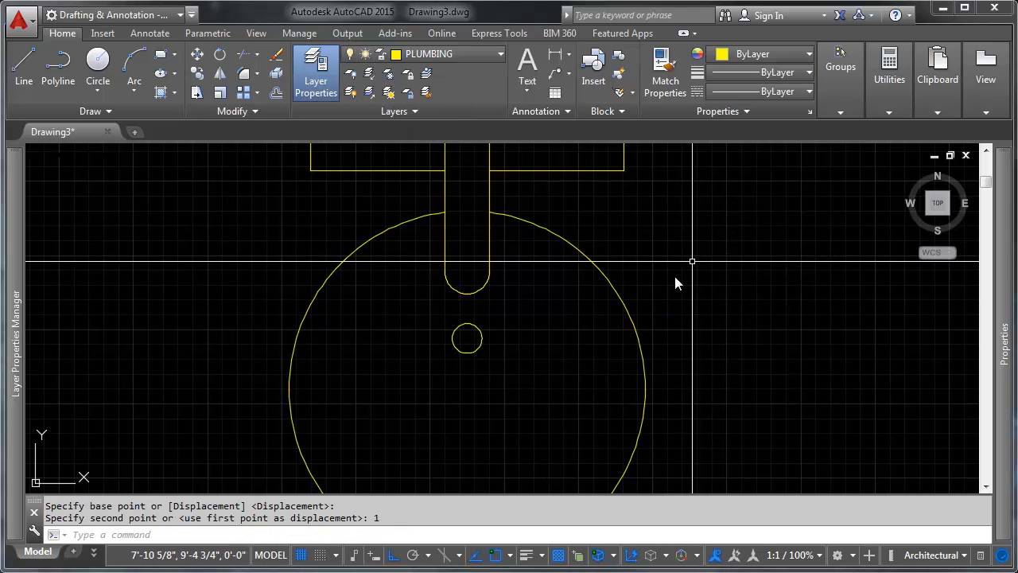
Copy the complete sink fixture horizontally to the right, placing one duplicate along the same upper wall.
scroll(692, 274, "down", 6)
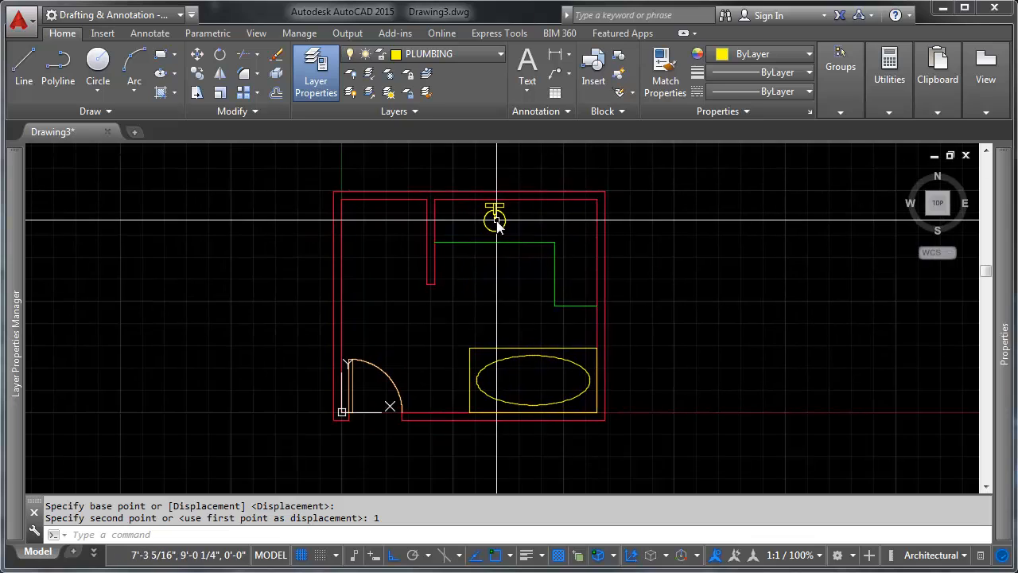
scroll(493, 217, "up", 5)
mouse_move(560, 328)
middle_mouse_down()
mouse_move(450, 277)
mouse_move(476, 380)
middle_mouse_up()
left_click(328, 438)
left_click(474, 183)
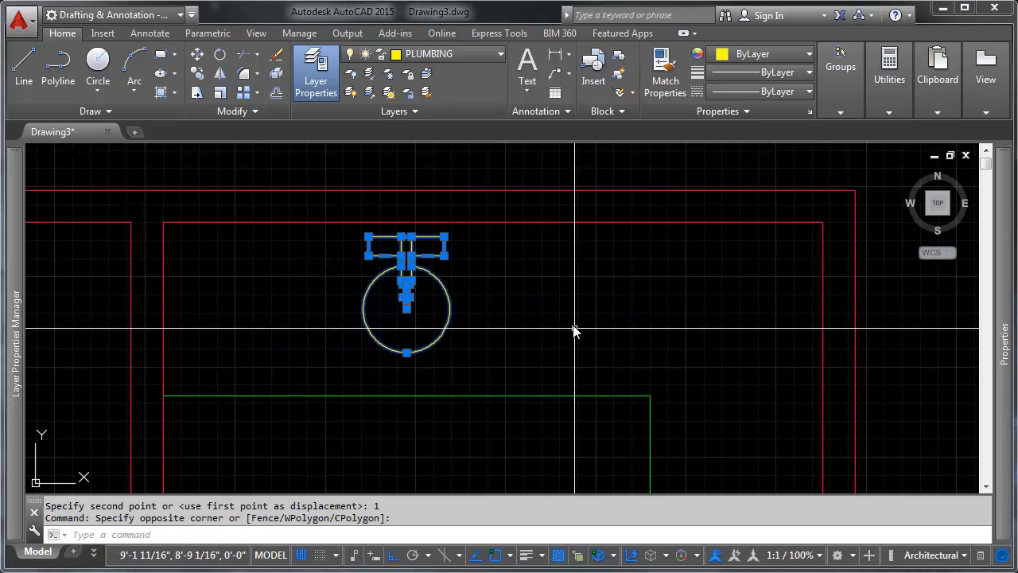
scroll(572, 329, "down", 6)
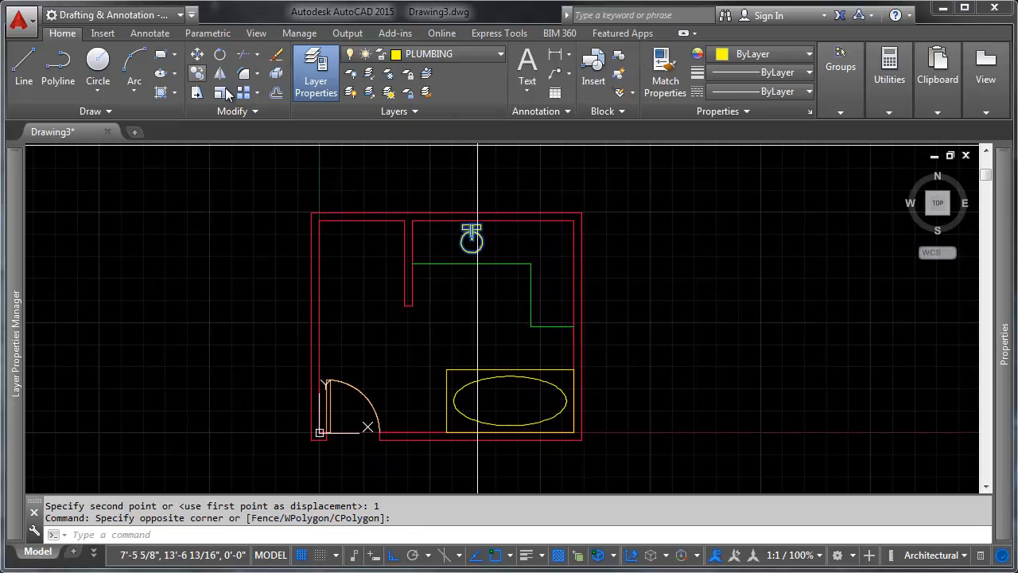
left_click(197, 73)
scroll(548, 271, "up", 6)
left_click(272, 223)
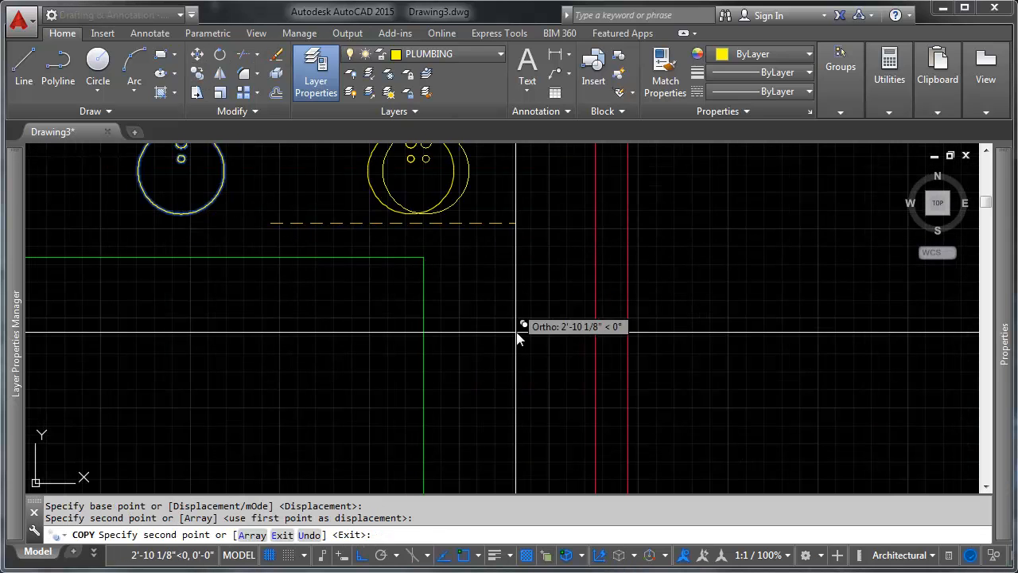
key("Return")
scroll(517, 326, "down", 4)
scroll(473, 262, "up", 6)
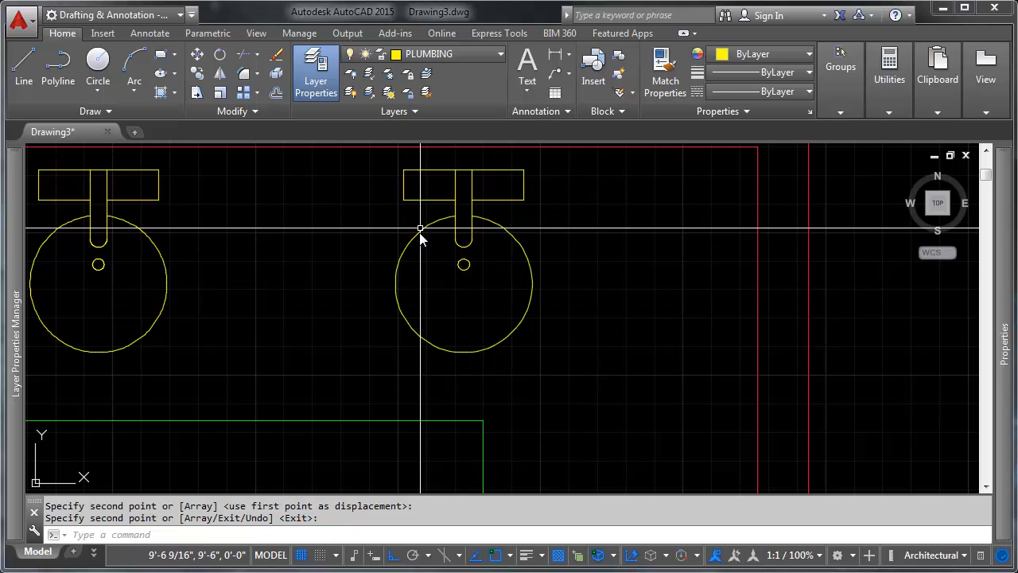
Set the SNAPANG system variable to 45 degrees.
middle_click_drag(220, 309, 405, 329)
scroll(632, 249, "down", 2)
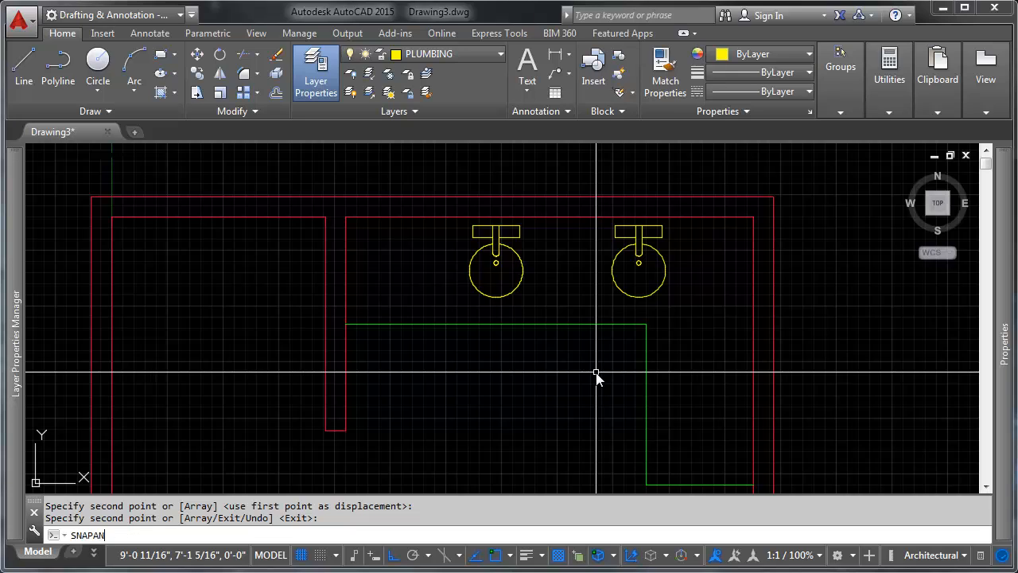
key("Return")
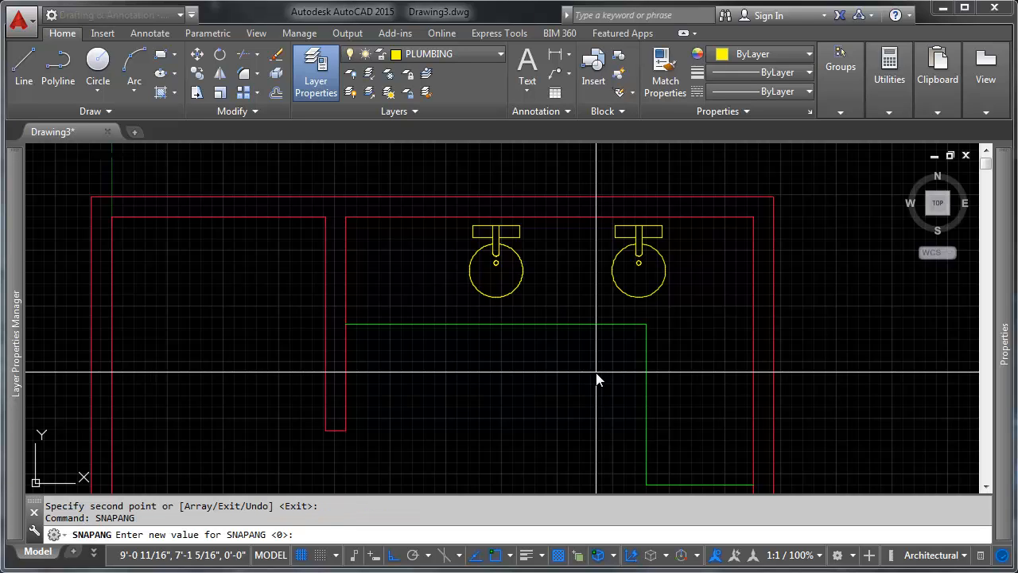
type("45")
key("Return")
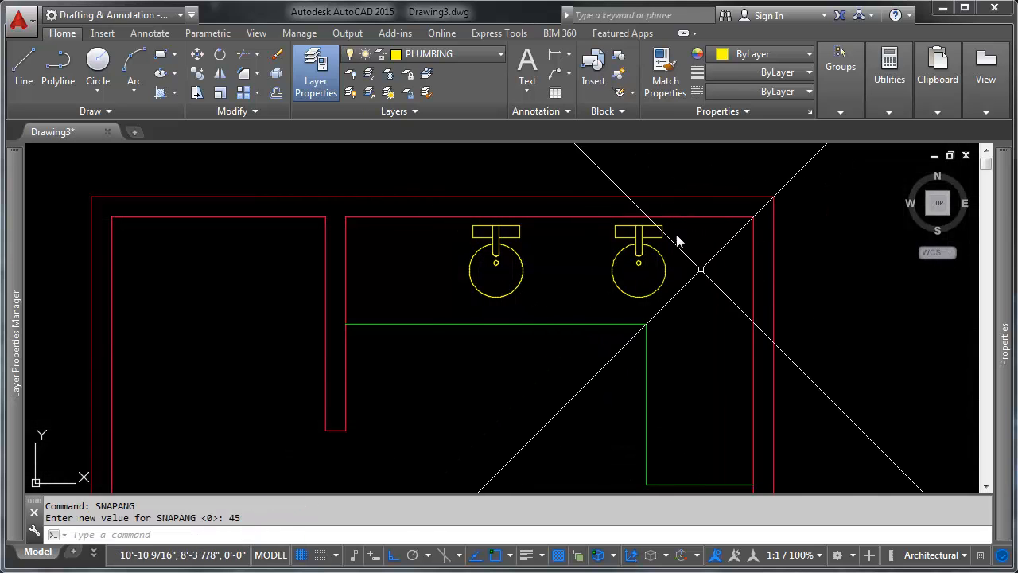
Mirror the second sink across a 45° line through the green counter's outer corner onto the adjacent wall, erasing the source objects.
middle_click_drag(677, 299, 649, 316)
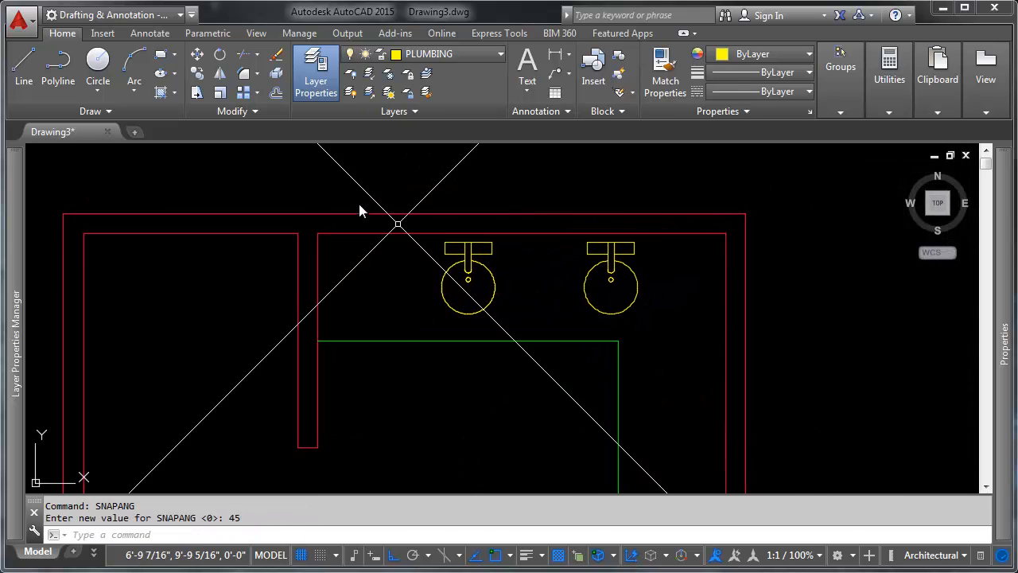
left_click(547, 390)
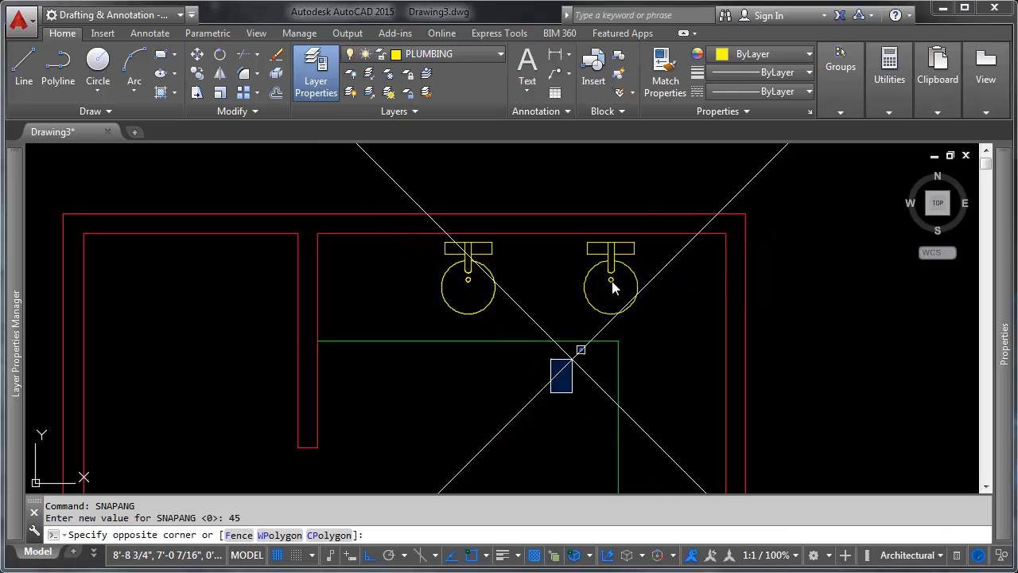
left_click(667, 213)
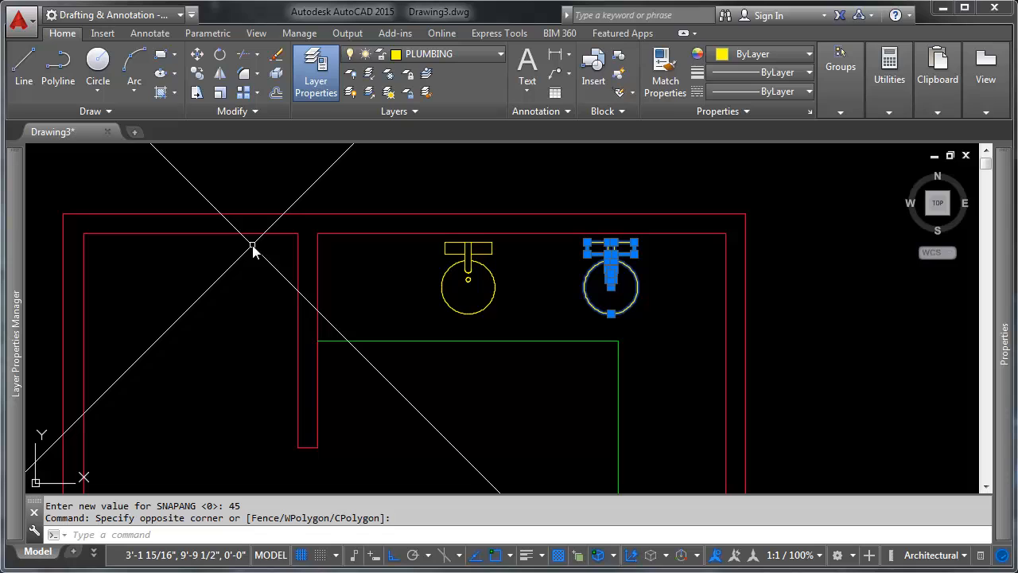
left_click(221, 74)
left_click(618, 341)
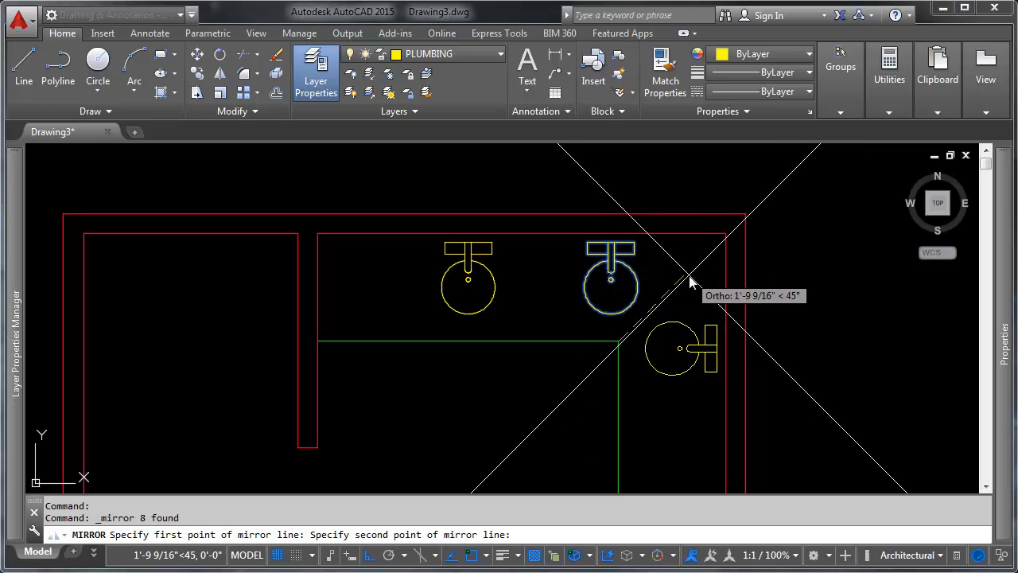
left_click(688, 275)
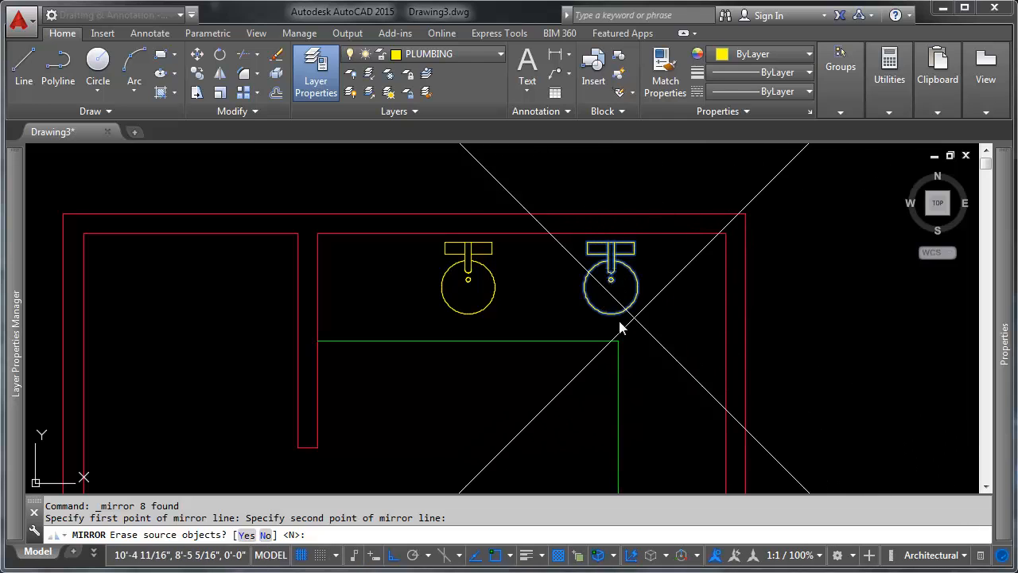
type("Y")
key("Return")
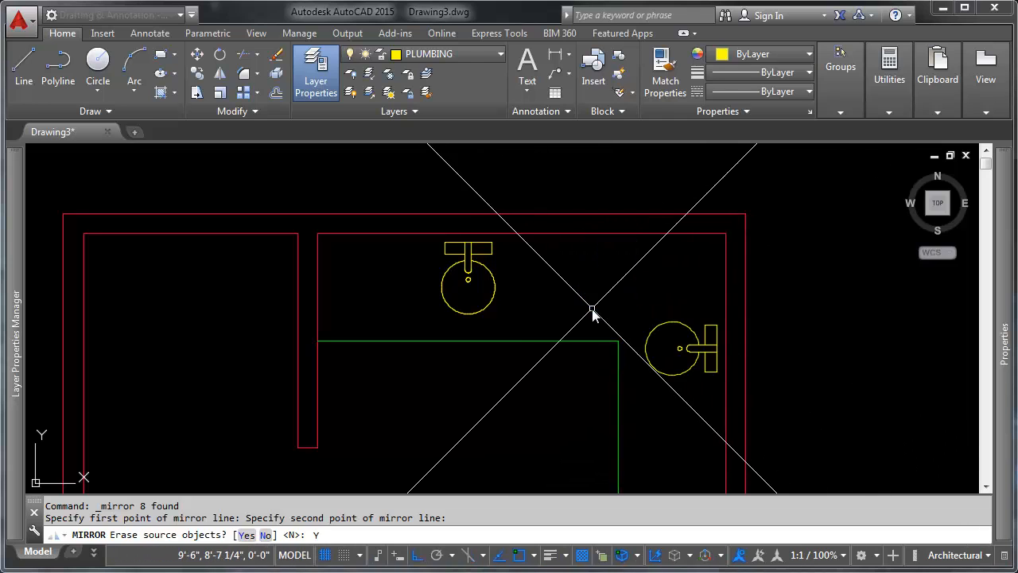
Reset the SNAPANG system variable to 0.
scroll(715, 264, "down", 2)
scroll(652, 271, "up", 4)
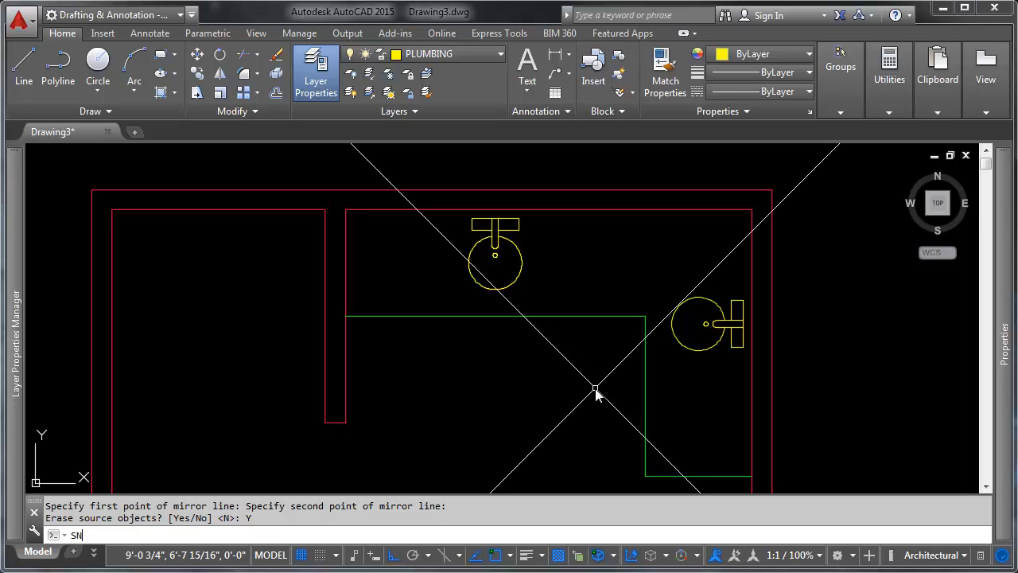
key("Return")
type("0")
key("Return")
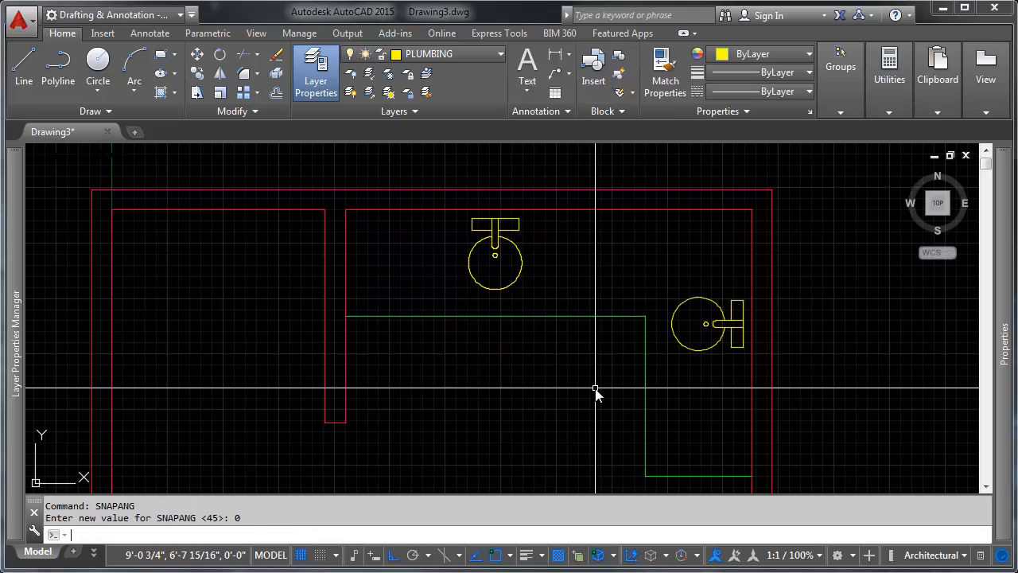
Move the mirrored sink straight down so its basin lines up with the midpoint of the counter's vertical edge.
middle_click_drag(702, 294, 622, 256)
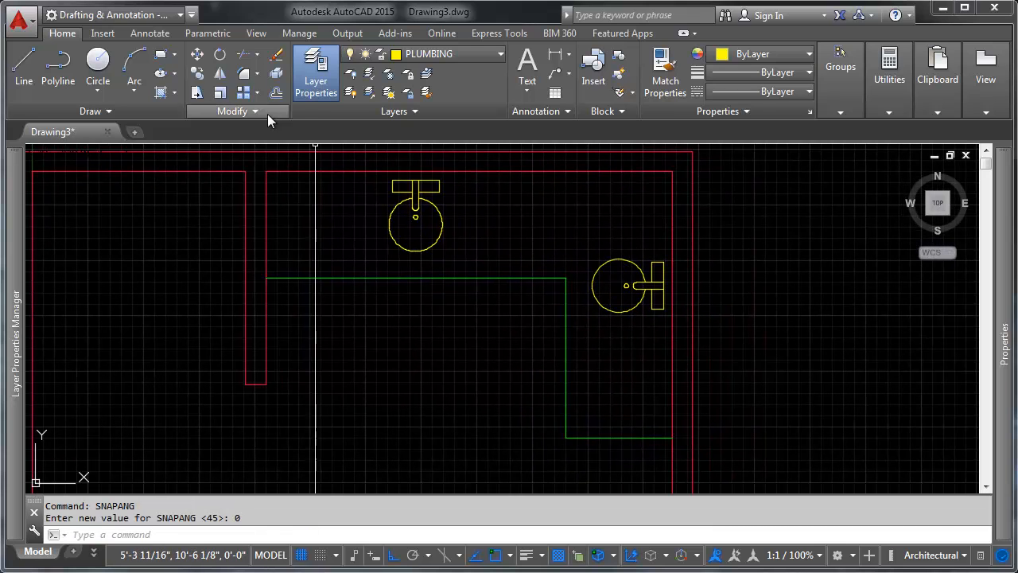
left_click(557, 228)
left_click(722, 338)
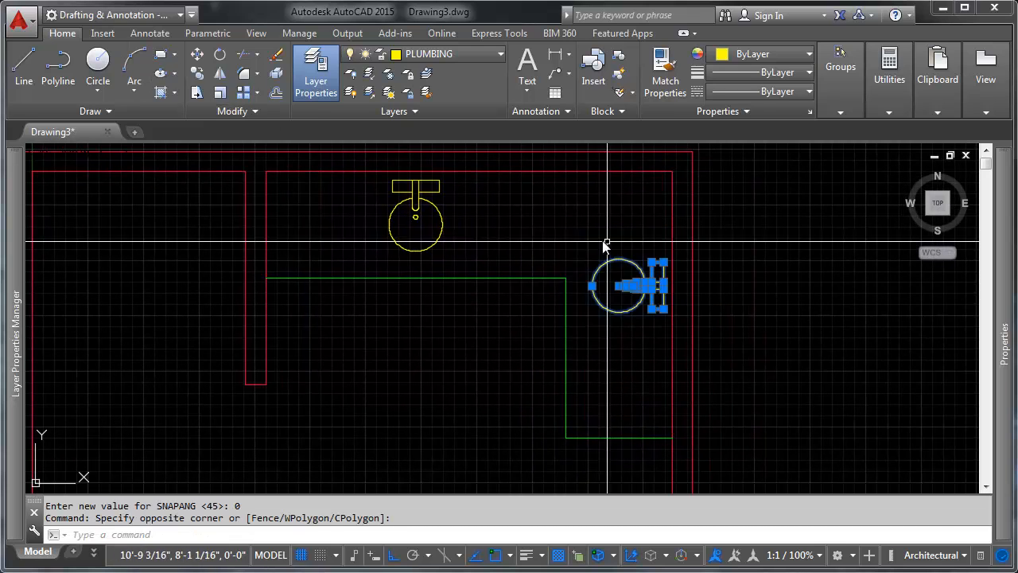
left_click(198, 58)
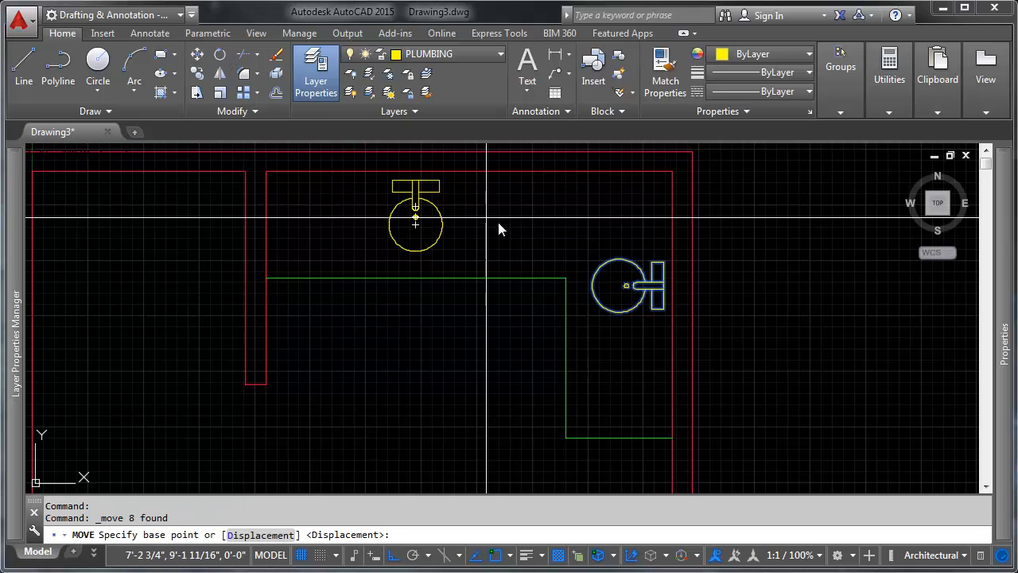
left_click(591, 284)
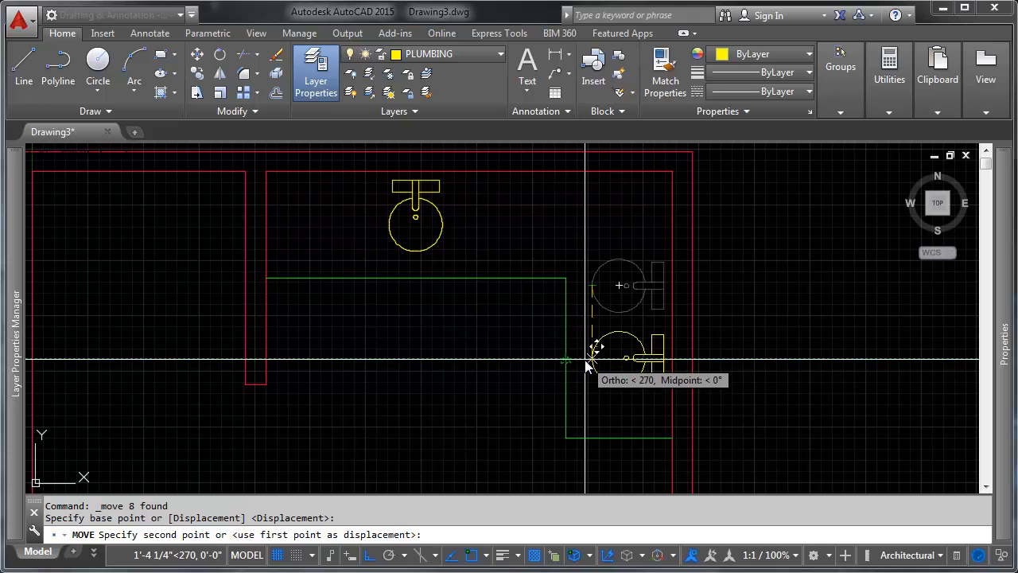
left_click(587, 358)
Check the alignment of the moved sink's basin with the midpoint of the counter's vertical edge.
scroll(602, 371, "up", 6)
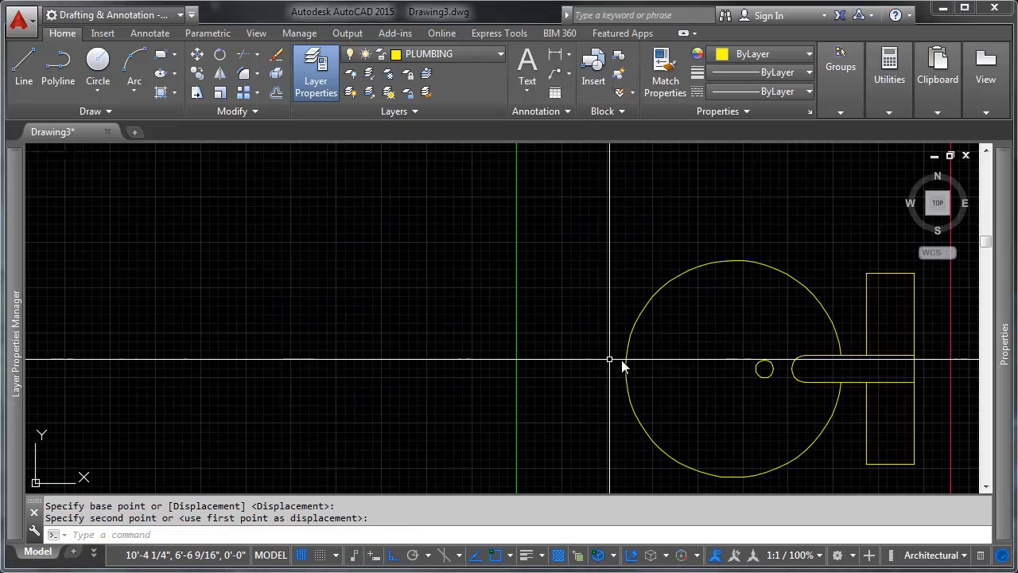
left_click(625, 369)
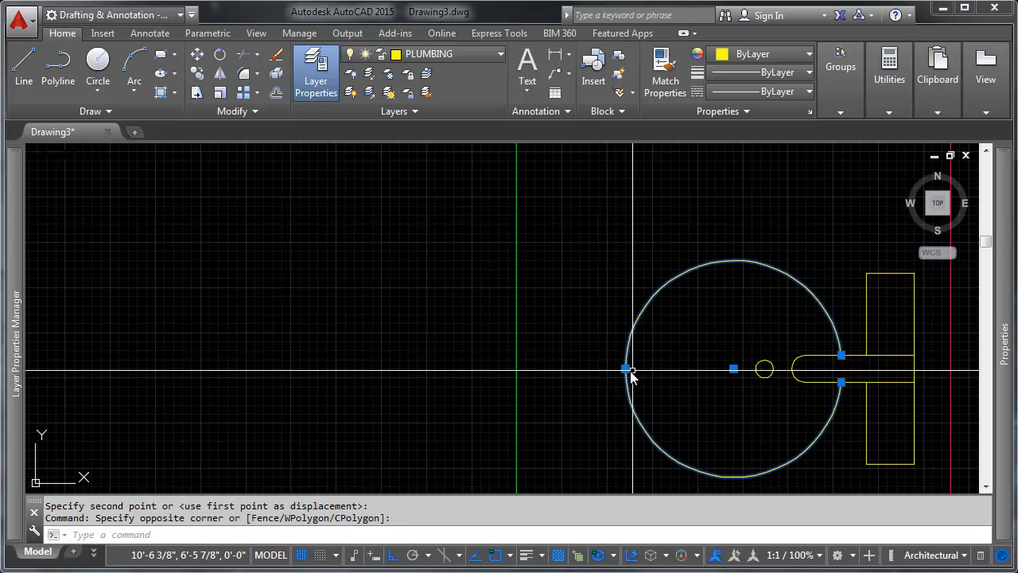
key("Escape")
scroll(526, 377, "down", 4)
left_click(524, 373)
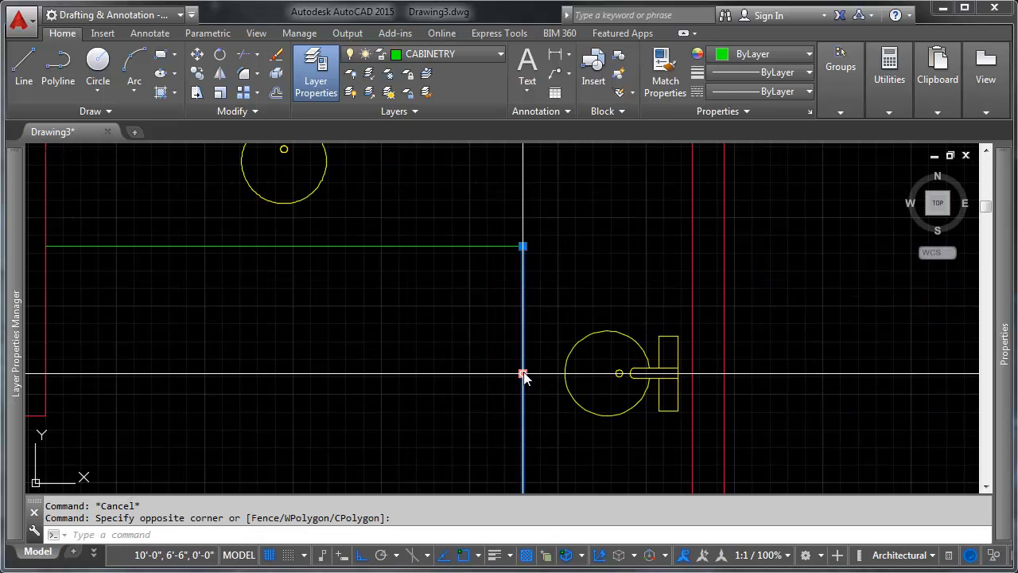
scroll(557, 320, "down", 4)
key("Escape")
scroll(561, 326, "up", 2)
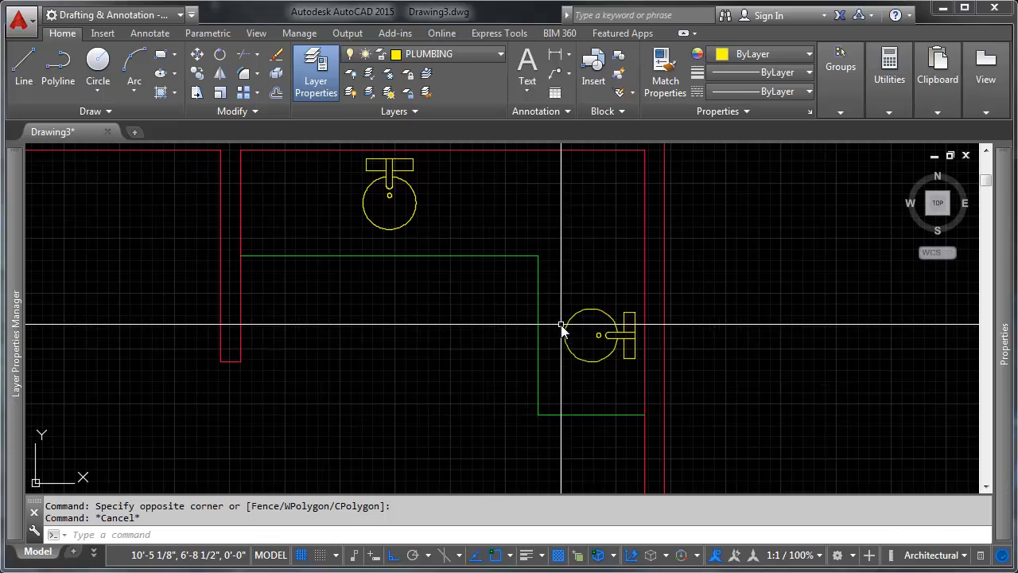
scroll(562, 326, "down", 3)
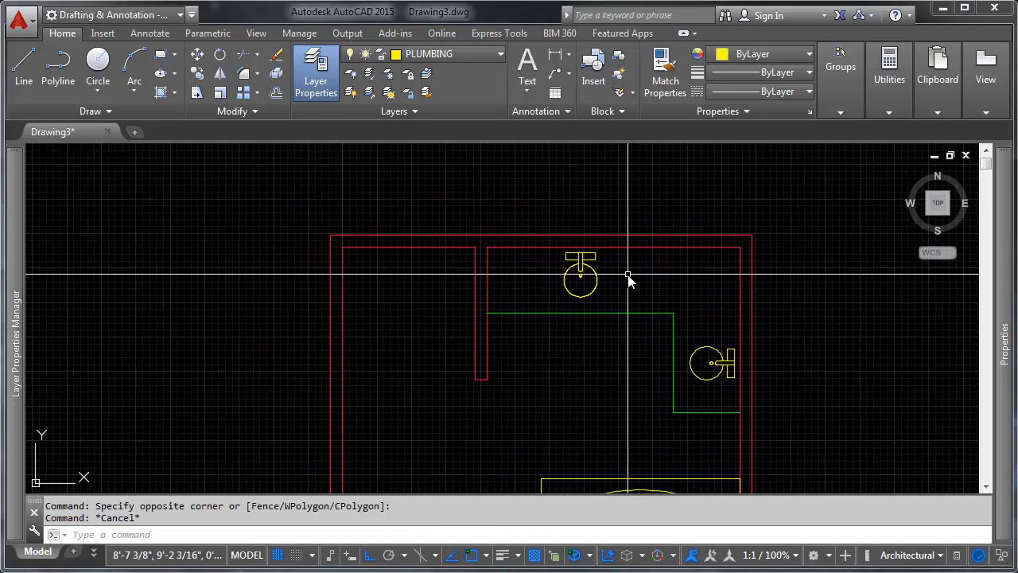
Draw a wide rectangle for the toilet tank just below the upper wall of the small compartment beside the sinks.
mouse_move(472, 313)
middle_mouse_down()
mouse_move(648, 264)
mouse_move(630, 295)
middle_mouse_up()
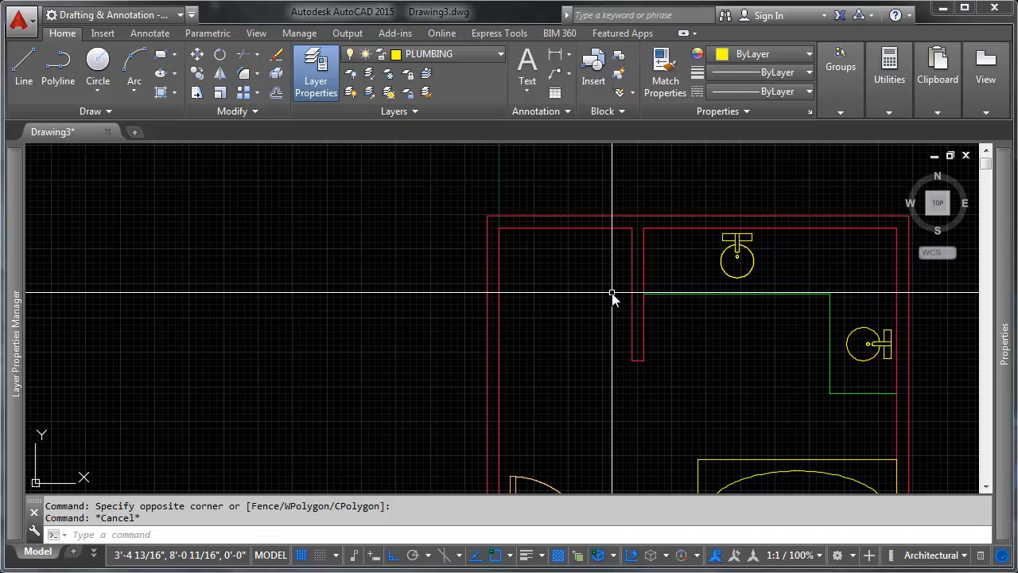
mouse_move(596, 329)
middle_mouse_down()
mouse_move(682, 223)
mouse_move(713, 316)
mouse_move(689, 391)
middle_mouse_up()
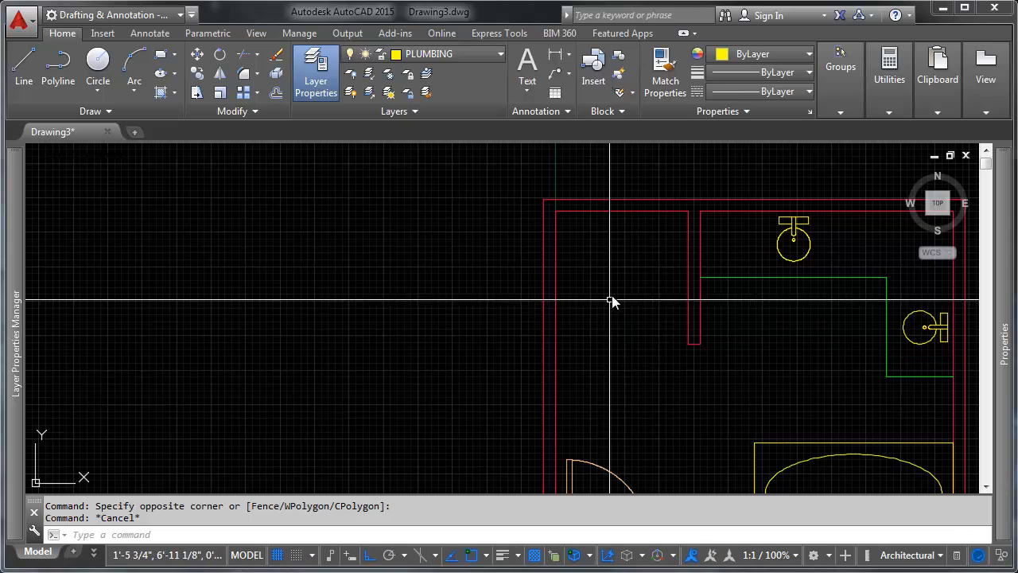
scroll(619, 271, "up", 2)
middle_click_drag(636, 225, 634, 280)
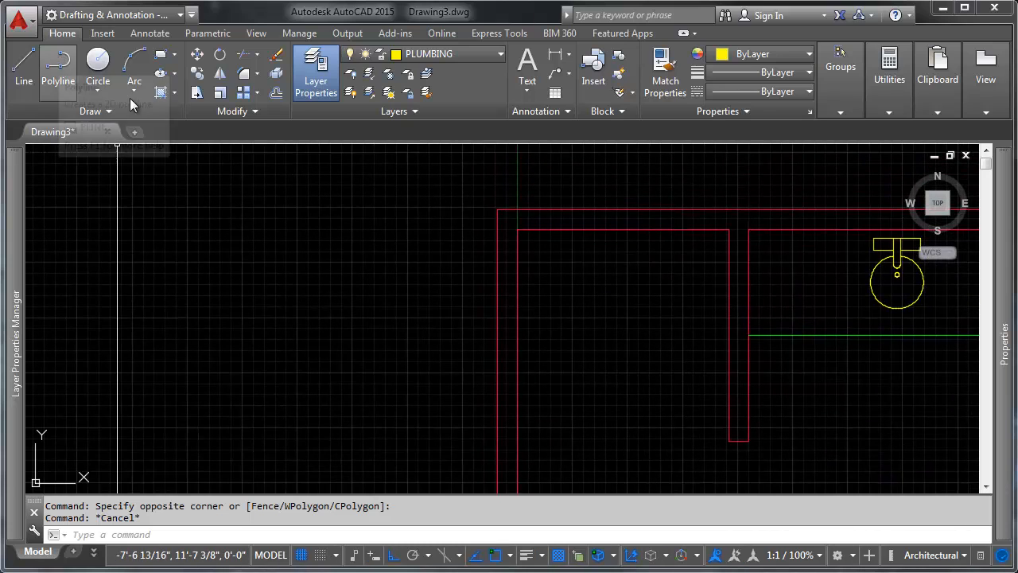
left_click(163, 56)
scroll(594, 258, "up", 4)
middle_click_drag(576, 278, 481, 233)
scroll(482, 225, "down", 2)
scroll(482, 225, "down", 2)
left_click(465, 215)
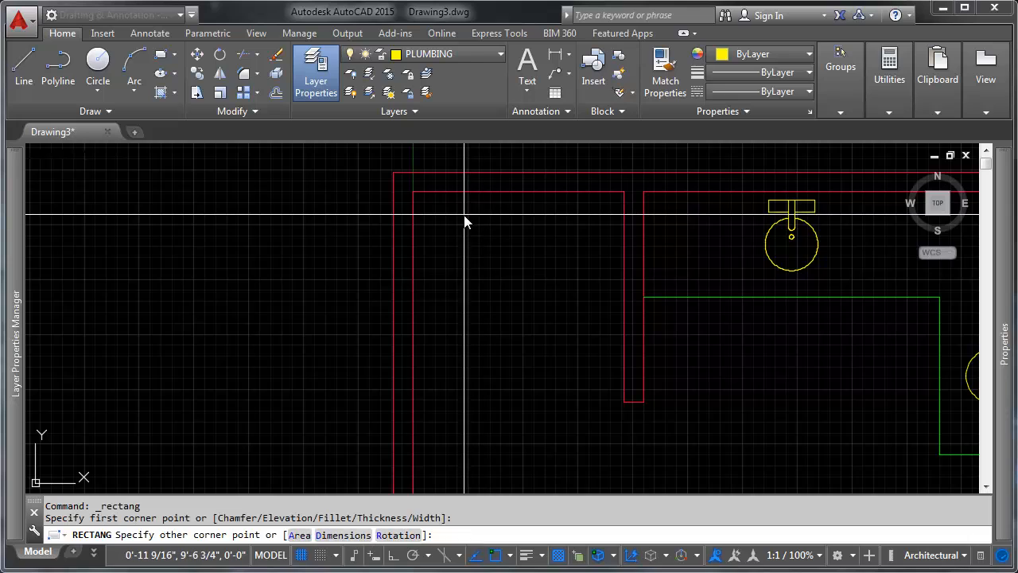
left_click(571, 264)
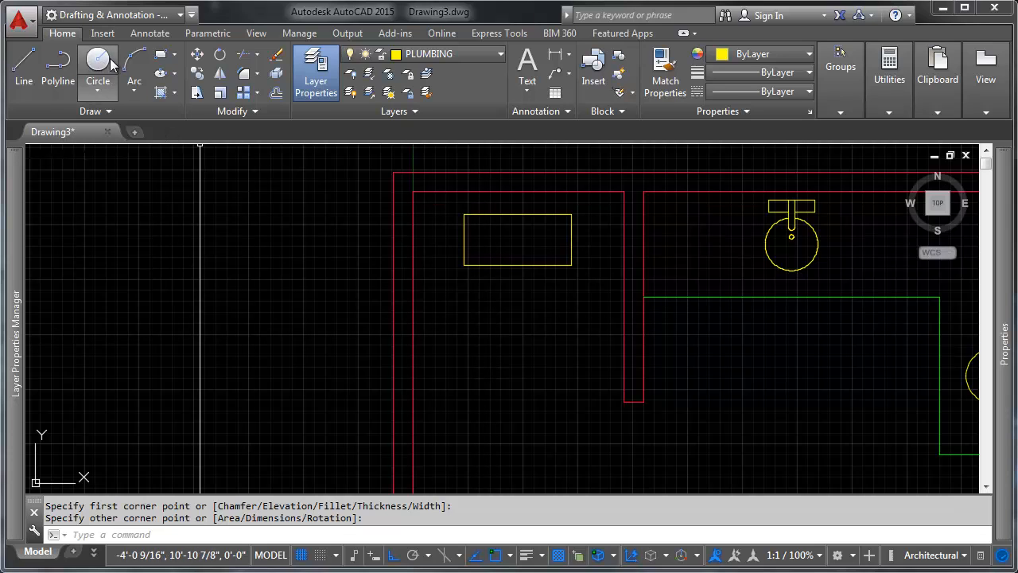
Draw a half bowl outline as a polyline: straight down from the tank's lower edge, then a second-point arc ending beneath the tank's center.
left_click(58, 65)
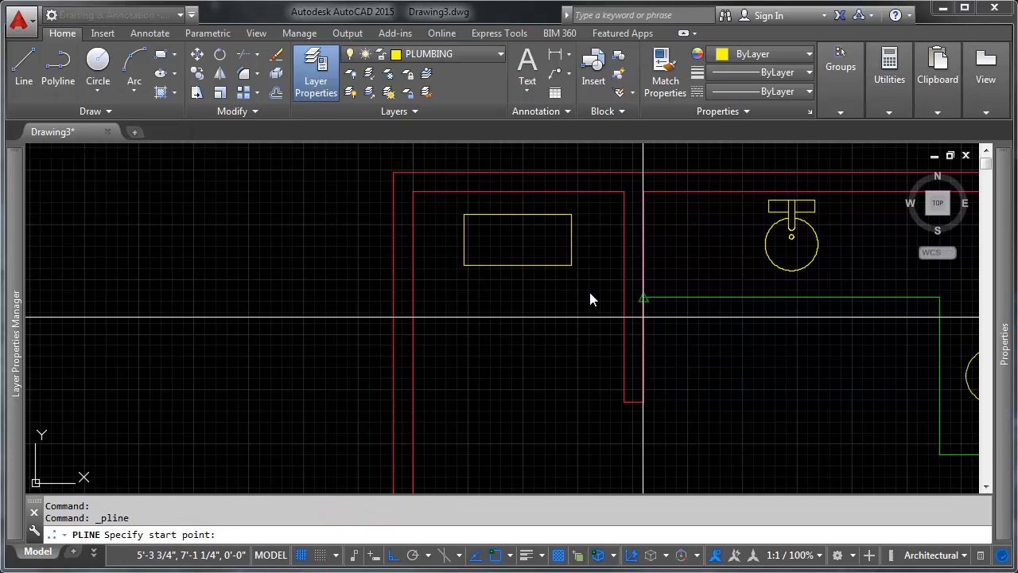
left_click(477, 265)
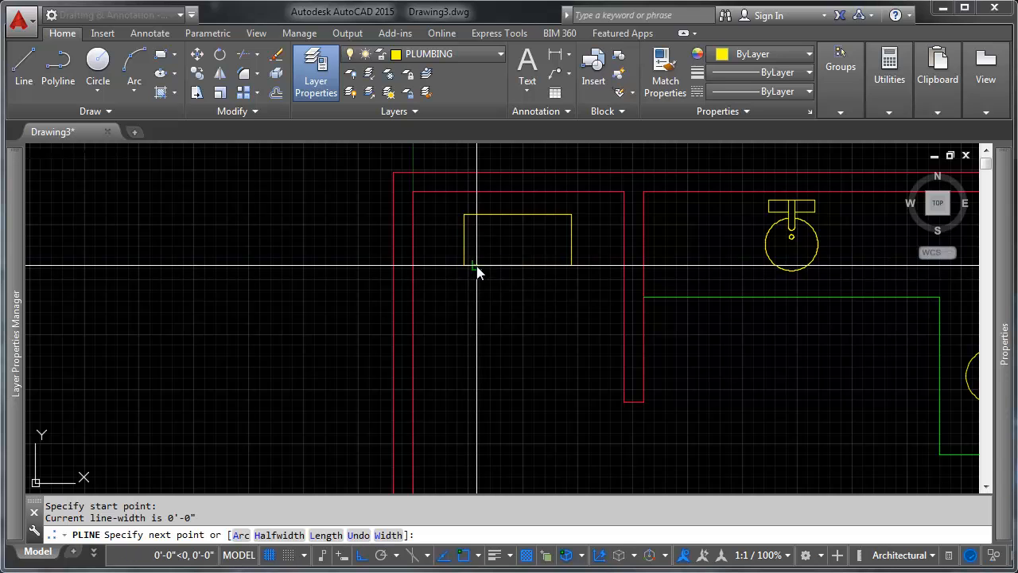
left_click(480, 308)
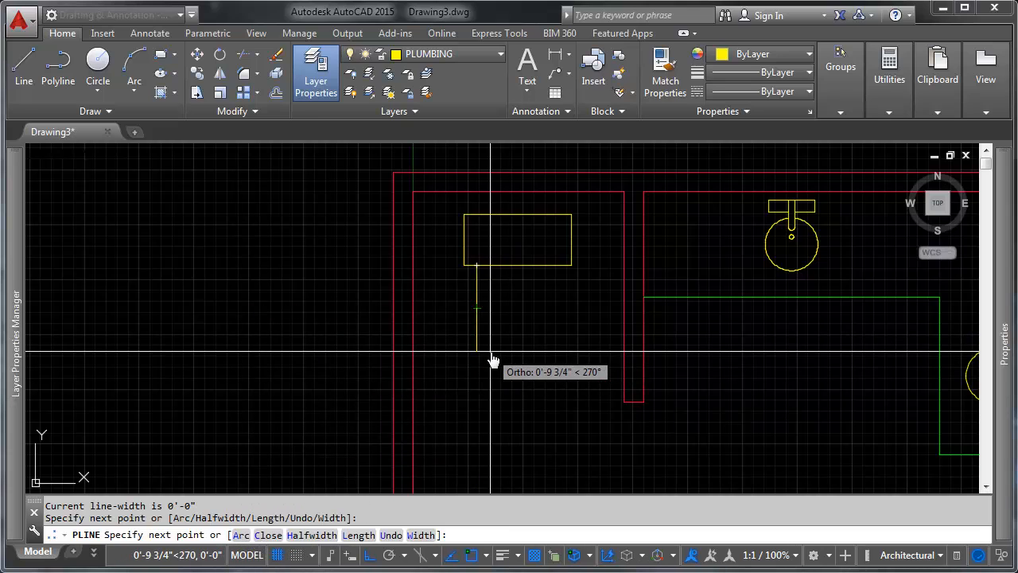
type("A")
key("Return")
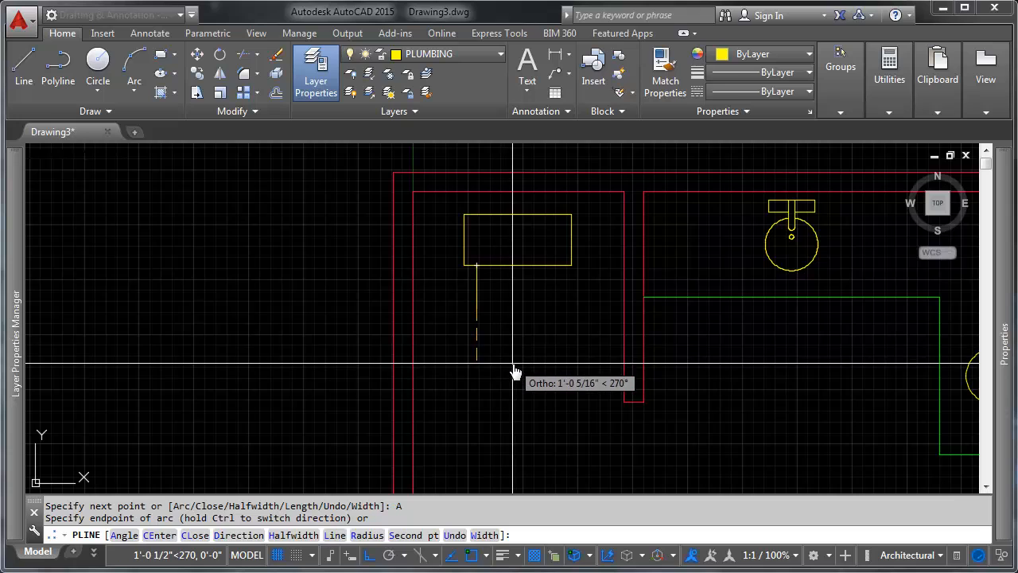
type("S")
key("Return")
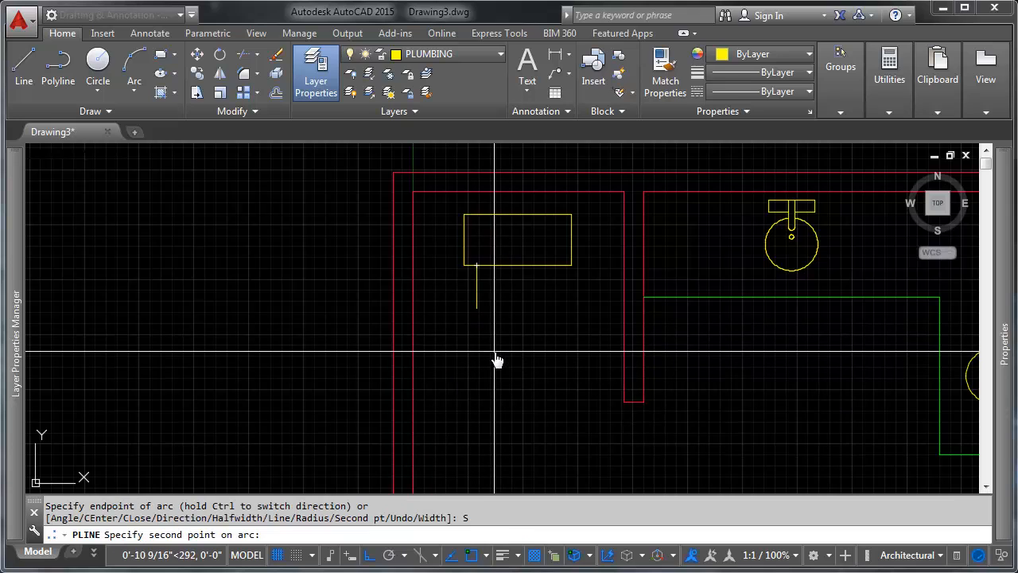
left_click(495, 351)
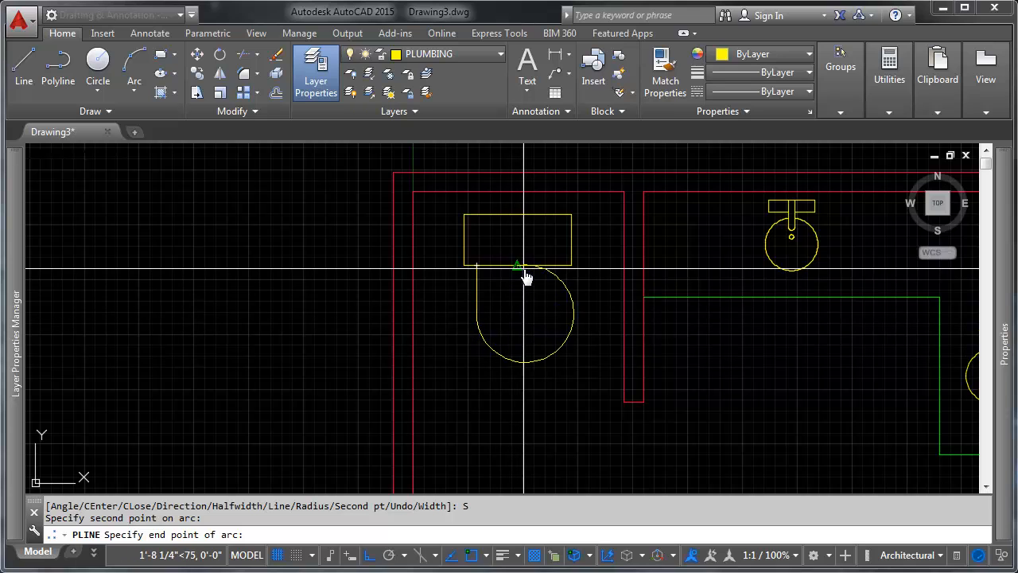
left_click(521, 363)
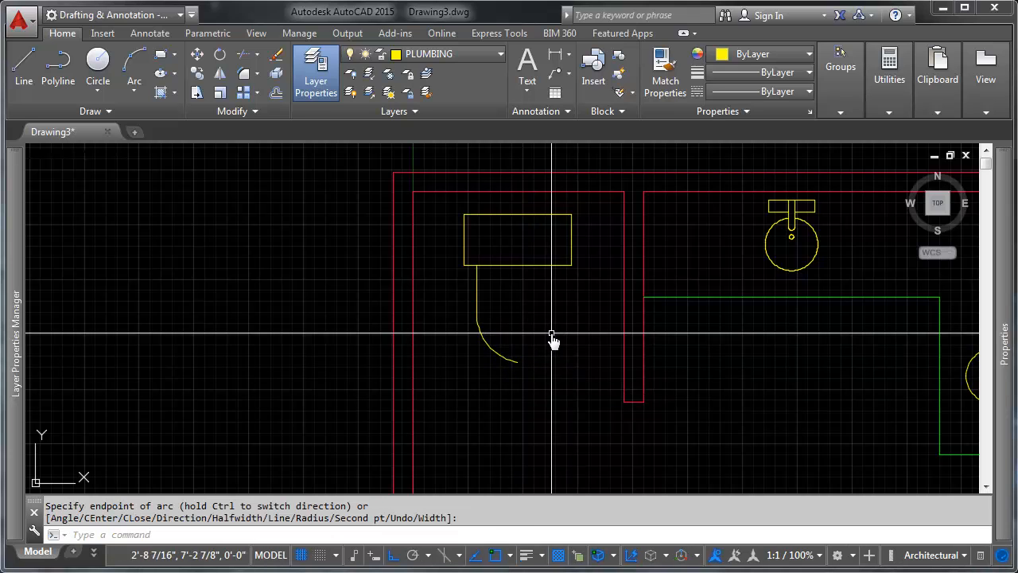
Mirror the half bowl outline about the tank's vertical centerline, keeping the original, to complete the toilet bowl.
left_click(522, 315)
left_click(487, 369)
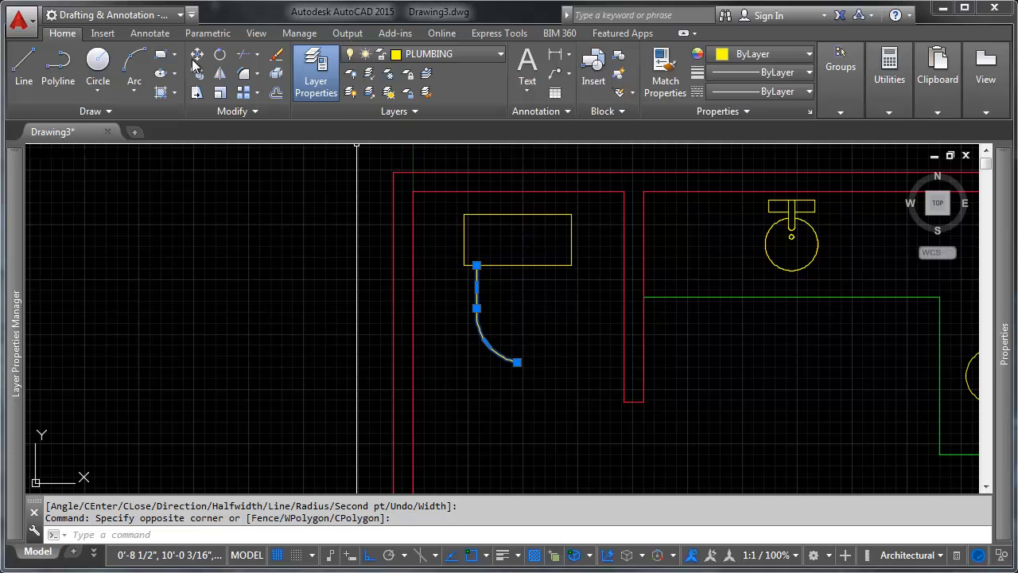
left_click(224, 76)
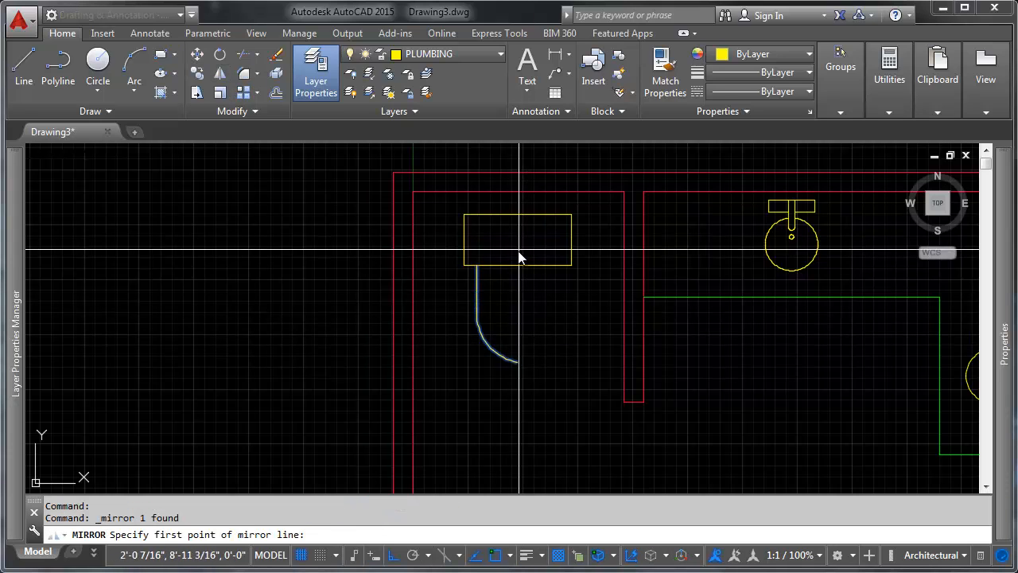
left_click(518, 266)
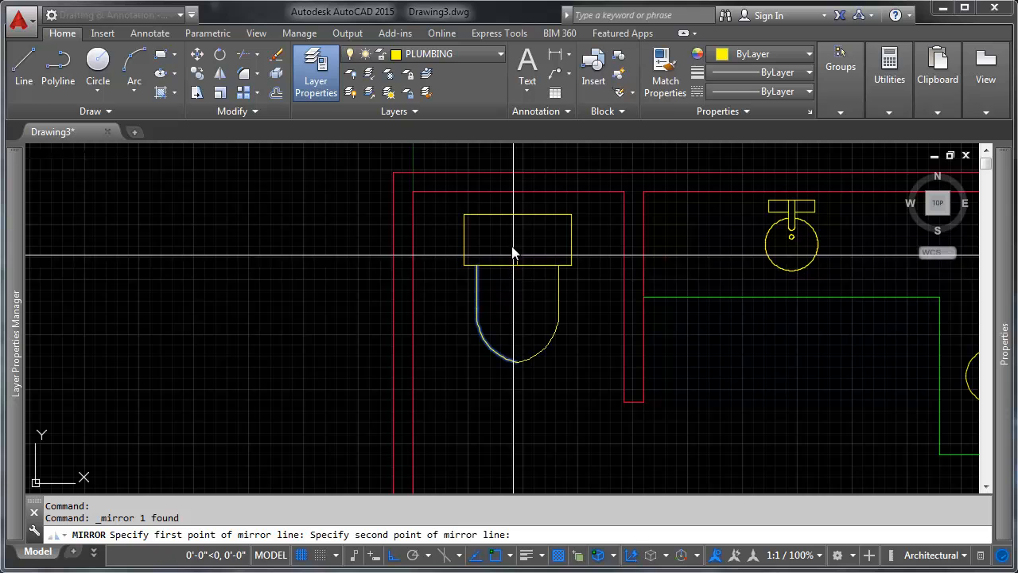
left_click(514, 244)
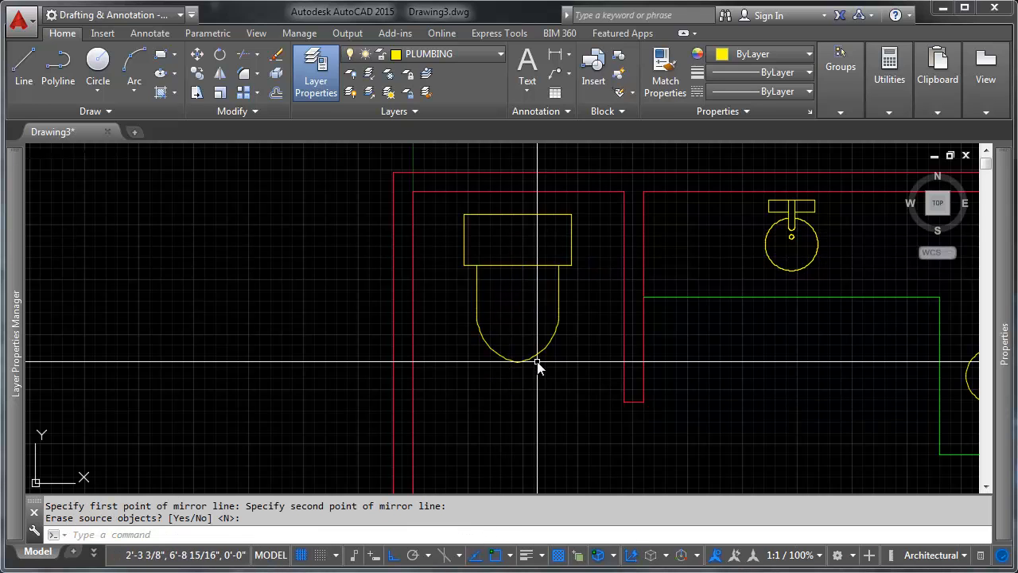
Fillet the pointed tip where the two bowl halves meet with a 4" radius.
scroll(537, 364, "up", 5)
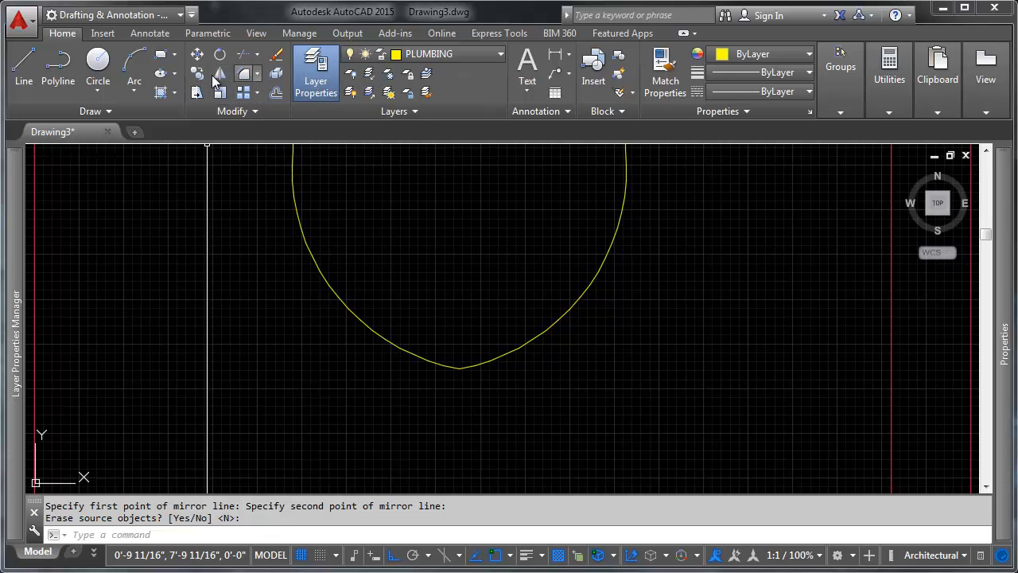
left_click(244, 73)
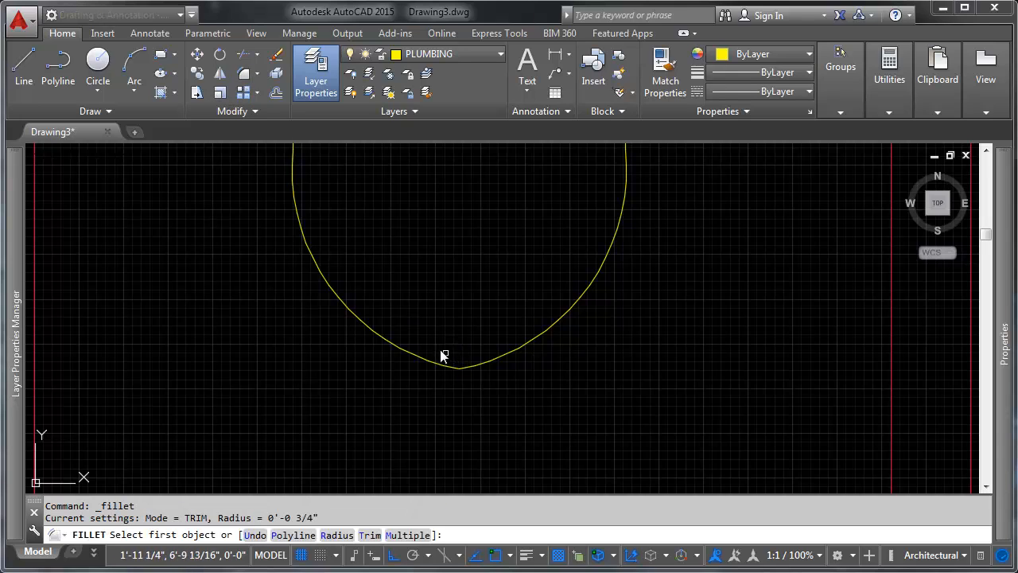
type("R")
key("Return")
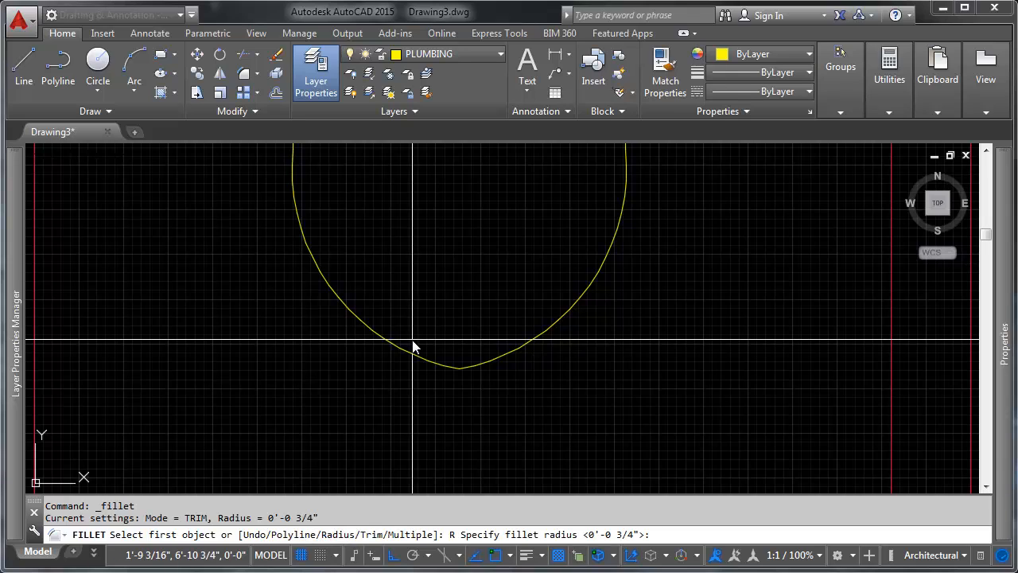
type("4")
key("Return")
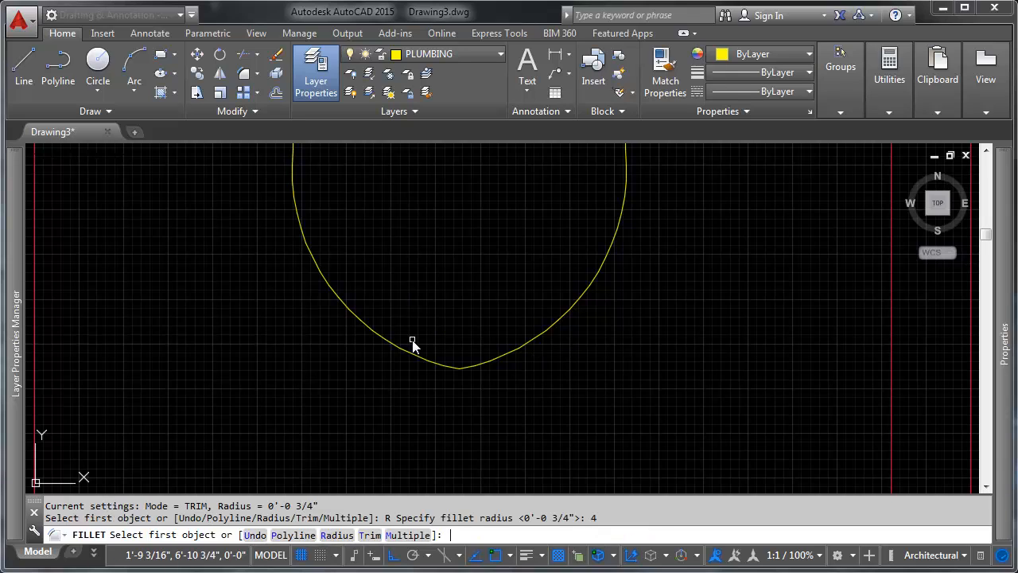
left_click(425, 358)
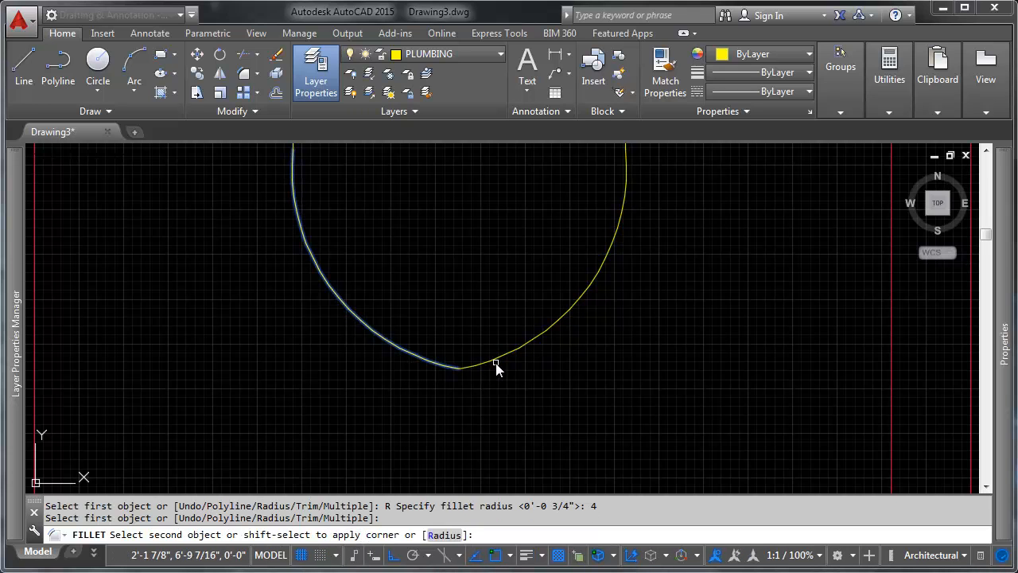
left_click(496, 363)
Inspect the rounded bowl tip and check whether both halves now form one continuous outline.
scroll(477, 373, "down", 6)
scroll(536, 336, "up", 10)
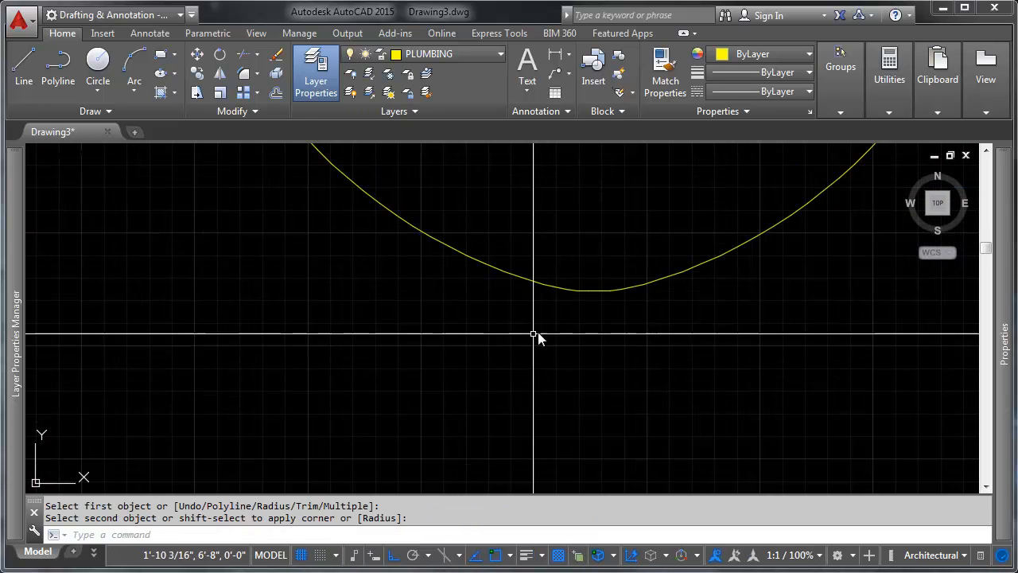
scroll(605, 287, "down", 6)
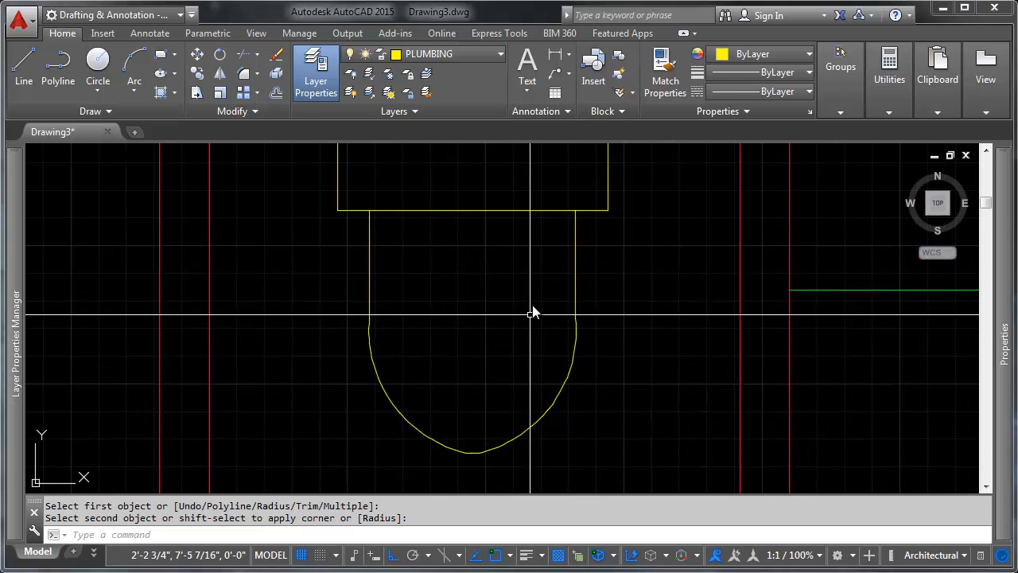
scroll(488, 401, "up", 4)
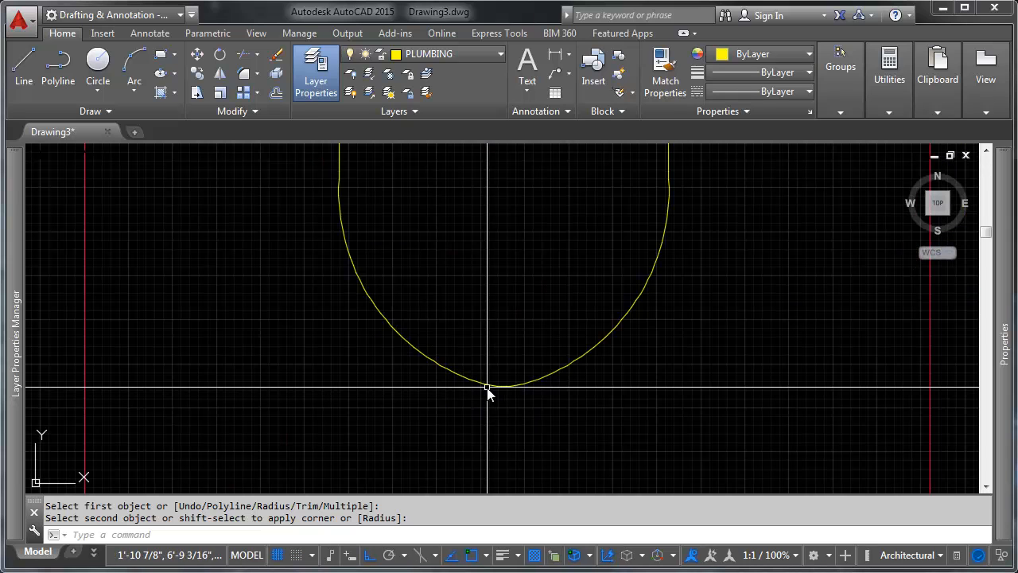
scroll(545, 359, "down", 6)
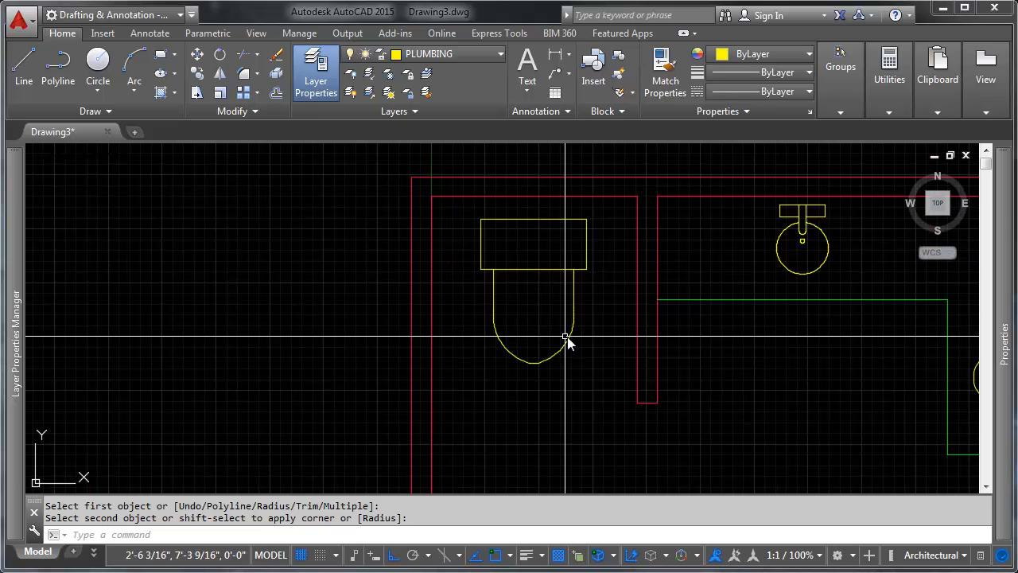
left_click(570, 339)
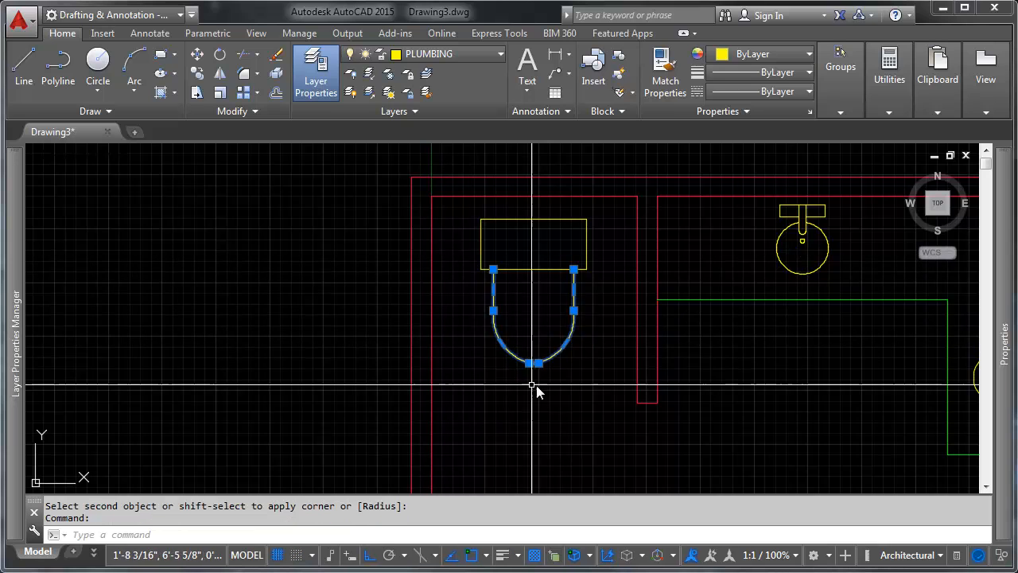
key("Escape")
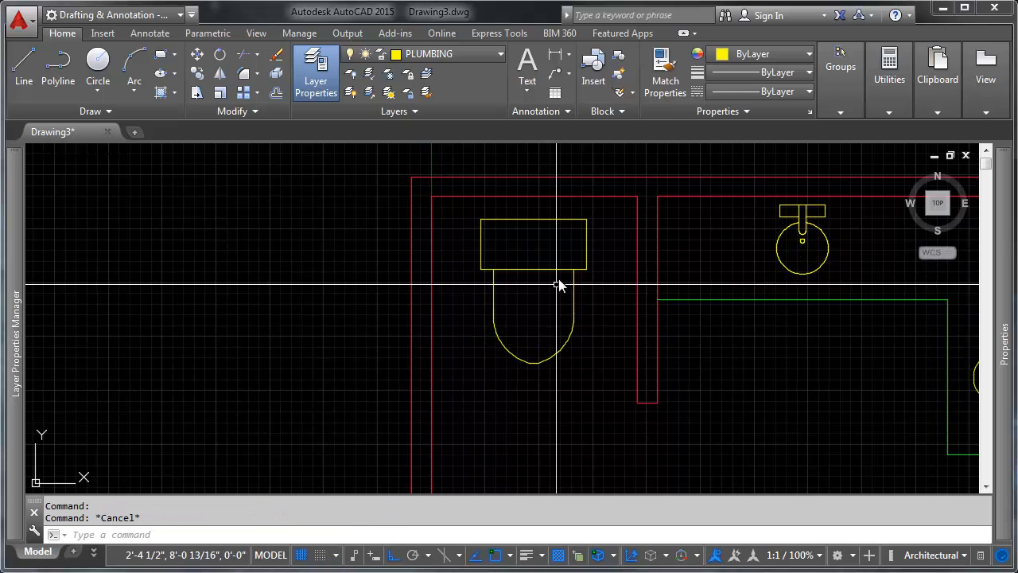
Move the whole toilet by the midpoint of the tank's upper edge to the midpoint of the compartment's upper inner wall.
scroll(575, 272, "up", 2)
left_click(604, 179)
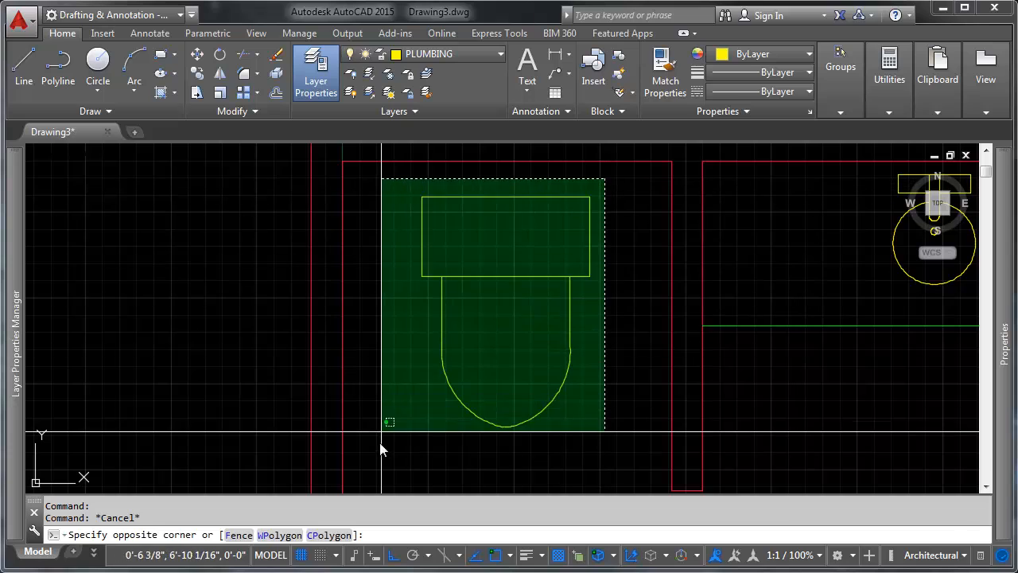
left_click(380, 450)
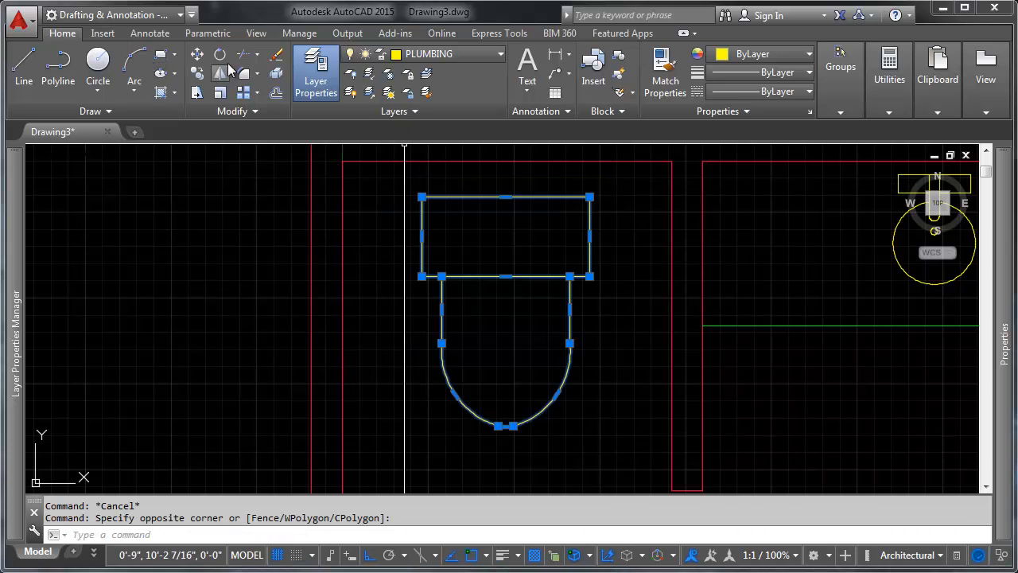
left_click(199, 56)
left_click(505, 196)
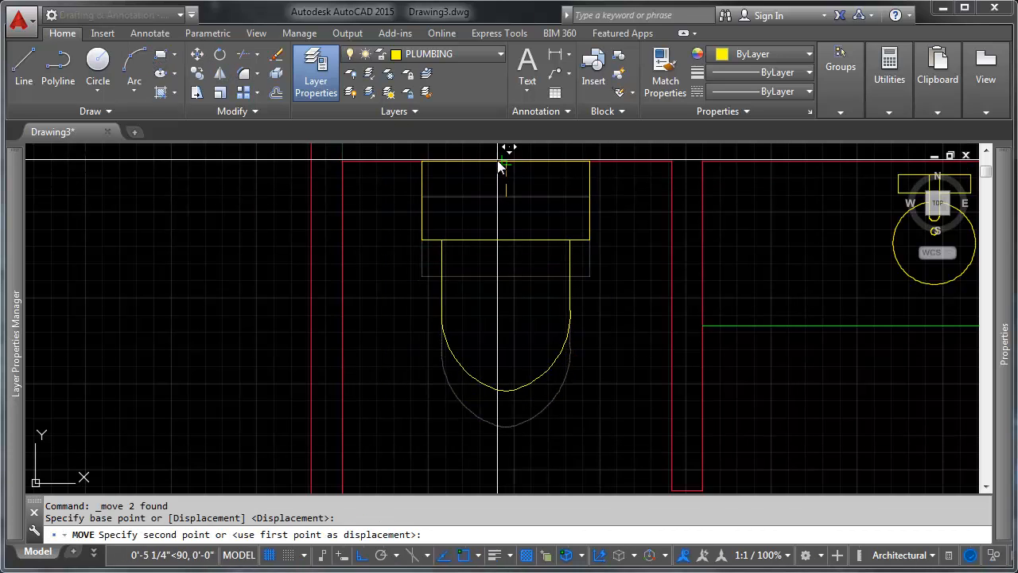
left_click(531, 169)
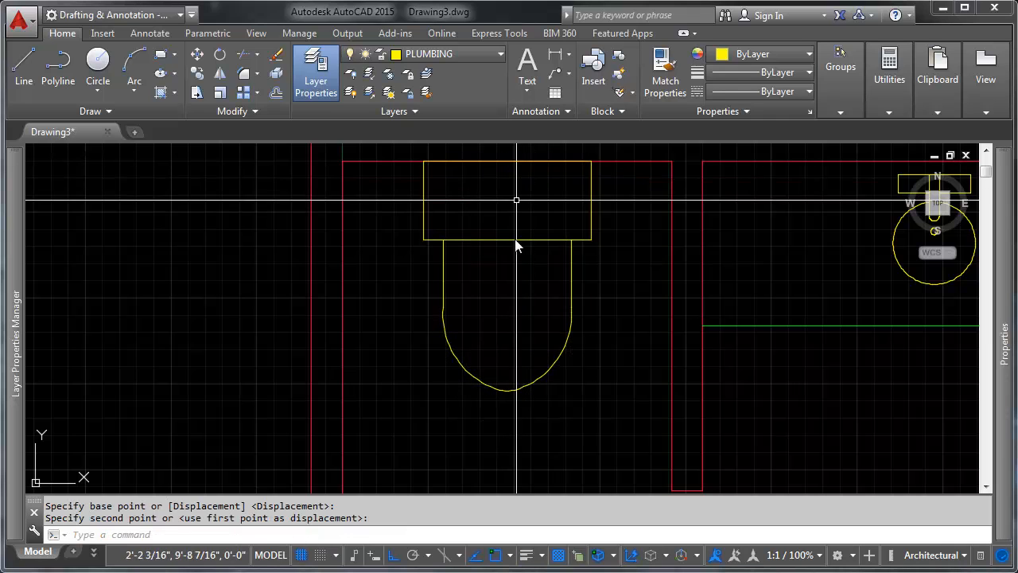
Move the tank and bowl together 1" straight down, away from the compartment's upper wall.
scroll(516, 242, "down", 5)
scroll(535, 233, "up", 3)
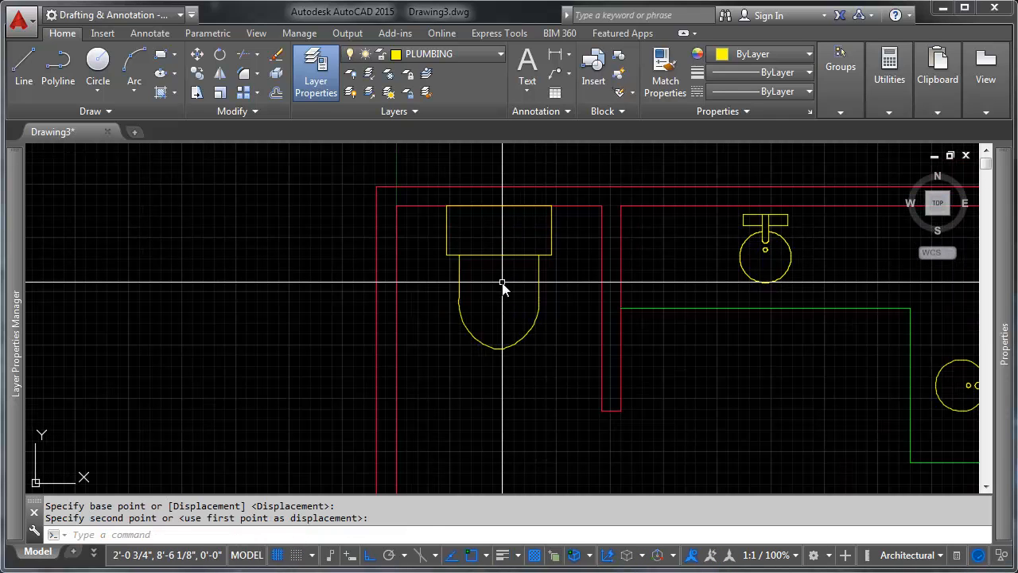
left_click(453, 400)
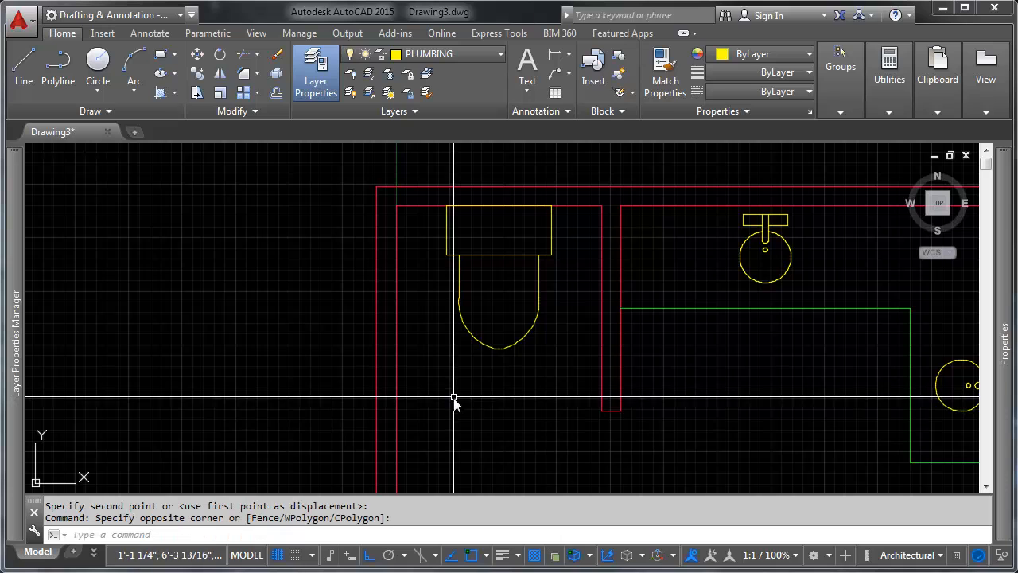
left_click(556, 194)
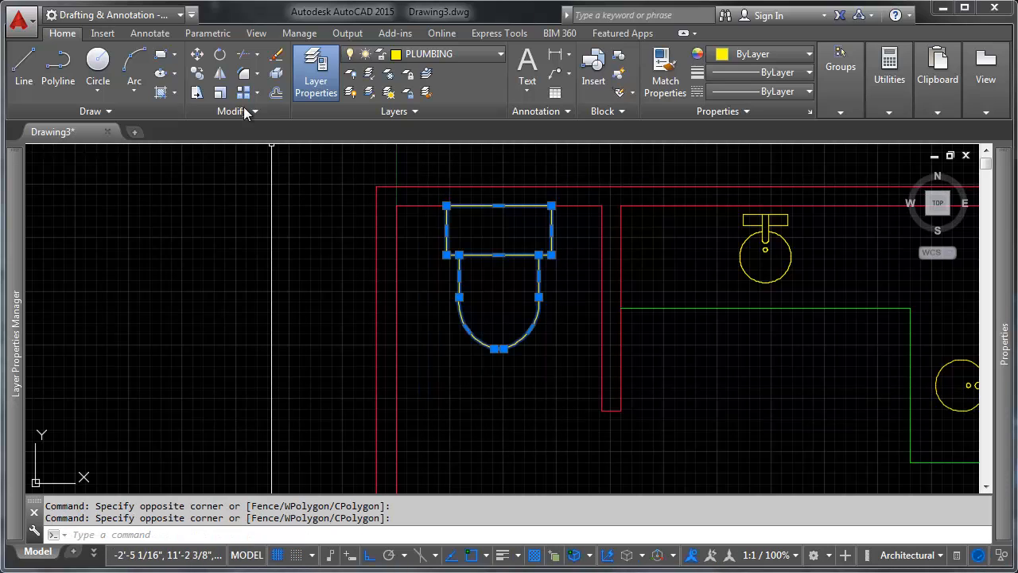
left_click(200, 57)
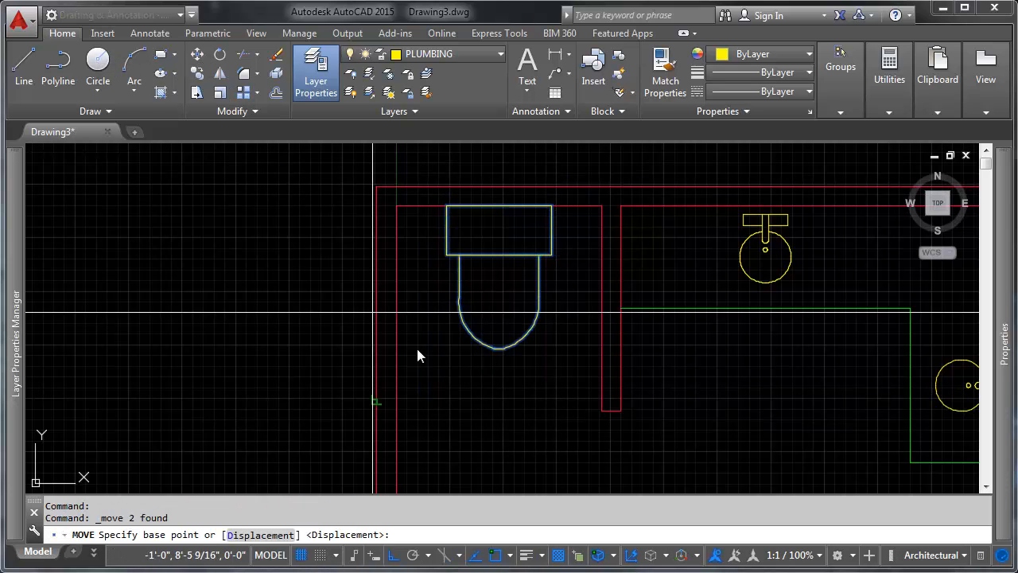
left_click(500, 397)
type("1")
key("Return")
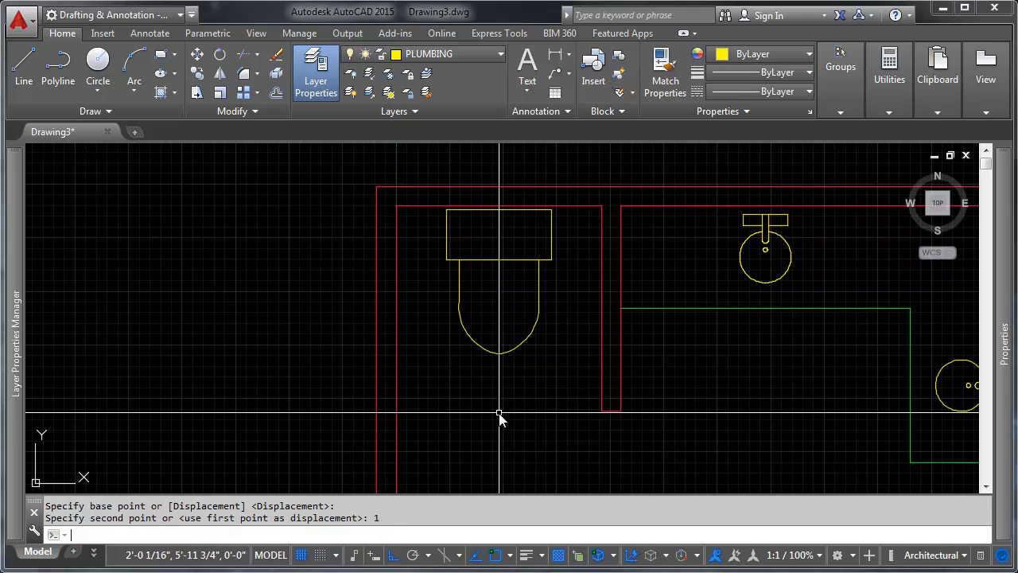
scroll(493, 404, "down", 5)
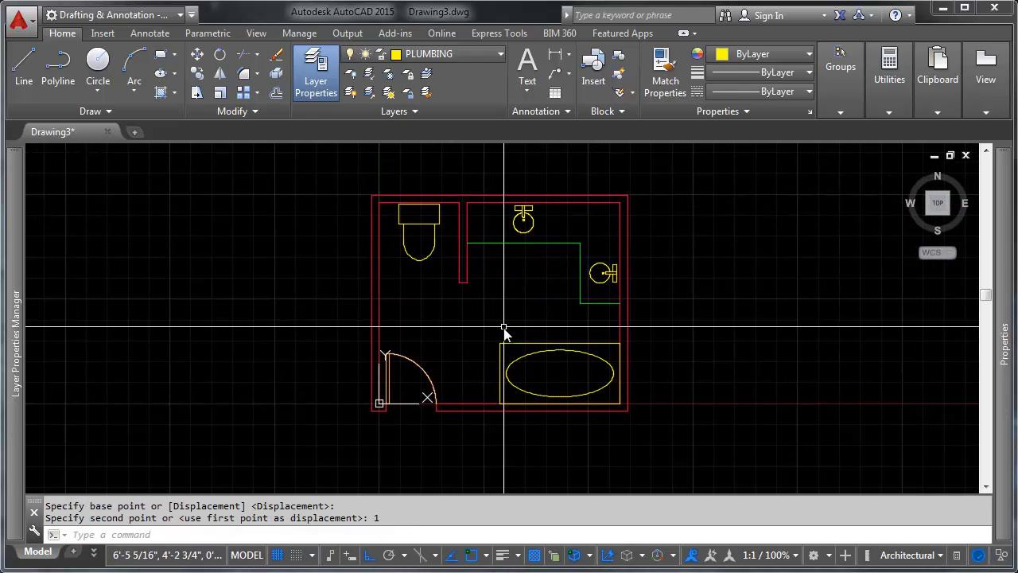
Review the ELECTRICAL, WALL and WALL-FILL layers in the layer list, leaving PLUMBING current.
mouse_move(14, 249)
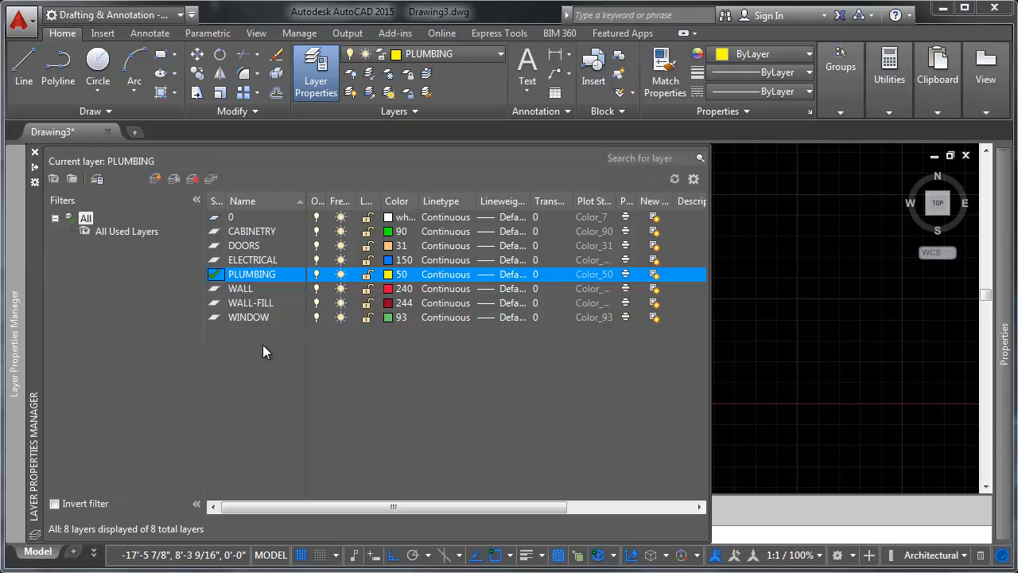
left_click(265, 262)
left_click(264, 289)
left_click(269, 303)
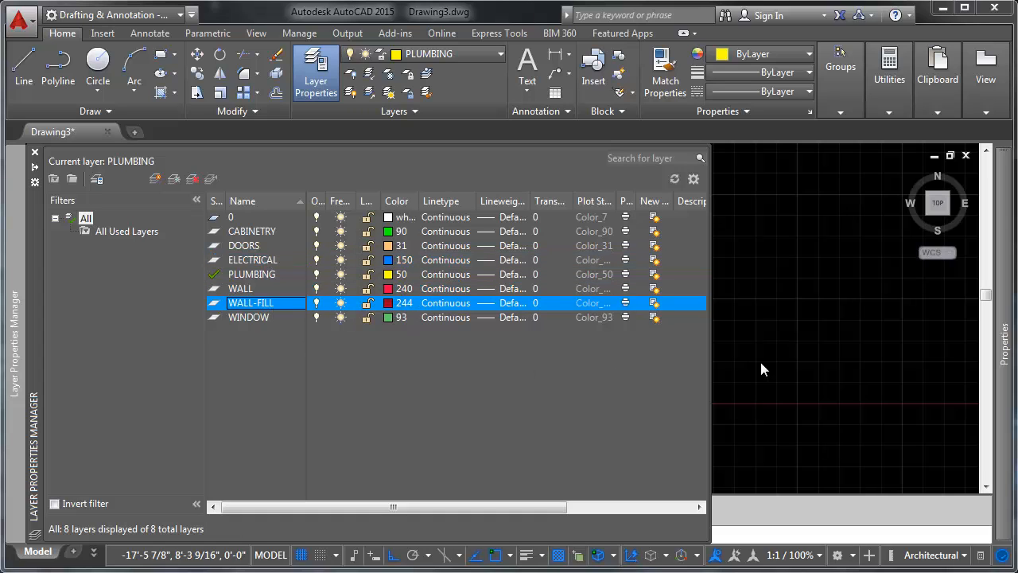
left_click(854, 332)
left_click(785, 366)
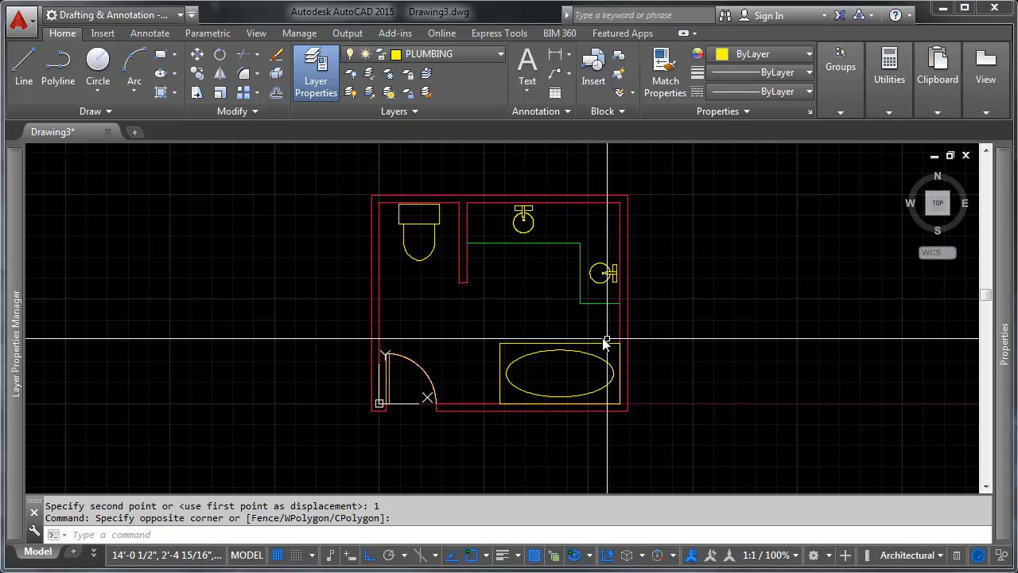
left_click(292, 284)
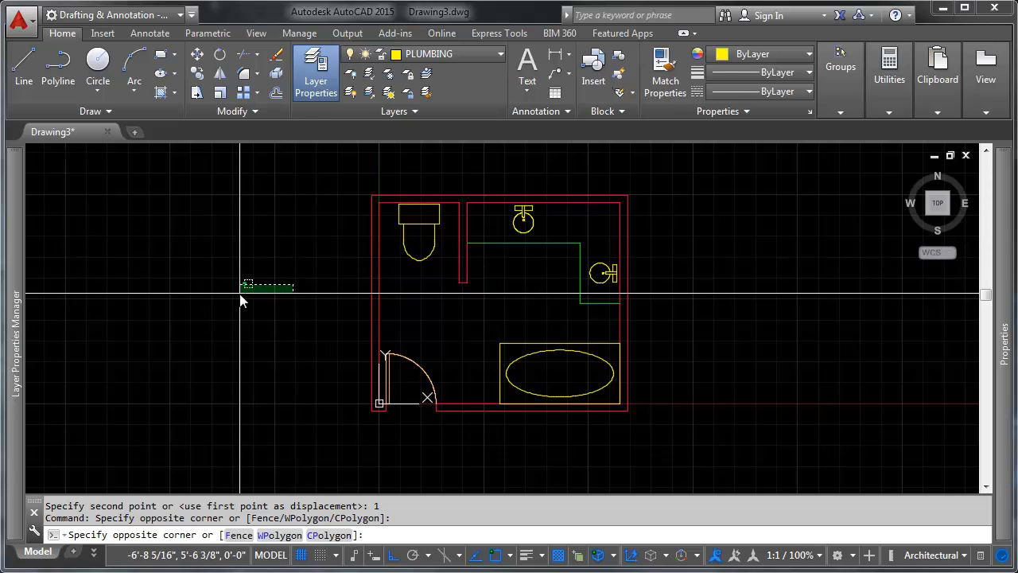
left_click(241, 296)
left_click(56, 78)
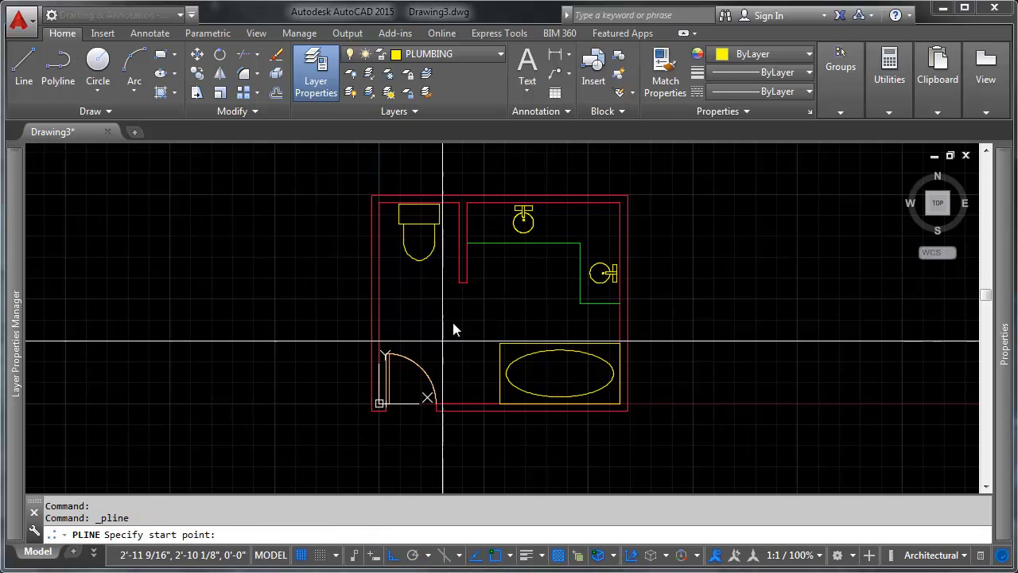
scroll(385, 410, "up", 9)
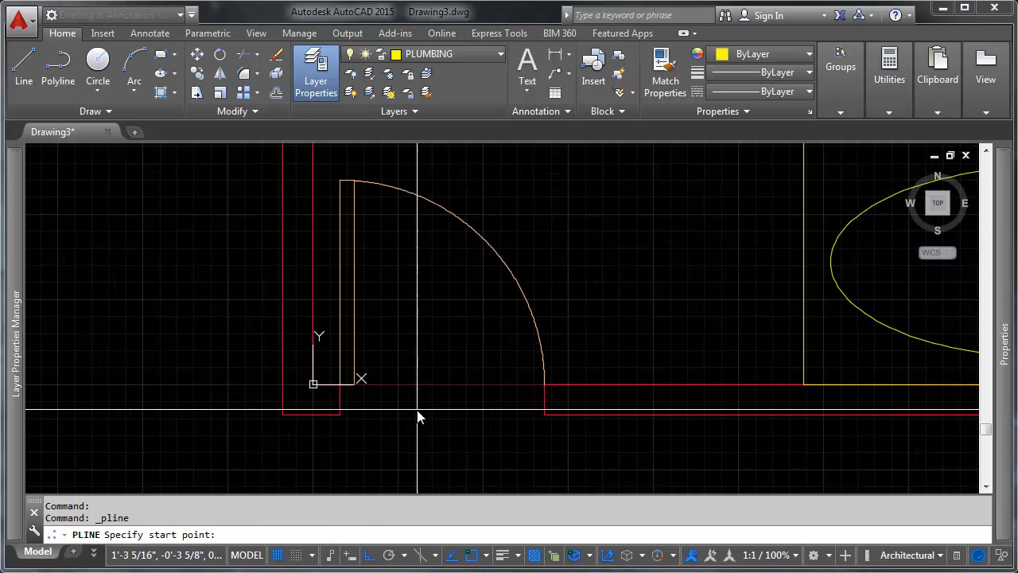
left_click(294, 395)
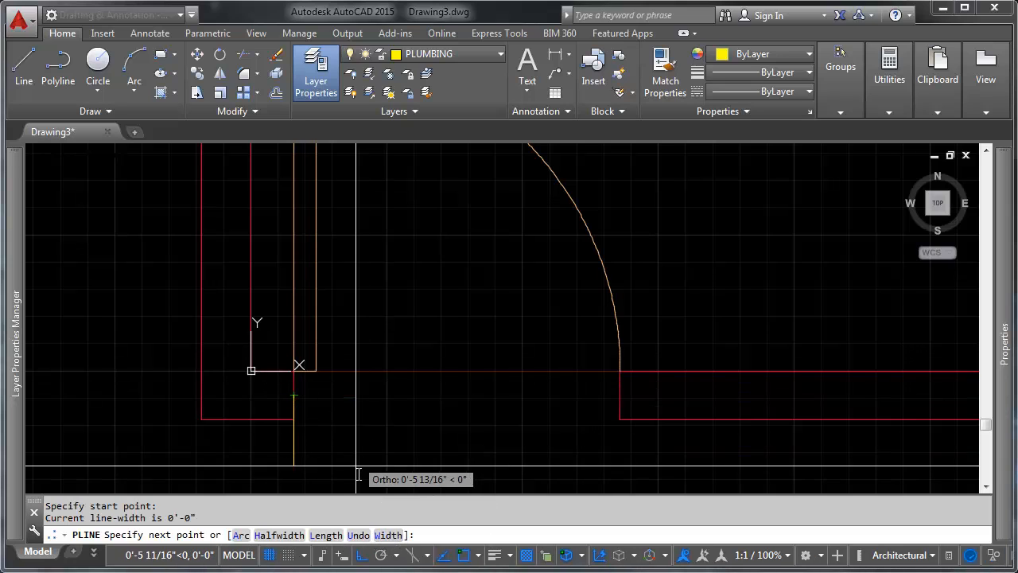
type("w")
key("Return")
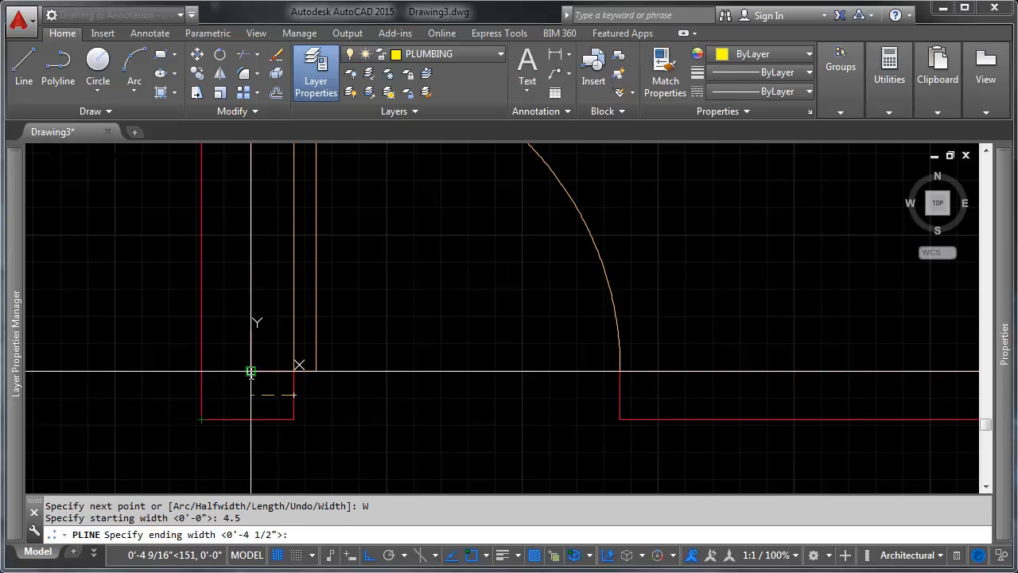
key("Return")
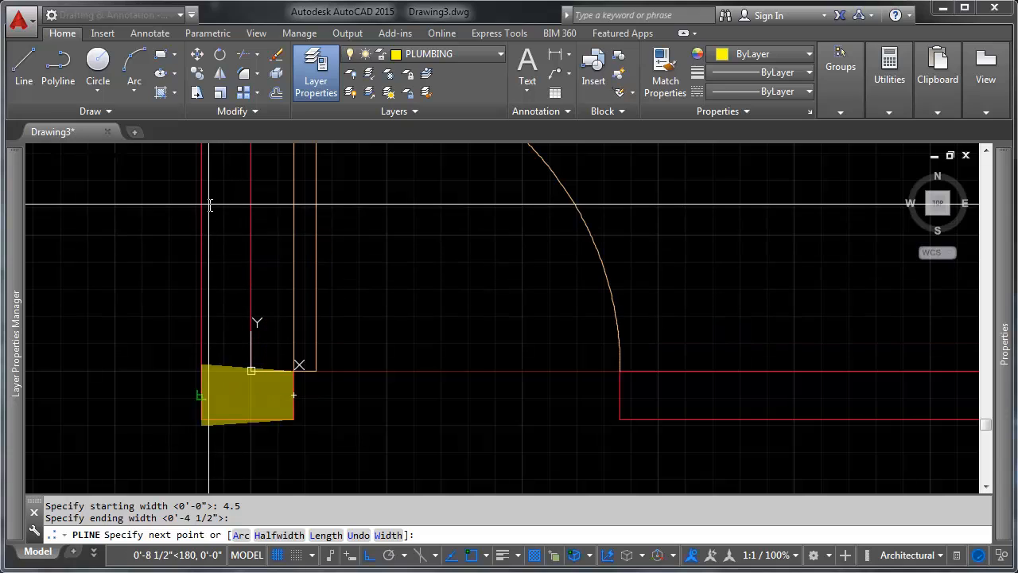
key("Escape")
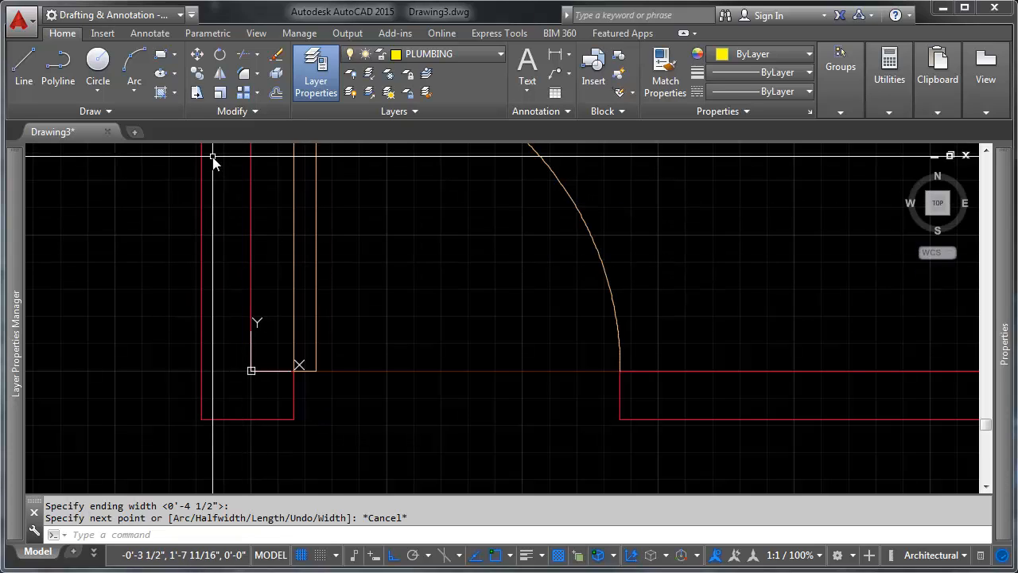
Draw a short 4.5" wide polyline from the midpoint of the wall end beside the door to the adjacent inner corner.
left_click(292, 397)
type("w")
key("Return")
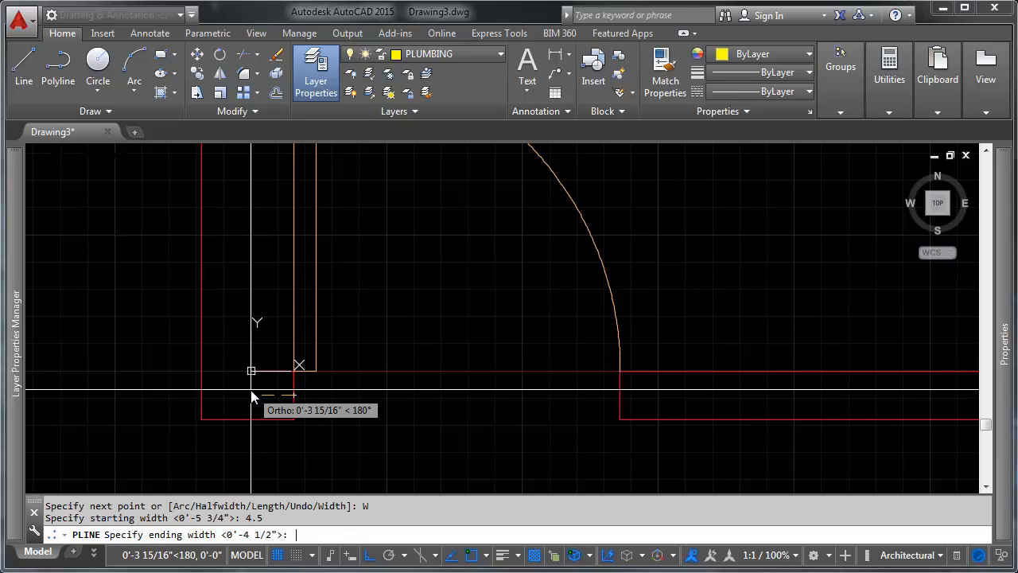
key("Return")
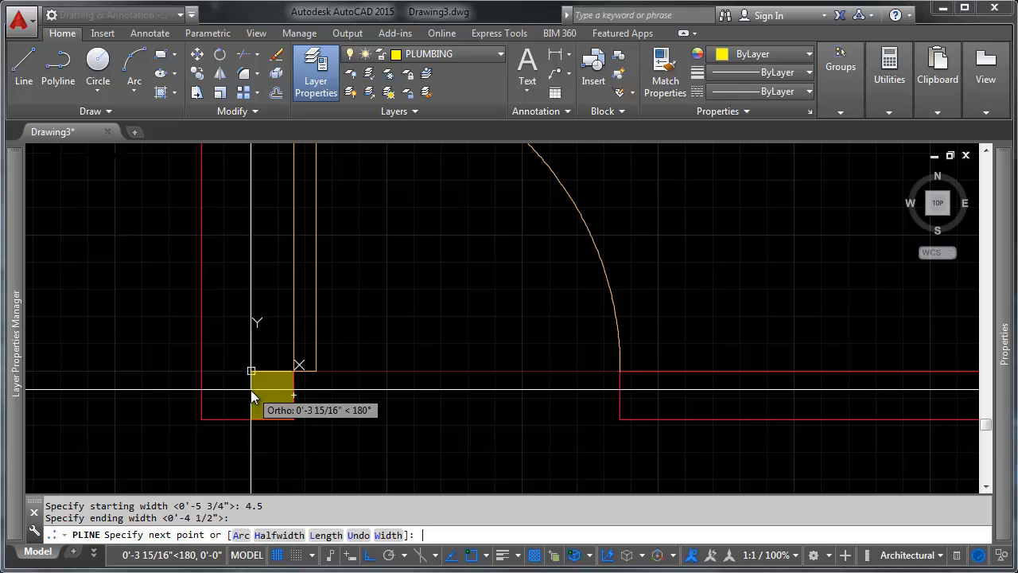
left_click(251, 370)
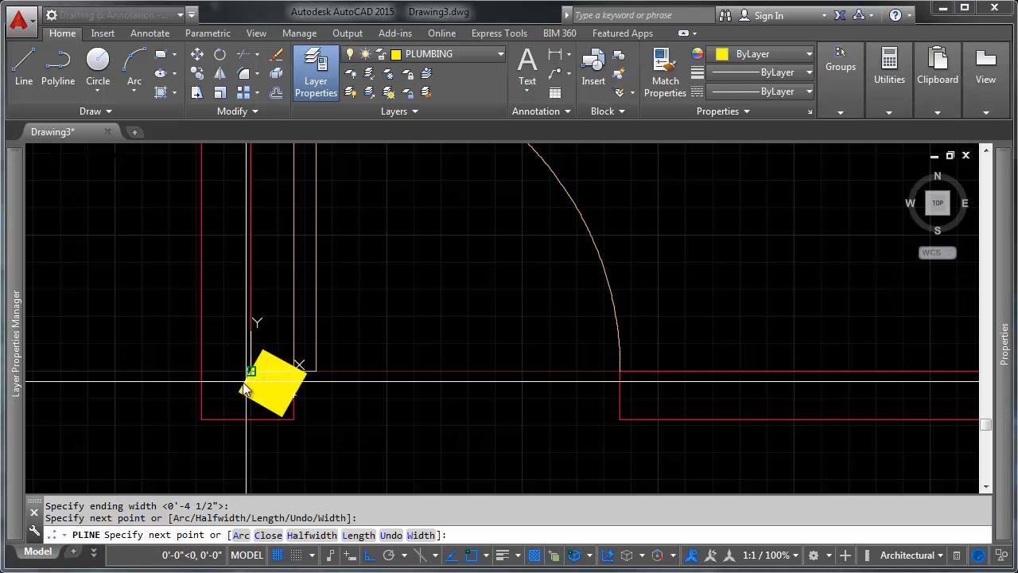
key("Escape")
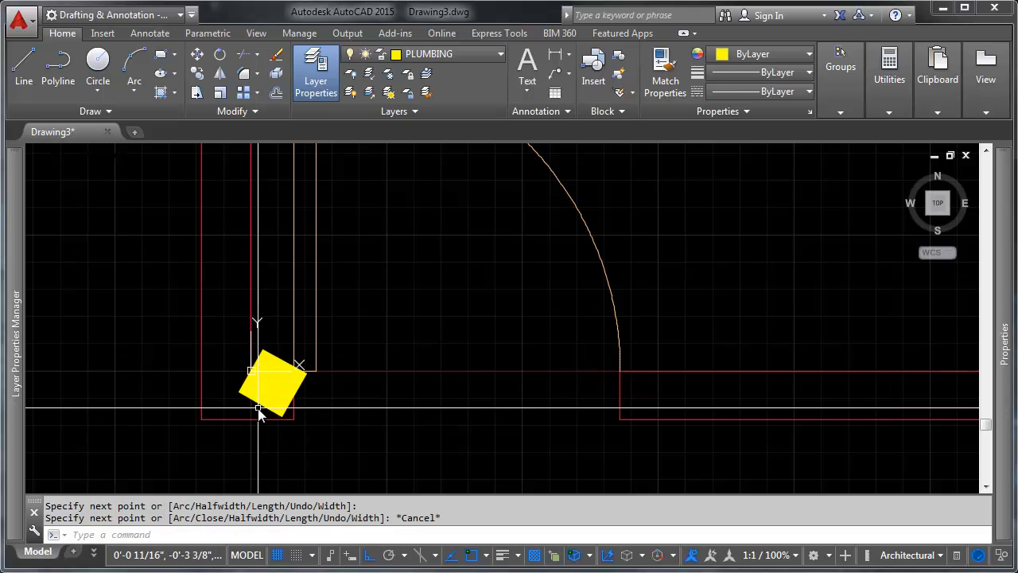
Erase the short wide polyline at the lower-left wall corner.
type("e")
key("Return")
left_click(256, 411)
left_click(239, 400)
scroll(239, 400, "down", 4)
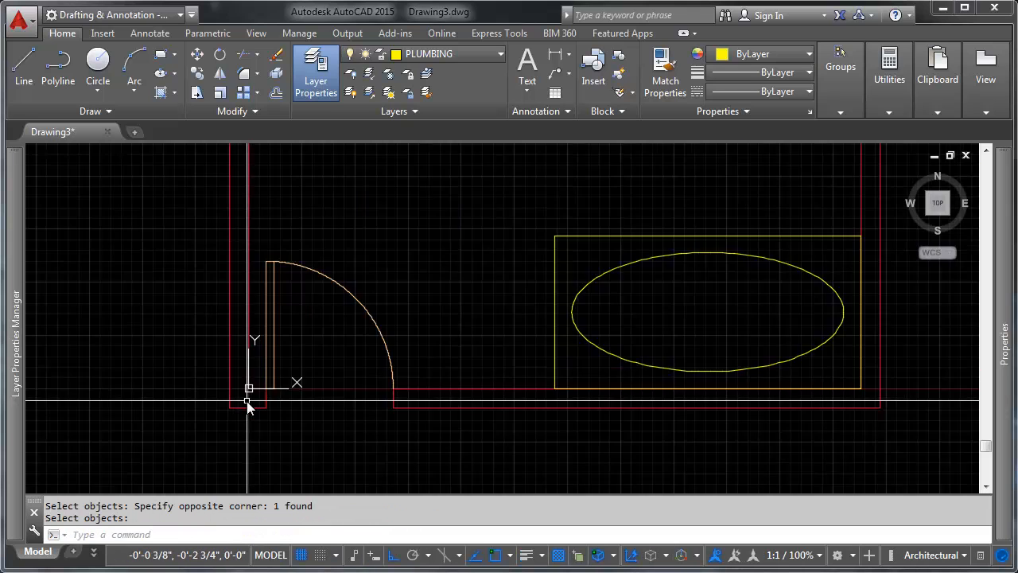
scroll(248, 406, "down", 3)
mouse_move(284, 382)
middle_mouse_down()
mouse_move(337, 420)
mouse_move(337, 436)
mouse_move(288, 378)
mouse_move(207, 416)
mouse_move(206, 484)
mouse_move(209, 447)
middle_mouse_up()
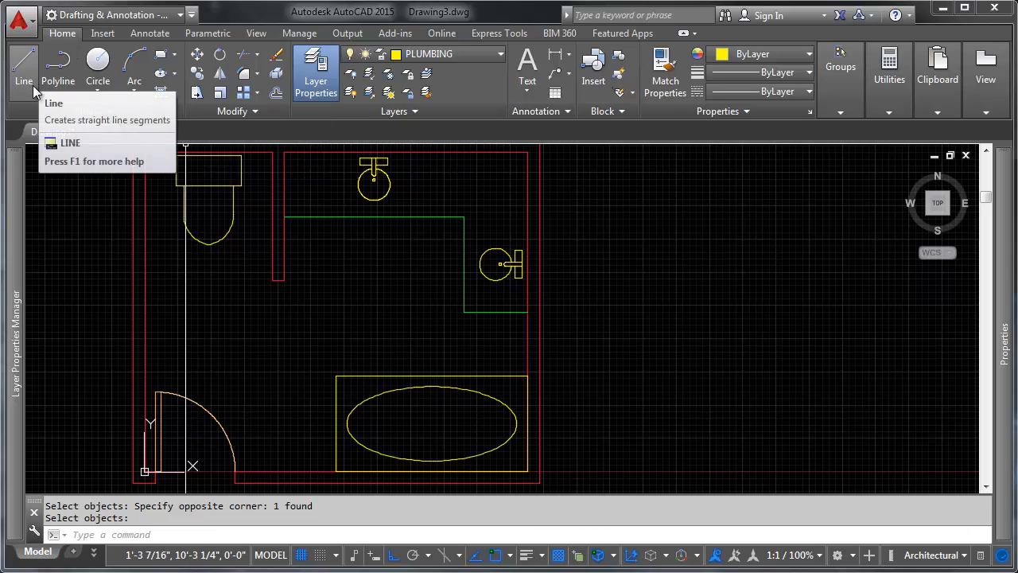
Draw a 4.5" wide polyline inside the lower wall, from the door opening's wall-end midpoint to directly below the bathtub's lower-right corner.
left_click(58, 77)
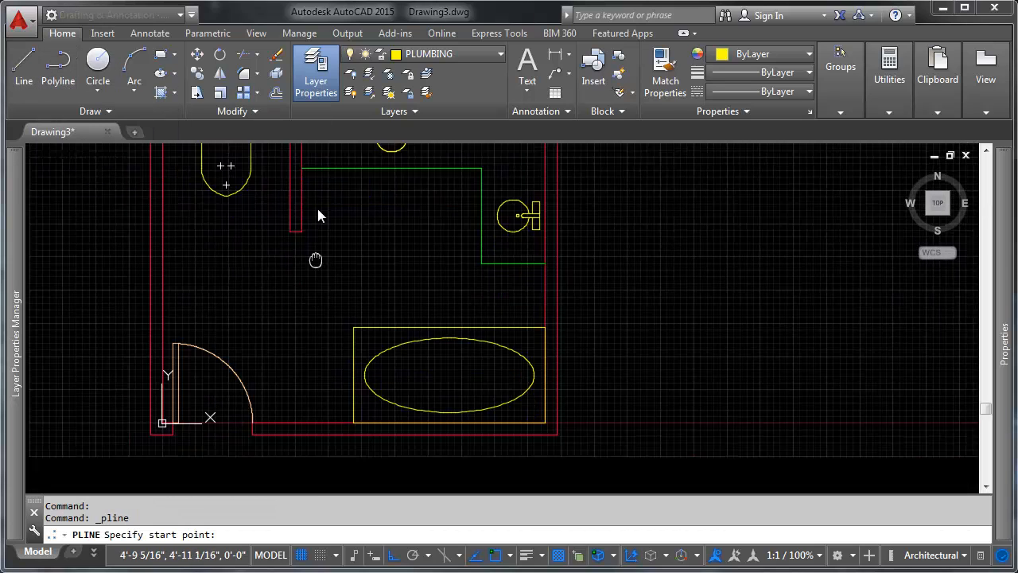
scroll(238, 357, "up", 6)
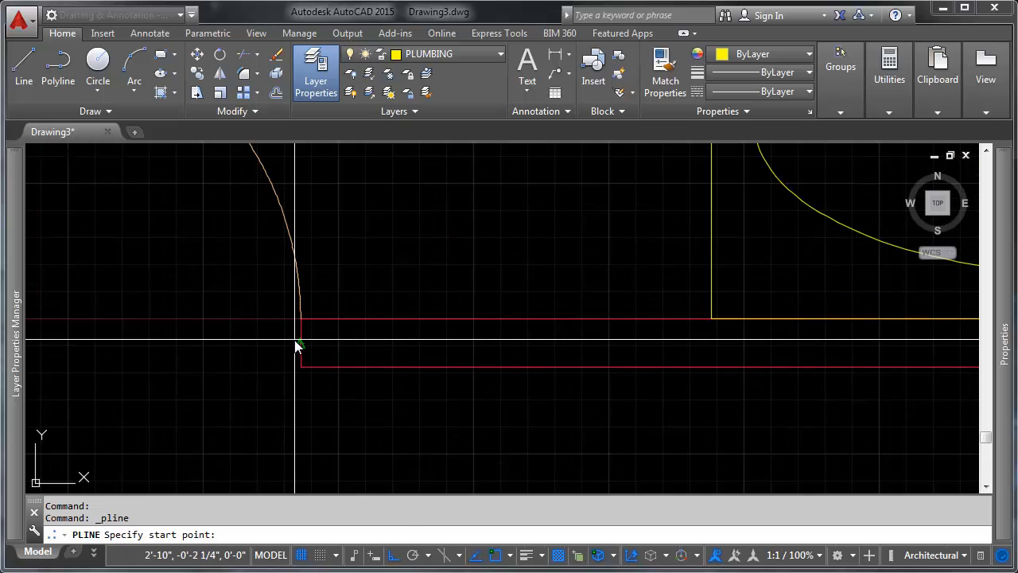
left_click(295, 346)
scroll(613, 357, "down", 5)
middle_click_drag(397, 379, 229, 386)
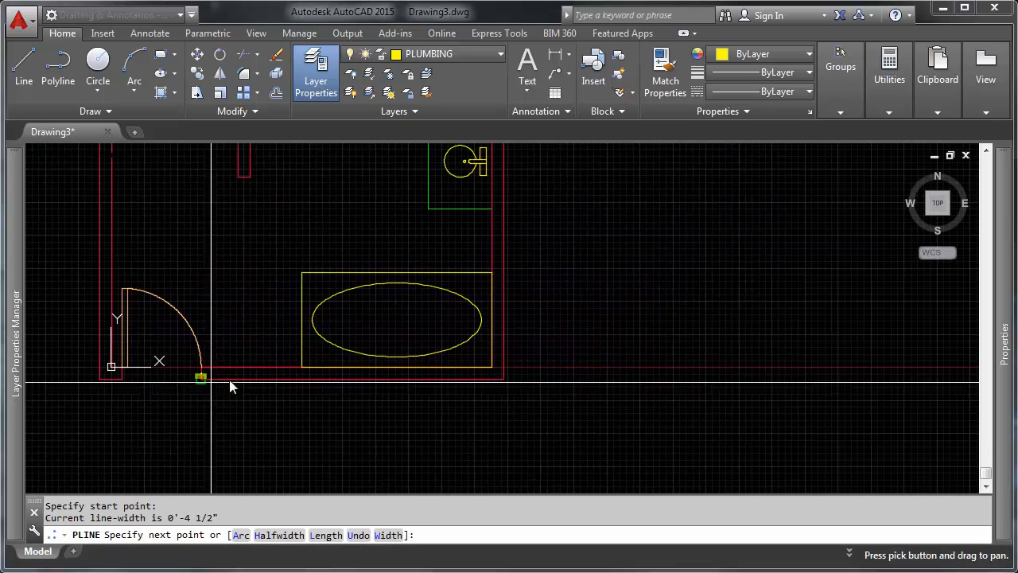
scroll(491, 389, "up", 5)
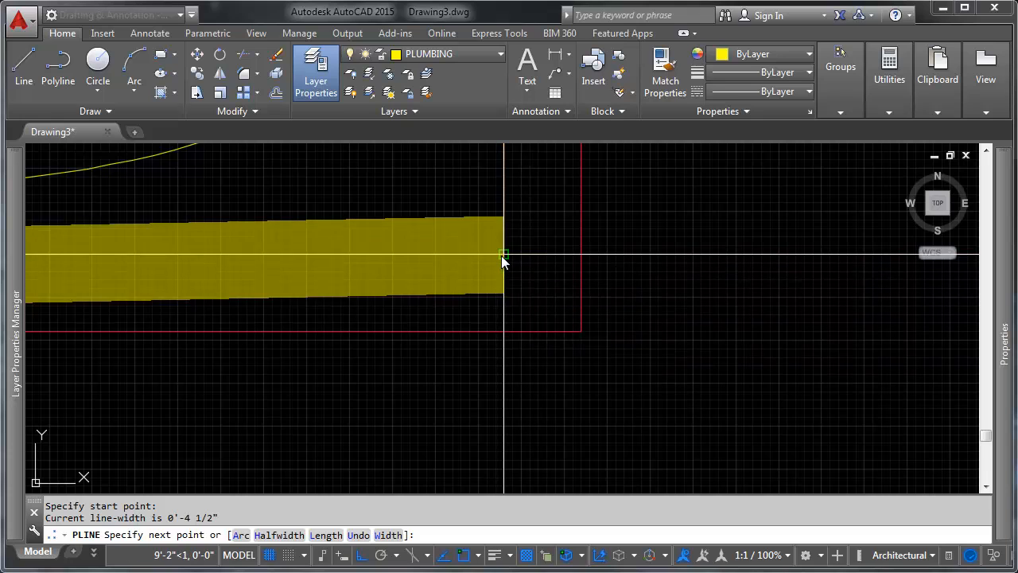
left_click(503, 291)
key("Return")
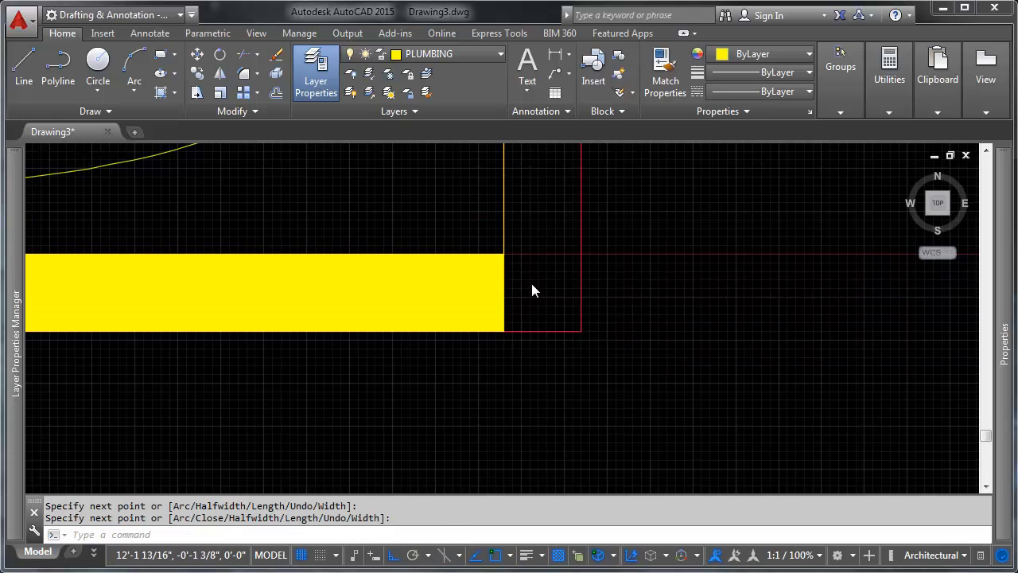
scroll(532, 284, "down", 8)
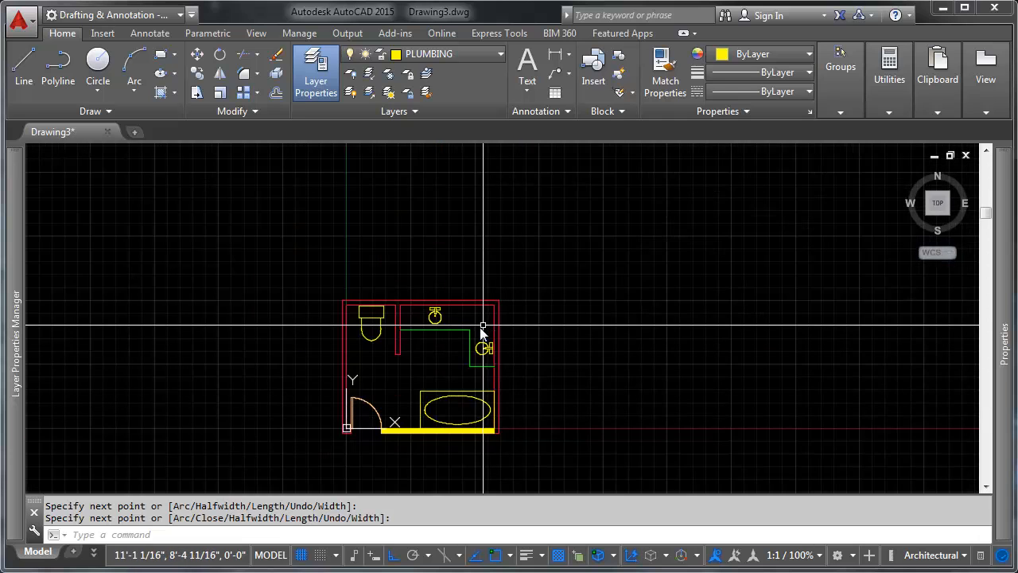
scroll(469, 429, "up", 8)
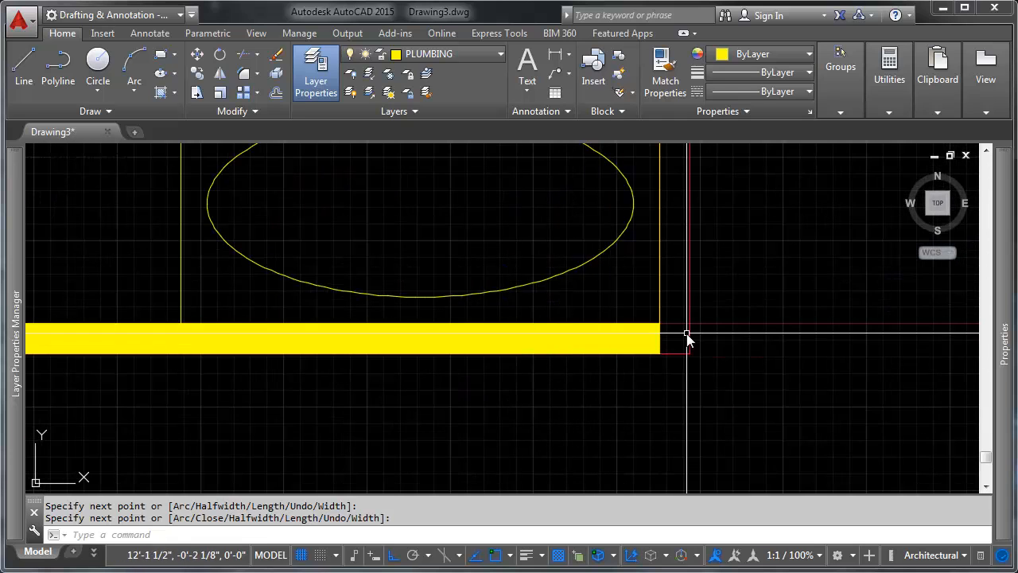
scroll(688, 338, "up", 2)
left_click(657, 341)
left_click(629, 352)
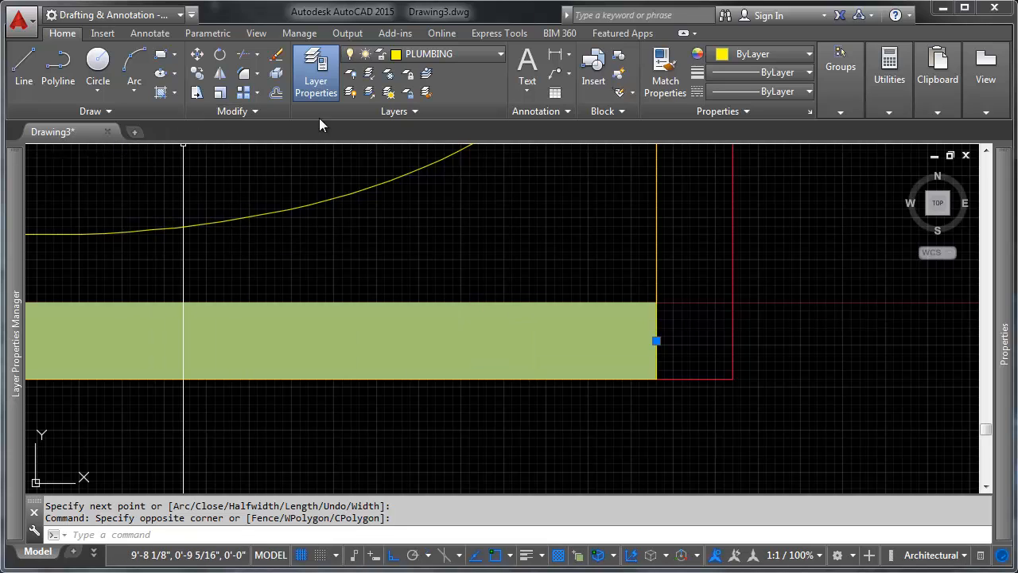
scroll(660, 345, "down", 2)
left_click(659, 343)
key("space")
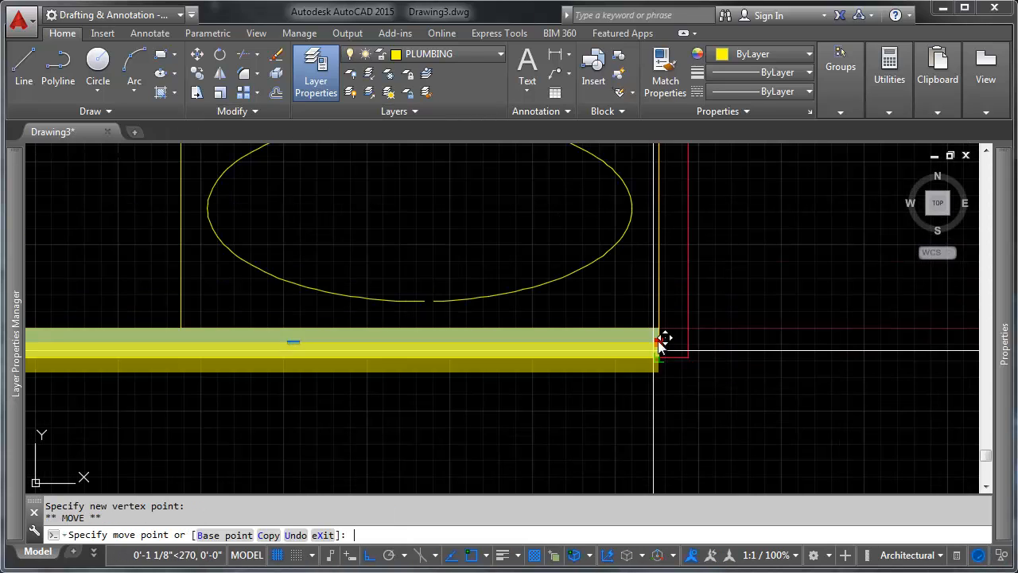
scroll(667, 310, "down", 1)
key("Escape")
key("Escape")
key("Escape")
Erase the wide polyline inside the lower wall.
type("A ERASE")
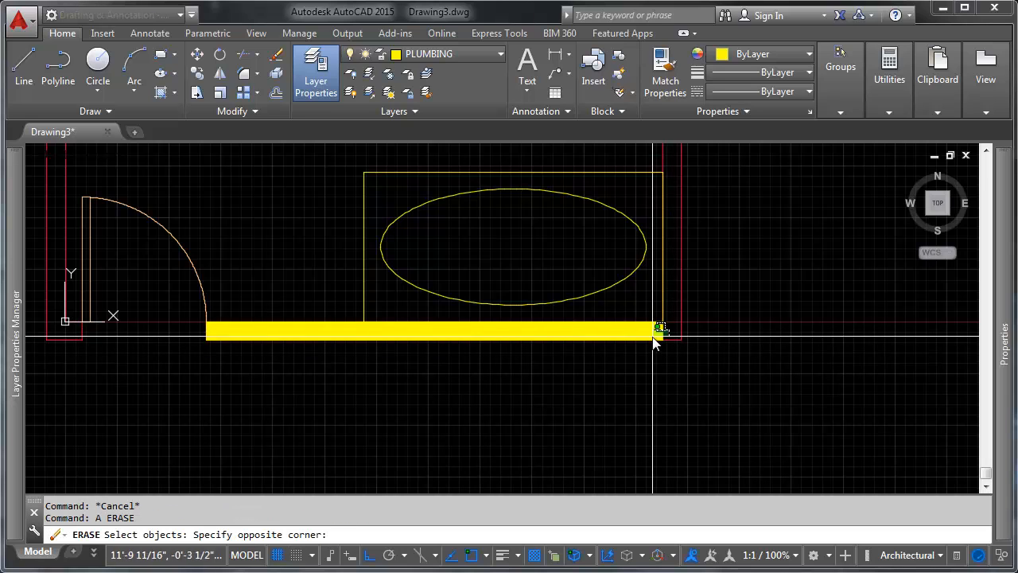
left_click(654, 340)
key("Return")
scroll(509, 326, "down", 2)
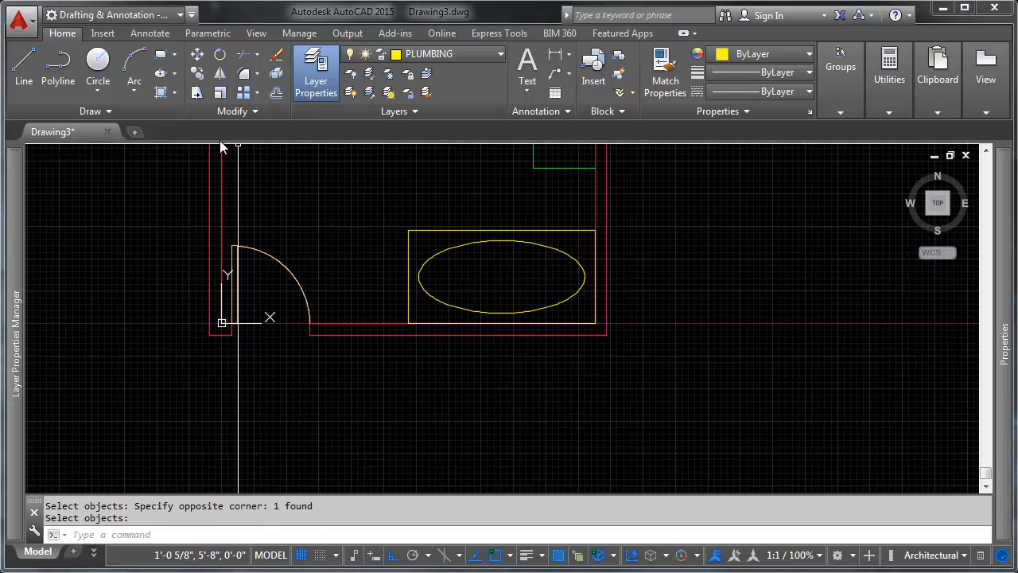
Draw a diagonal line joining the inner and outer wall corners at the room's lower-right corner.
left_click(23, 62)
scroll(608, 310, "up", 5)
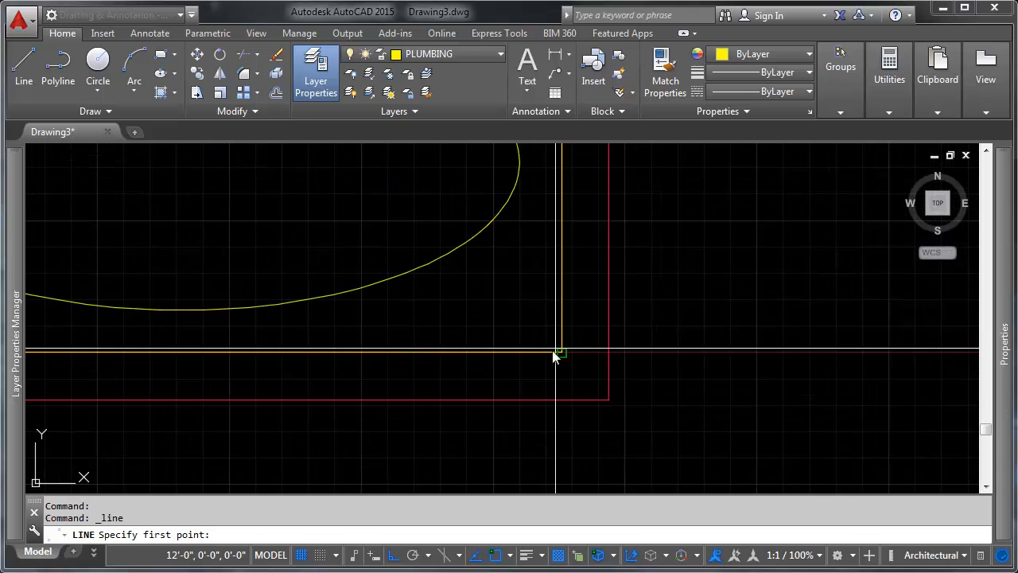
left_click(562, 351)
left_click(608, 397)
scroll(616, 437, "down", 5)
key("Return")
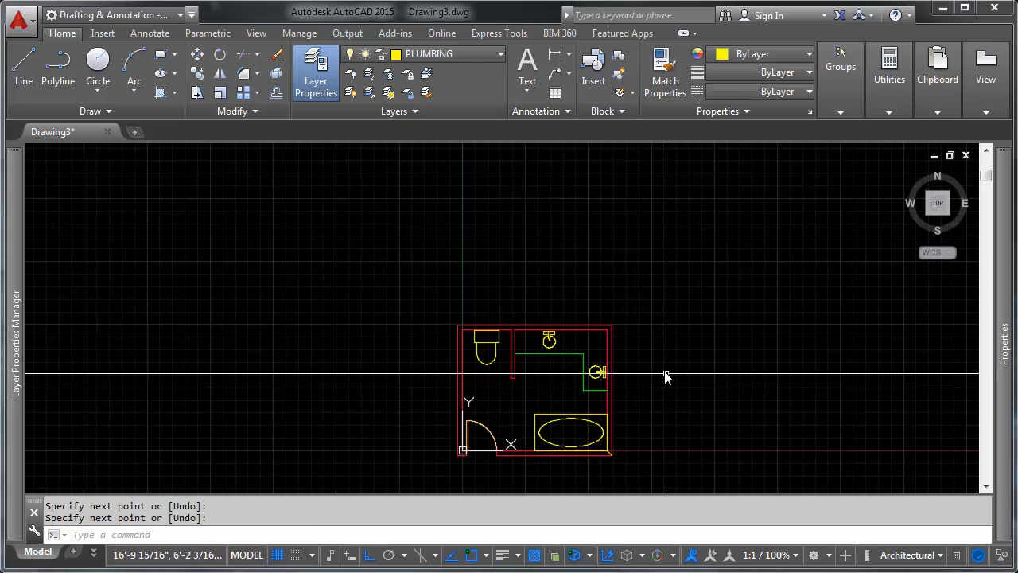
Draw a diagonal line joining the inner and outer wall corners at the room's upper-right corner.
scroll(559, 310, "up", 3)
key("Return")
scroll(466, 280, "up", 3)
left_click(488, 279)
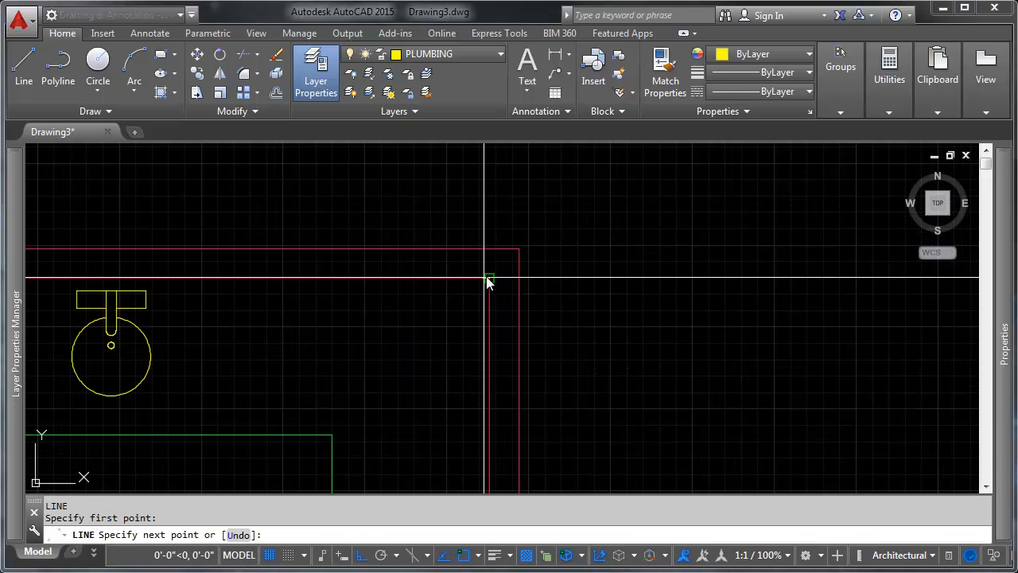
left_click(520, 249)
key("Return")
scroll(636, 233, "down", 5)
Draw a diagonal line joining the inner and outer wall corners at the room's upper-left corner.
scroll(373, 238, "up", 3)
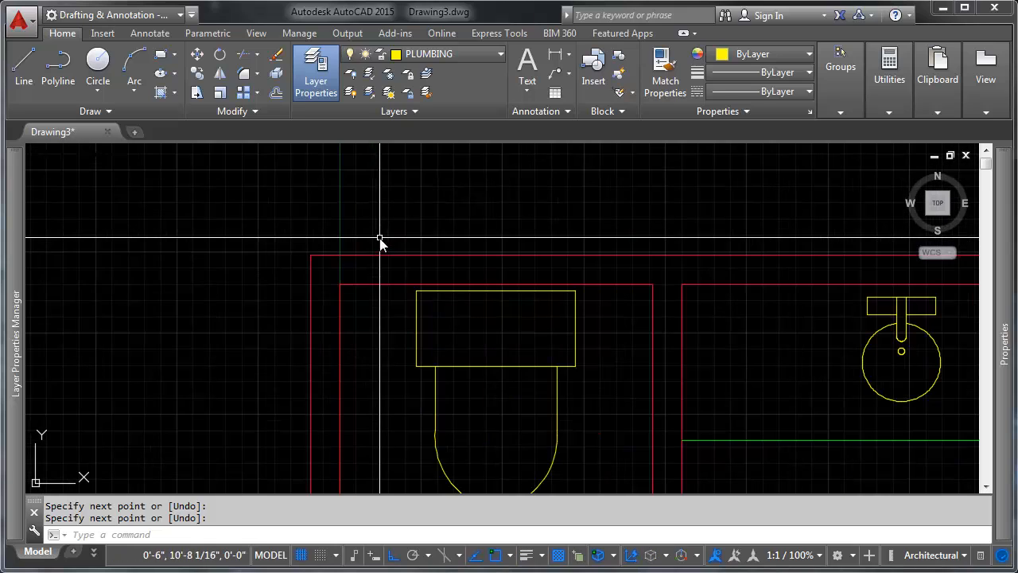
key("Return")
left_click(338, 287)
left_click(310, 255)
scroll(357, 209, "down", 5)
key("Return")
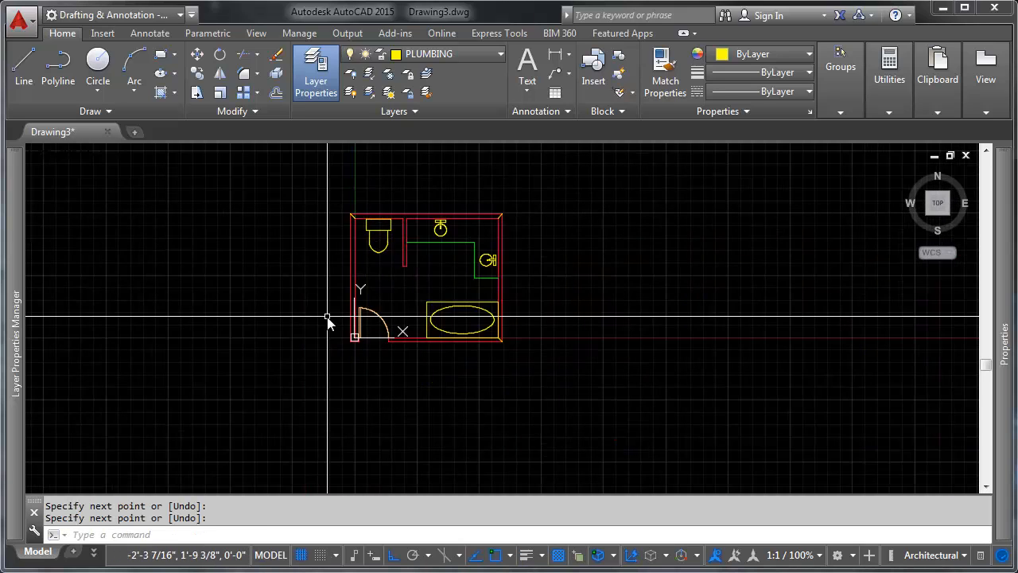
Draw a diagonal line joining the inner and outer wall corners at the room's lower-left corner.
scroll(545, 391, "up", 3)
key("Return")
left_click(567, 409)
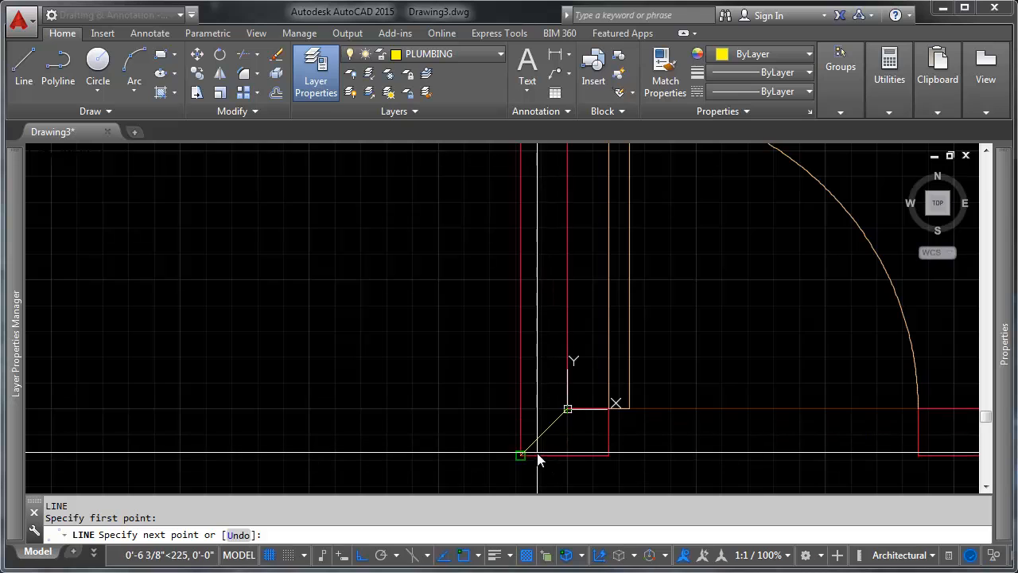
left_click(525, 454)
key("Return")
scroll(411, 357, "down", 5)
Draw a horizontal line across the top of the partition wall, joining its two upper corners at the upper wall's inner edge.
scroll(493, 289, "up", 5)
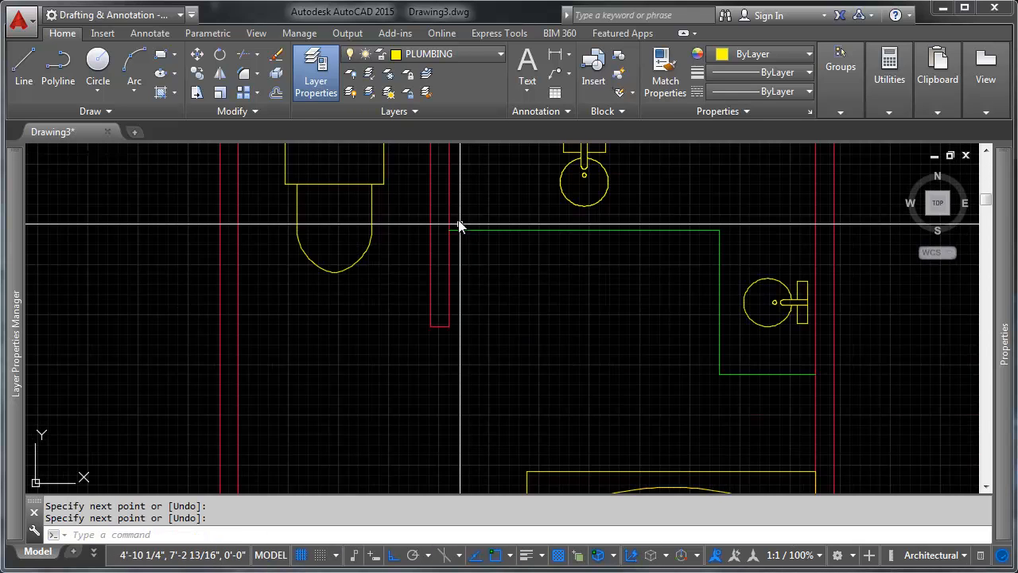
scroll(395, 310, "up", 2)
key("Return")
left_click(373, 284)
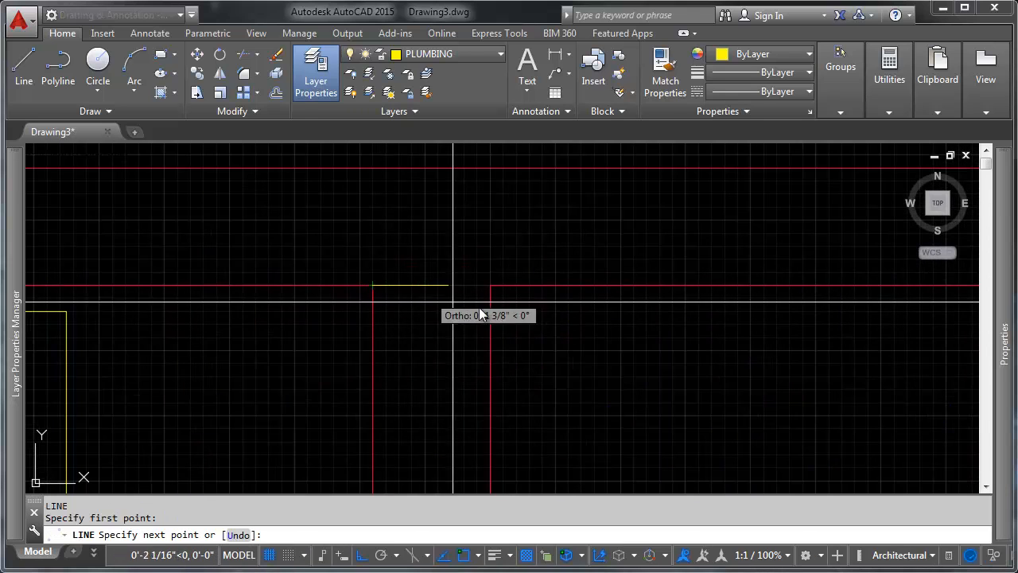
left_click(490, 284)
key("Return")
scroll(391, 276, "down", 7)
middle_click_drag(509, 344, 518, 293)
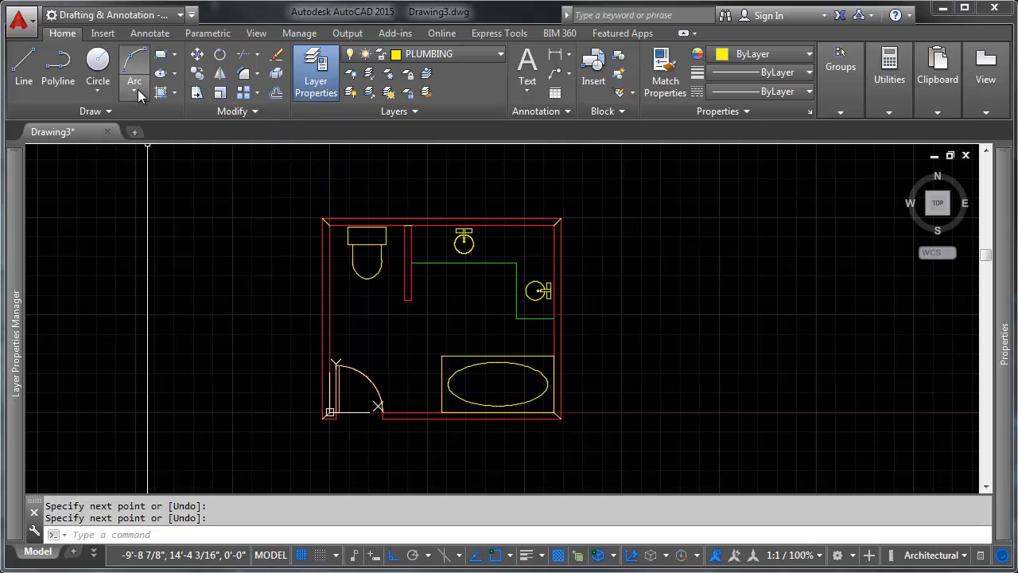
Start a 4.5" wide polyline at the door opening's right wall-end midpoint and run it through the lower and right walls to the upper-right diagonal's midpoint.
left_click(59, 72)
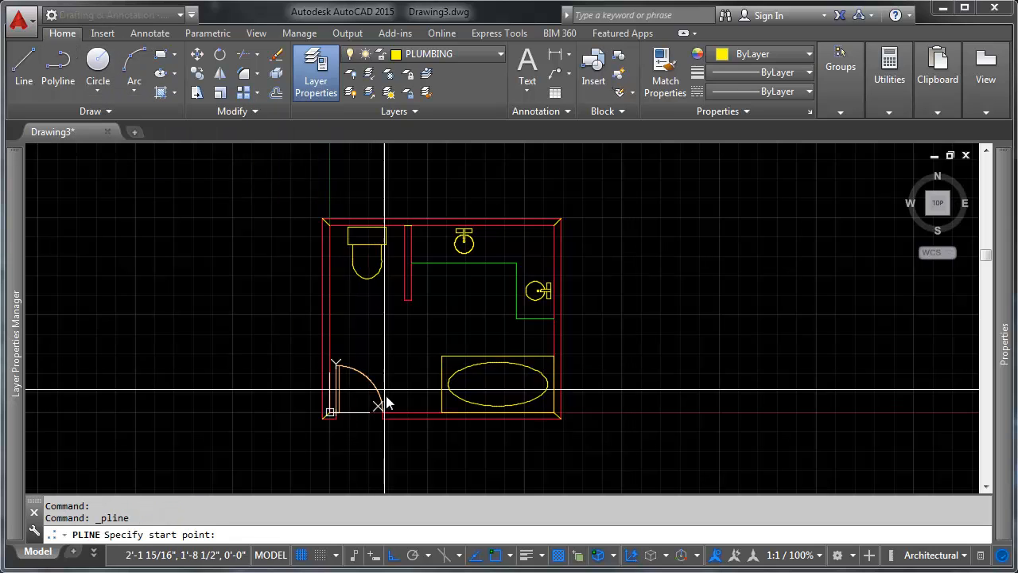
scroll(386, 403, "up", 6)
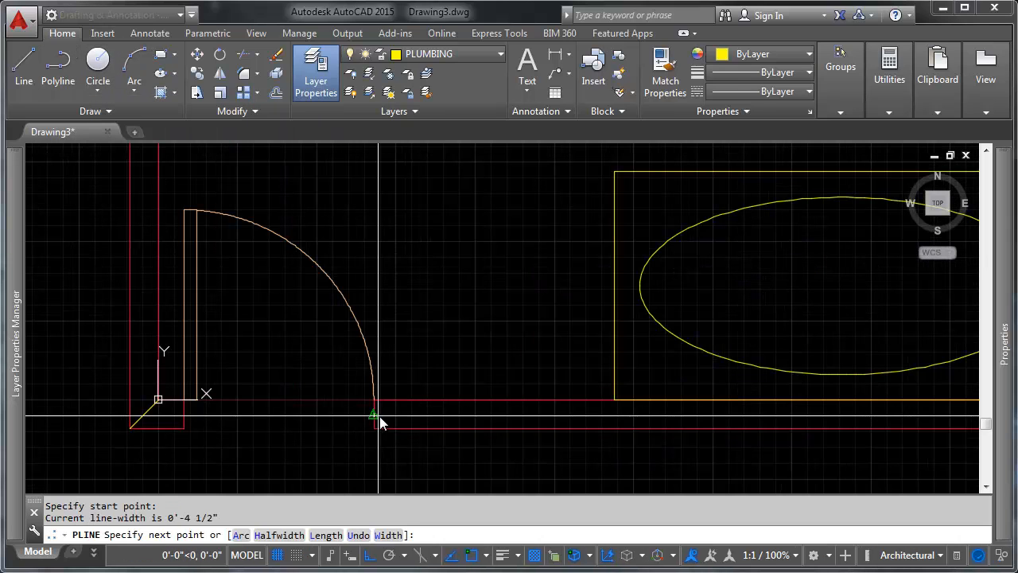
middle_click_drag(727, 422, 140, 383)
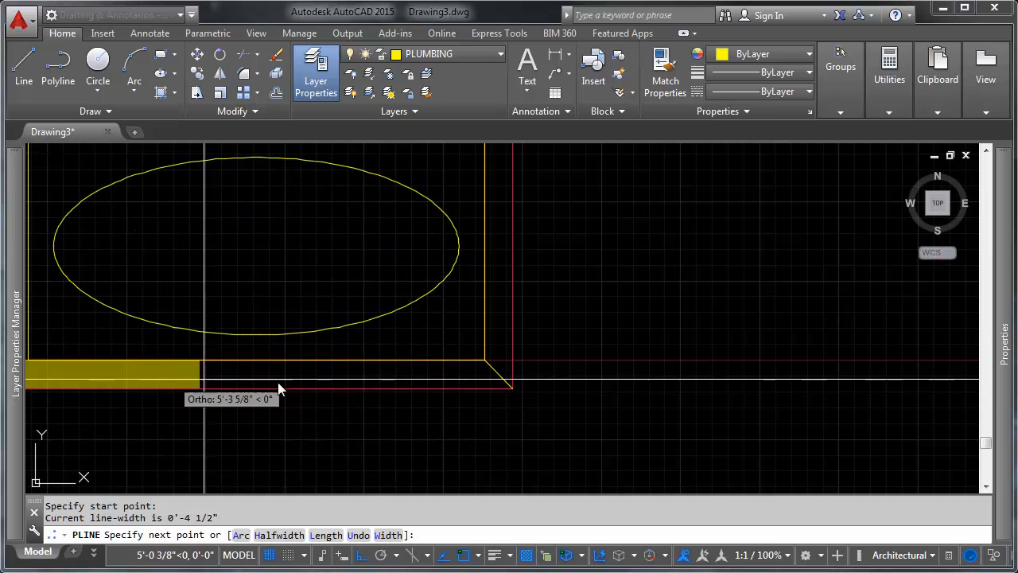
left_click(496, 380)
scroll(487, 335, "down", 6)
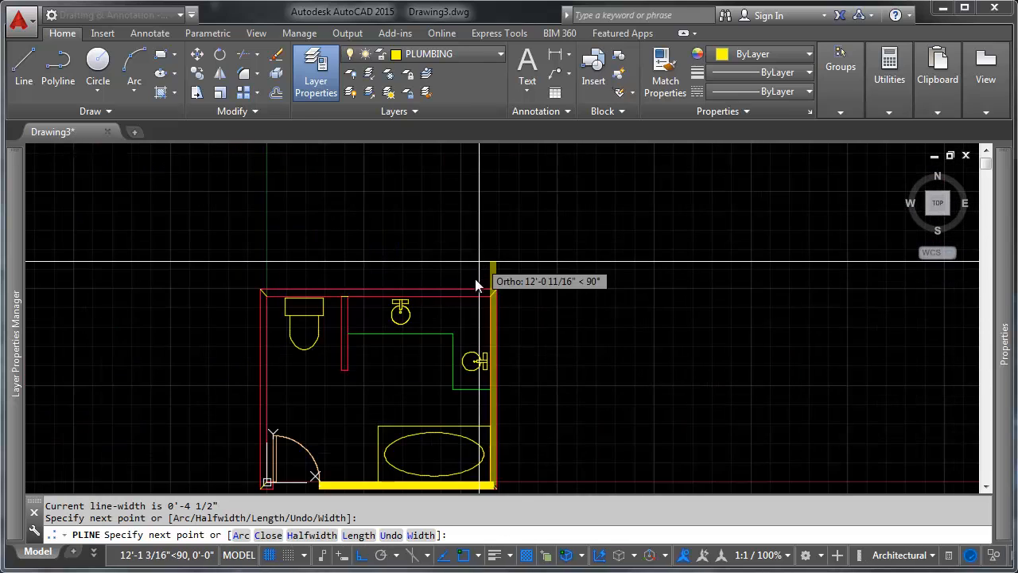
scroll(475, 285, "up", 6)
left_click(586, 315)
Continue the wide polyline through the upper and left walls via the corner diagonals' midpoints and finish it at the wall end left of the door.
scroll(682, 323, "down", 8)
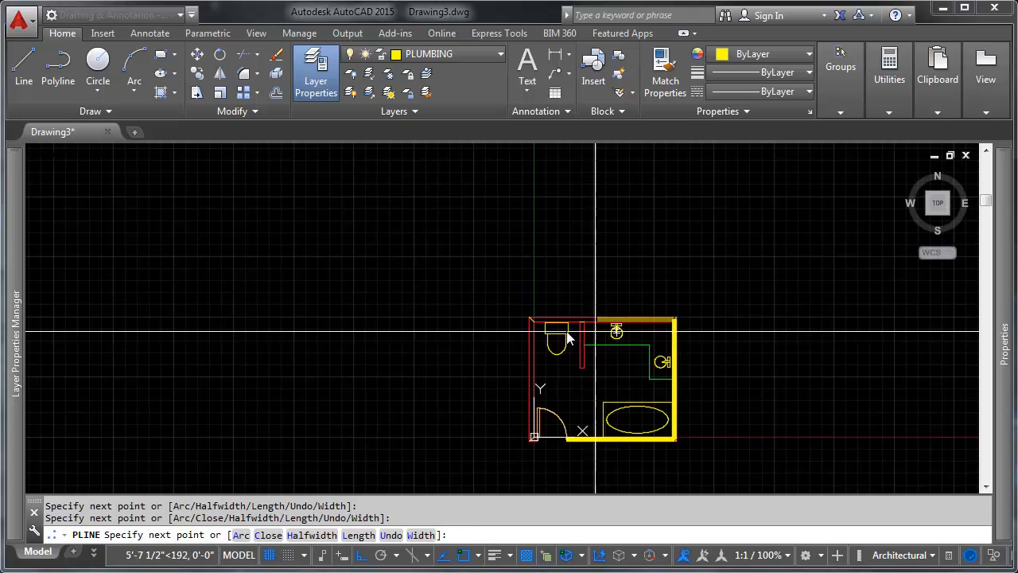
scroll(561, 334, "up", 8)
left_click(390, 290)
scroll(392, 254, "down", 4)
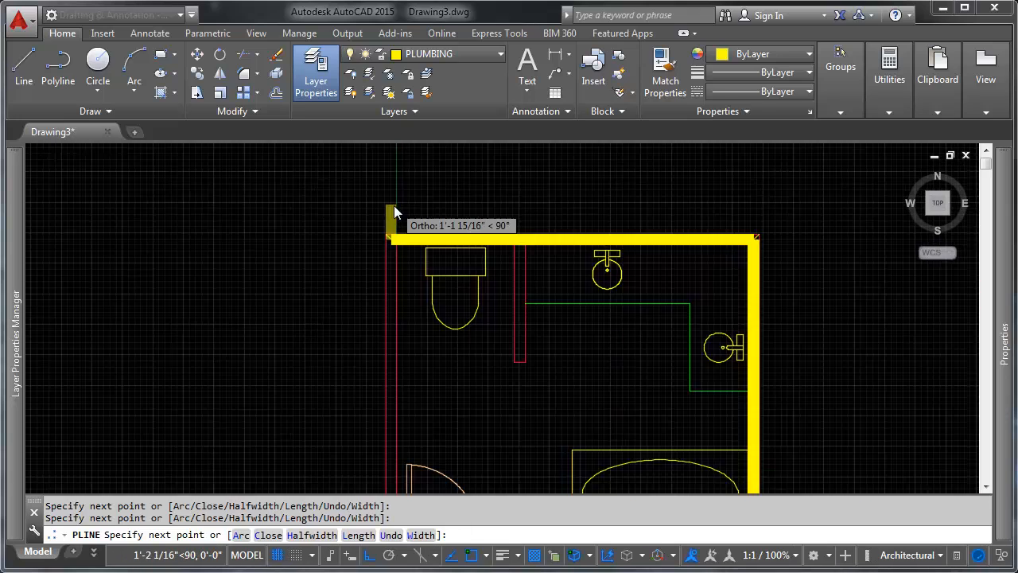
scroll(393, 209, "down", 4)
scroll(386, 342, "up", 6)
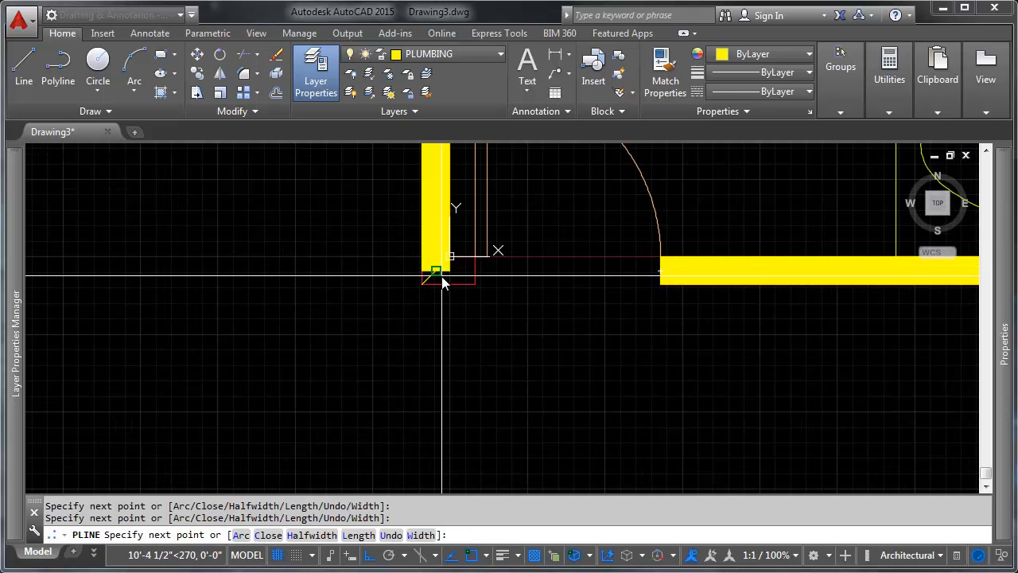
left_click(471, 278)
key("Return")
scroll(465, 367, "down", 6)
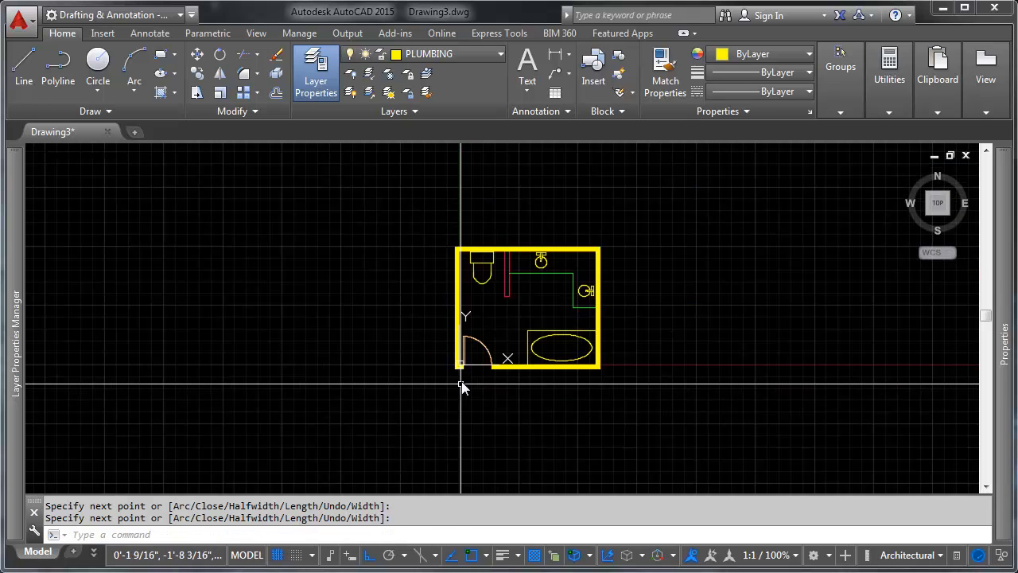
Draw a 4.5" wide polyline through the partition wall, from its lower end's midpoint to its top line's midpoint.
scroll(554, 267, "up", 4)
key("Return")
scroll(421, 334, "up", 5)
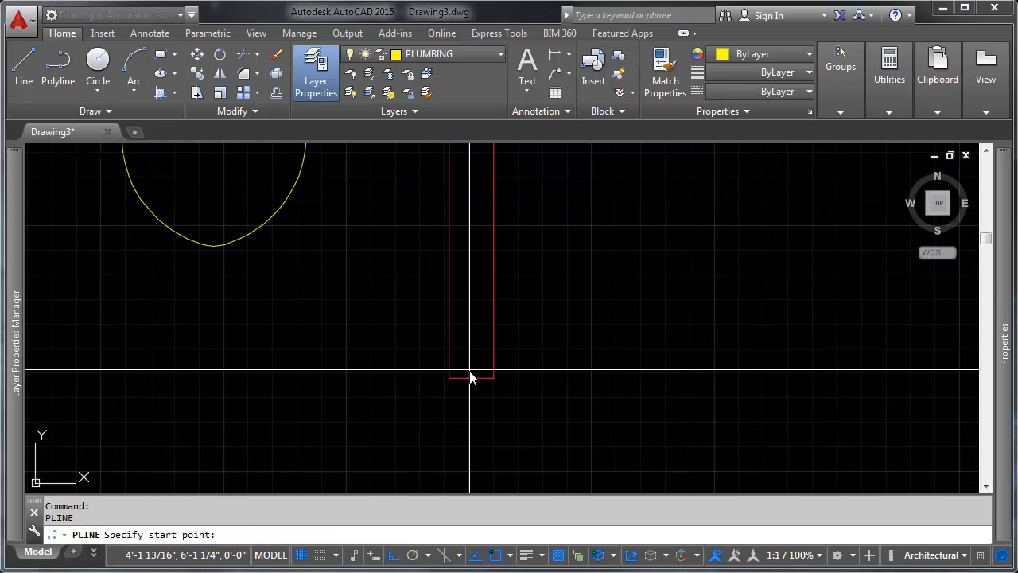
left_click(475, 376)
scroll(476, 375, "down", 3)
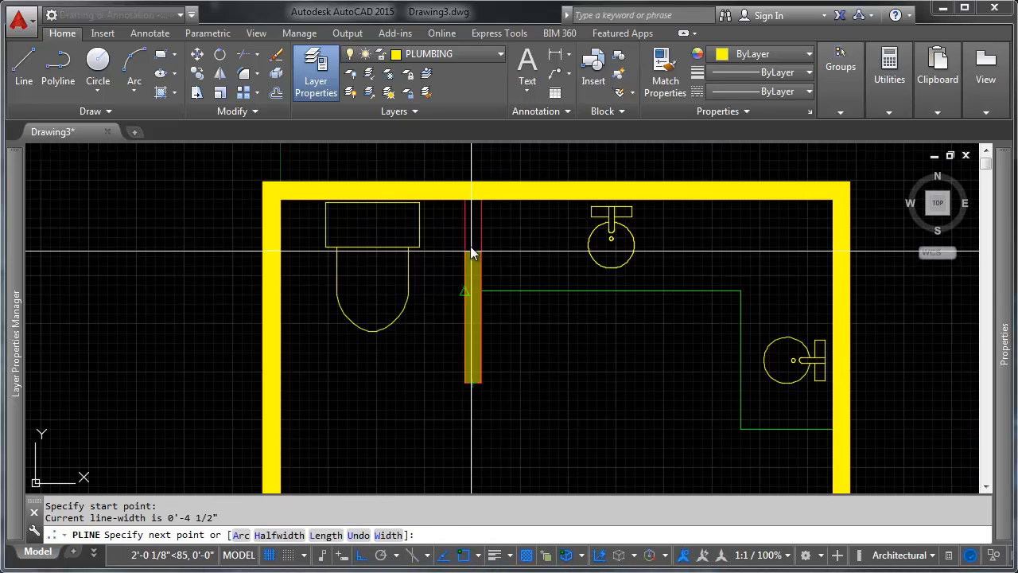
left_click(472, 199)
key("Return")
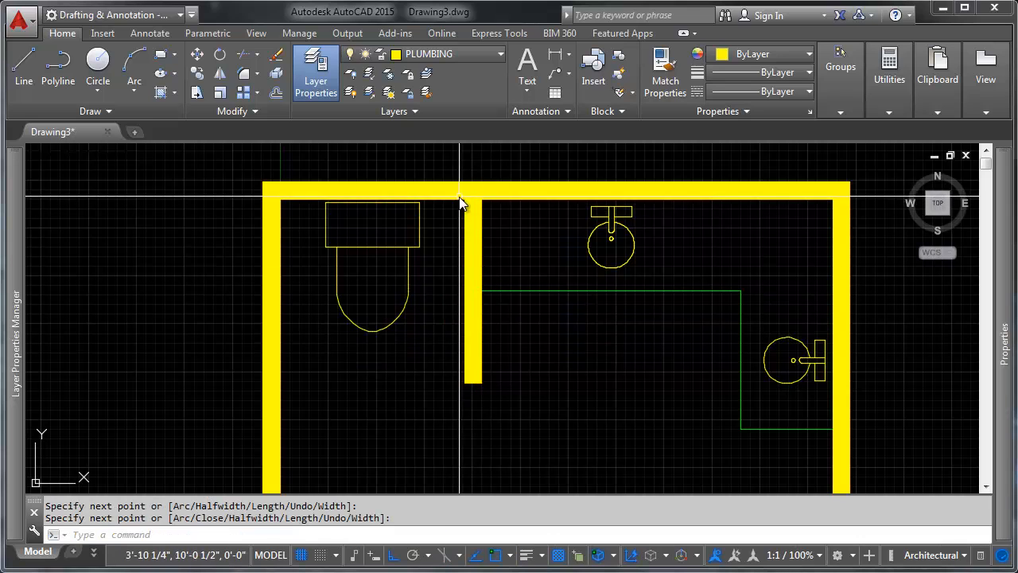
left_click(474, 190)
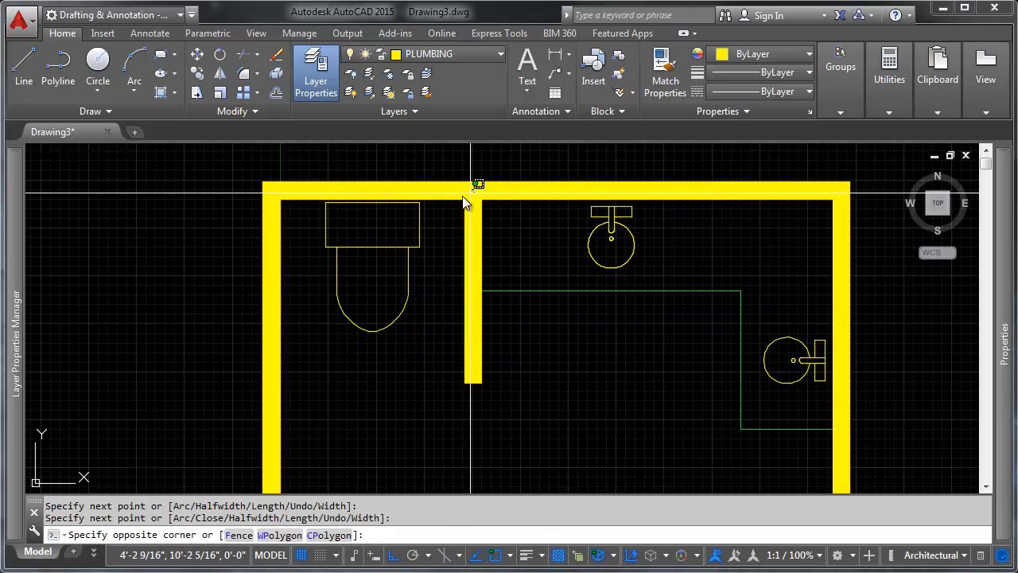
left_click(464, 199)
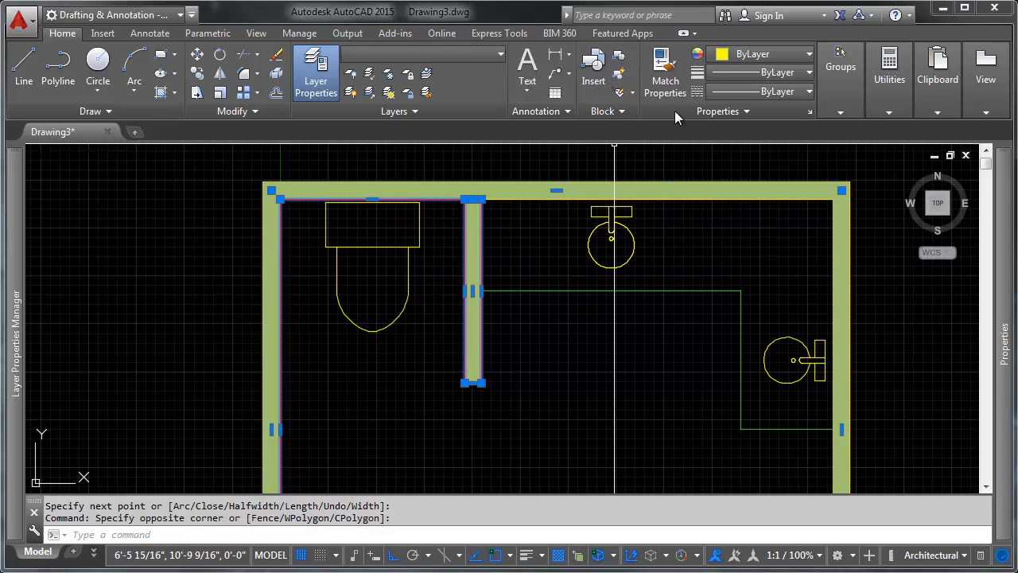
left_click(502, 53)
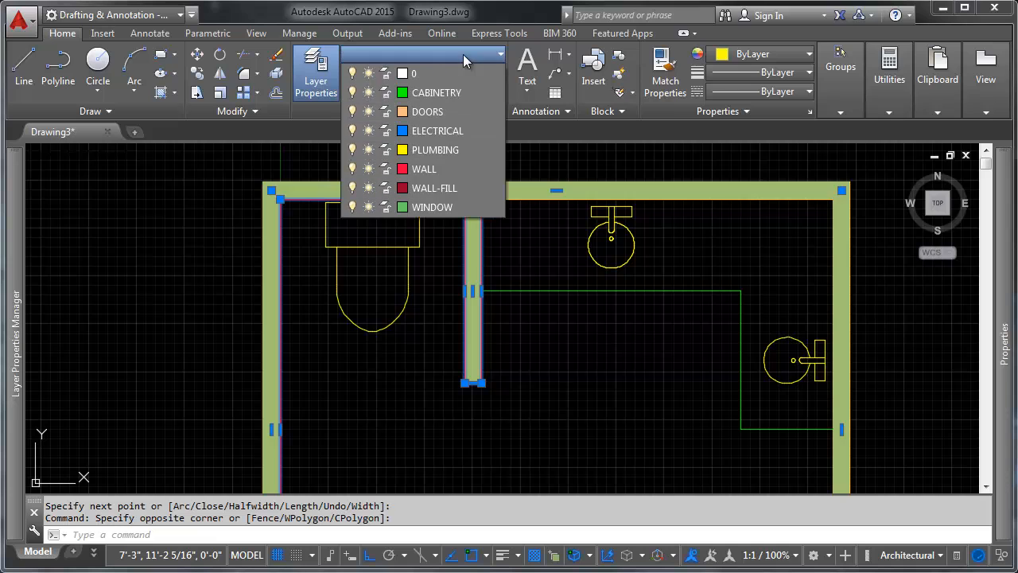
left_click(458, 60)
key("Escape")
Move the outer-wall and partition fill polylines, with the helper line at the partition's top, to the WALL-FILL layer.
scroll(458, 202, "up", 5)
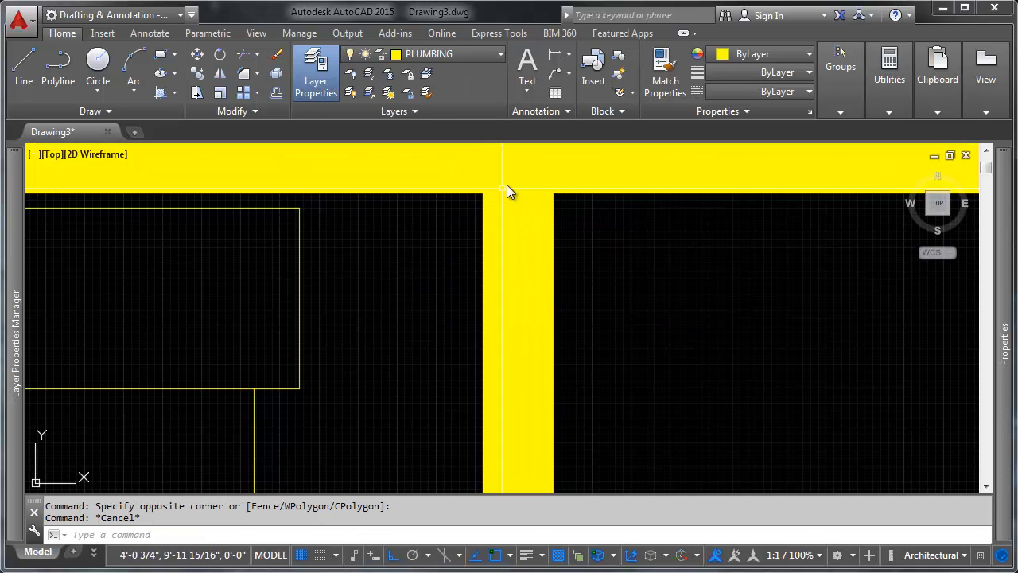
left_click(522, 188)
left_click(513, 205)
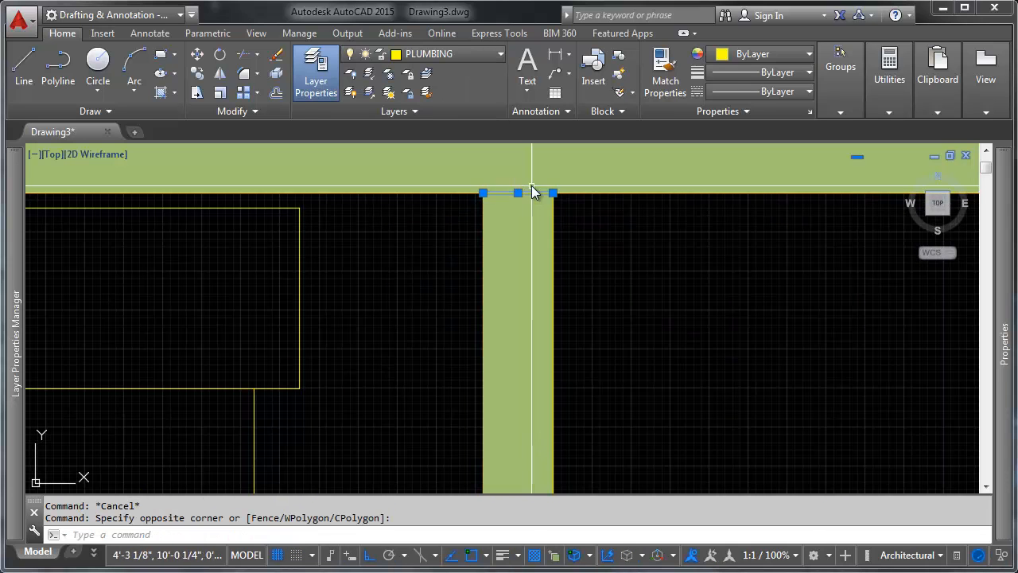
left_click(394, 53)
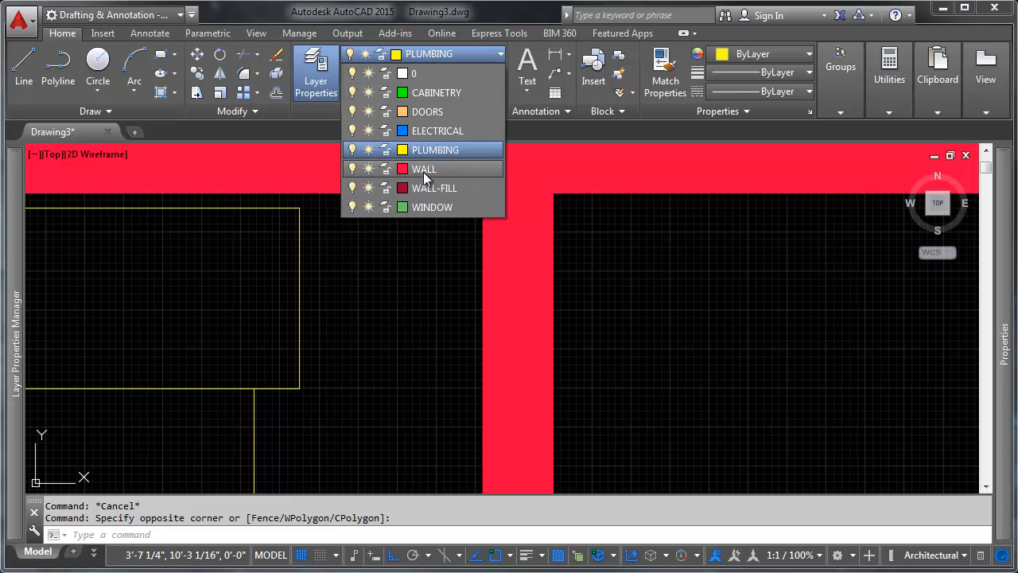
left_click(420, 191)
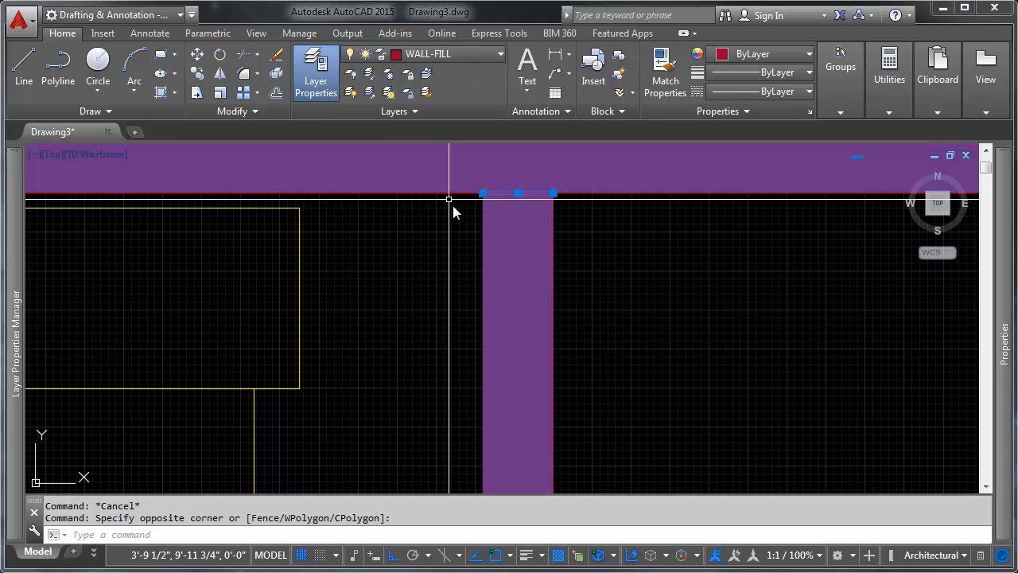
key("Escape")
Select the outer-wall and partition fill polylines with the partition's top line and send them to the back of the draw order.
scroll(457, 227, "down", 3)
scroll(477, 234, "up", 5)
left_click(397, 193)
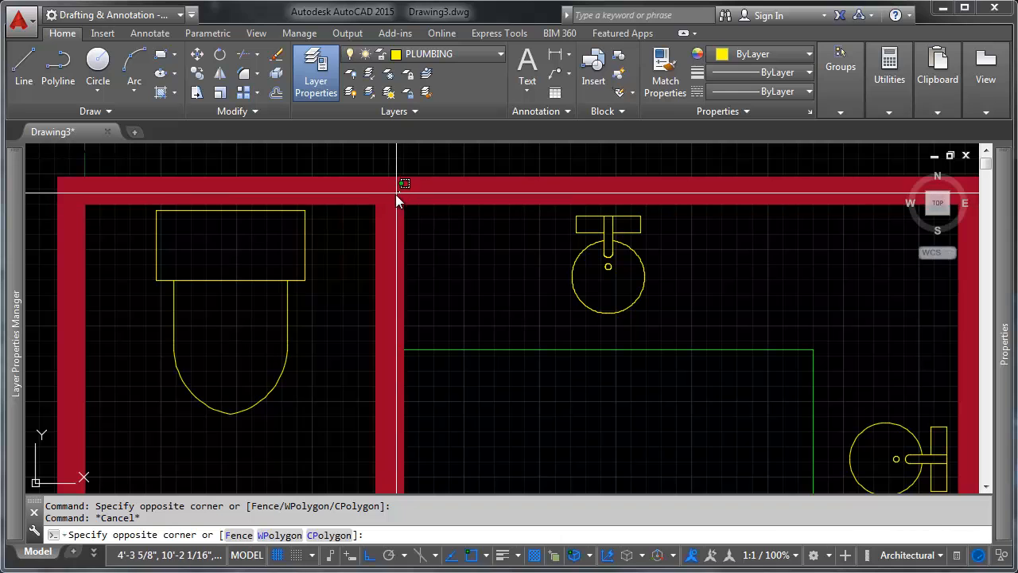
left_click(386, 201)
left_click(399, 191)
left_click(387, 222)
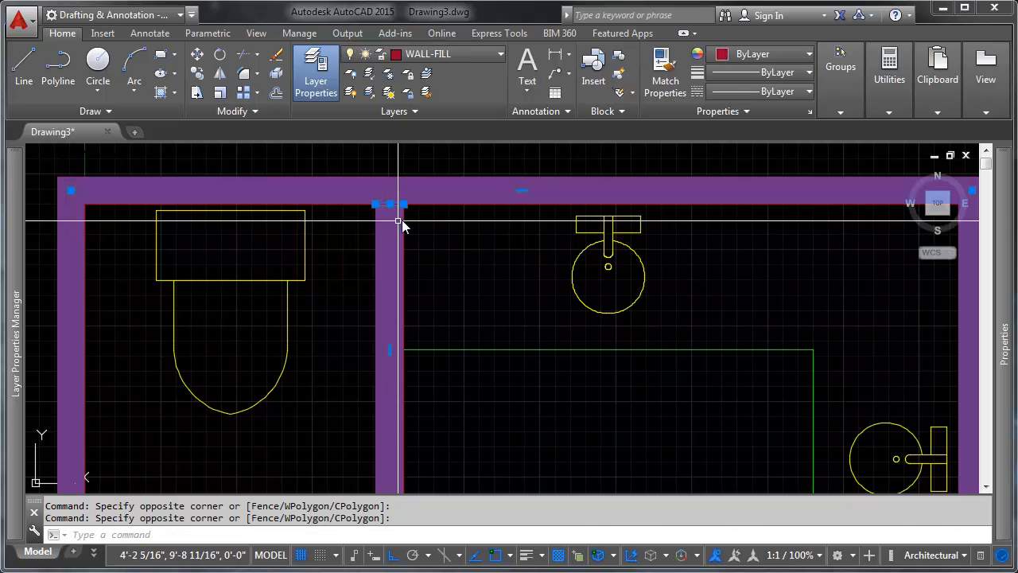
scroll(405, 221, "down", 5)
scroll(438, 220, "up", 4)
scroll(448, 229, "down", 3)
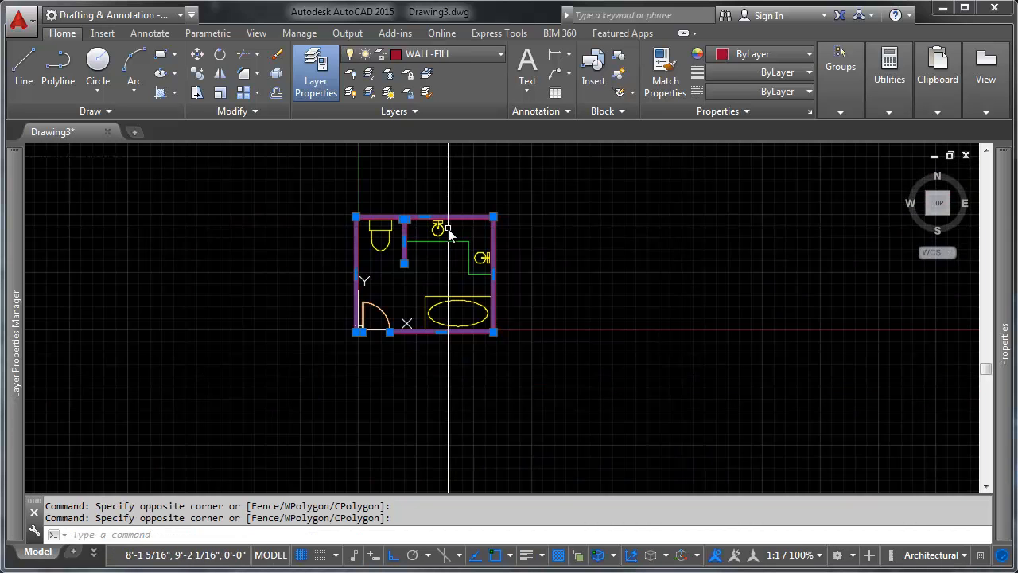
right_click(436, 222)
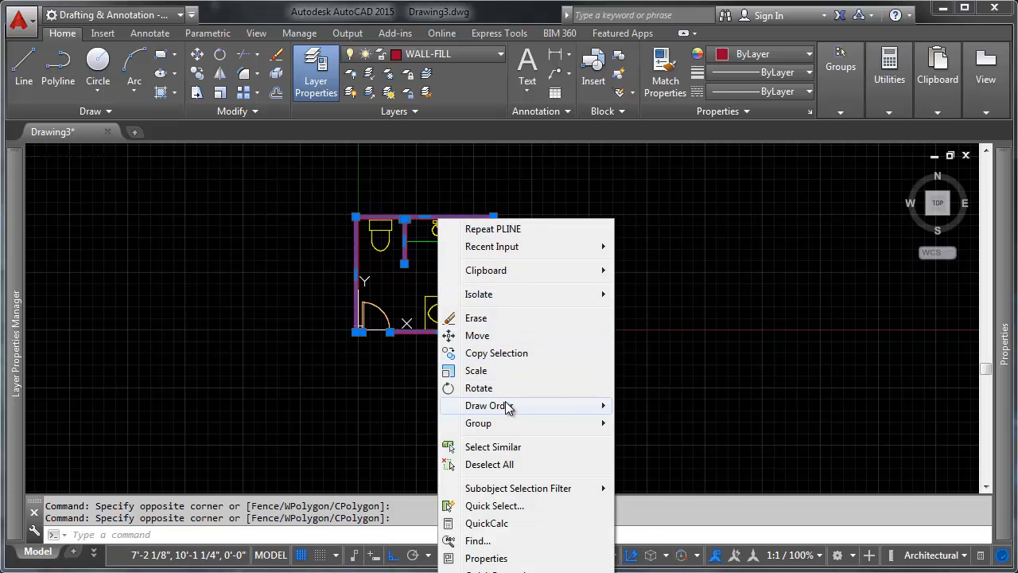
mouse_move(594, 402)
left_click(660, 424)
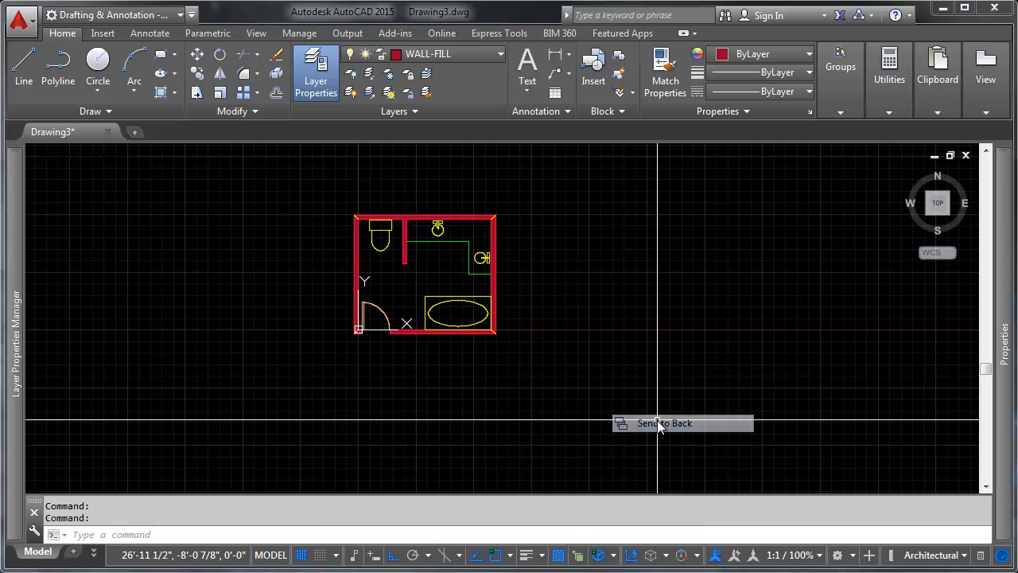
Erase the four diagonal helper lines at the outer wall corners and the helper line across the partition wall's top.
scroll(375, 227, "up", 4)
scroll(540, 238, "up", 2)
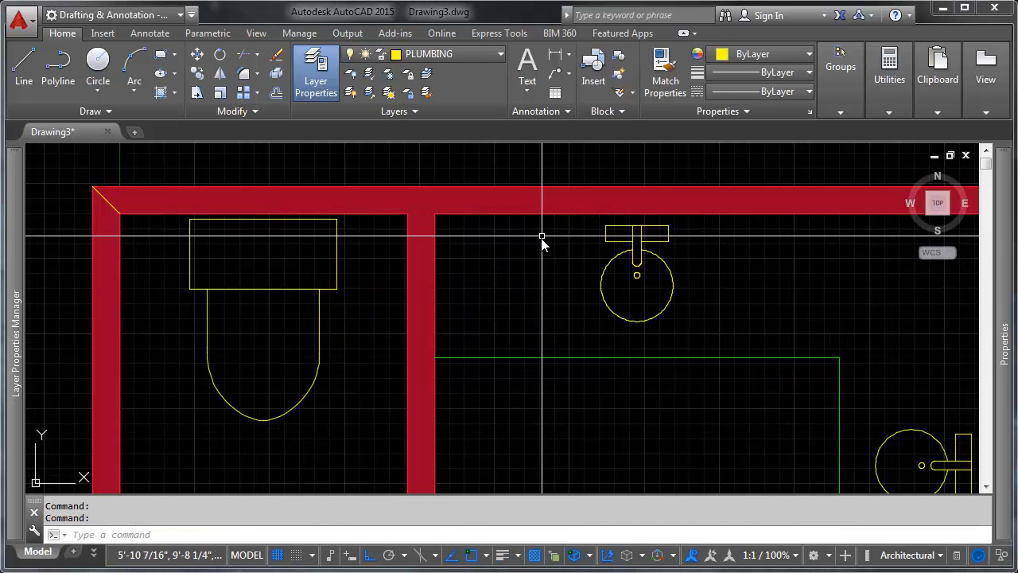
left_click(362, 166)
left_click(466, 260)
middle_click_drag(298, 232, 493, 278)
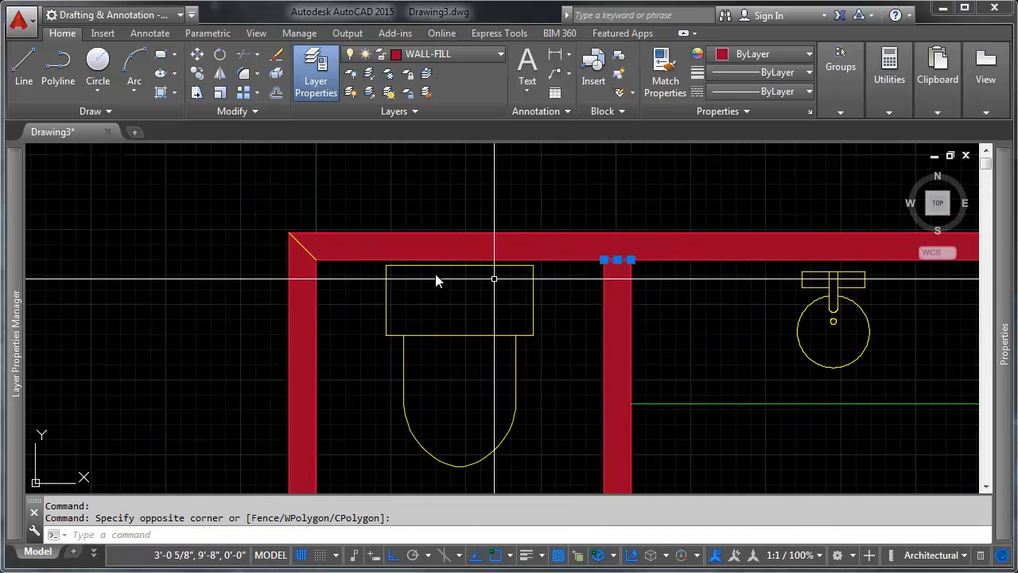
left_click(244, 201)
left_click(360, 290)
scroll(914, 258, "down", 2)
middle_click_drag(915, 258, 334, 240)
scroll(334, 240, "up", 2)
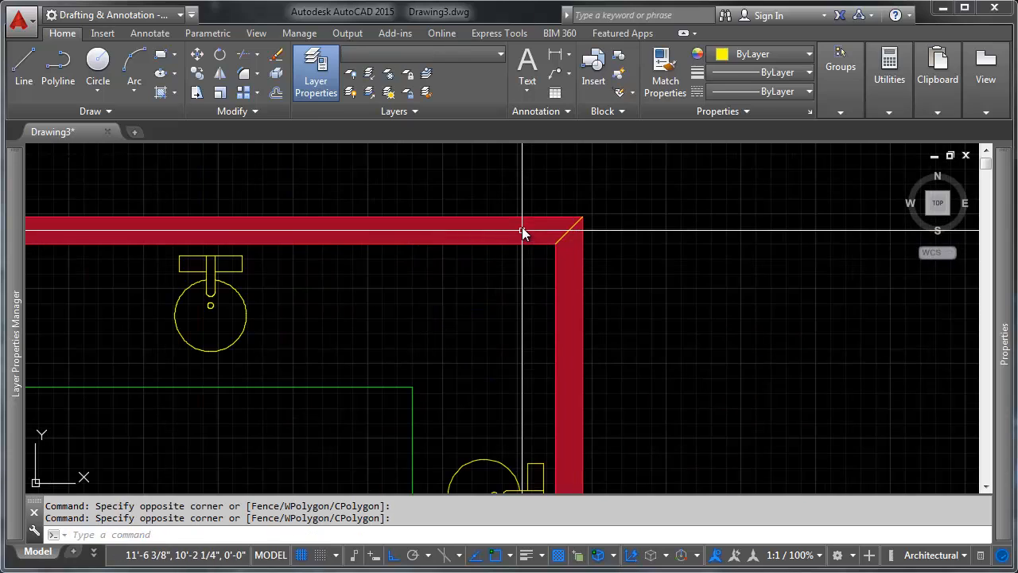
left_click(528, 197)
left_click(639, 307)
scroll(583, 211, "down", 4)
scroll(578, 323, "up", 5)
left_click(574, 324)
left_click(641, 391)
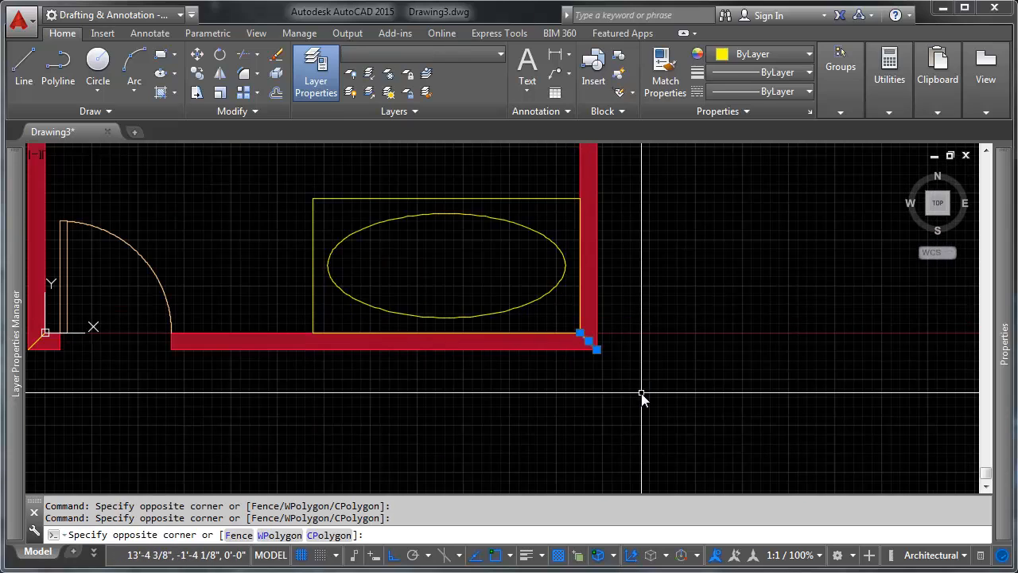
middle_click_drag(325, 304, 552, 312)
left_click(210, 303)
left_click(282, 372)
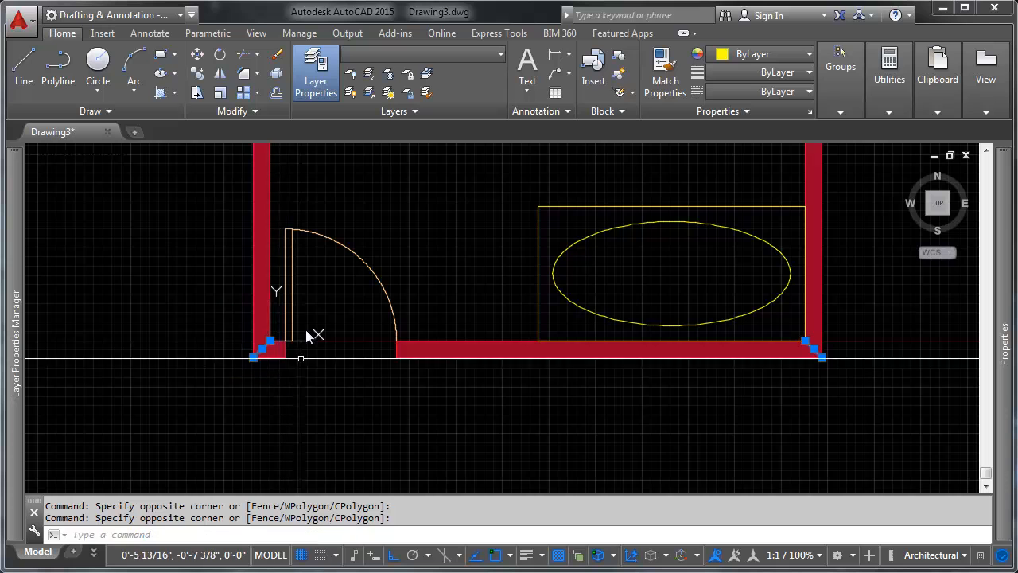
scroll(294, 311, "down", 4)
middle_click_drag(335, 264, 339, 325)
key("Delete")
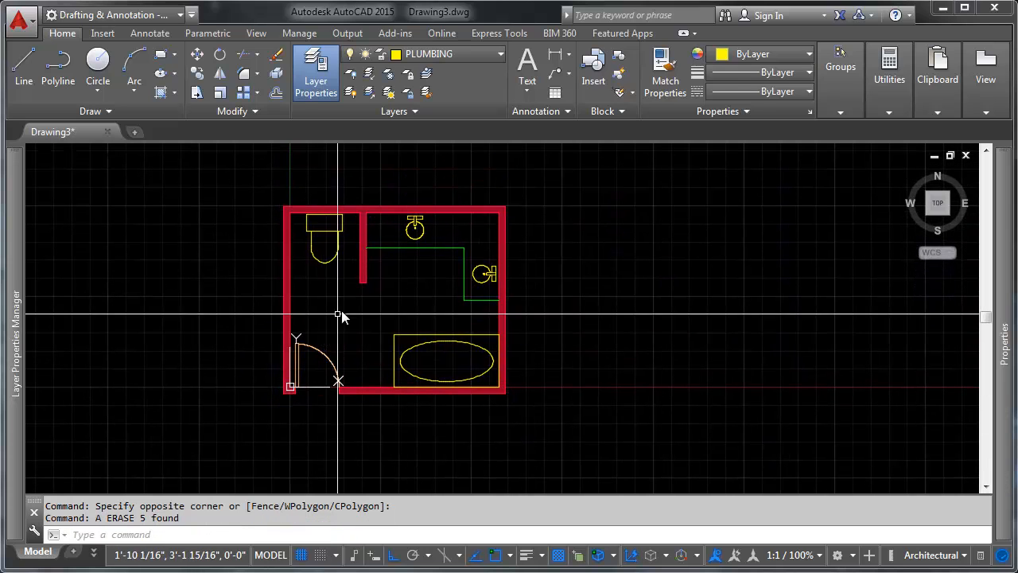
middle_click_drag(467, 315, 439, 319)
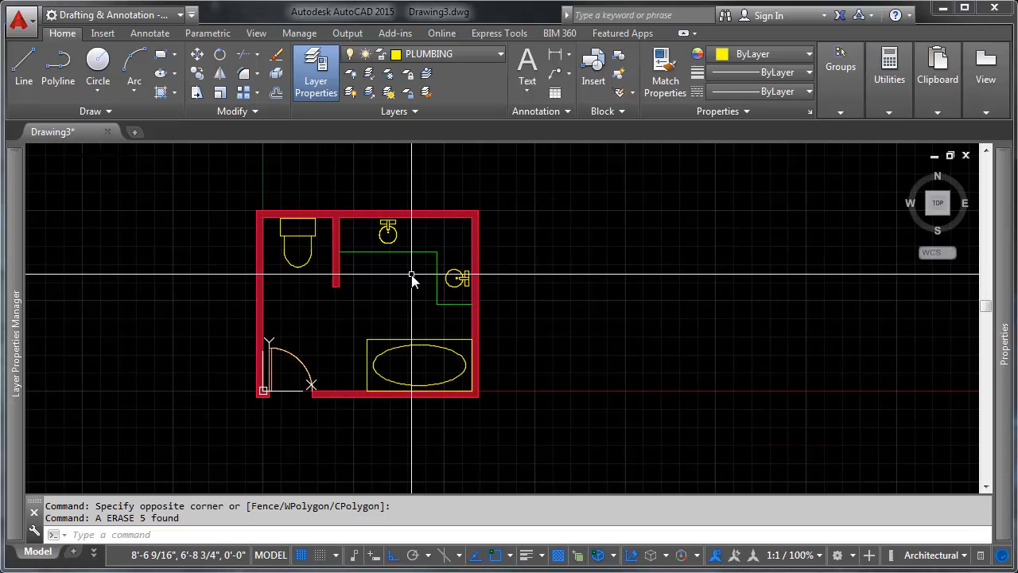
middle_click_drag(394, 316, 499, 289)
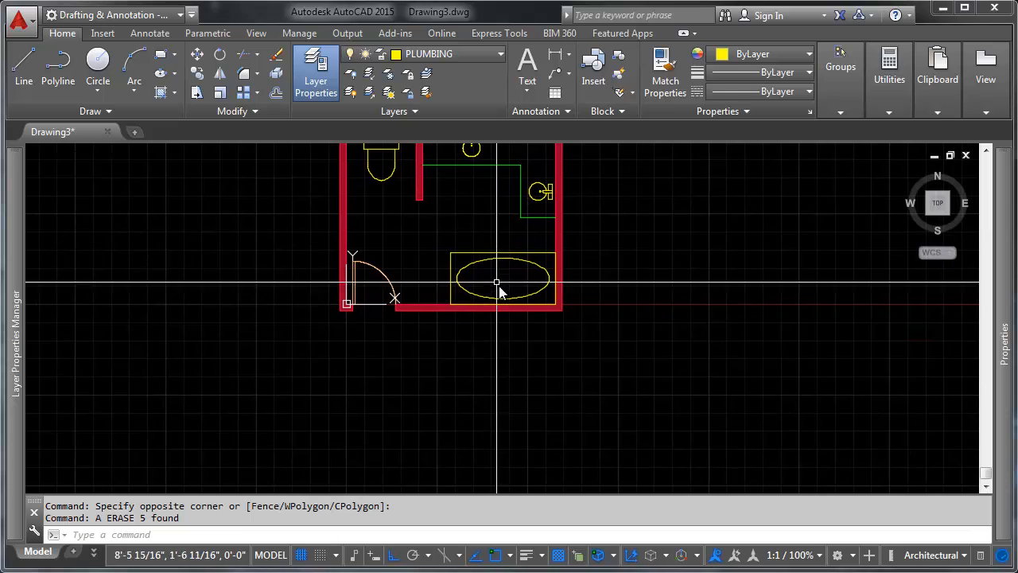
middle_click_drag(368, 248, 382, 289)
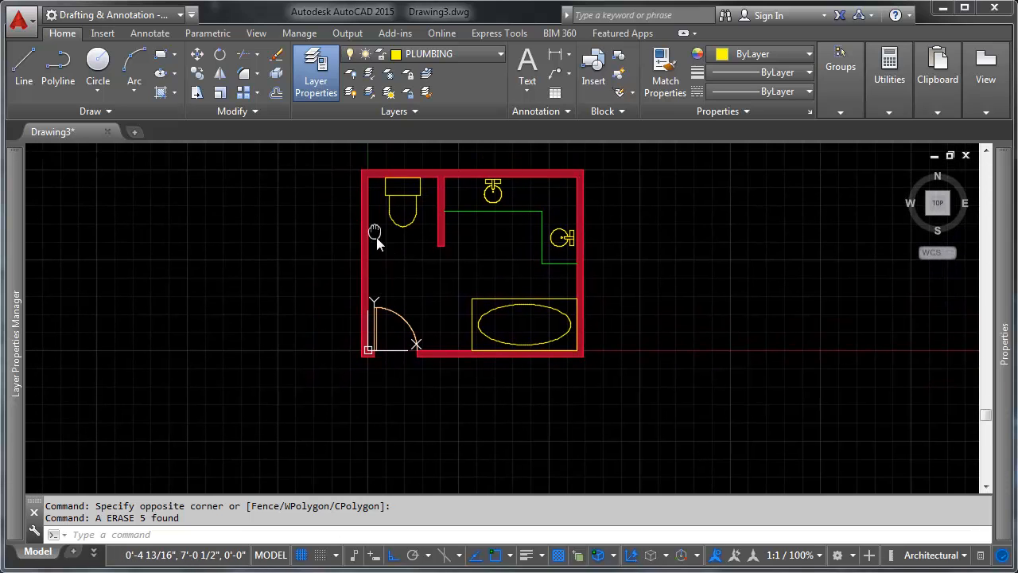
middle_click_drag(376, 237, 388, 285)
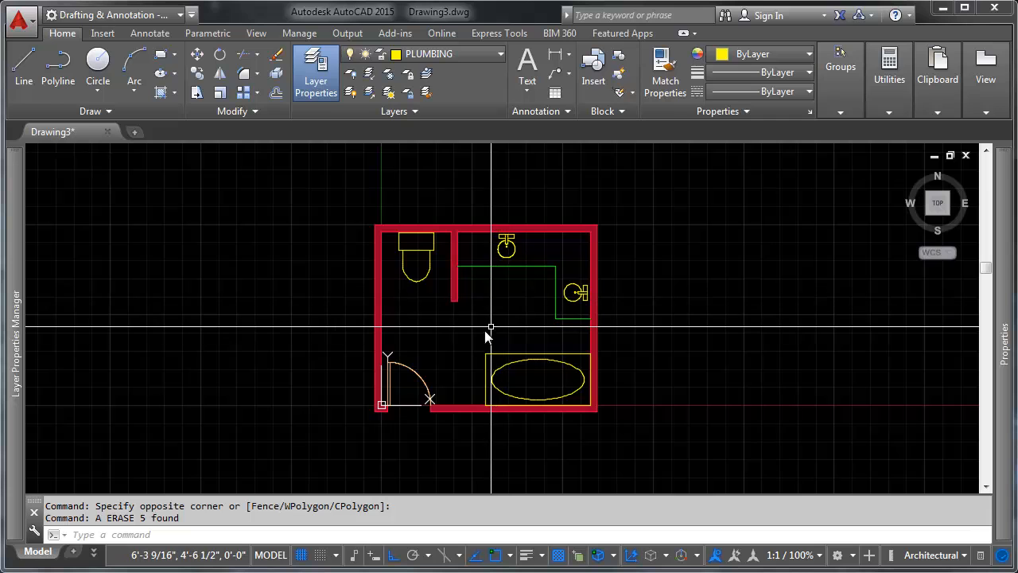
scroll(491, 327, "down", 2)
scroll(451, 280, "up", 2)
middle_click_drag(510, 316, 463, 270)
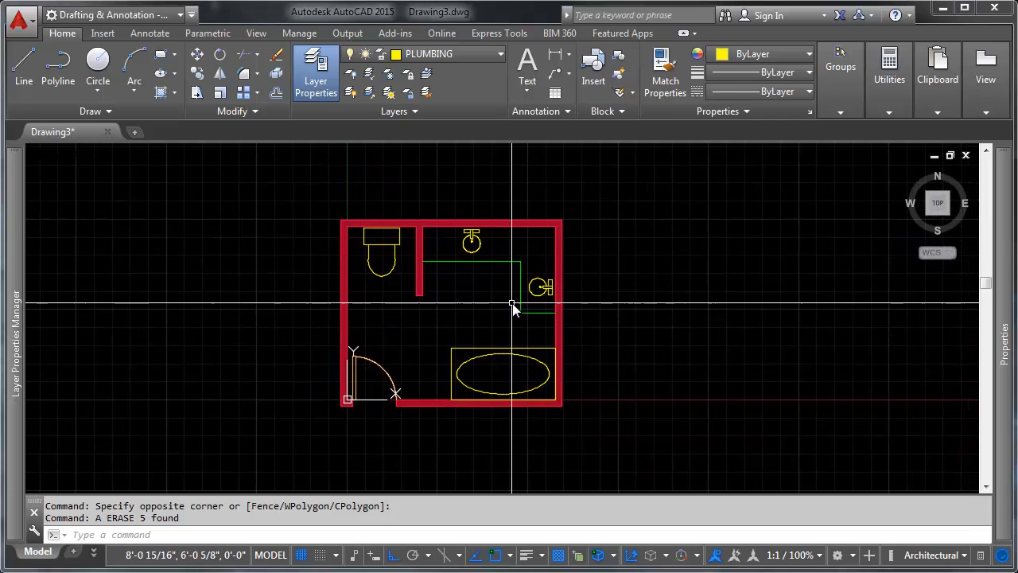
middle_click_drag(478, 310, 452, 314)
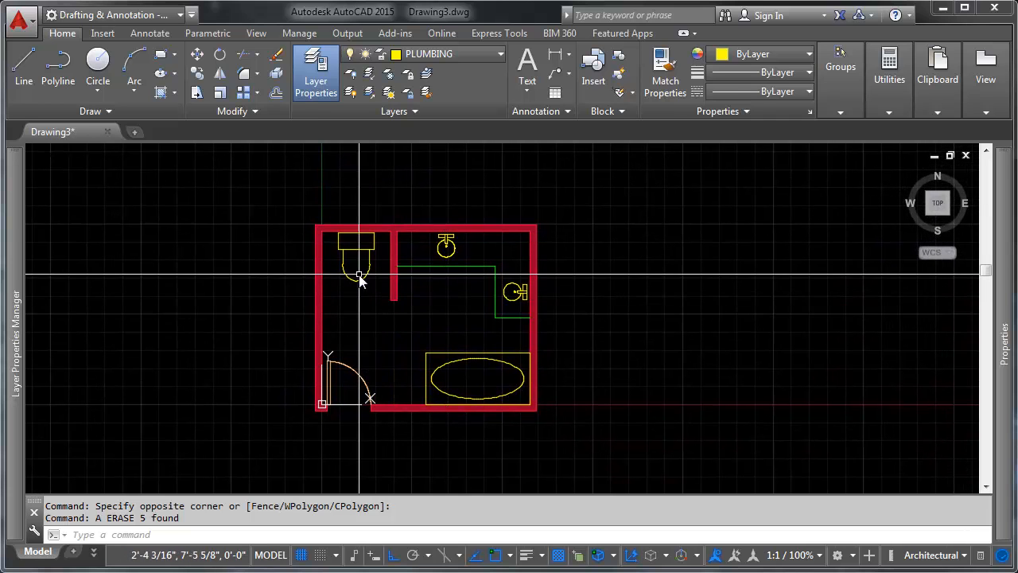
scroll(359, 276, "up", 6)
scroll(362, 276, "down", 2)
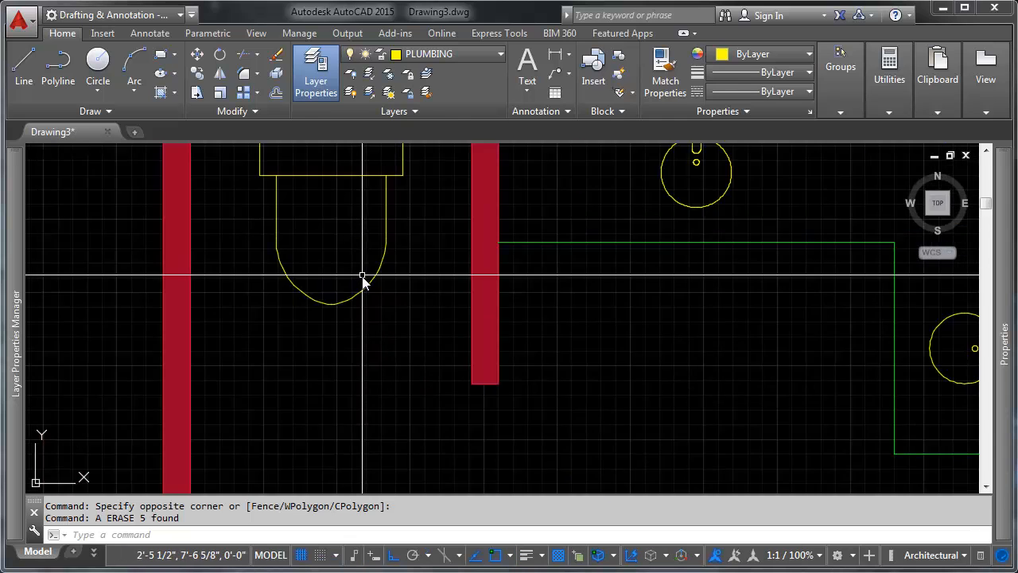
scroll(361, 276, "down", 7)
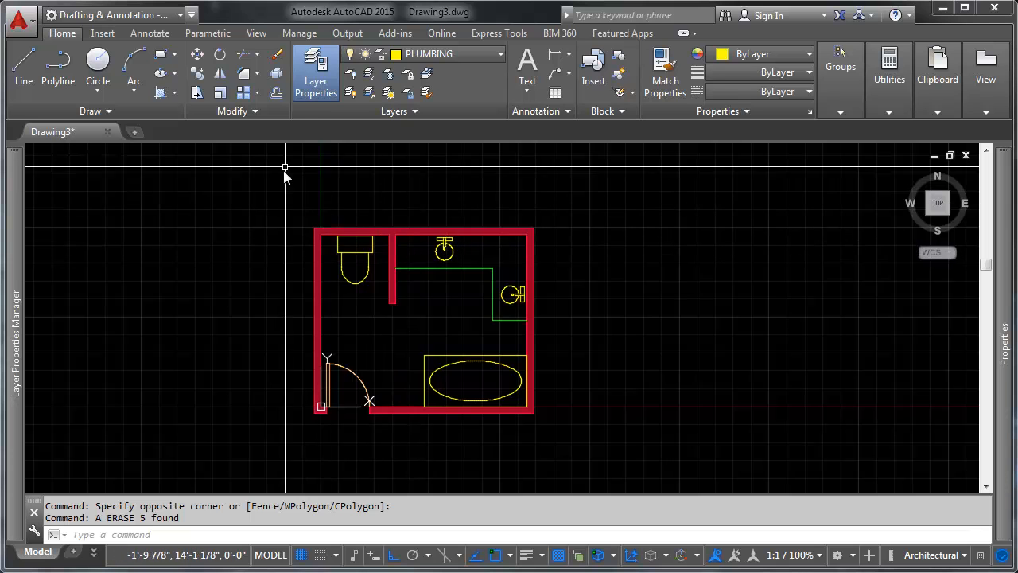
scroll(491, 249, "up", 4)
scroll(485, 250, "down", 2)
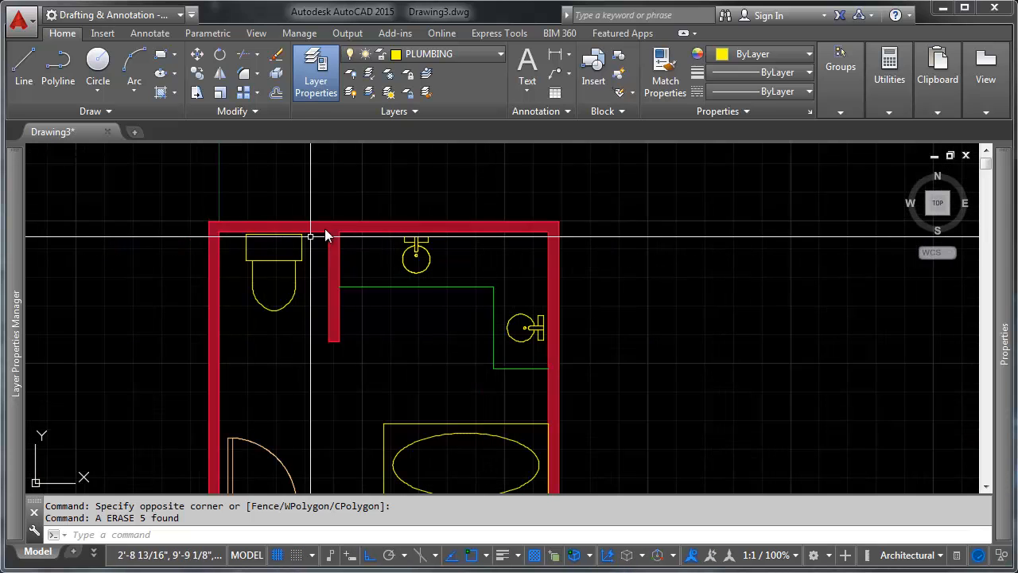
middle_click_drag(311, 230, 427, 243)
scroll(411, 247, "up", 4)
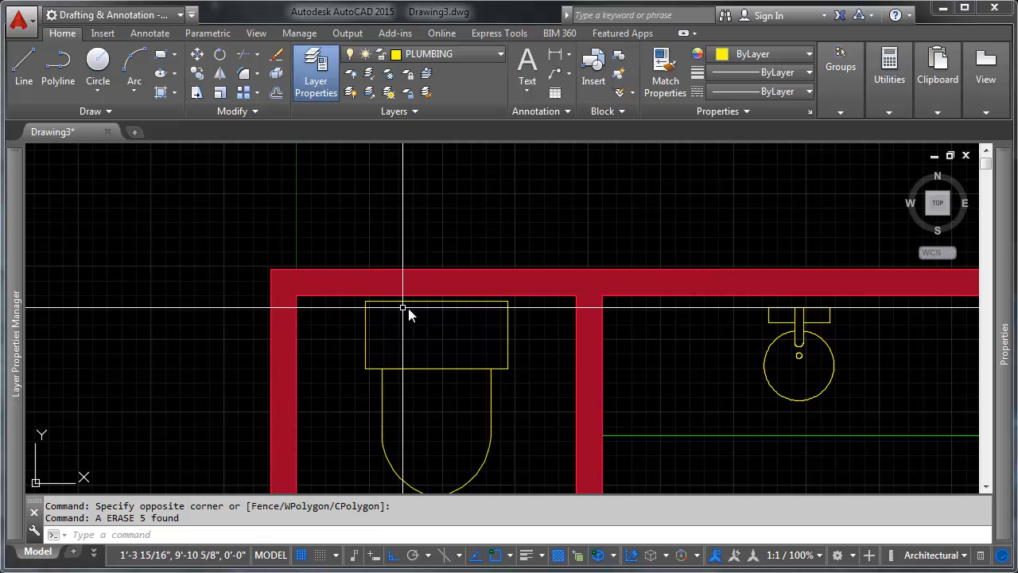
middle_click_drag(386, 295, 291, 210)
scroll(340, 271, "down", 6)
scroll(357, 251, "up", 4)
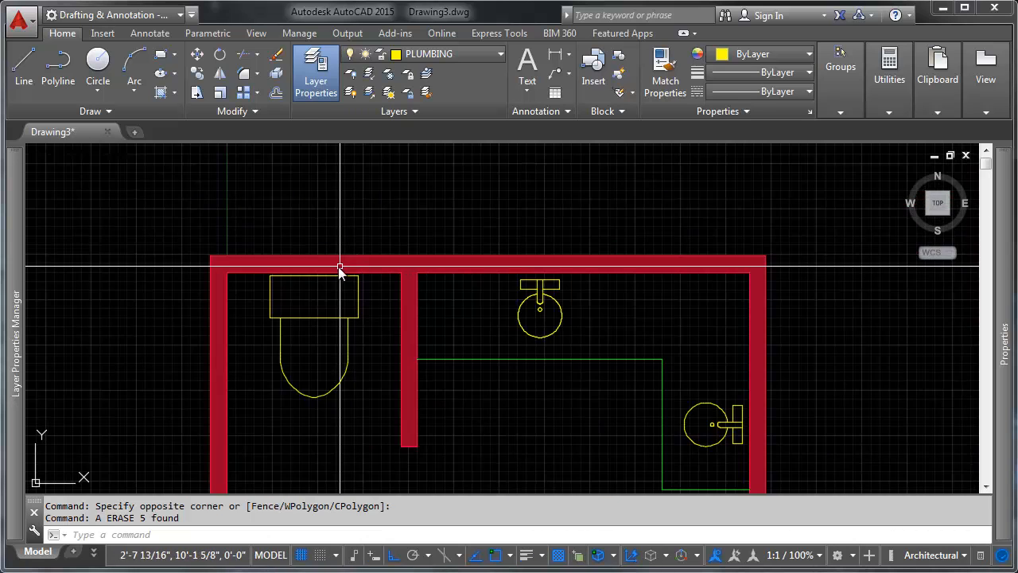
Make WALL the current layer.
middle_click_drag(340, 271, 403, 252)
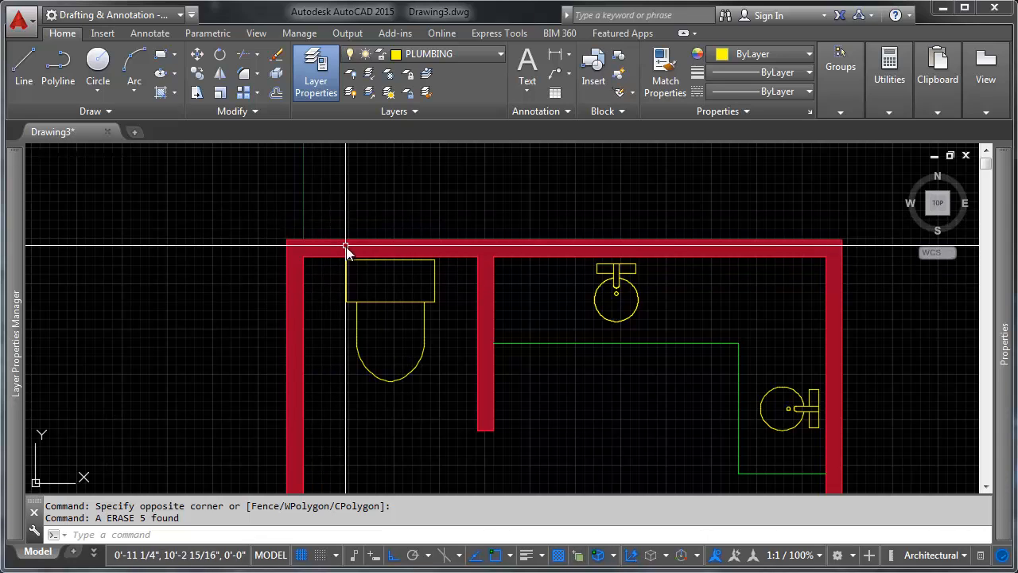
left_click(435, 55)
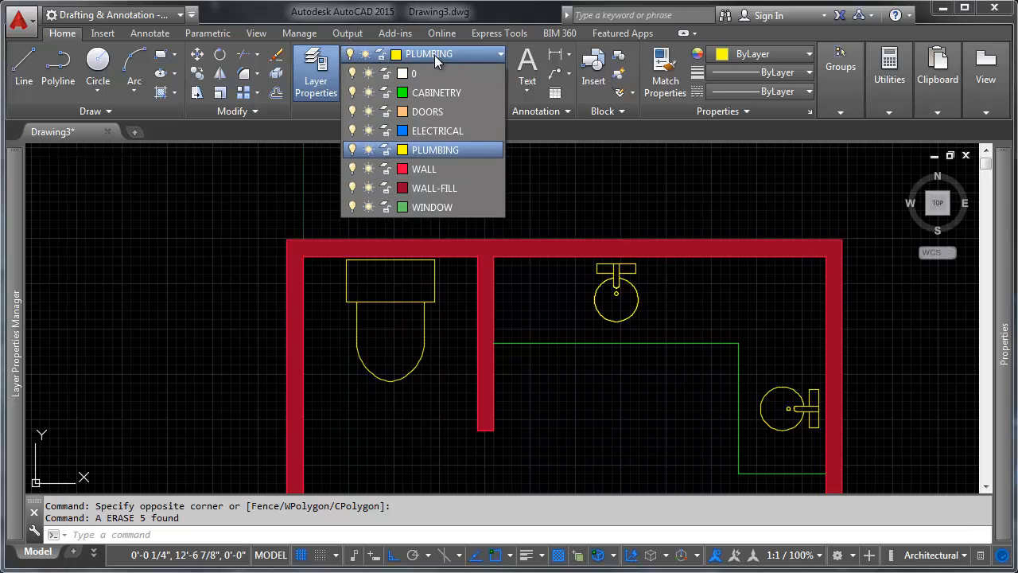
left_click(424, 169)
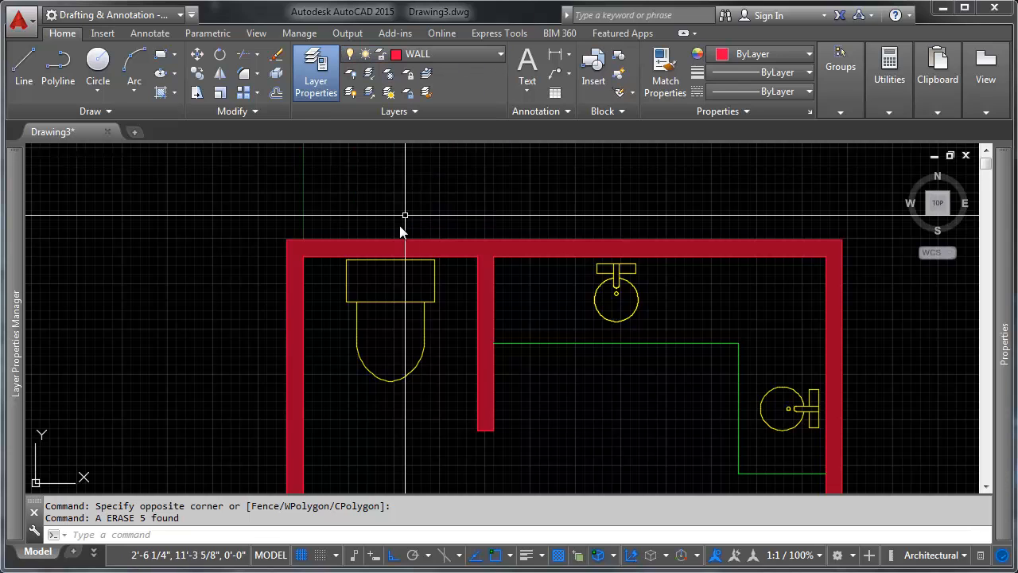
Draw a vertical line across the top wall's thickness, centred above the toilet tank.
key("Return")
key("Escape")
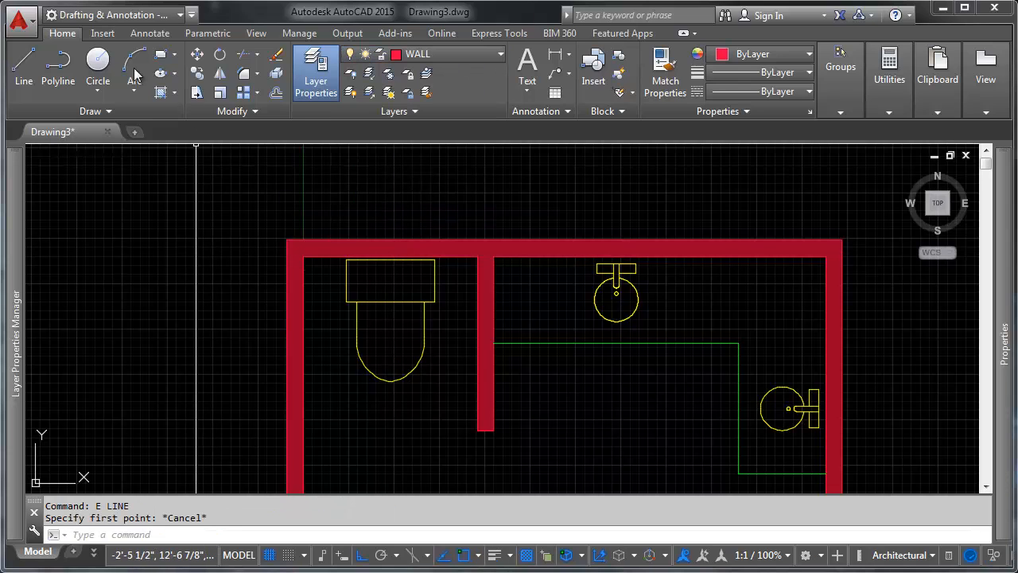
left_click(30, 61)
left_click(398, 243)
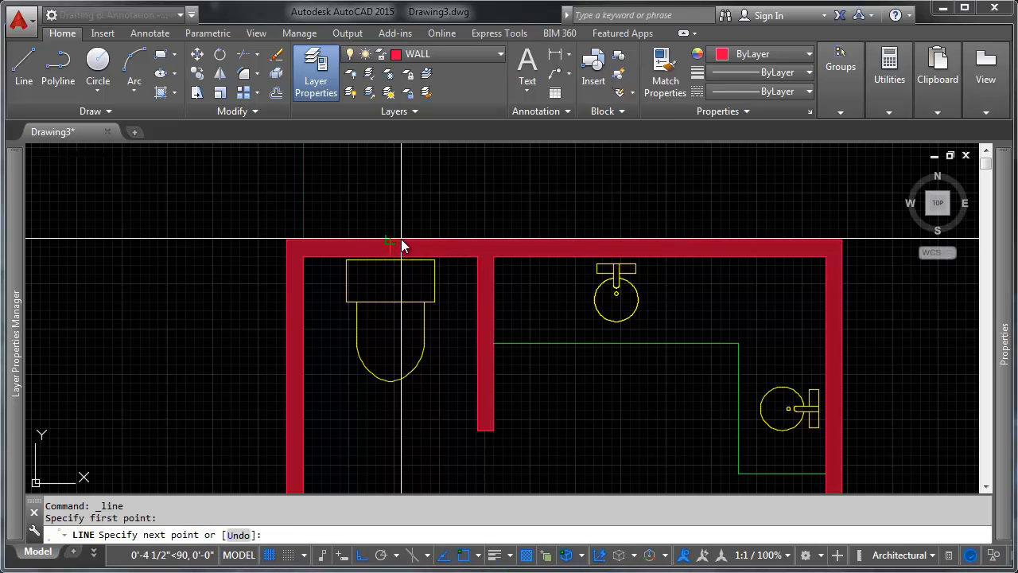
key("Return")
Copy the short vertical line in the top wall 18" to the left and 18" to the right.
scroll(399, 255, "up", 5)
scroll(380, 236, "down", 4)
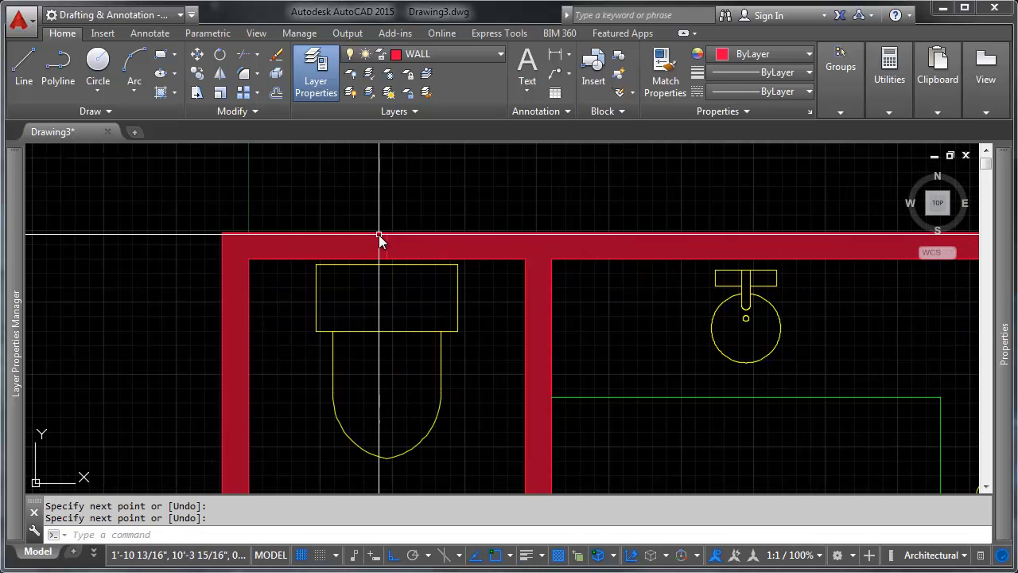
scroll(395, 243, "up", 4)
left_click(357, 199)
left_click(439, 328)
scroll(461, 334, "down", 4)
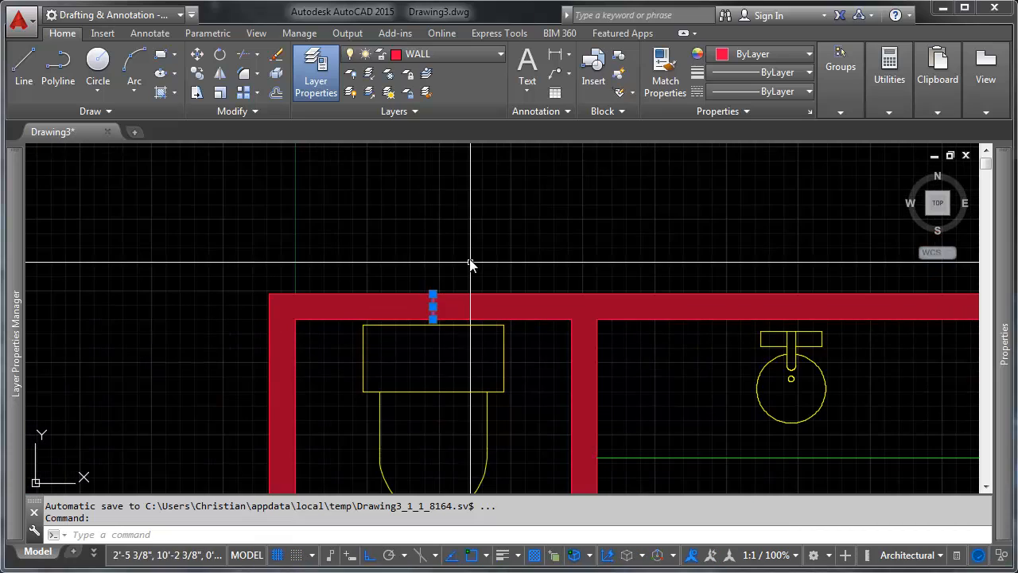
left_click(196, 72)
left_click(425, 223)
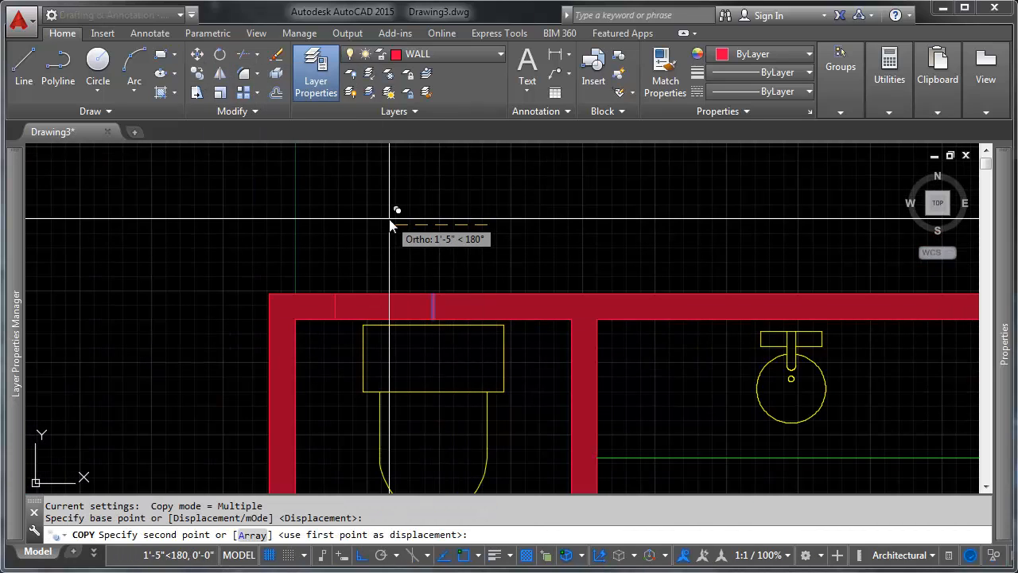
type("18")
key("Return")
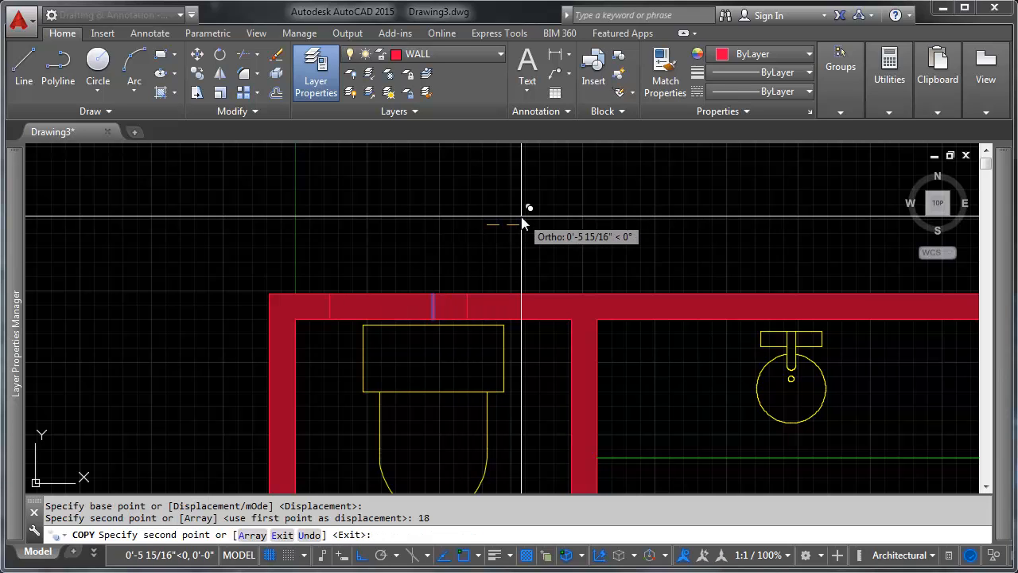
type("1")
key("Return")
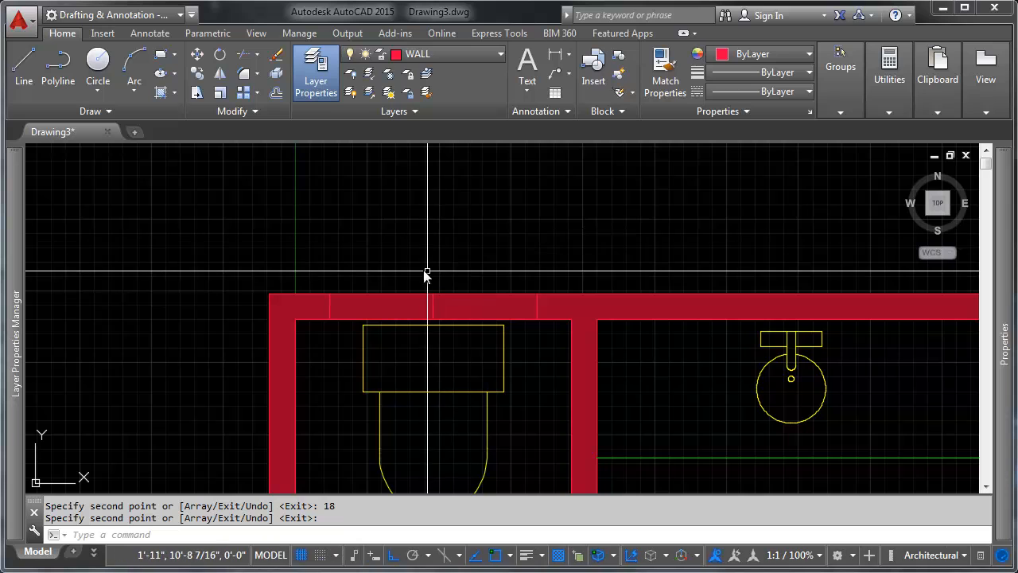
Erase the original centre line between the two copies in the top wall.
type("a")
key("Return")
left_click(410, 249)
left_click(465, 366)
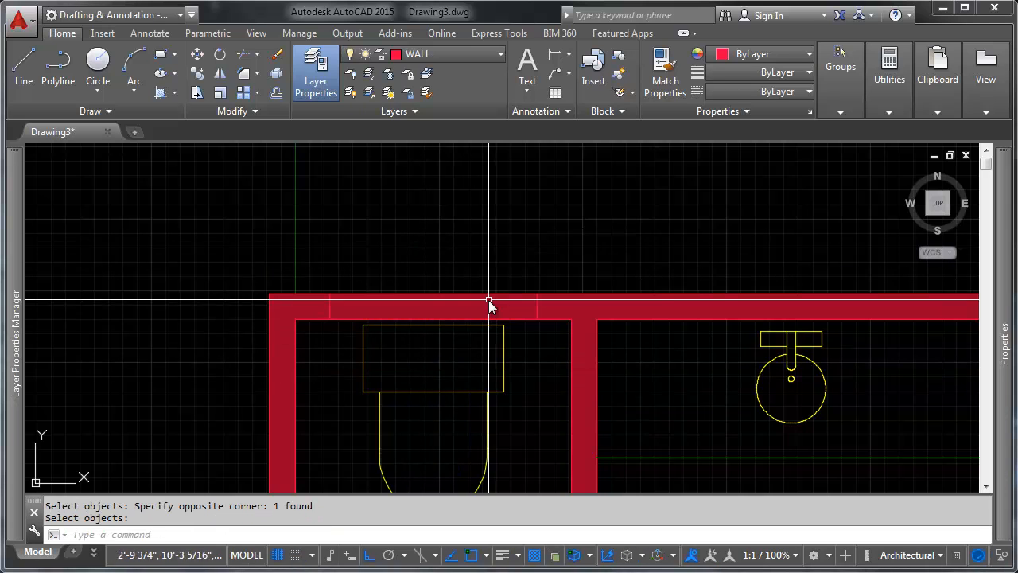
Trim the top wall's outlines and fill between the two vertical lines above the toilet to create a window opening.
middle_click_drag(390, 334, 371, 278)
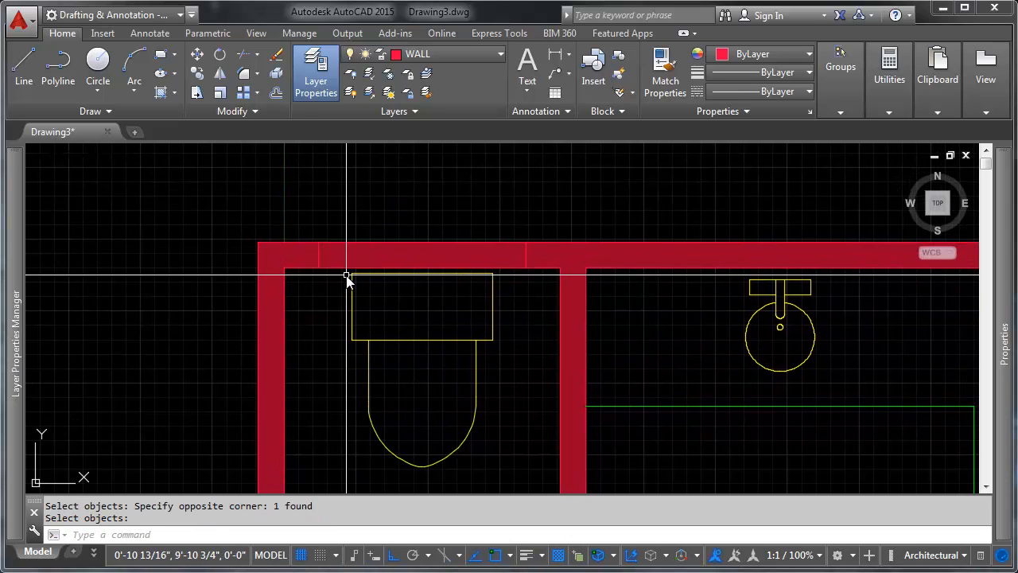
type("s")
key("BackSpace")
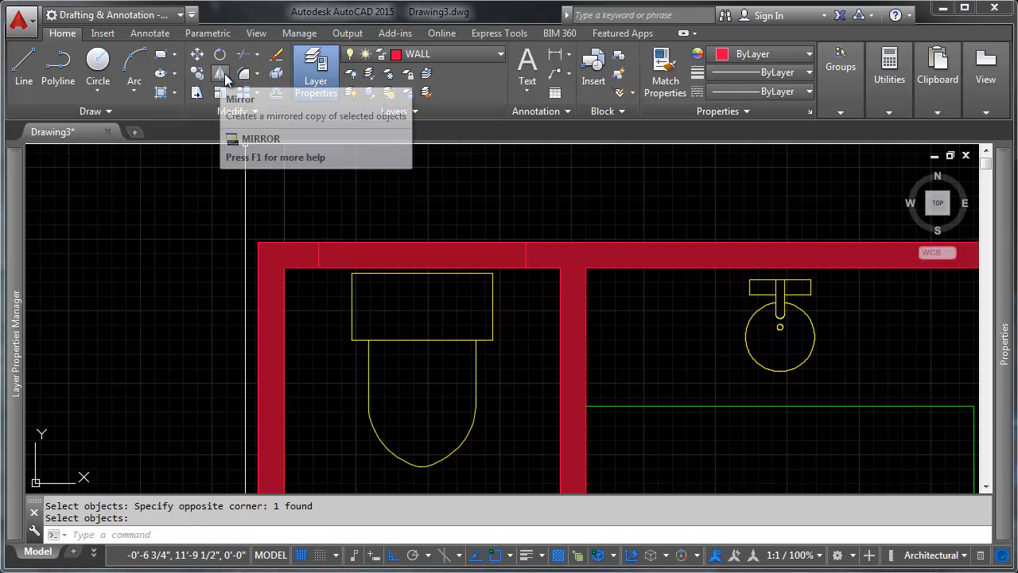
left_click(245, 54)
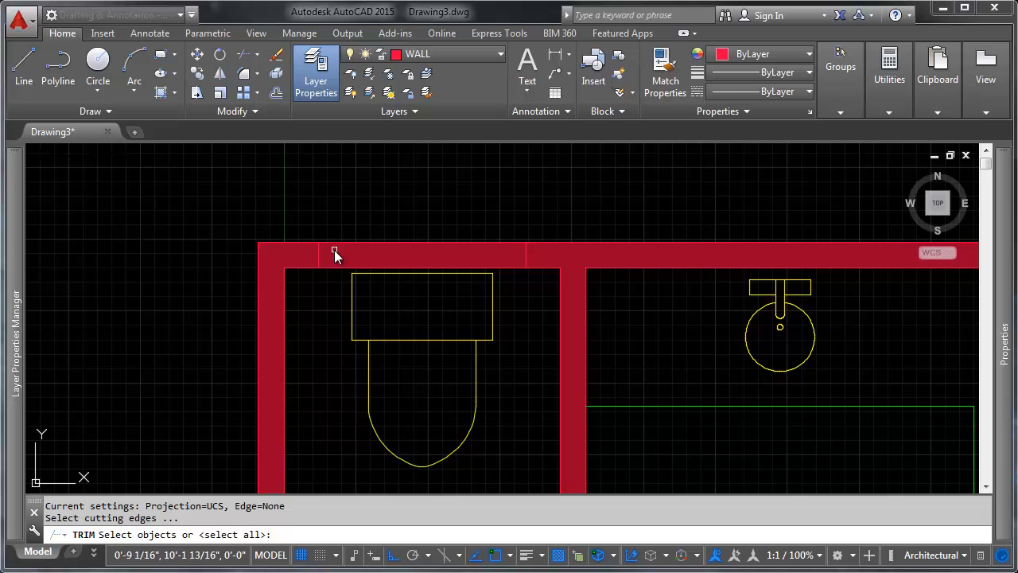
key("Return")
left_click(348, 230)
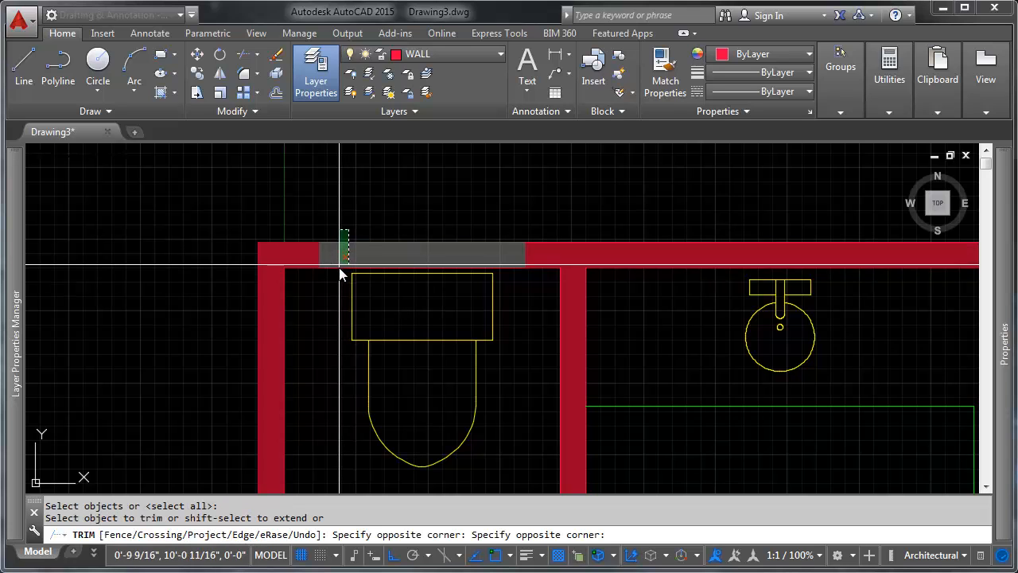
left_click(336, 267)
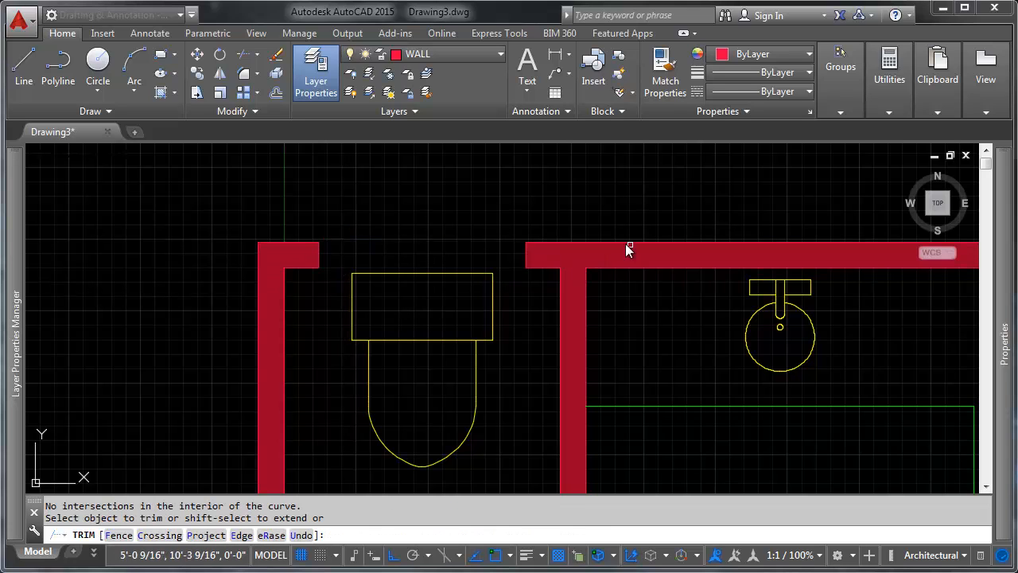
key("Return")
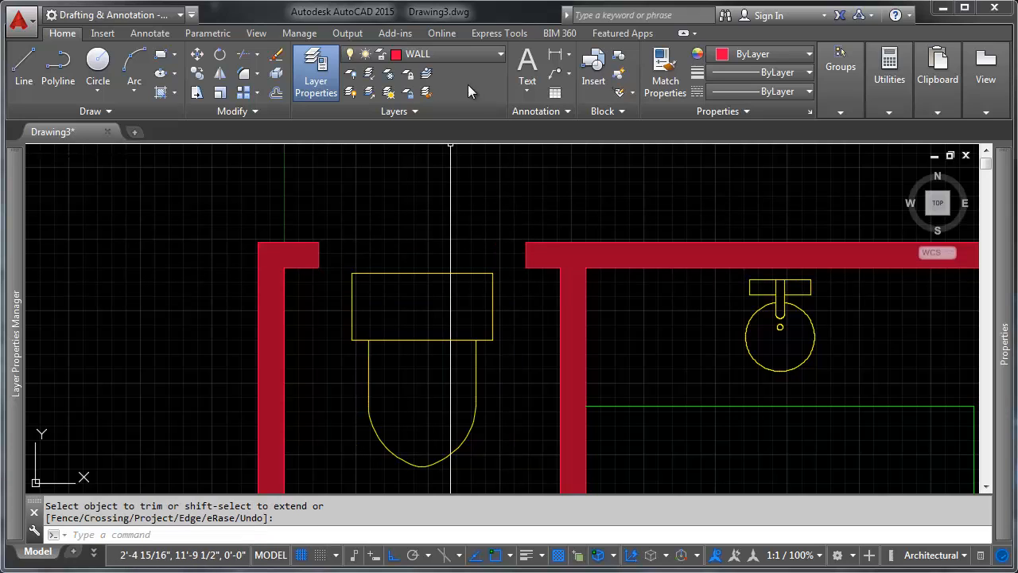
Make WINDOW the current layer and draw a horizontal line across the middle of the opening between the two wall ends.
left_click(480, 55)
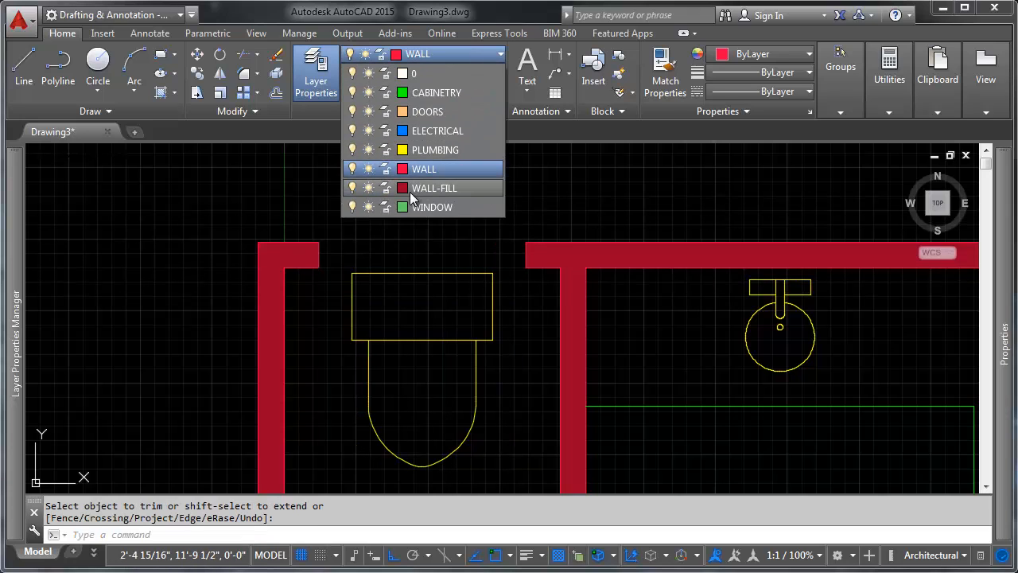
left_click(24, 67)
left_click(320, 255)
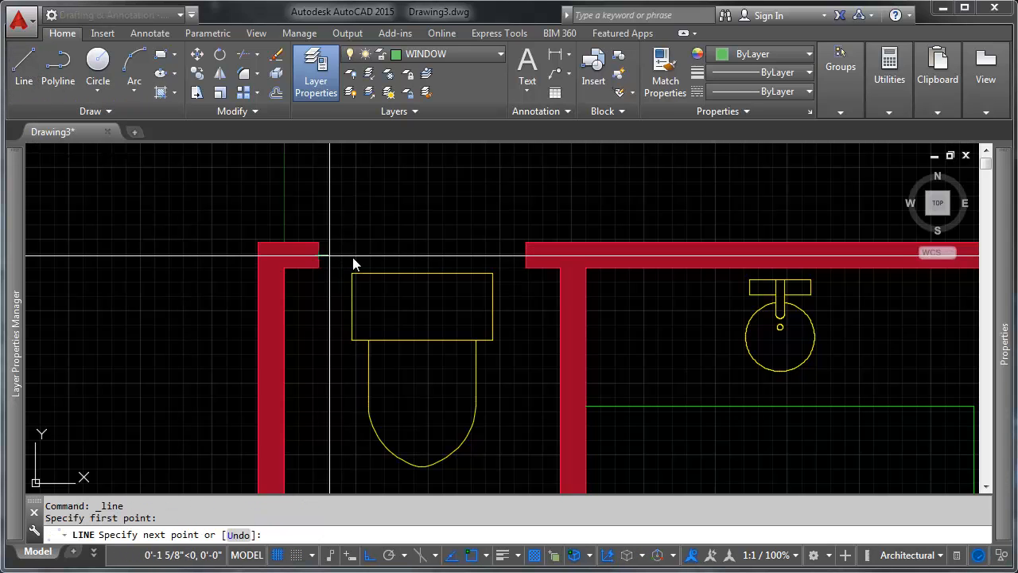
left_click(525, 254)
key("Return")
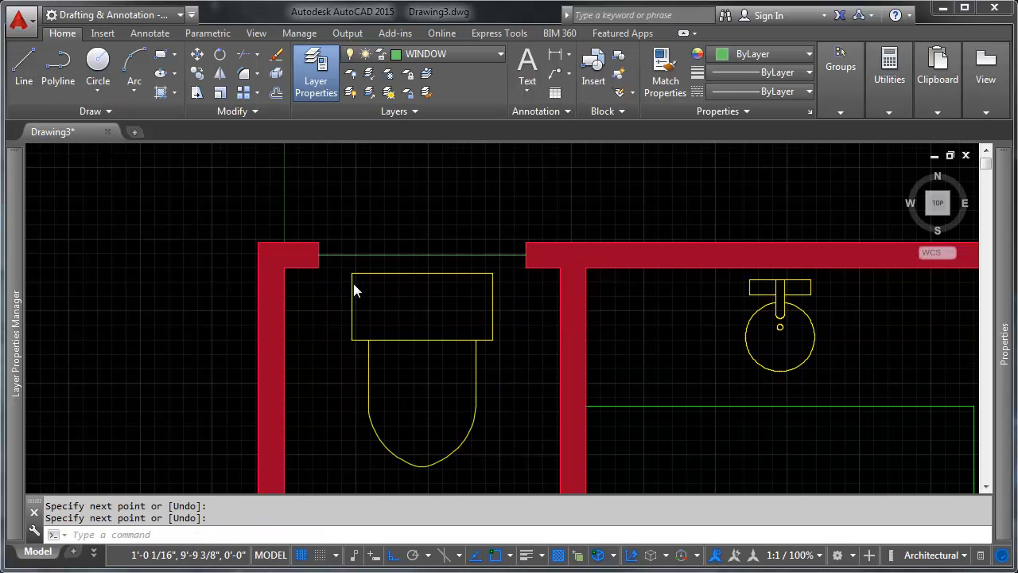
Zoom to the drawing's extents and review the whole bathroom floor plan.
scroll(395, 325, "down", 4)
mouse_move(395, 325)
middle_mouse_down()
mouse_move(405, 246)
mouse_move(359, 266)
middle_mouse_up()
scroll(404, 246, "down", 2)
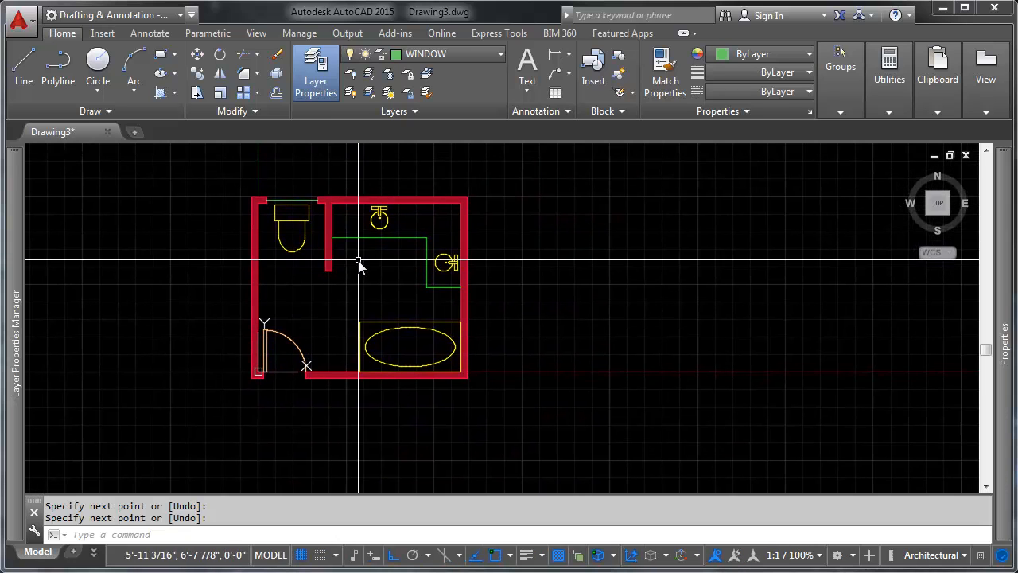
middle_click(352, 291)
middle_click(351, 291)
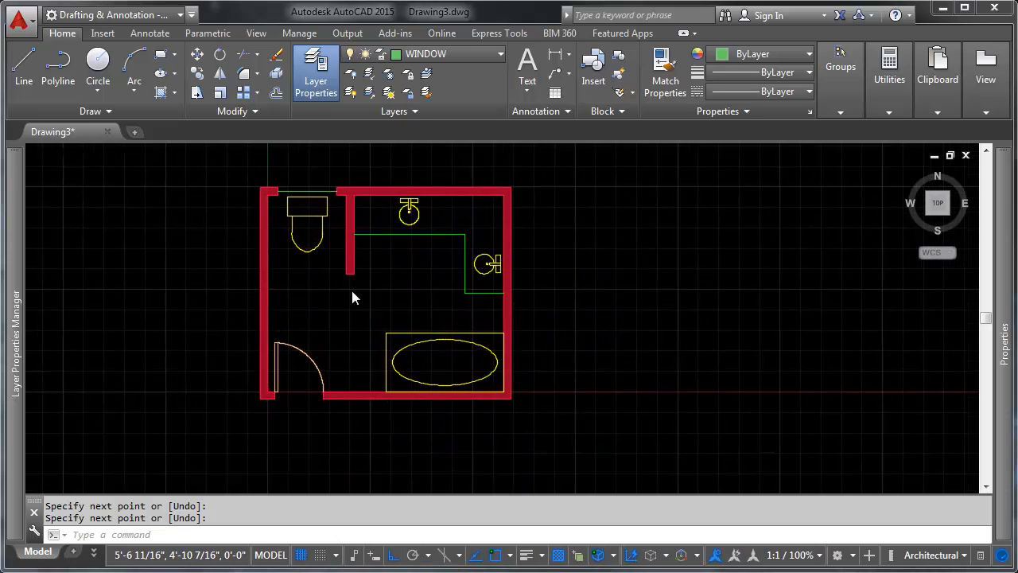
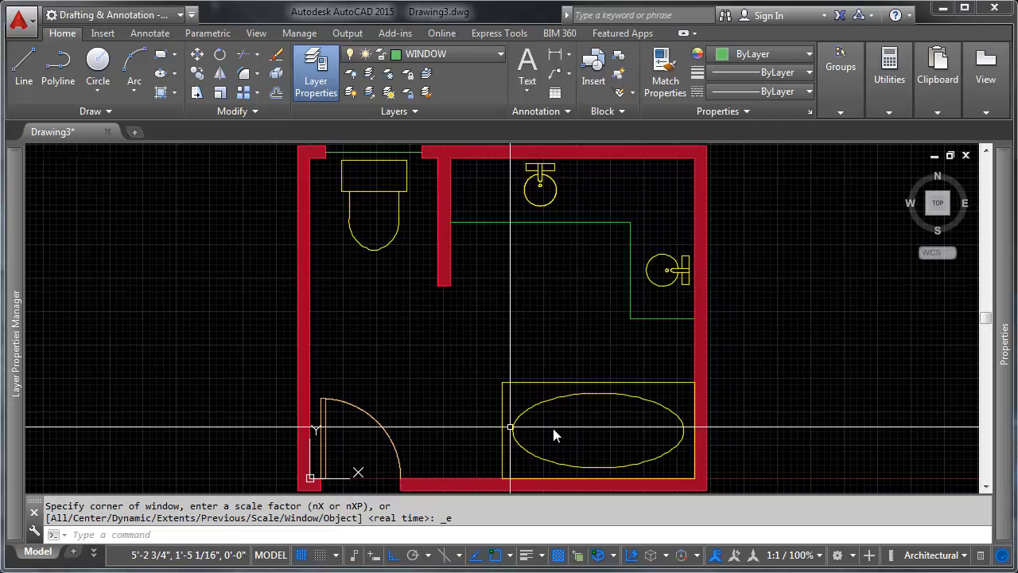
middle_click_drag(568, 416, 549, 391)
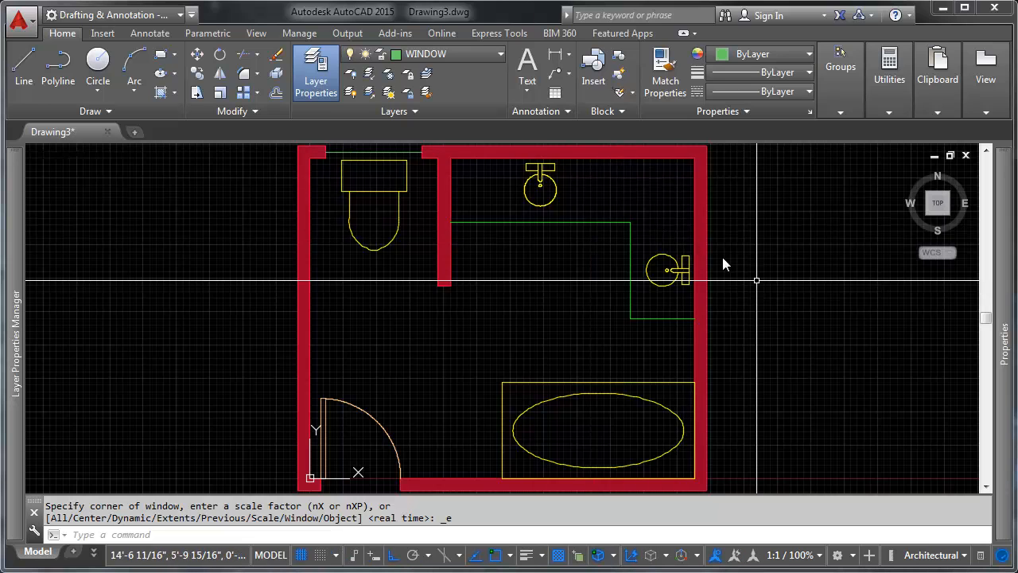
Make ELECTRICAL the current layer for work near the top wall's sink.
middle_click_drag(530, 200, 454, 278)
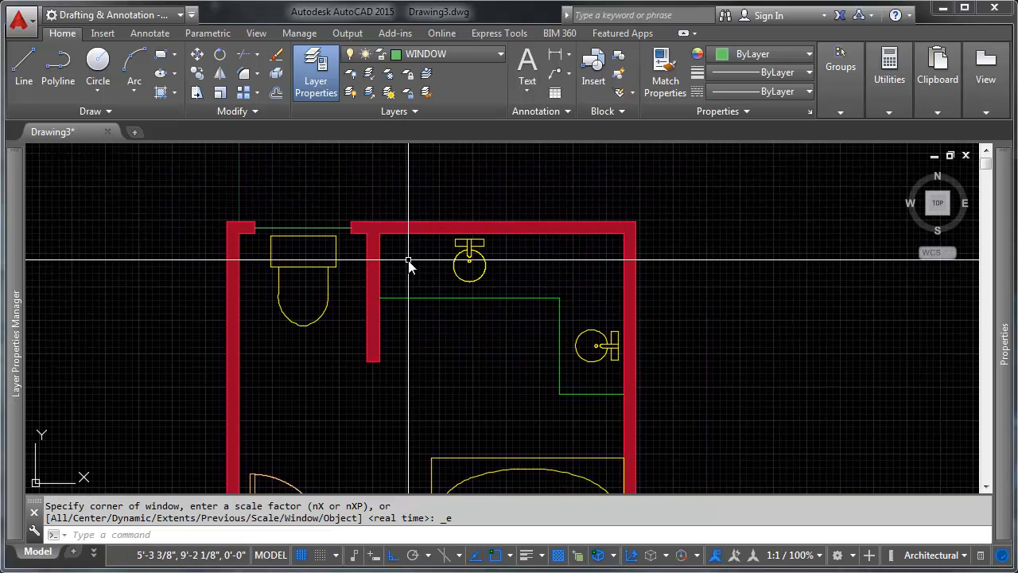
scroll(494, 243, "up", 4)
middle_click_drag(541, 248, 456, 240)
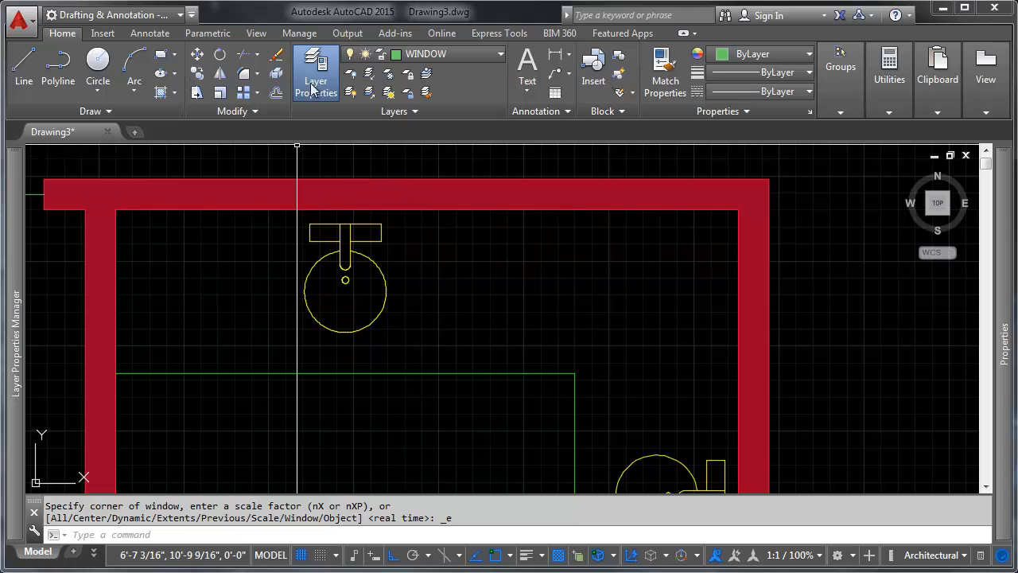
left_click(417, 54)
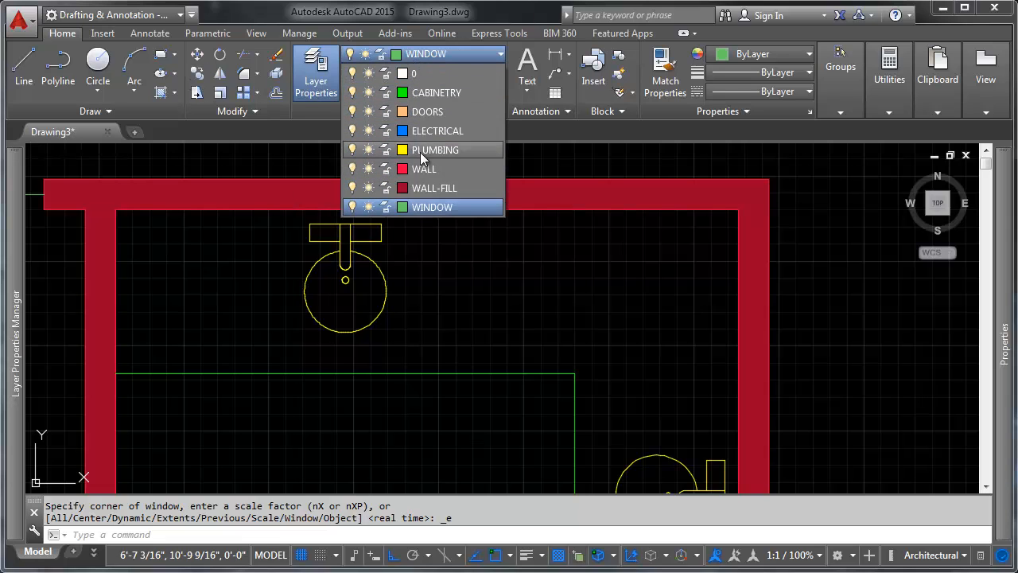
left_click(437, 131)
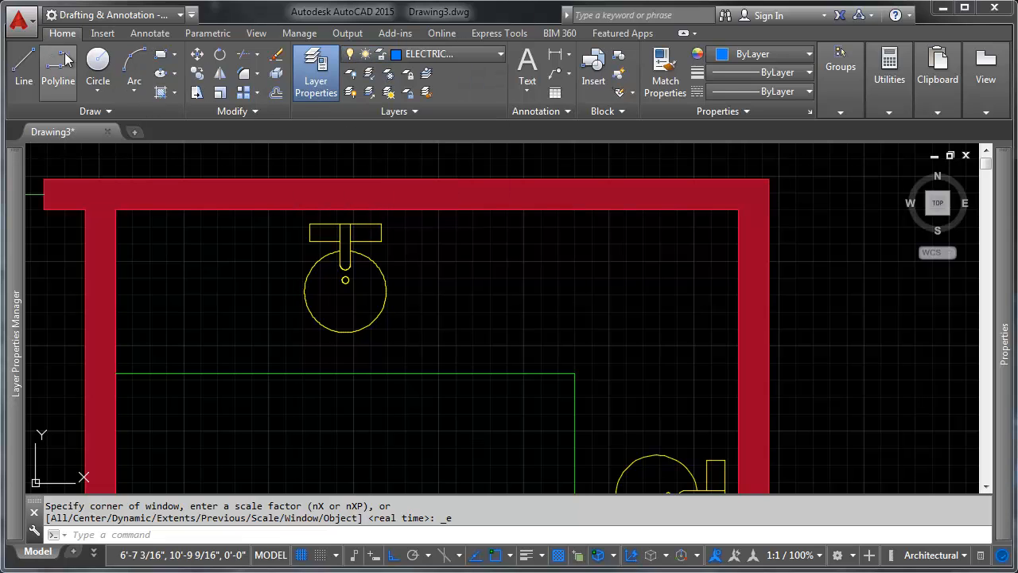
left_click(98, 67)
scroll(450, 270, "up", 2)
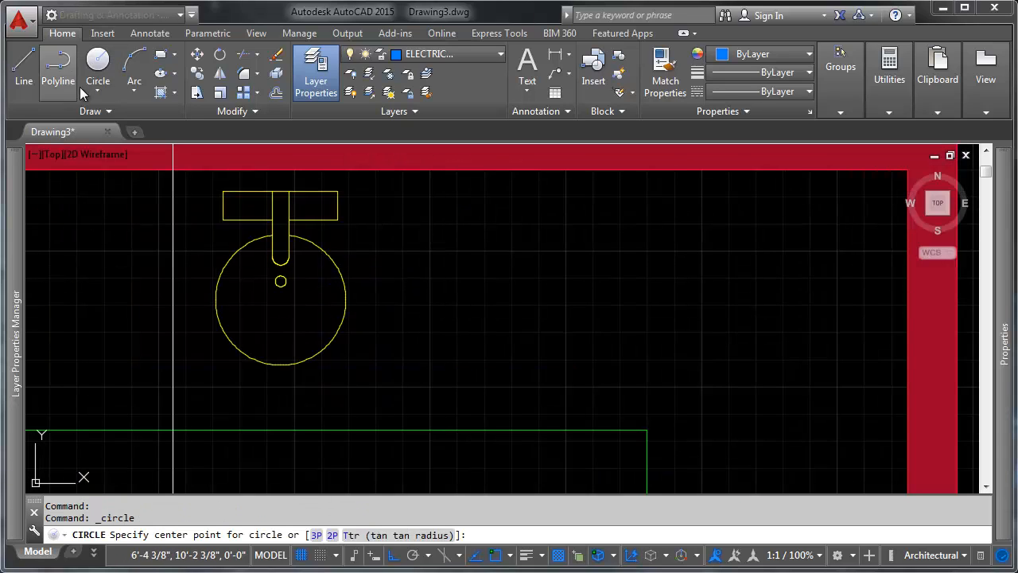
left_click(454, 240)
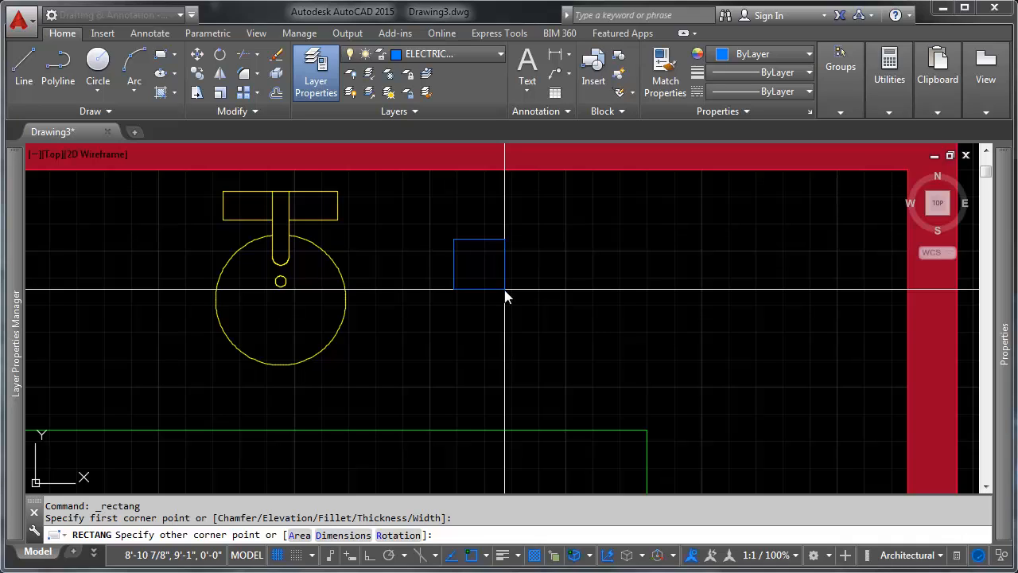
type("D")
key("Return")
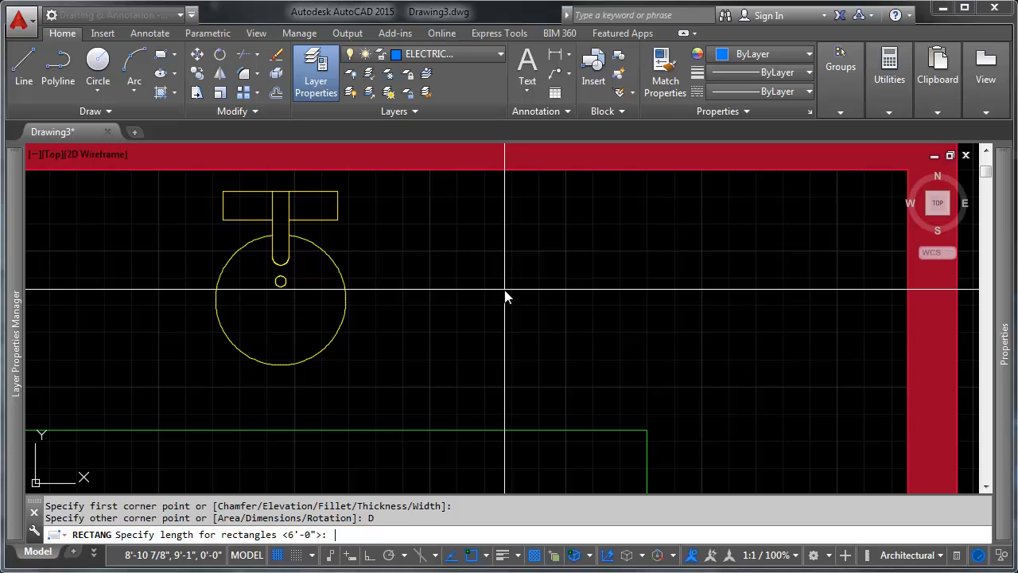
type("6")
key("Return")
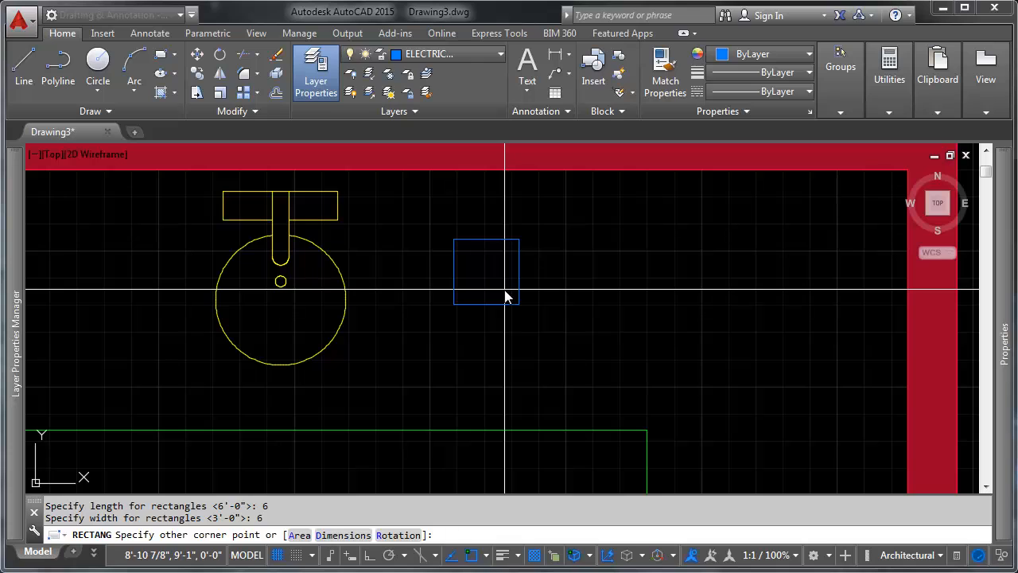
type("A")
key("Return")
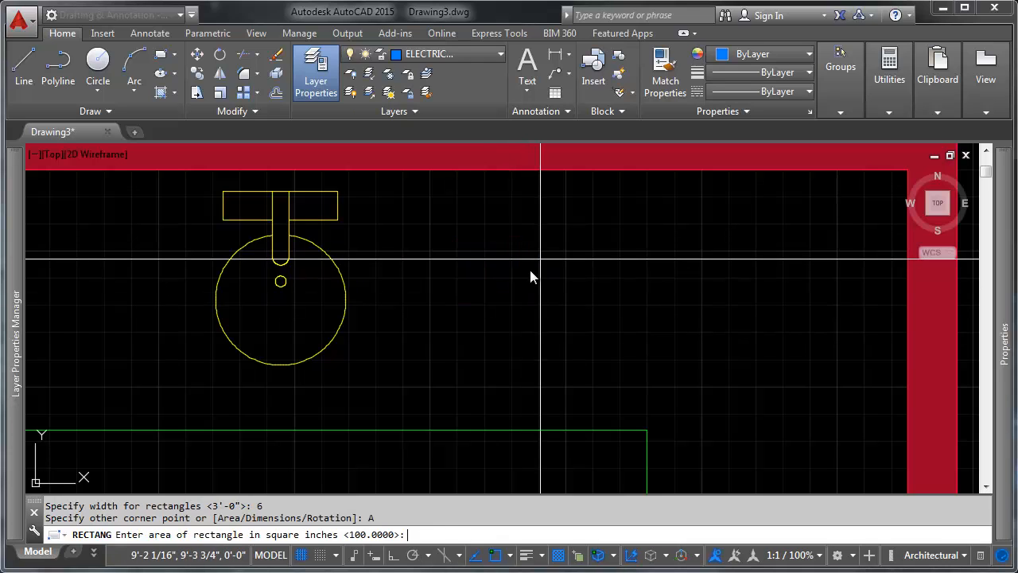
key("Escape")
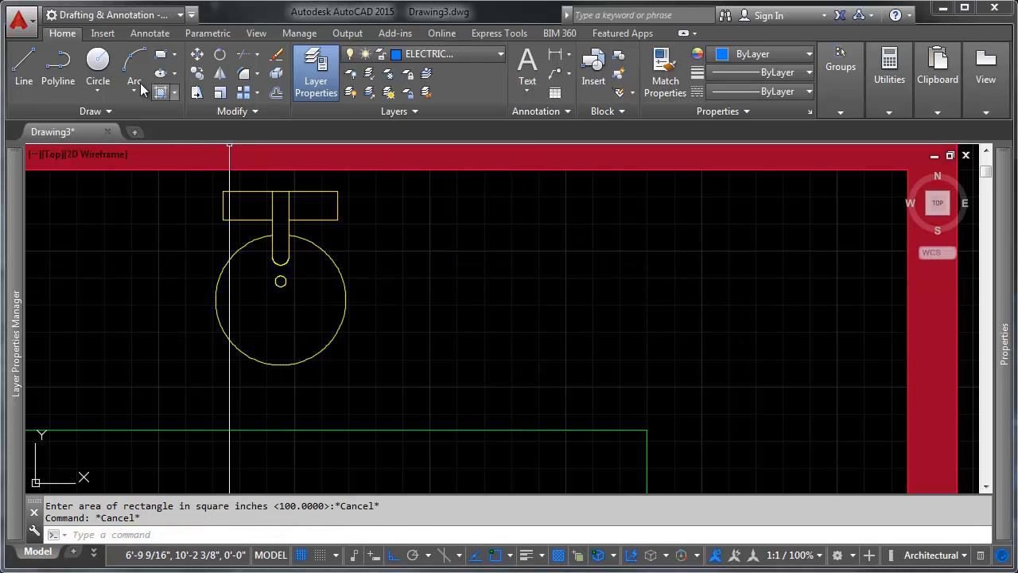
Draw a rectangle 4" long and 4" wide to the right of the top wall's sink.
left_click(161, 54)
left_click(476, 250)
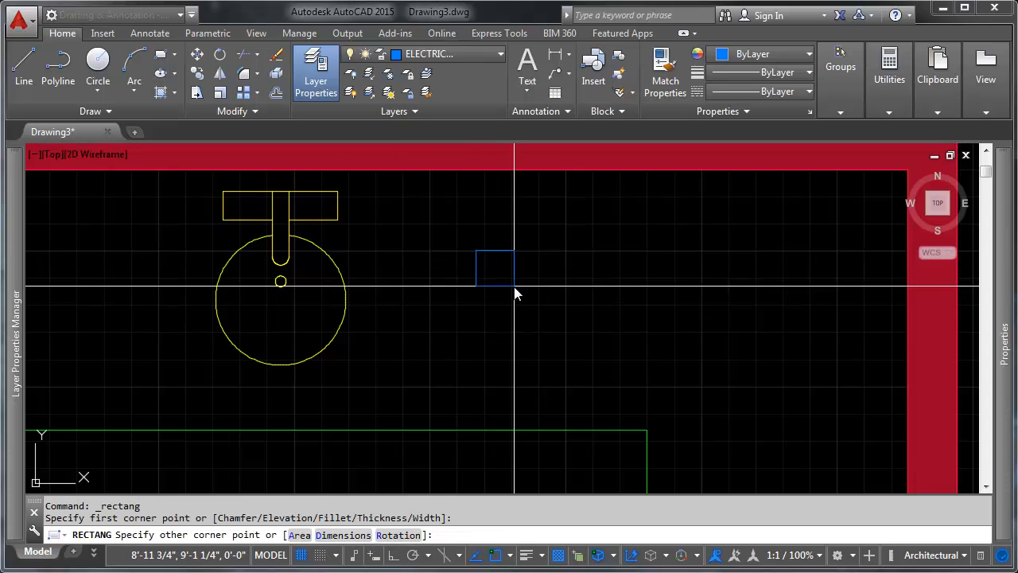
type("D")
key("Return")
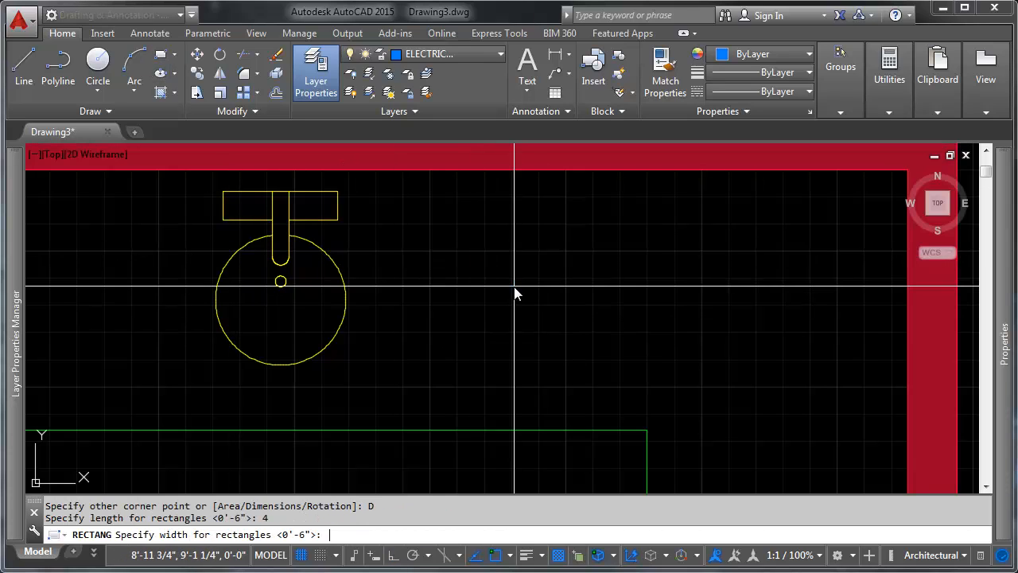
type("4")
key("Return")
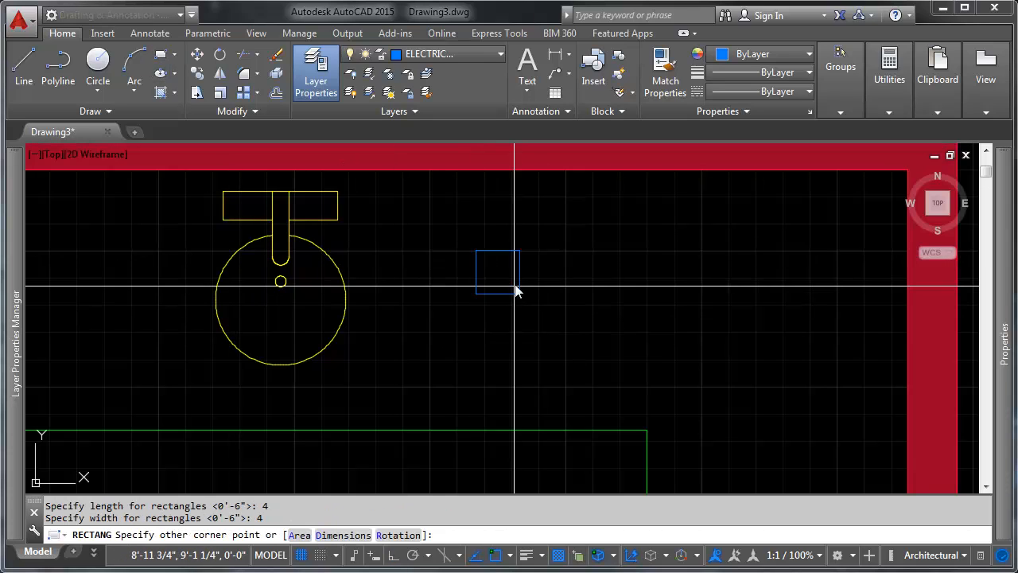
left_click(531, 222)
middle_click_drag(380, 233, 317, 306)
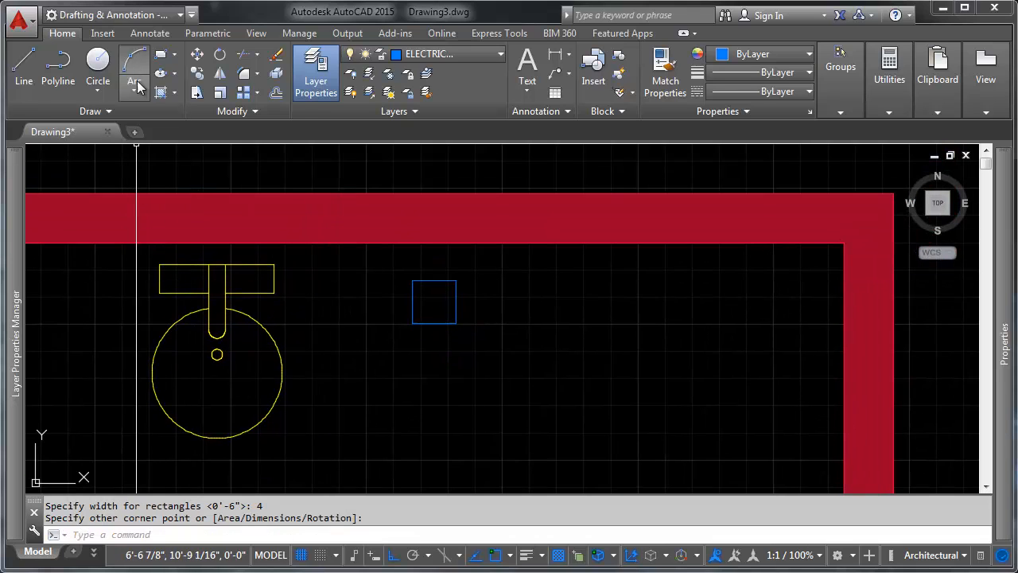
Draw a 6" vertical line upward from the midpoint of the square's lower side.
left_click(31, 62)
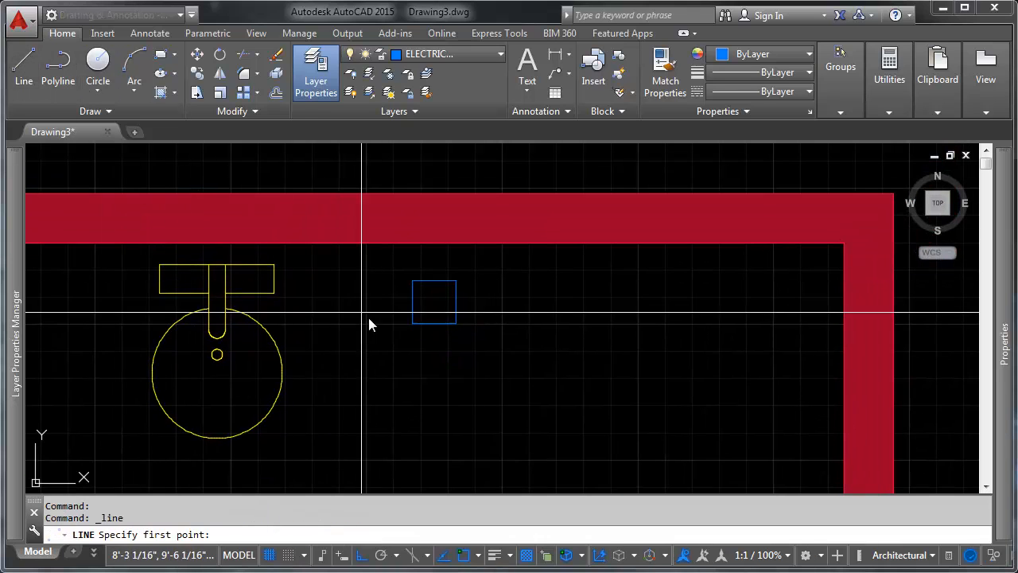
left_click(435, 323)
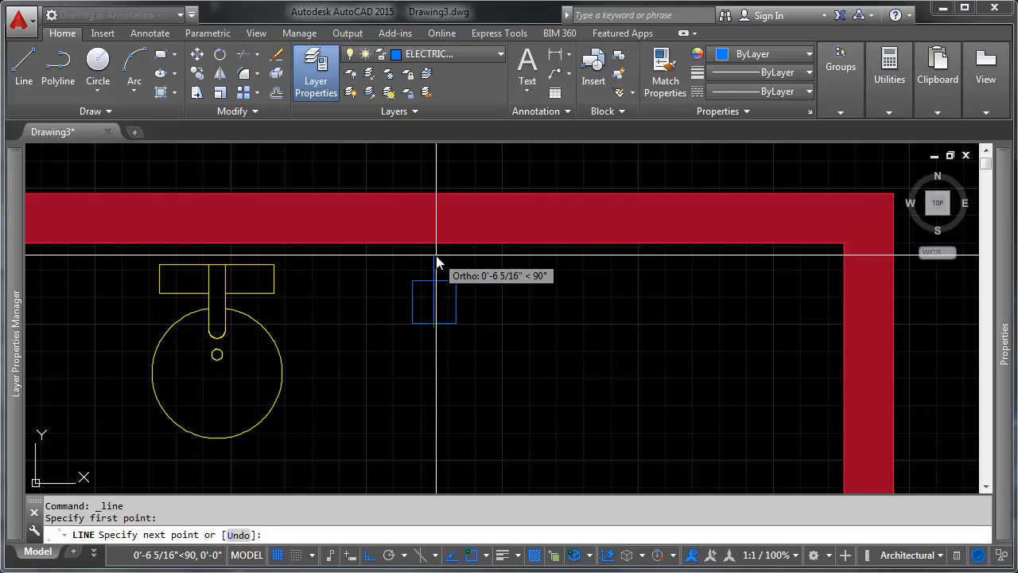
key("Return")
scroll(452, 270, "up", 5)
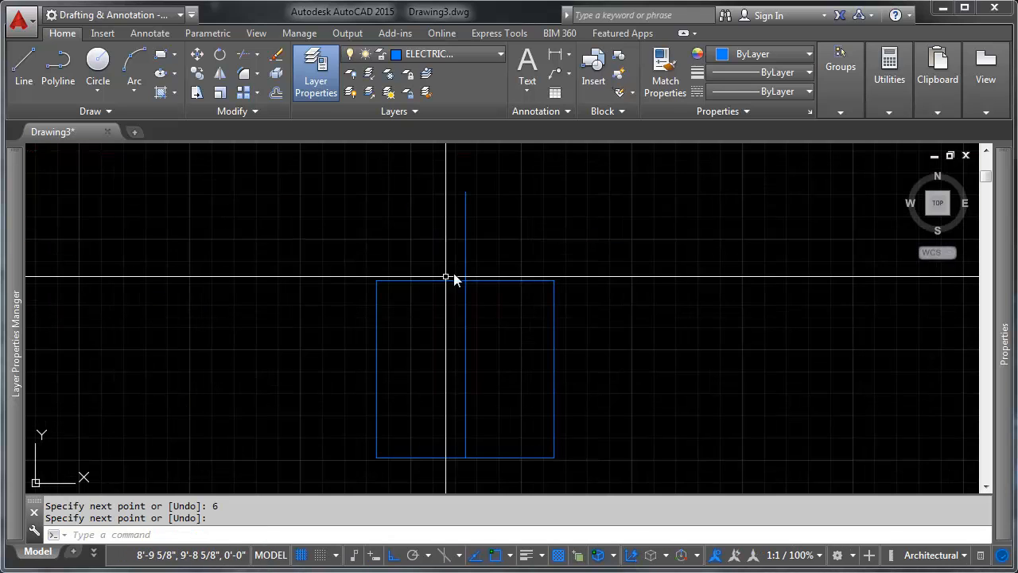
scroll(485, 262, "down", 2)
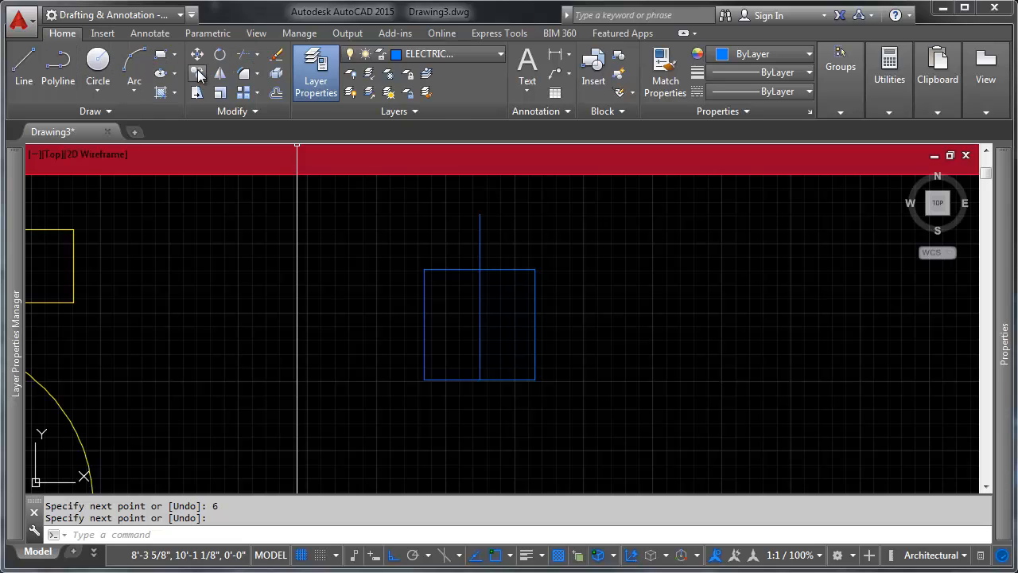
left_click(509, 234)
left_click(457, 250)
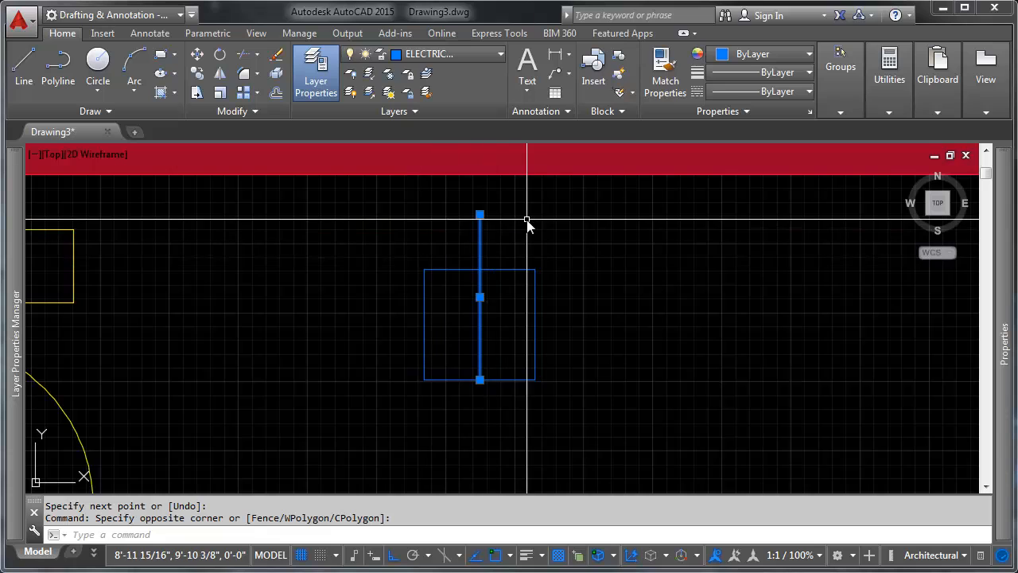
key("Escape")
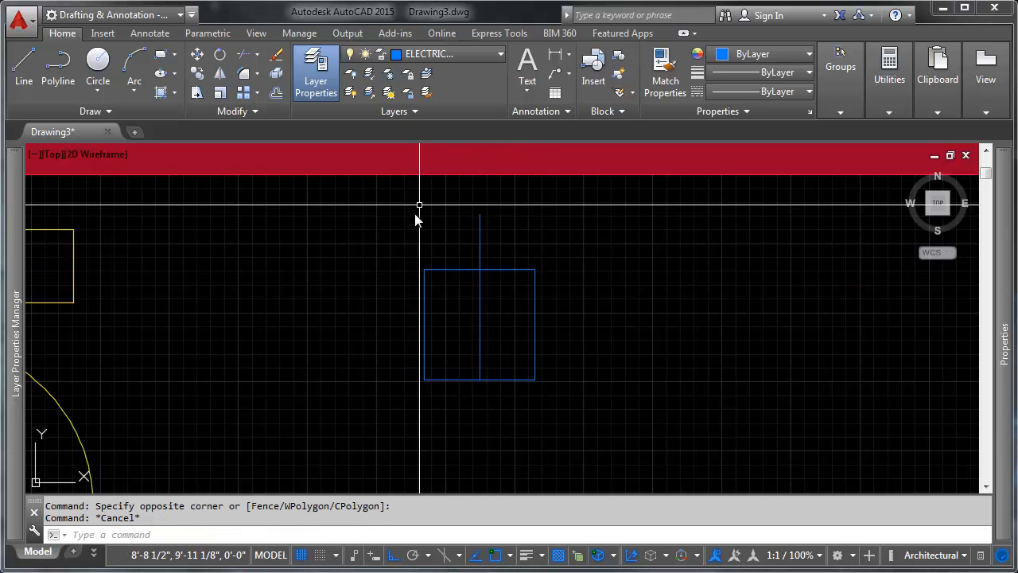
left_click(452, 264)
left_click(421, 297)
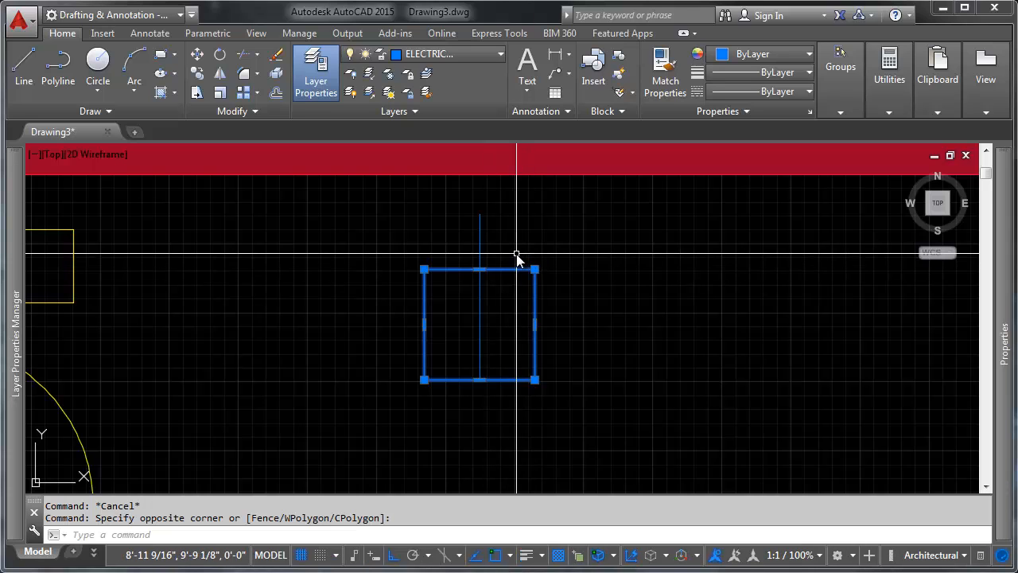
key("Escape")
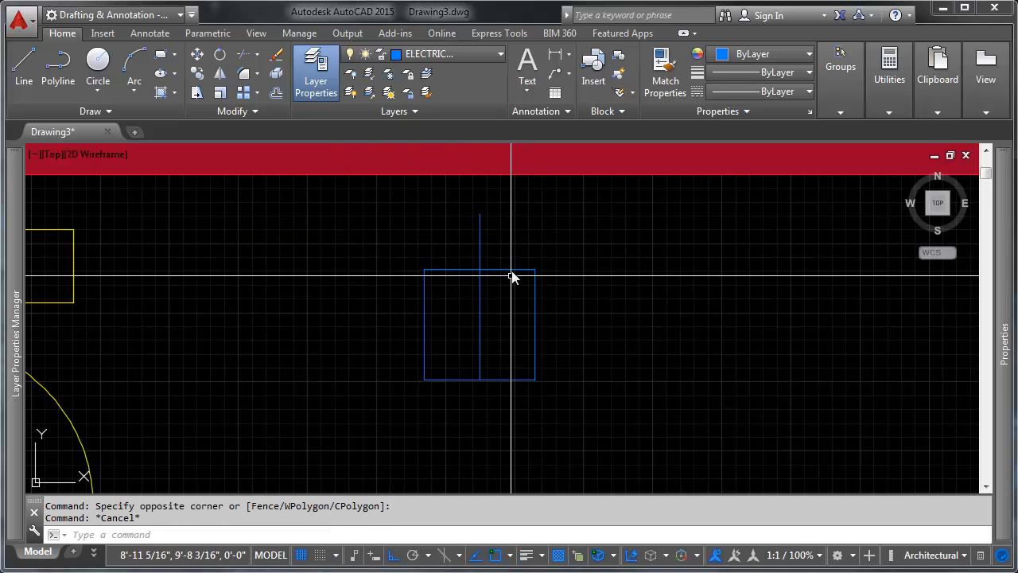
Draw a horizontal line across the square between the midpoints of its two vertical sides.
left_click(33, 76)
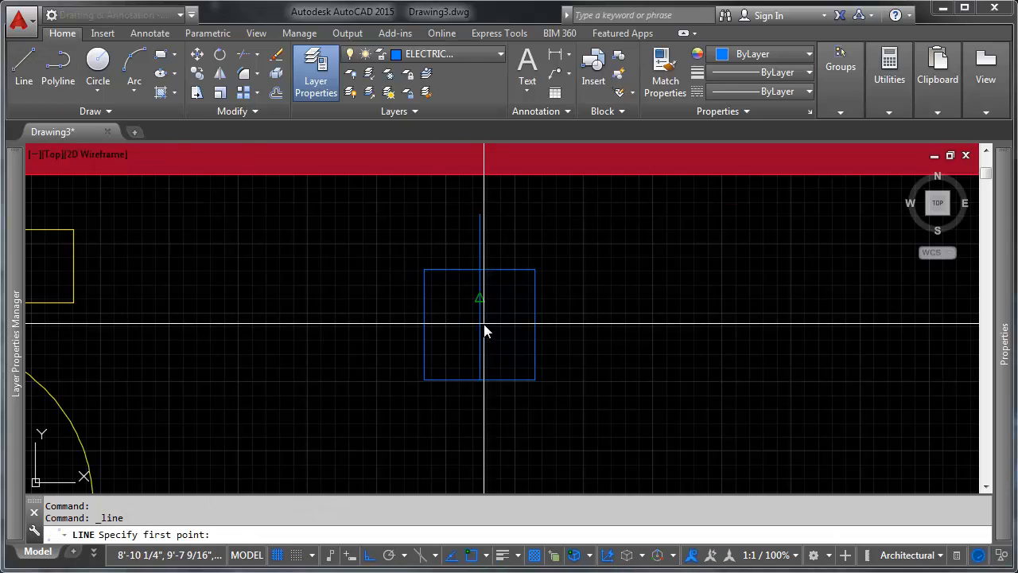
left_click(425, 327)
left_click(535, 326)
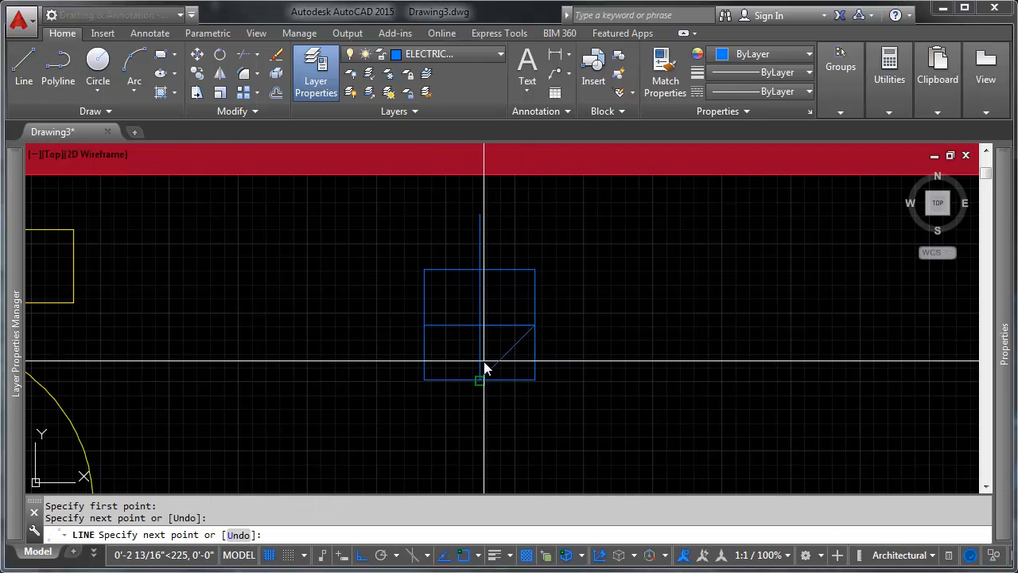
key("Return")
Divide the horizontal line inside the square into 3 equal segments with DIVIDE.
left_click(512, 309)
left_click(495, 331)
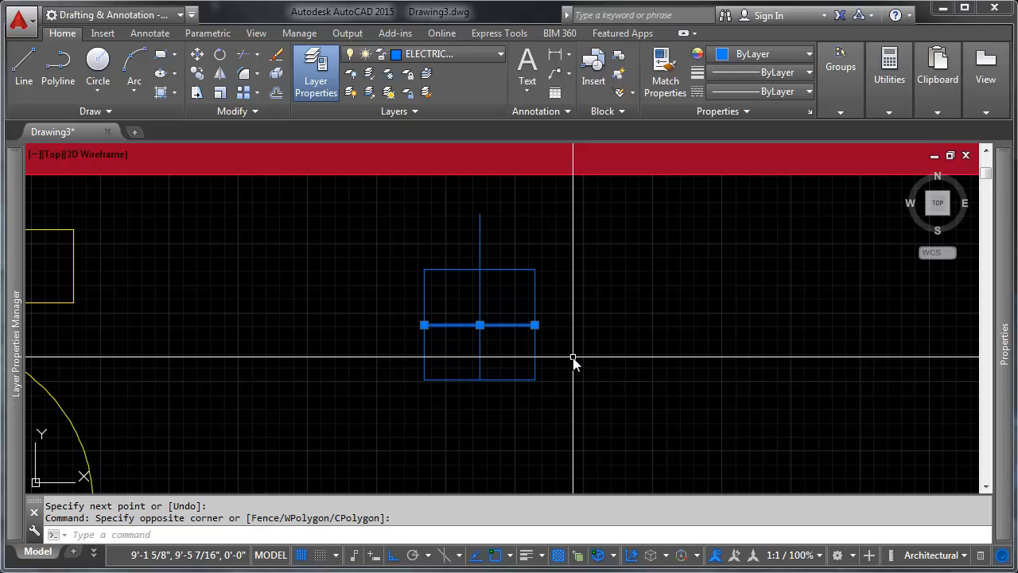
type("DIVIDE")
key("Return")
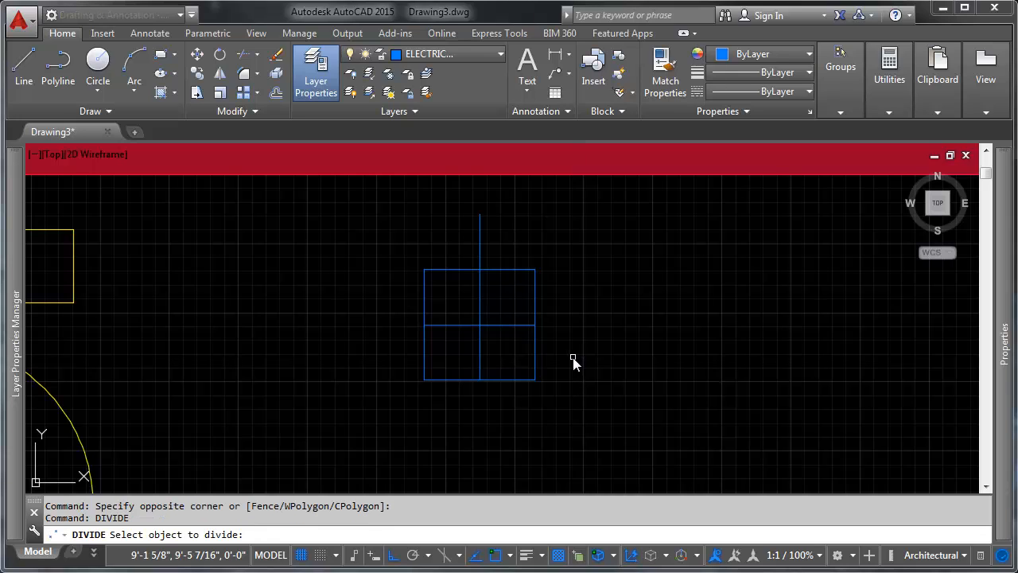
left_click(527, 324)
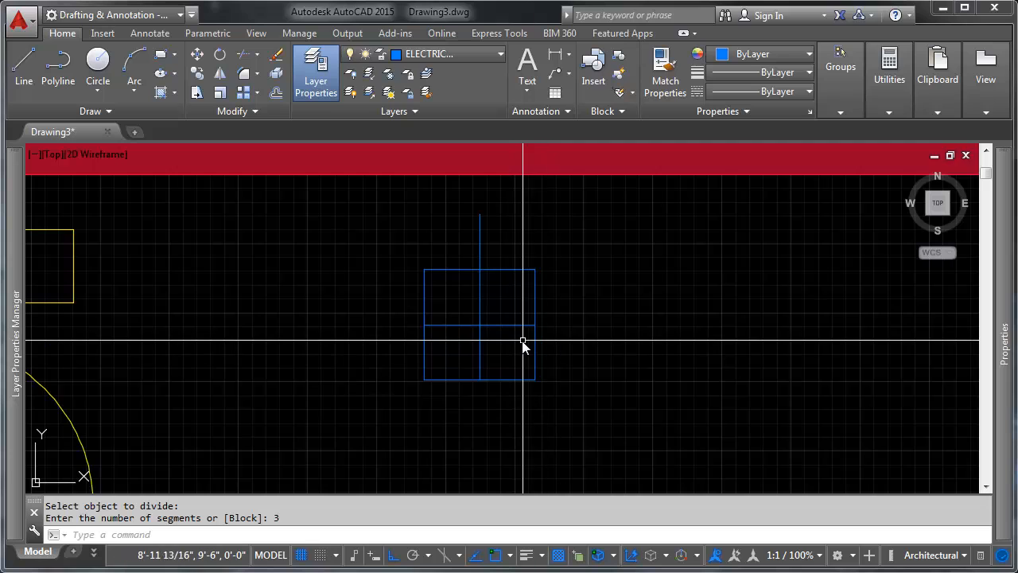
Erase the horizontal line and highlight the two remaining division points inside the square.
scroll(513, 334, "up", 4)
key("Return")
left_click(472, 301)
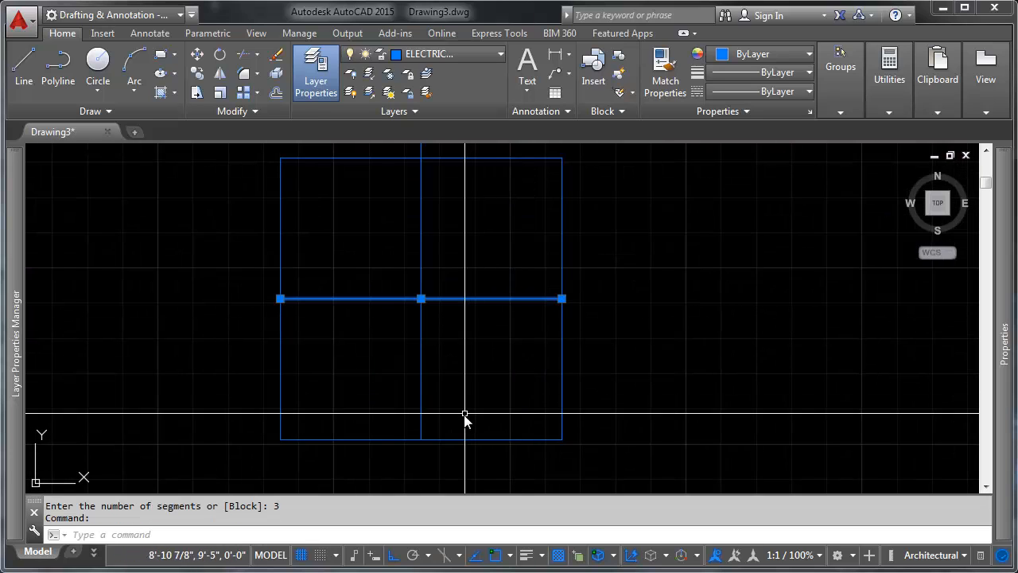
type("e")
key("Return")
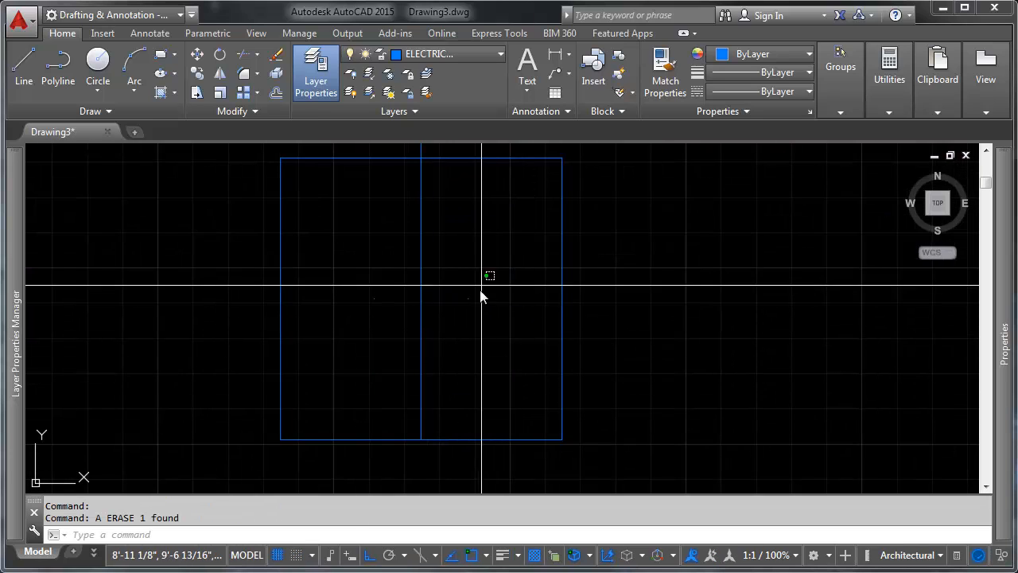
left_click(480, 281)
left_click(416, 341)
left_click(381, 291)
left_click(344, 337)
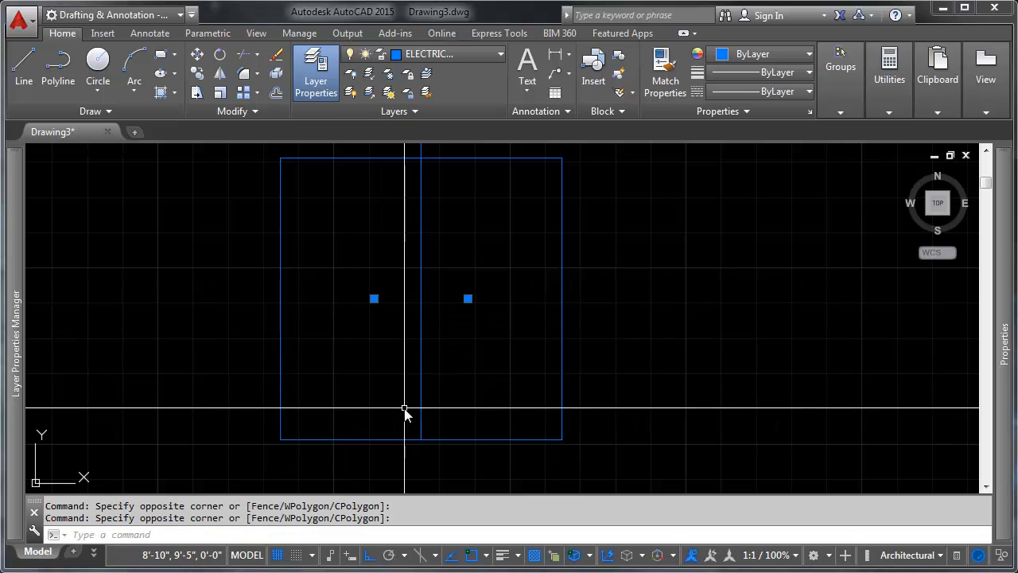
key("Escape")
Move the vertical line horizontally from the square's centre onto the left division point.
middle_click_drag(437, 357, 520, 402)
left_click(522, 378)
left_click(482, 381)
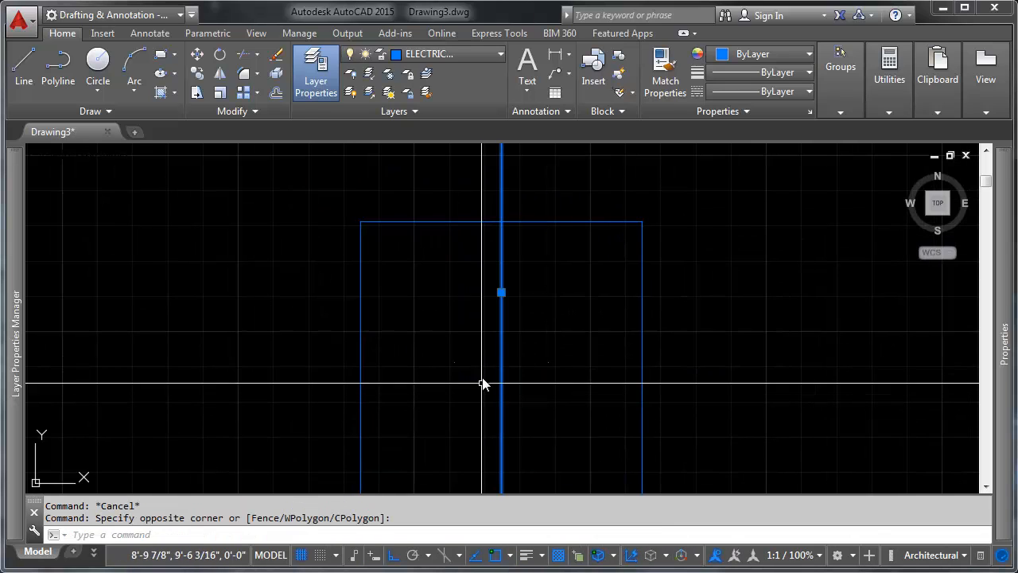
left_click(196, 56)
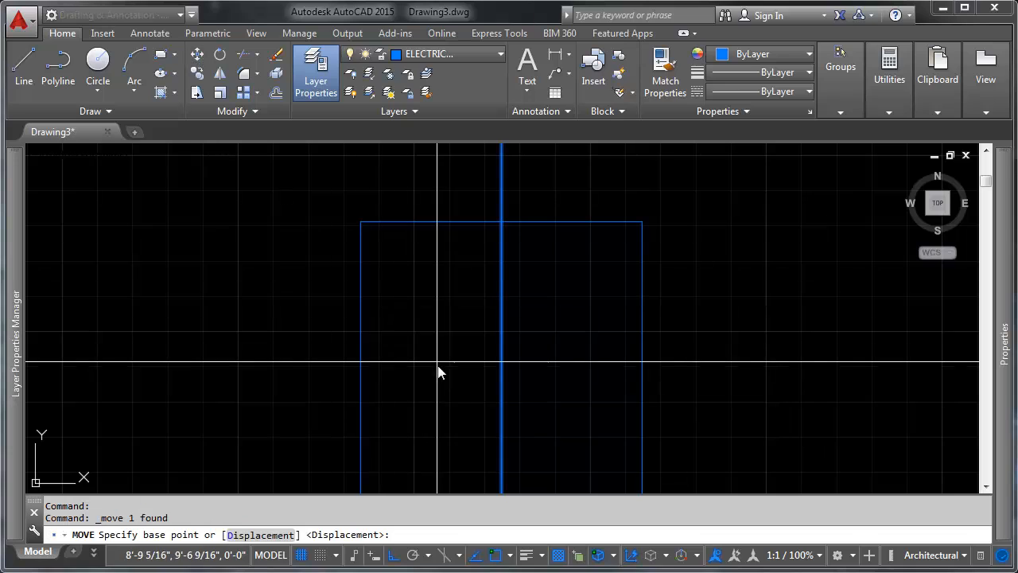
left_click(501, 362)
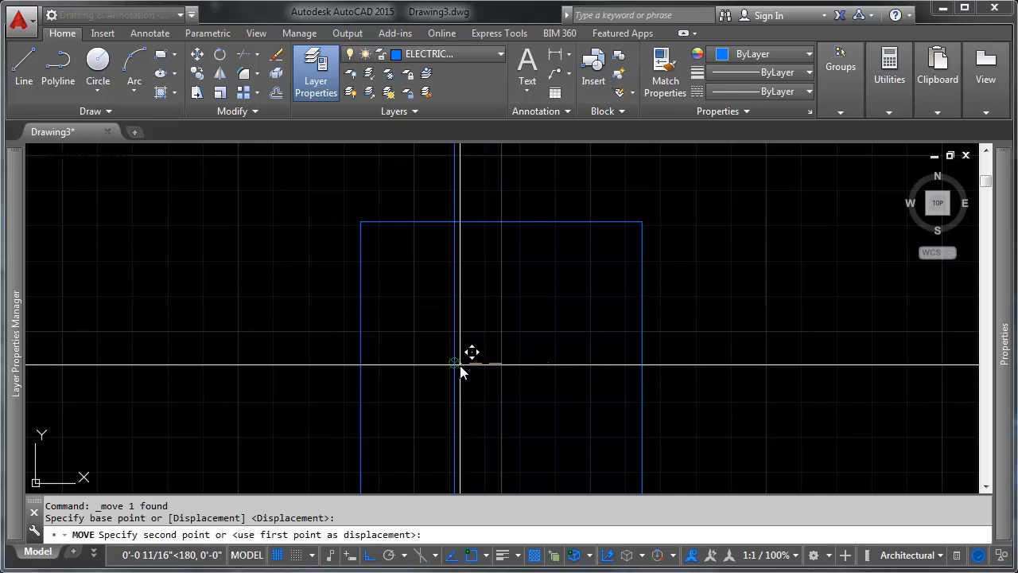
left_click(455, 363)
left_click(471, 327)
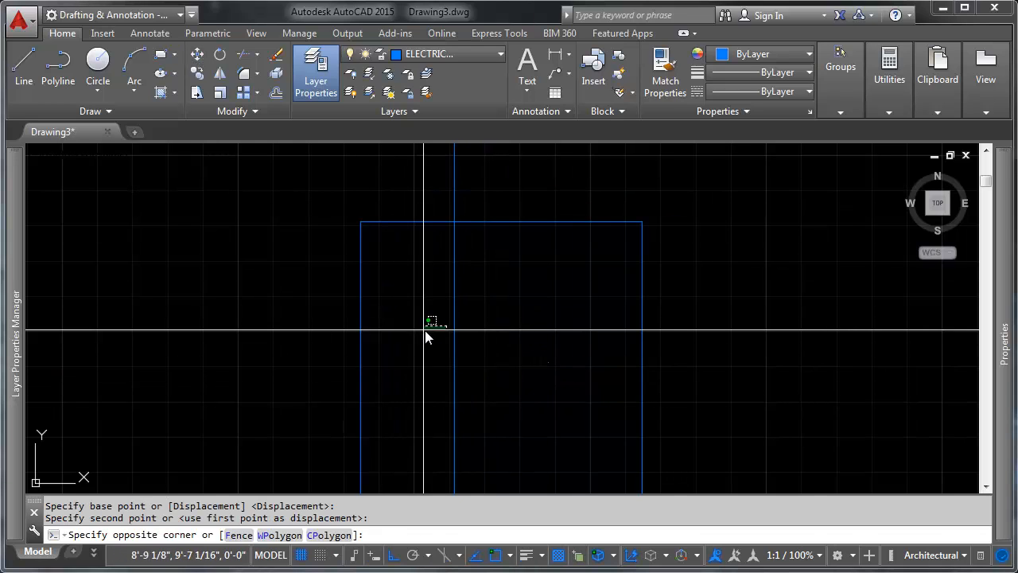
left_click(396, 327)
left_click(404, 317)
left_click(518, 439)
key("Escape")
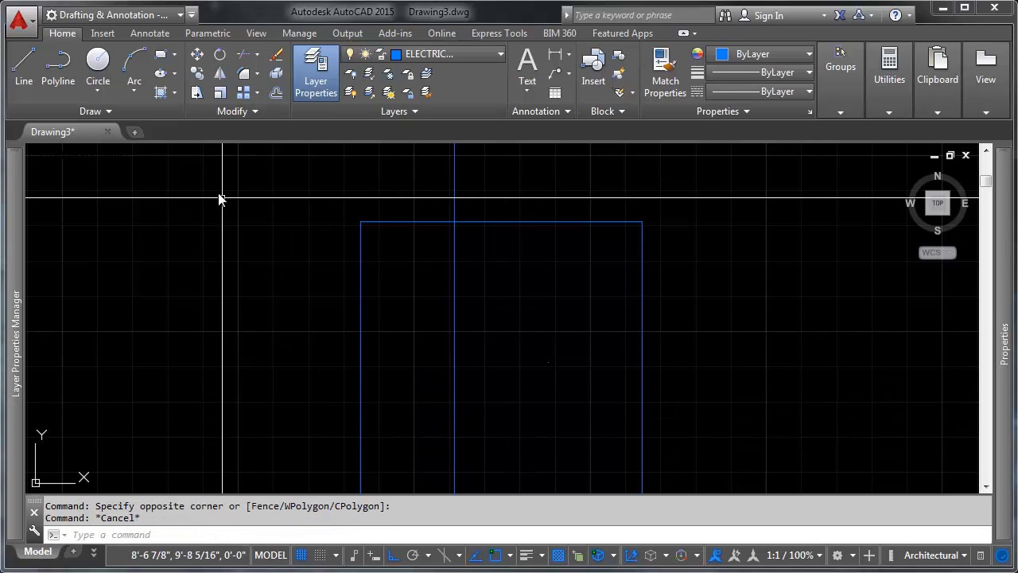
Copy the vertical line from the left division point to the right division point.
scroll(491, 371, "down", 4)
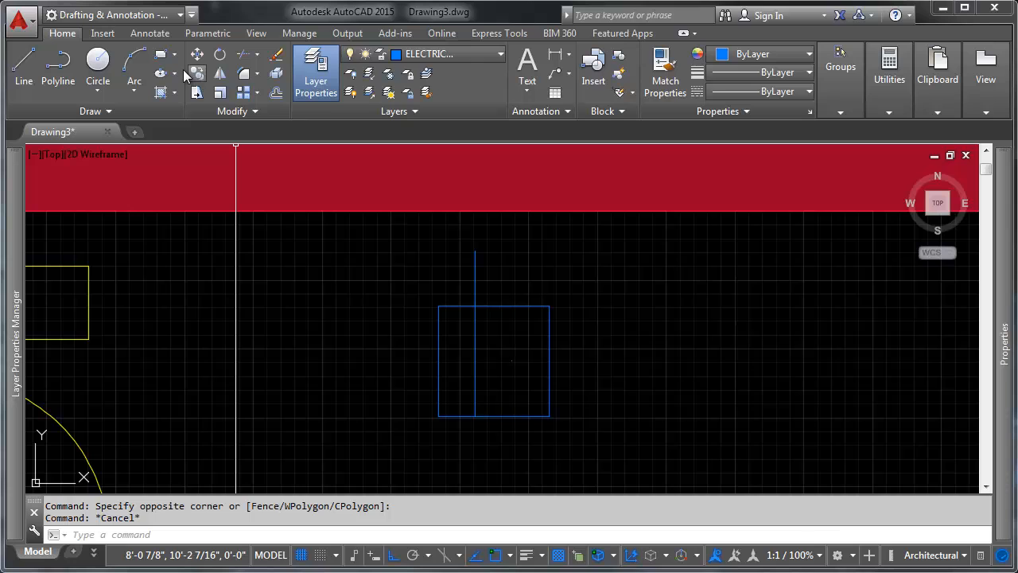
key("Return")
left_click(476, 361)
left_click(511, 362)
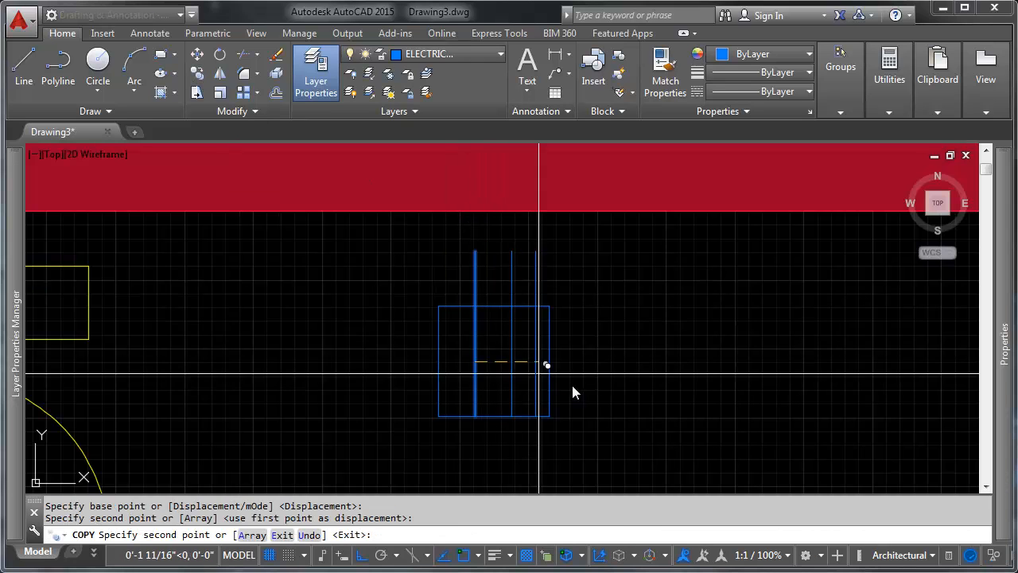
key("Return")
Move the square and its lines straight up until the upper line ends meet the top wall's inner face.
scroll(533, 350, "down", 5)
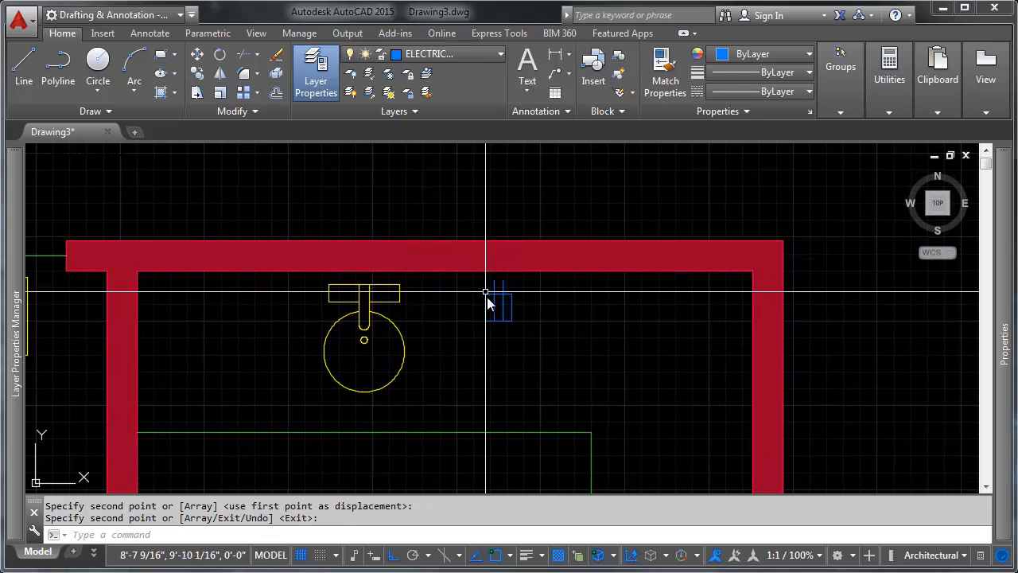
scroll(497, 306, "up", 3)
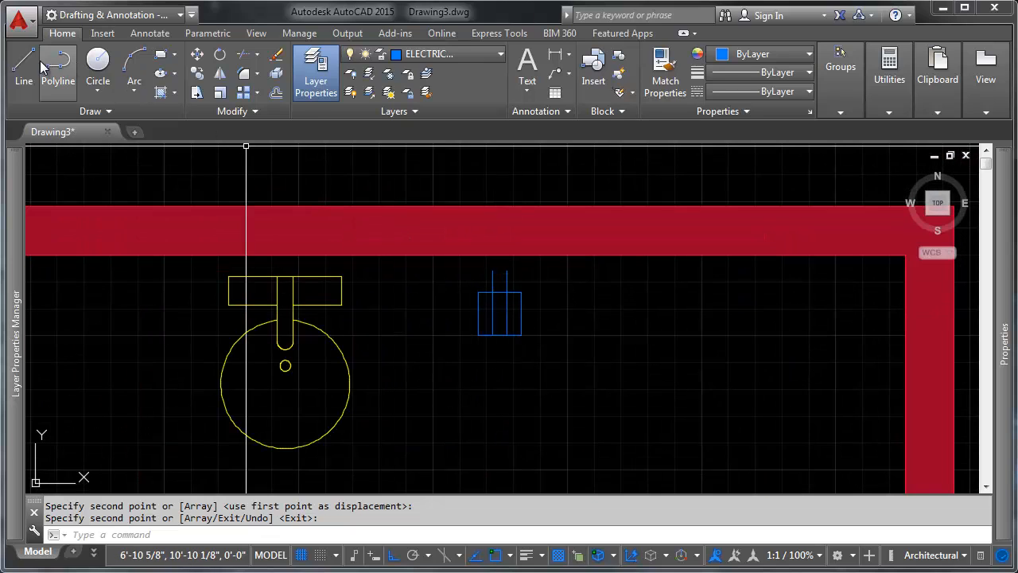
left_click(200, 57)
left_click(557, 348)
left_click(458, 276)
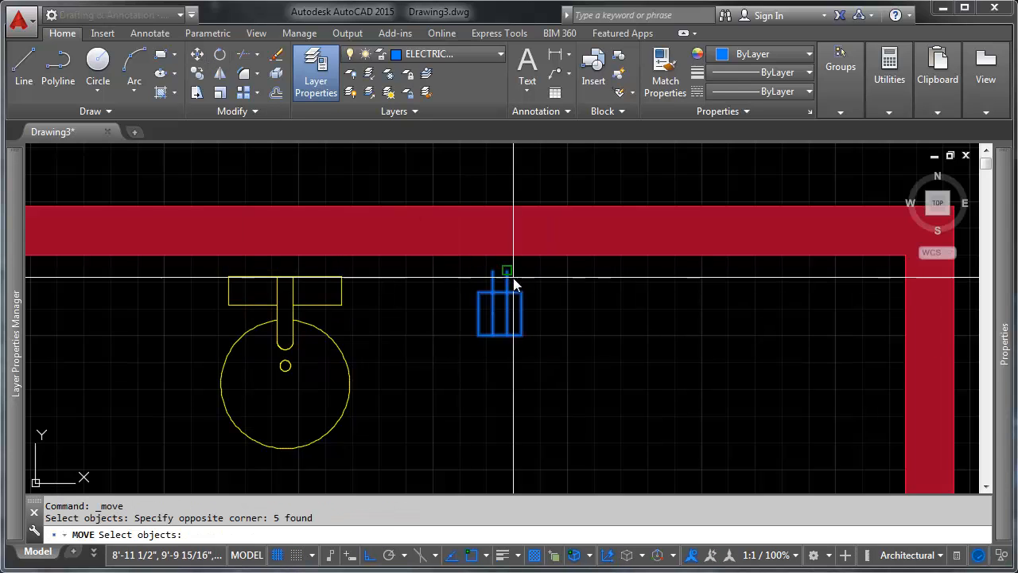
key("Return")
left_click(492, 271)
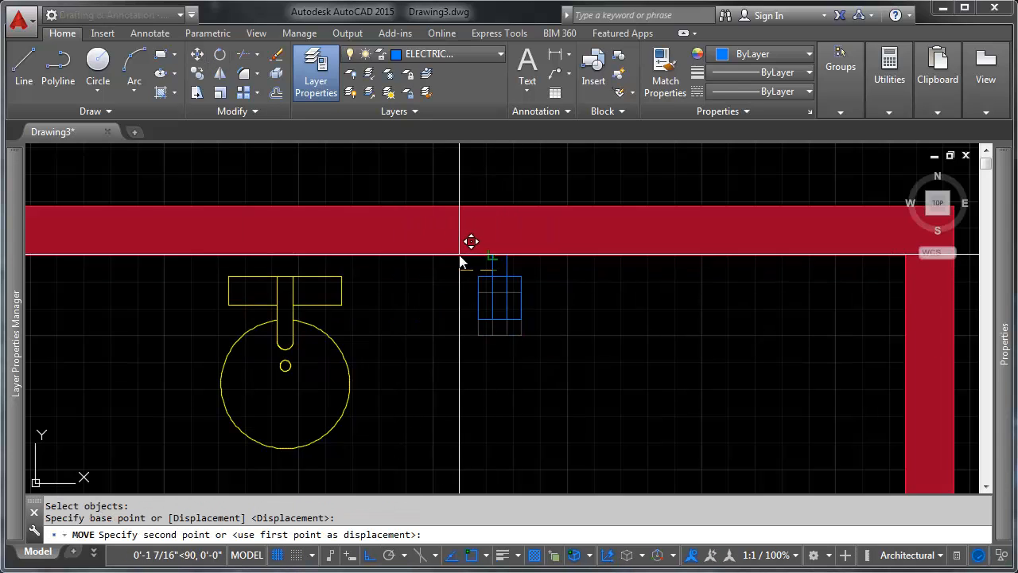
left_click(493, 255)
scroll(509, 286, "up", 2)
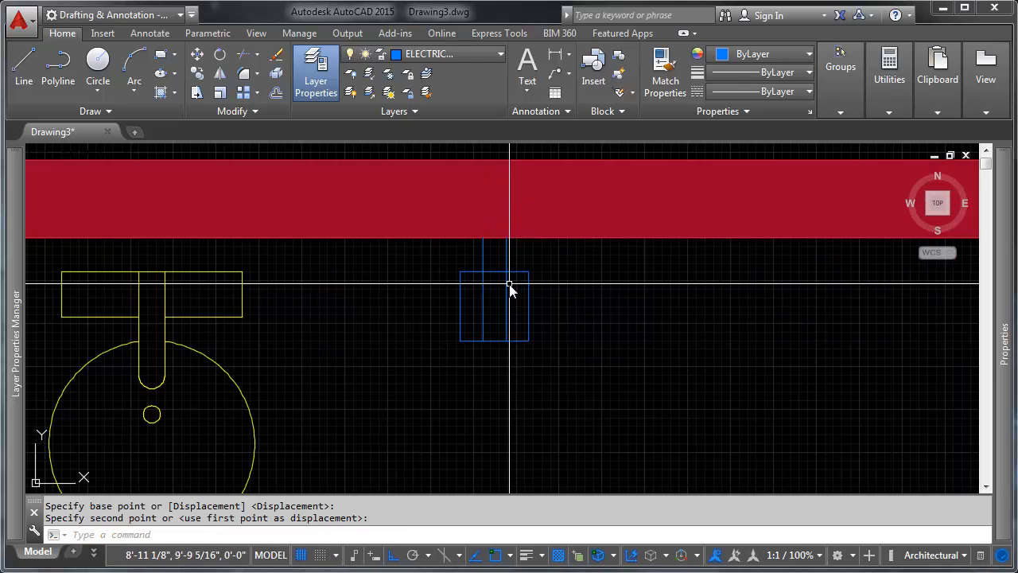
Move the electrical symbol left along the top wall by the midpoint of its square's upper side onto the sink's centre.
key("Return")
left_click(561, 370)
left_click(443, 262)
scroll(468, 278, "down", 3)
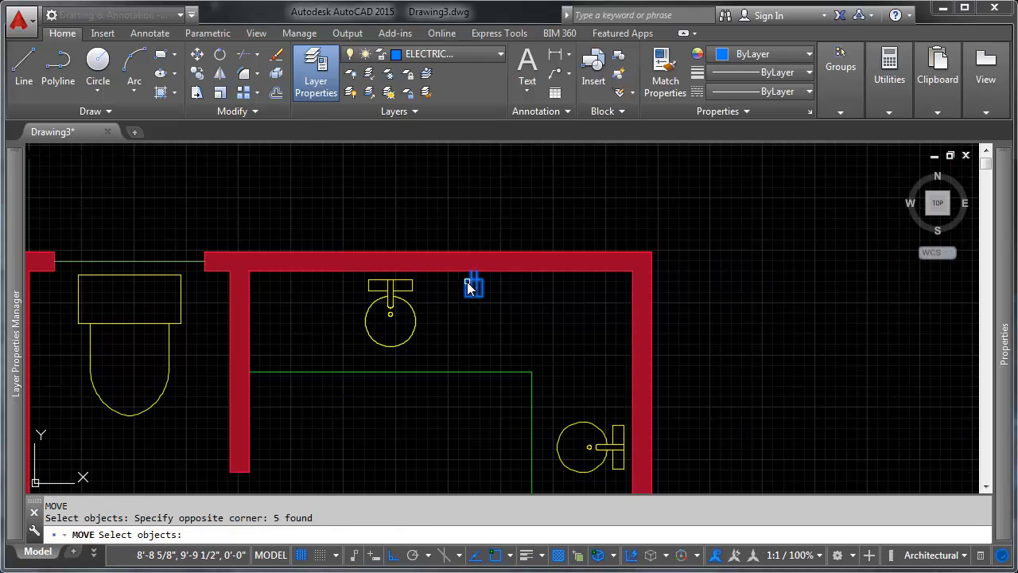
key("Return")
scroll(475, 281, "up", 4)
left_click(457, 298)
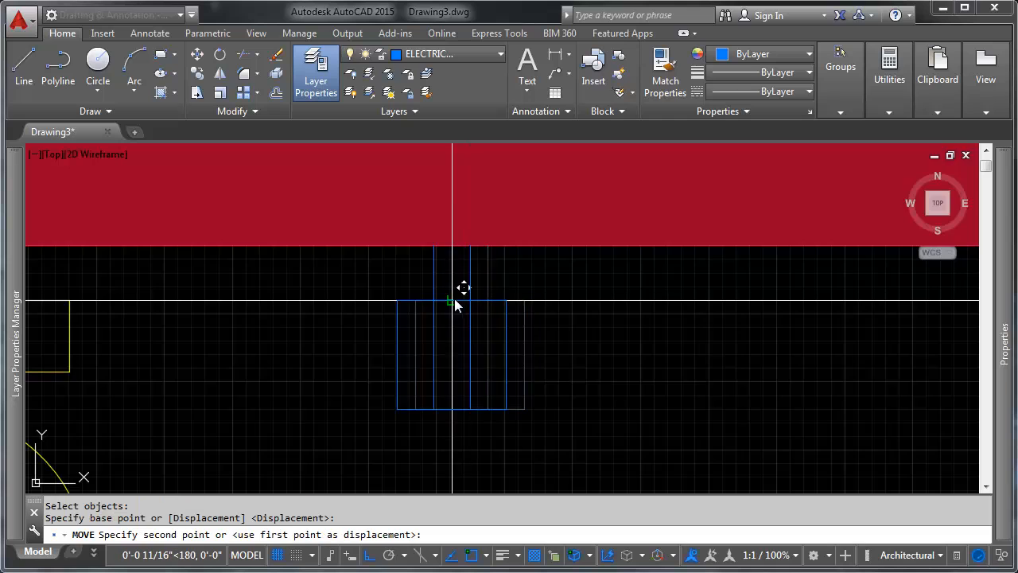
scroll(454, 297, "down", 4)
scroll(329, 278, "up", 5)
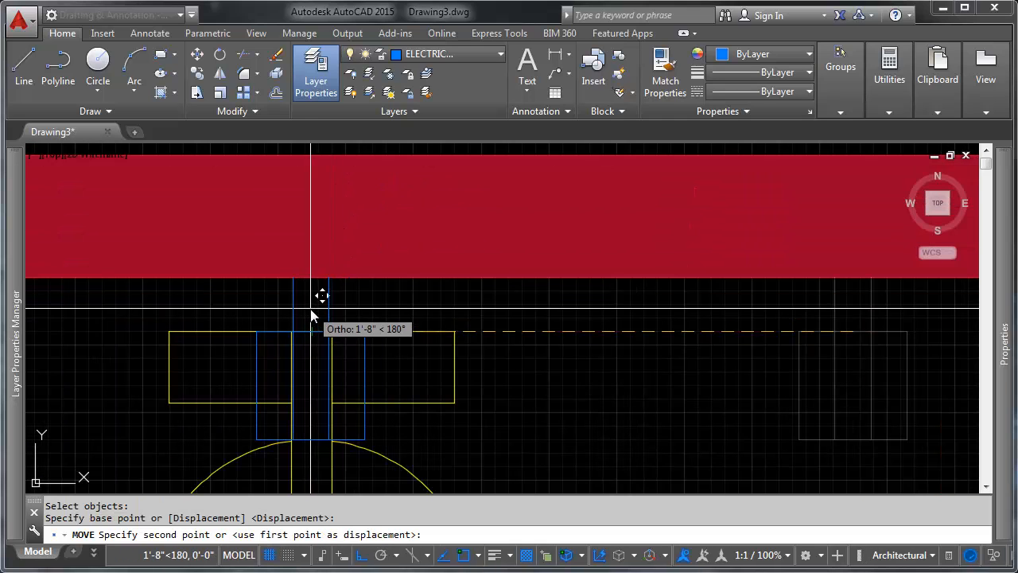
left_click(311, 334)
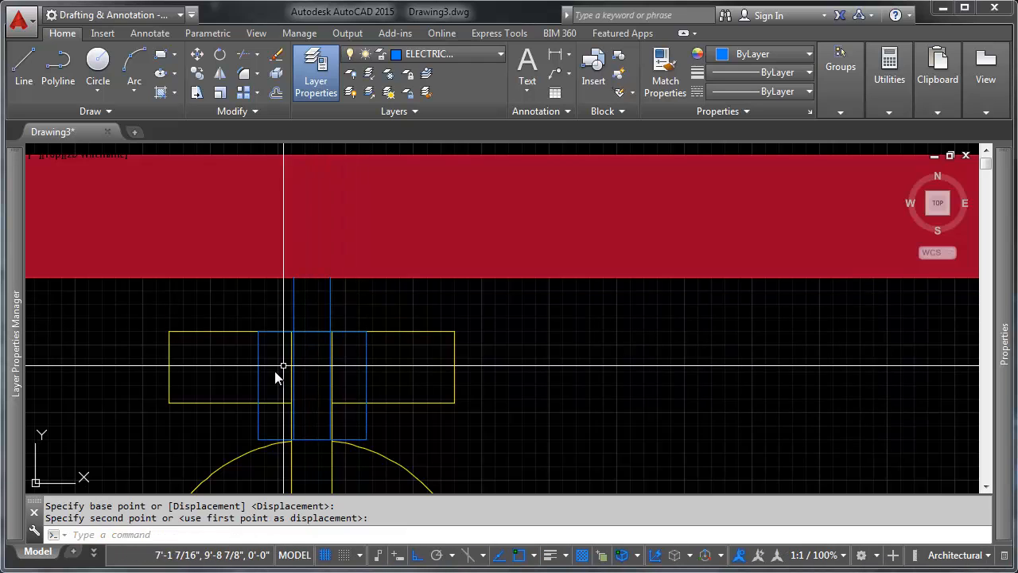
Move the electrical symbol 12" right along the top wall from the upper sink's centre.
left_click(249, 461)
left_click(386, 268)
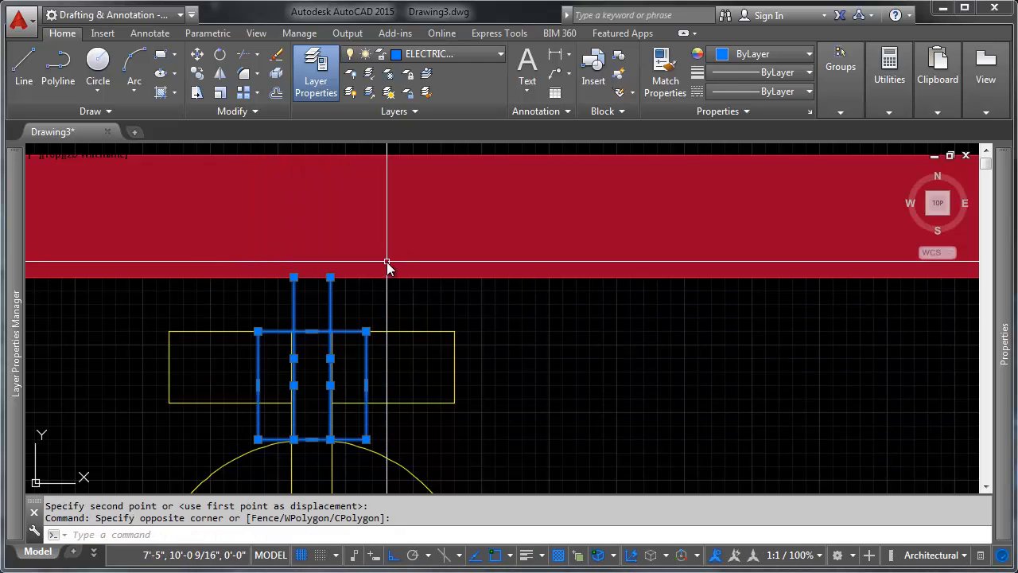
scroll(372, 295, "down", 5)
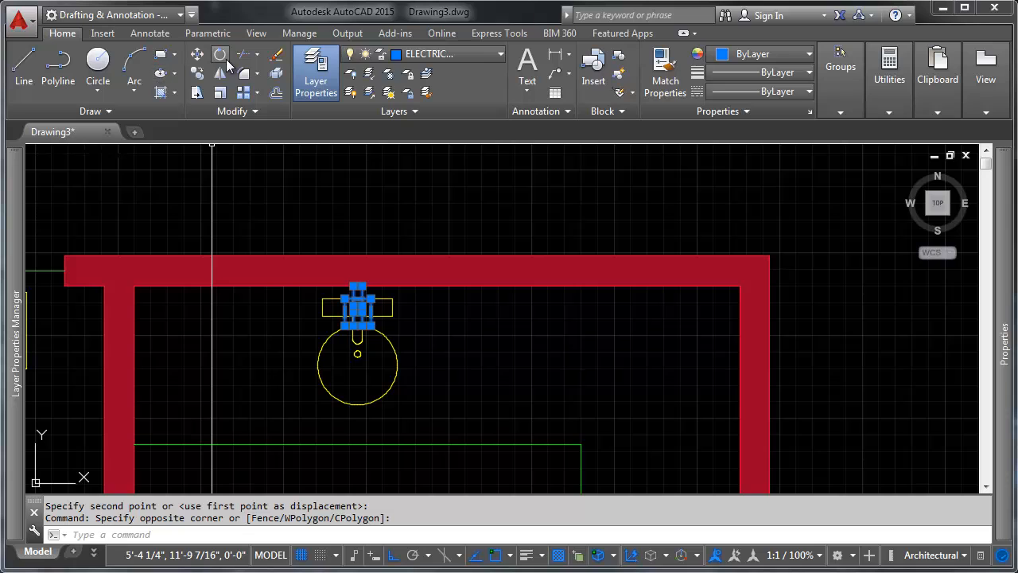
left_click(197, 56)
left_click(446, 356)
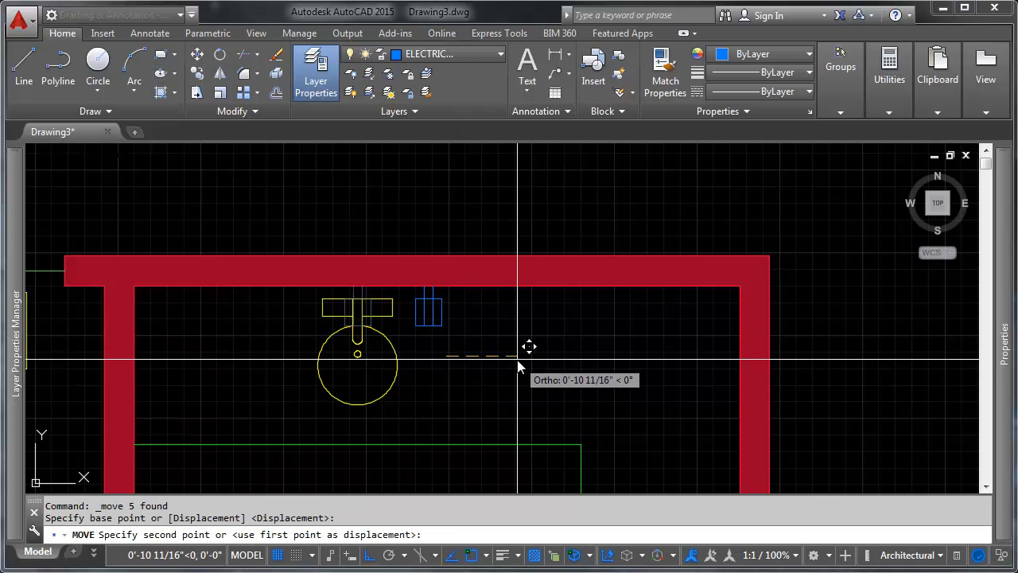
type("12")
key("Return")
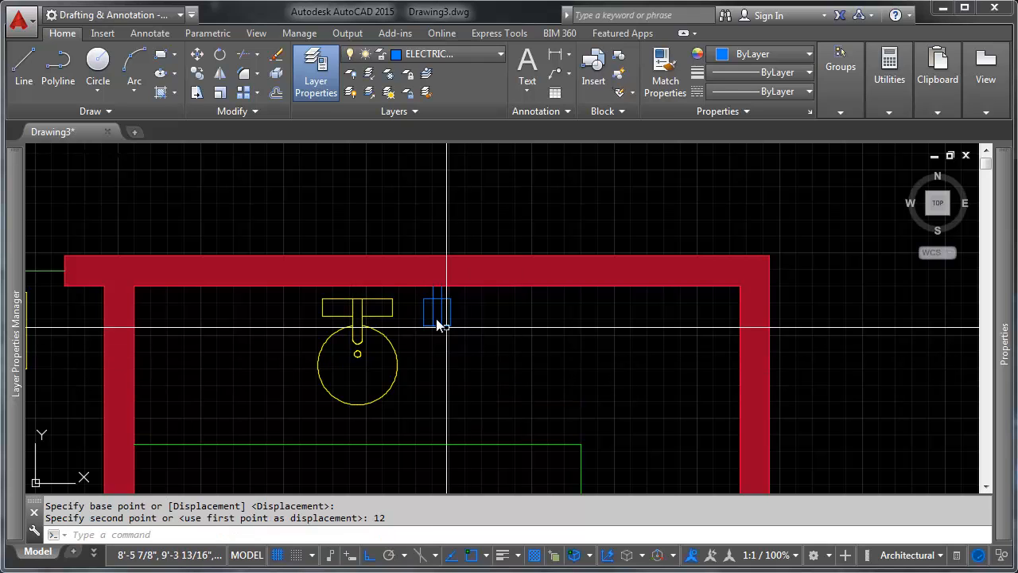
key("Return")
scroll(418, 271, "down", 4)
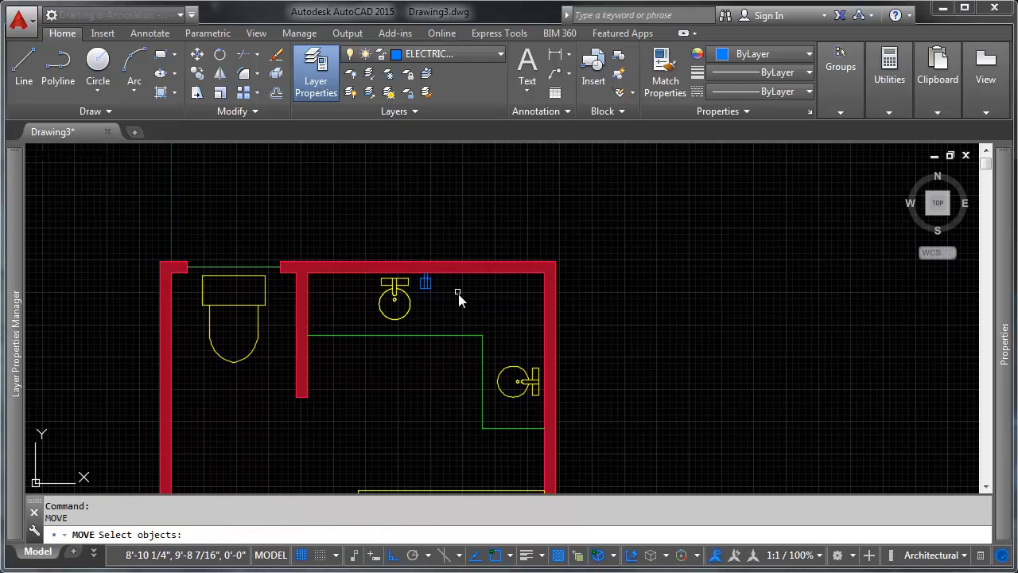
scroll(458, 294, "up", 5)
scroll(644, 394, "down", 4)
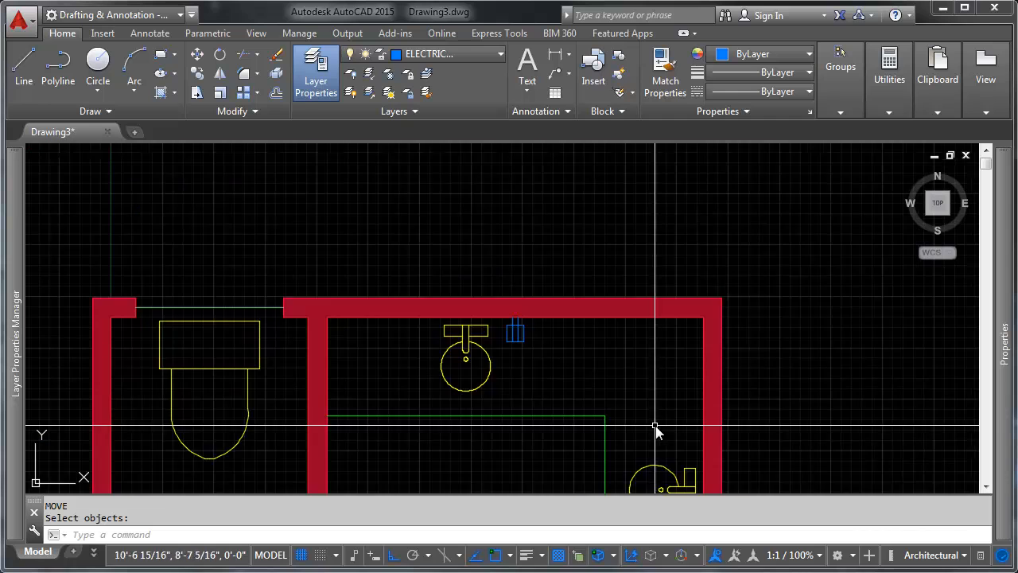
middle_click_drag(665, 432, 561, 258)
middle_click_drag(515, 233, 512, 341)
scroll(408, 282, "down", 4)
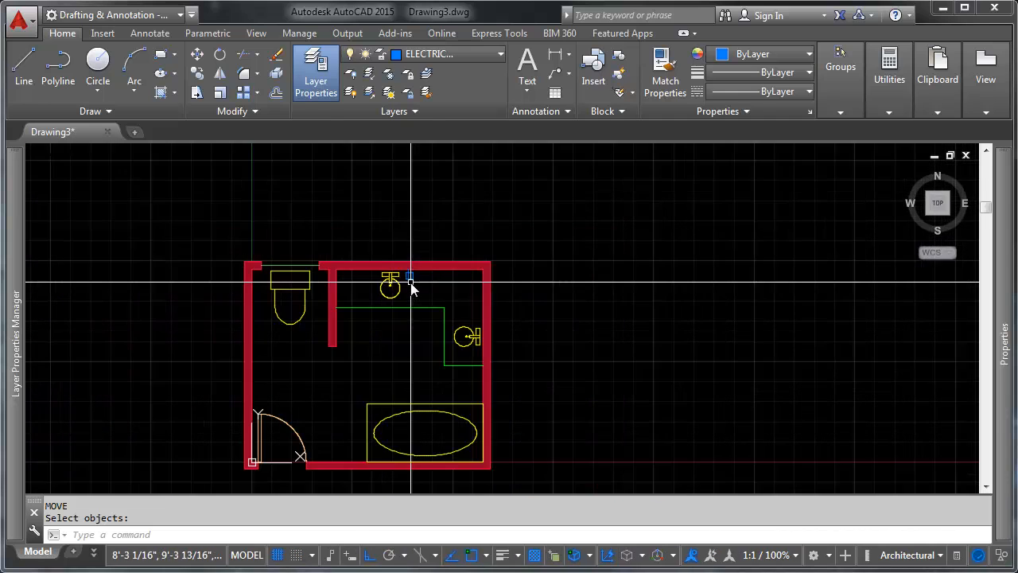
middle_click_drag(452, 269, 479, 229)
scroll(453, 228, "up", 6)
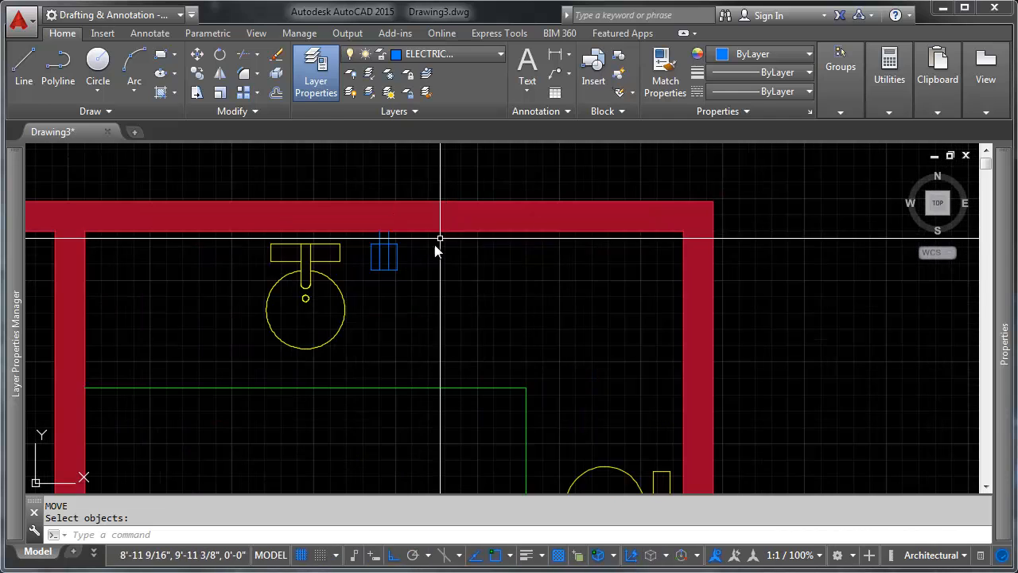
Copy the electrical symbol about 1'-7 1/2" to the right along the top wall.
left_click(197, 58)
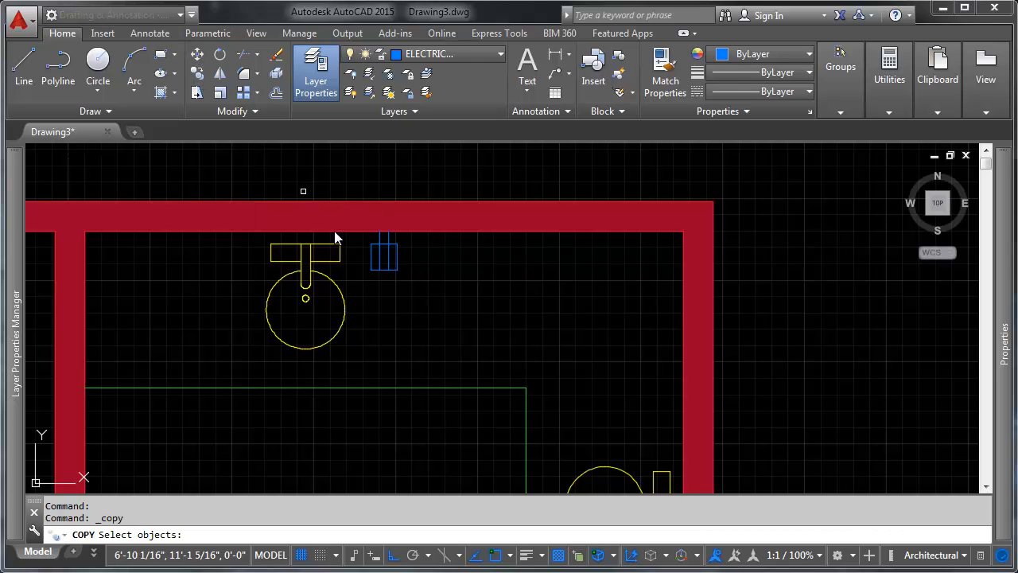
left_click_drag(355, 288, 419, 210)
key("Return")
left_click(434, 318)
left_click(560, 320)
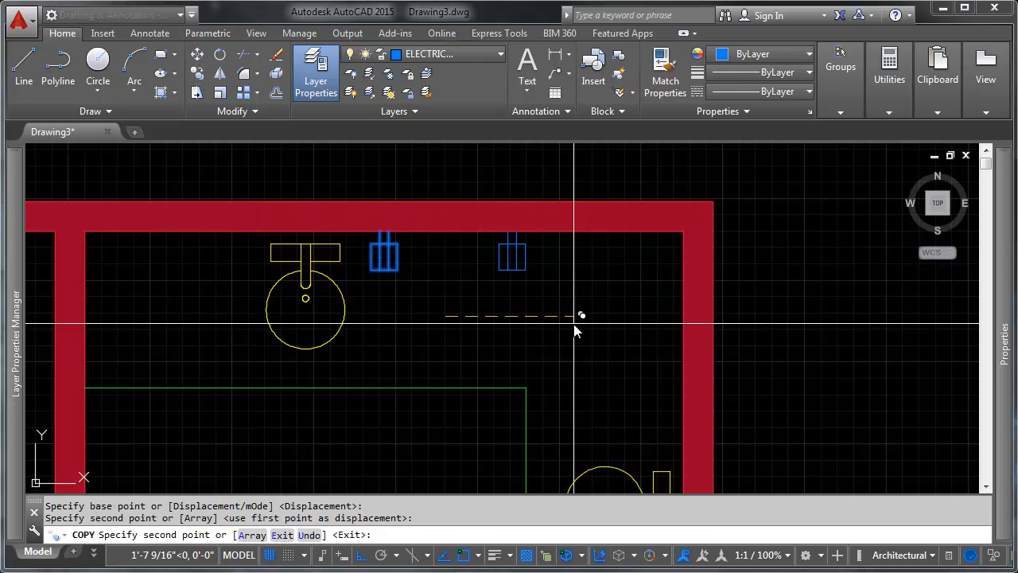
key("Return")
middle_click_drag(580, 320, 572, 305)
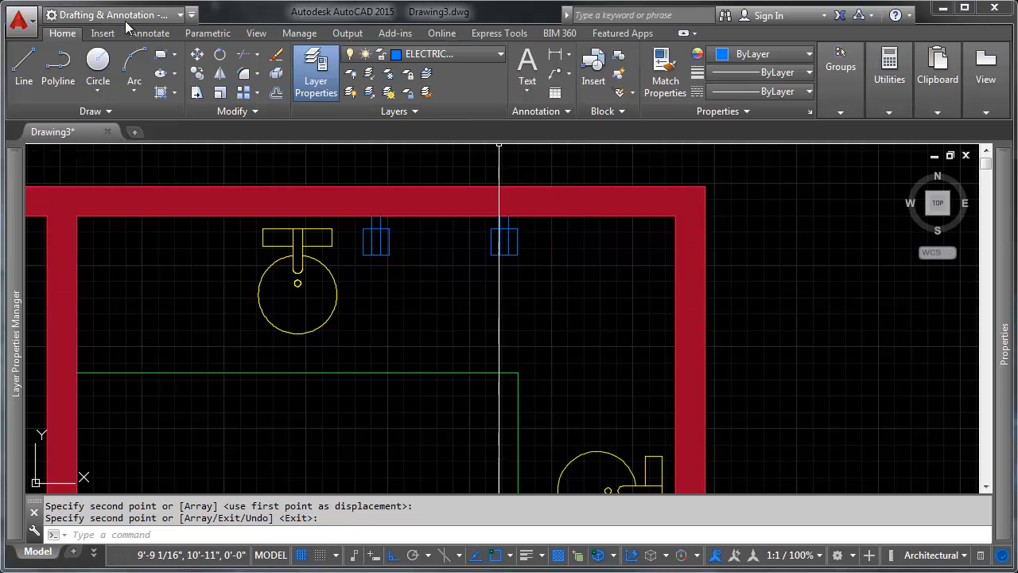
left_click(465, 291)
left_click(549, 203)
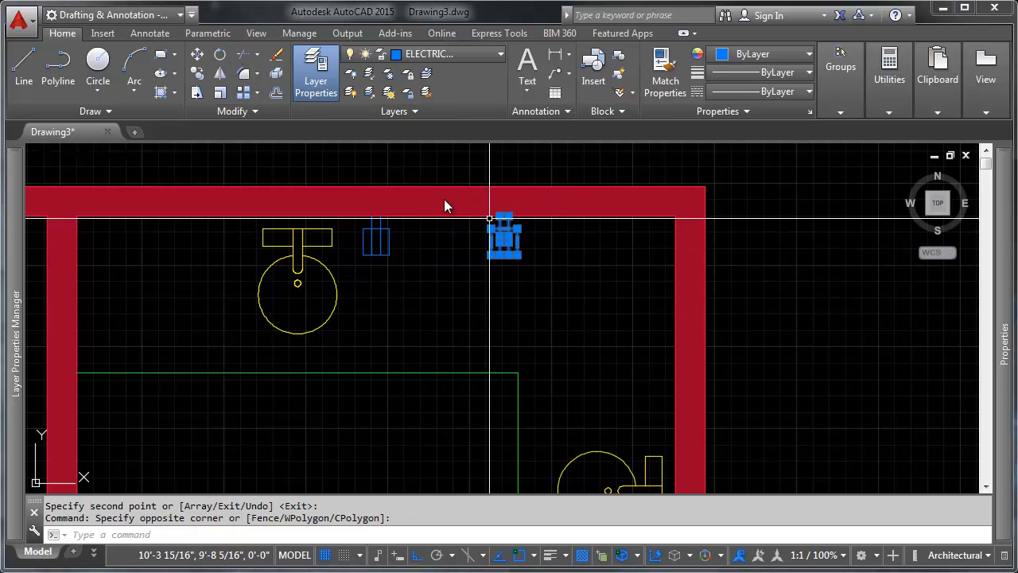
left_click(221, 73)
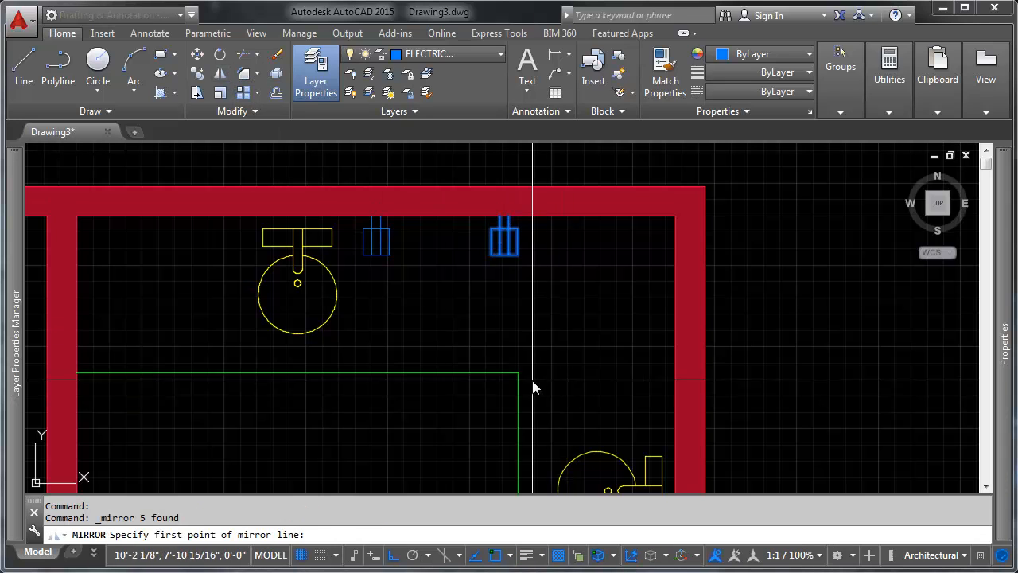
key("Escape")
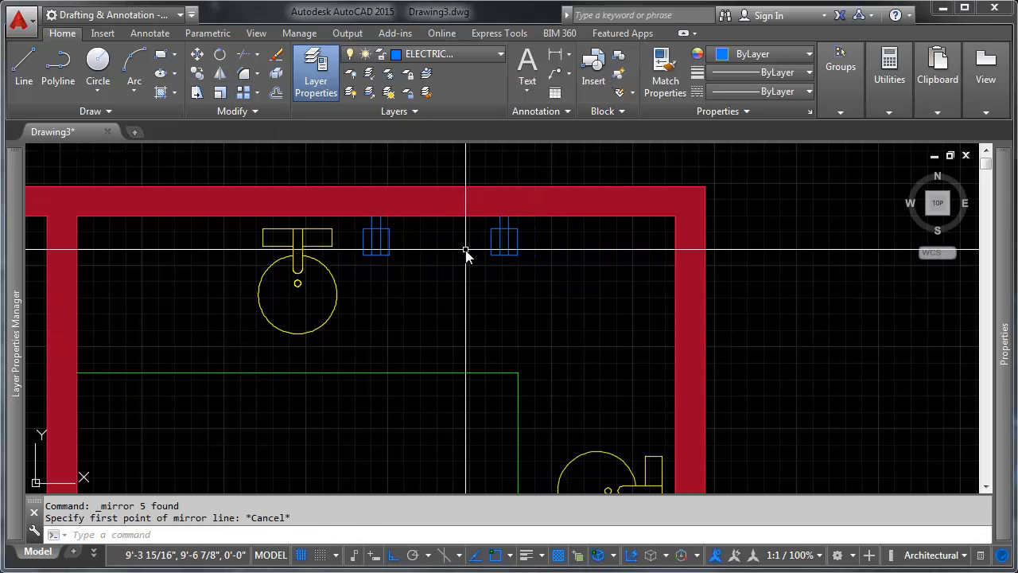
Set the SNAPANG snap angle to 45 degrees.
key("Return")
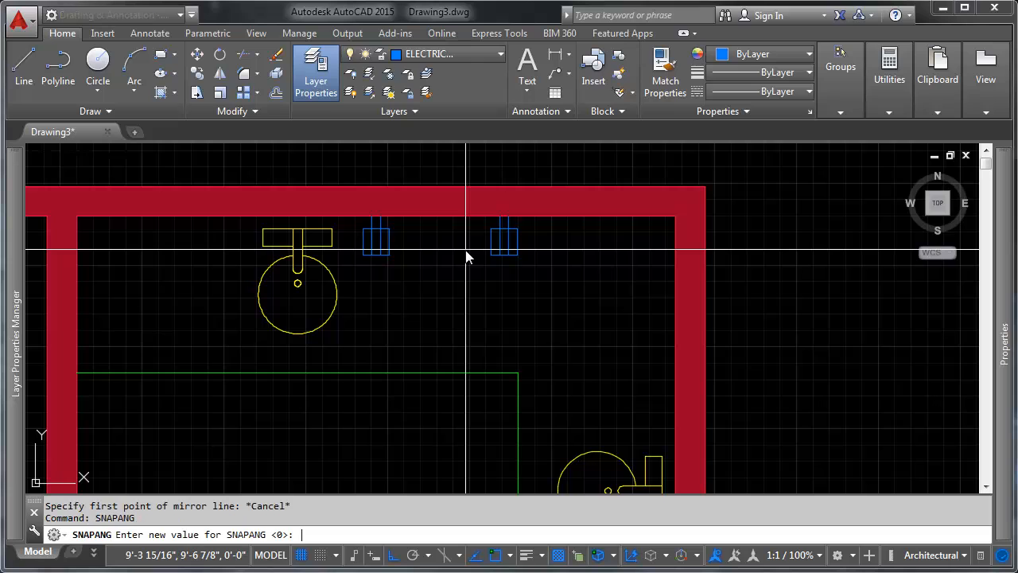
type("45")
key("Return")
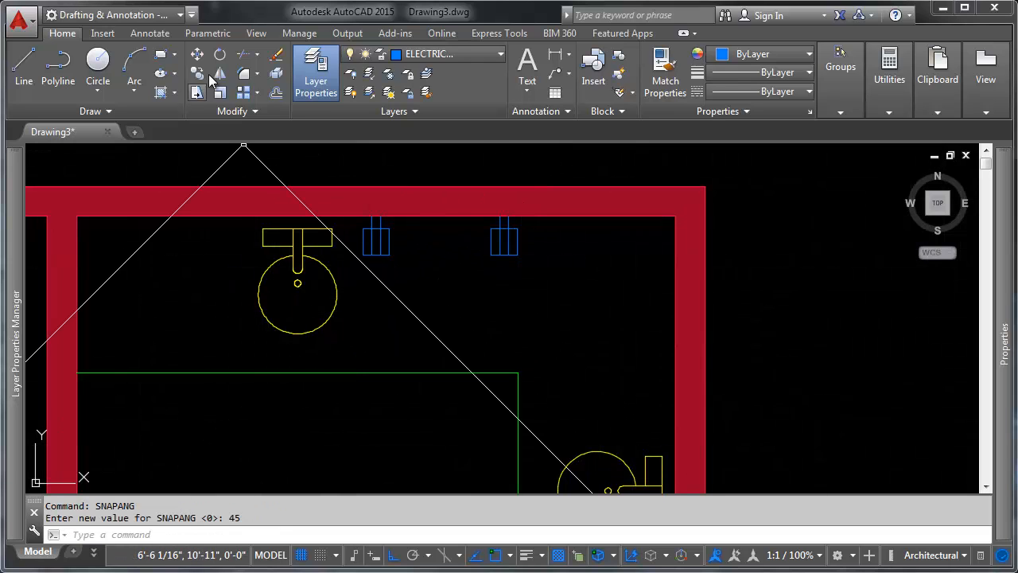
Mirror the copied symbol onto the right wall across a 45-degree line through the green counter's inner corner, keeping the source.
left_click(456, 274)
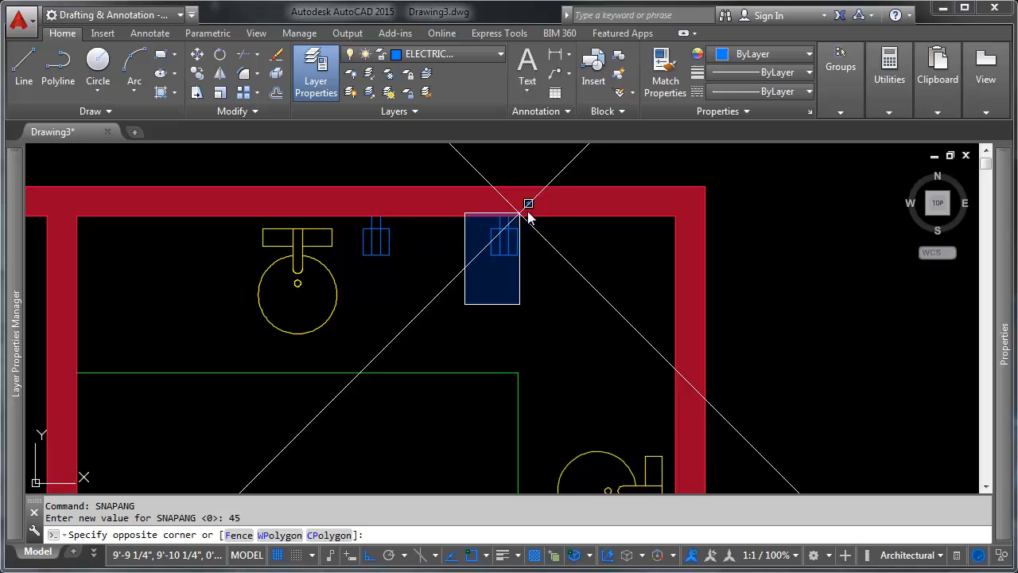
left_click(219, 72)
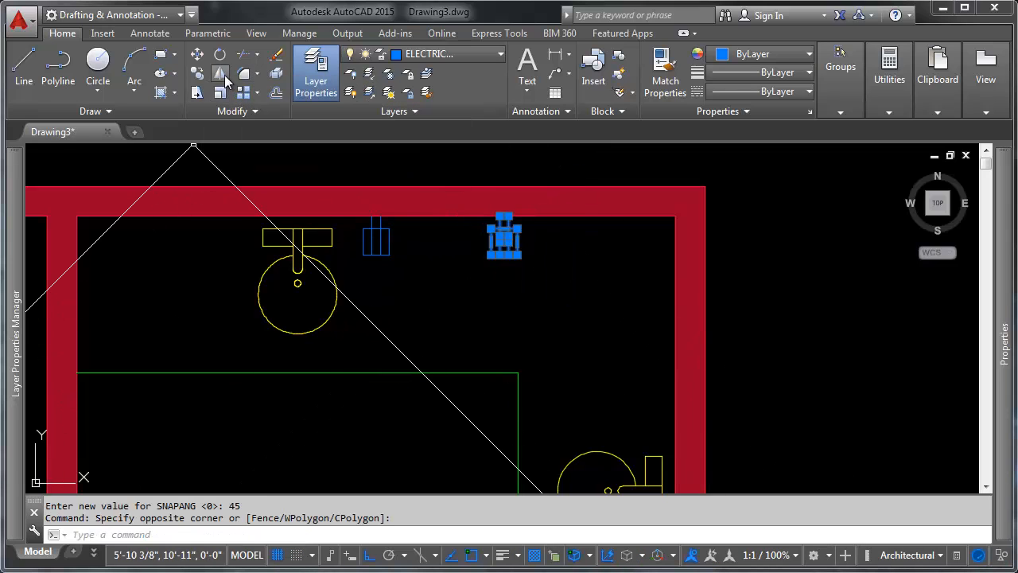
left_click(517, 372)
left_click(602, 304)
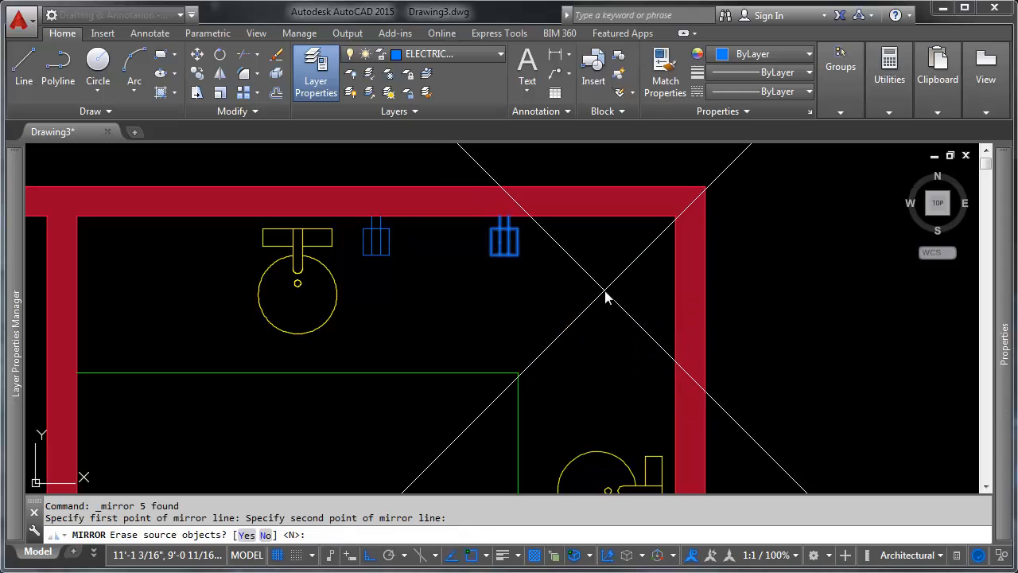
key("Return")
Erase the copied electrical symbol on the top wall, leaving the one beside the upper sink.
scroll(609, 324, "down", 4)
scroll(578, 311, "up", 4)
middle_click_drag(536, 296, 463, 329)
type("a")
key("Return")
left_click(441, 354)
left_click(517, 244)
key("Return")
scroll(450, 254, "down", 4)
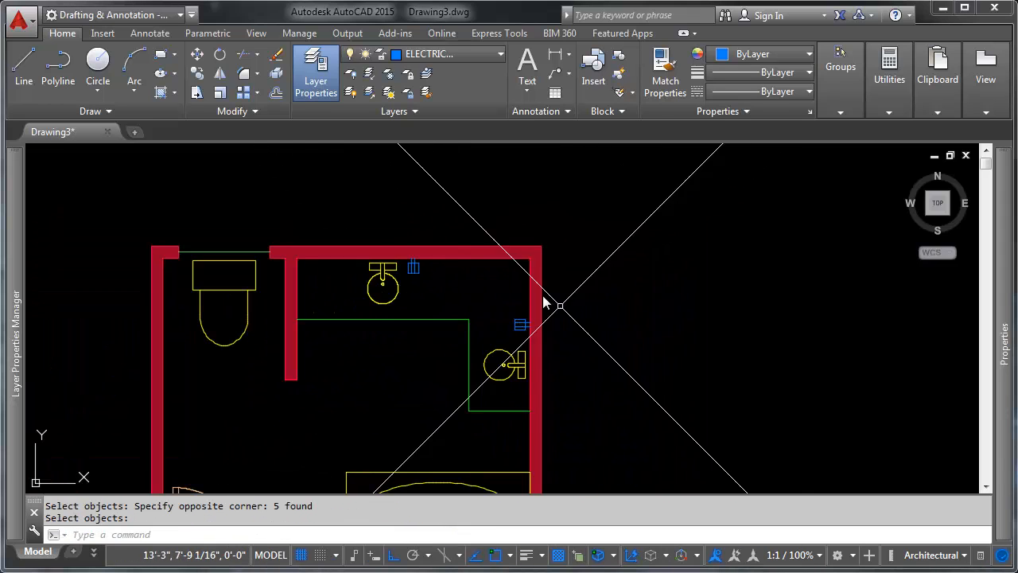
Reset the SNAPANG snap angle to 0 degrees.
scroll(504, 334, "up", 4)
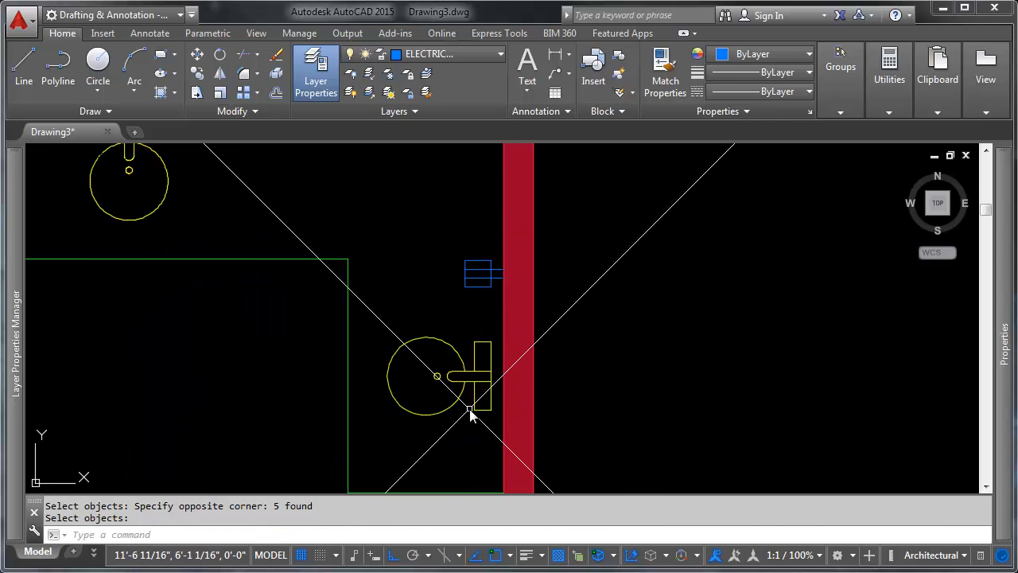
type("SNAPANG")
key("Return")
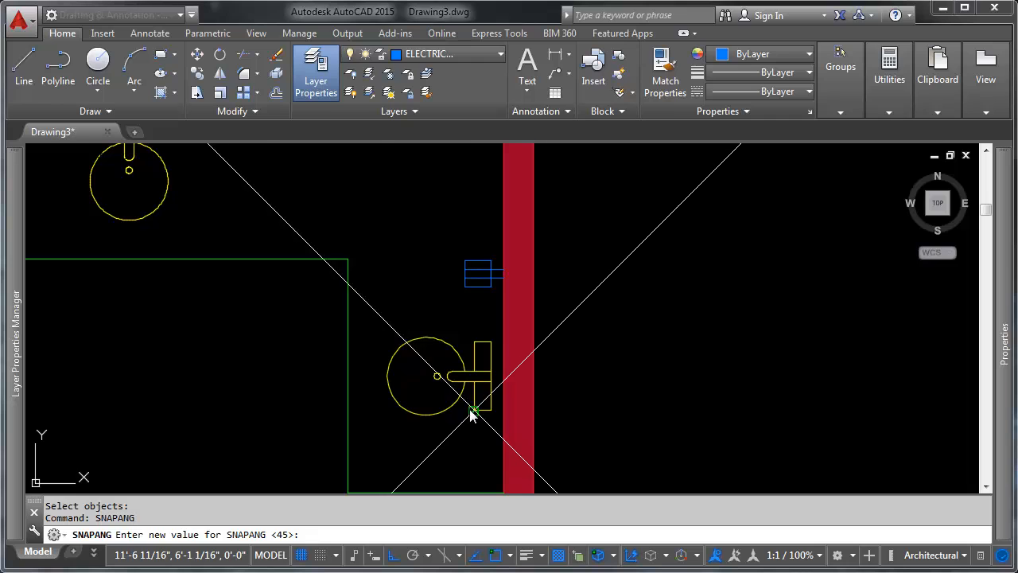
type("0")
key("Return")
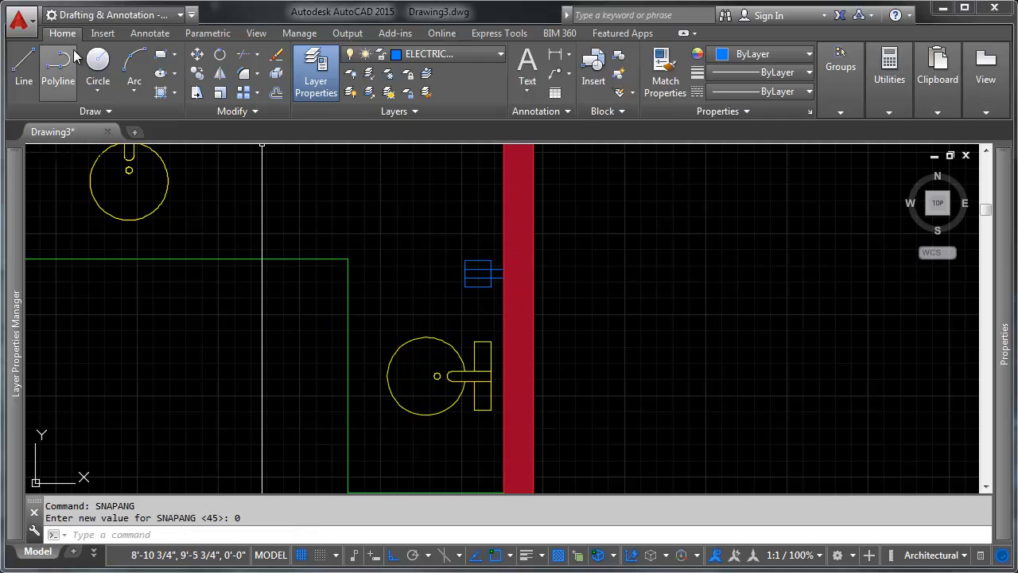
Move the right-wall symbol down by the midpoint of its square's wall-facing side onto the right sink's centre.
left_click(196, 54)
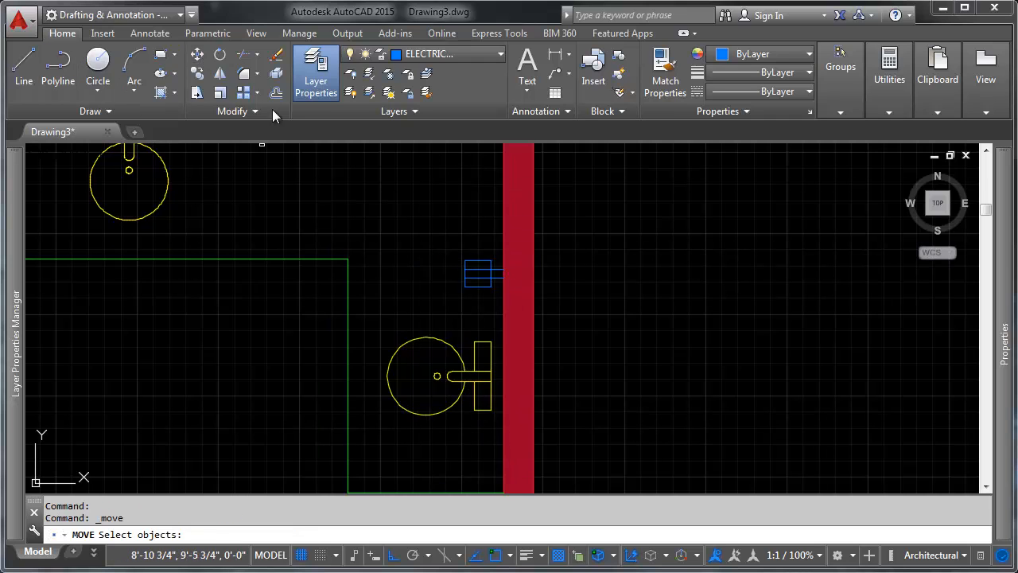
left_click(416, 211)
left_click(493, 289)
key("Return")
scroll(477, 273, "up", 5)
left_click(534, 283)
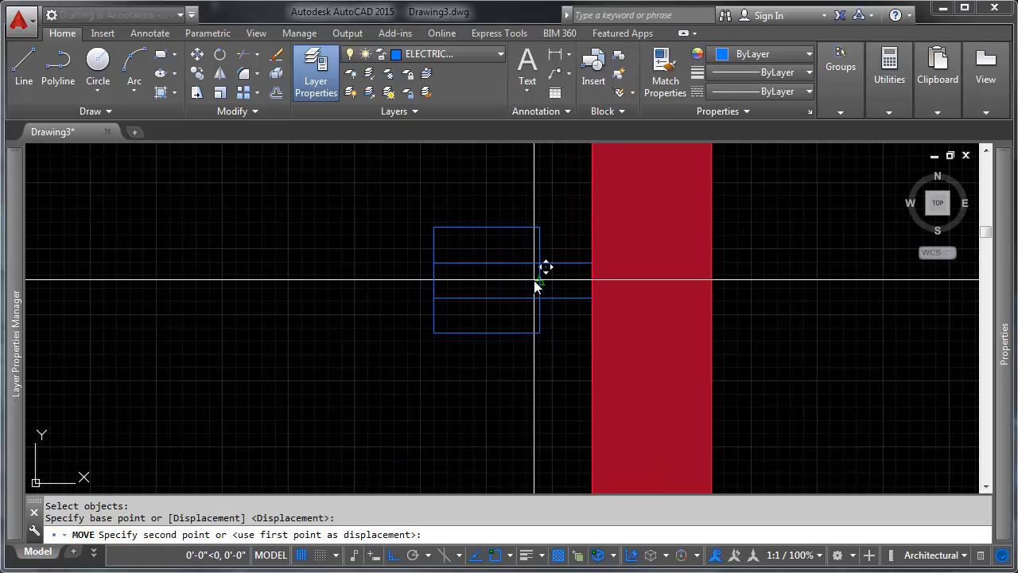
scroll(533, 284, "down", 5)
scroll(551, 380, "up", 6)
left_click(482, 343)
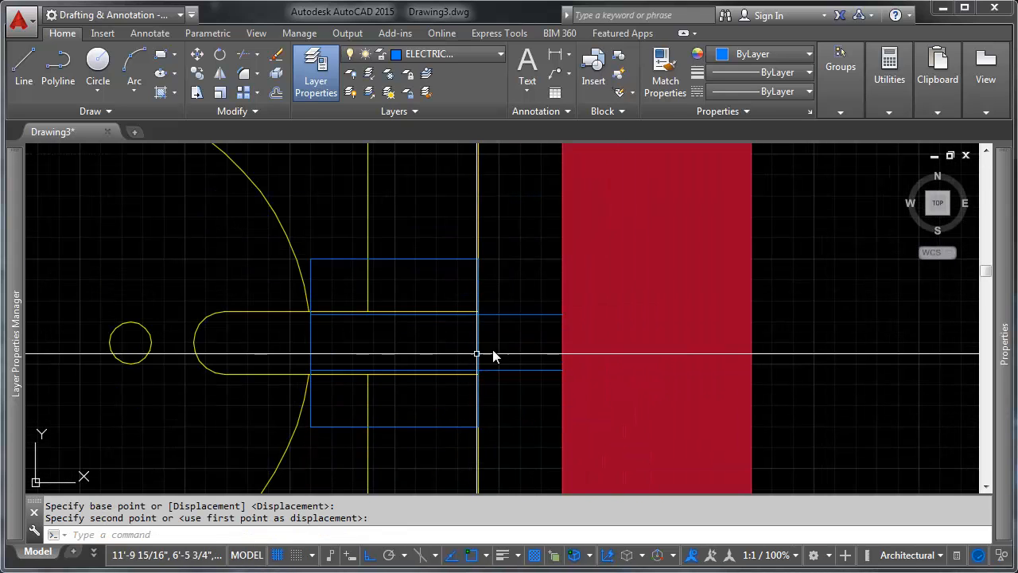
Move the right-wall electrical symbol 12" straight down from the right sink's centre.
scroll(576, 306, "down", 6)
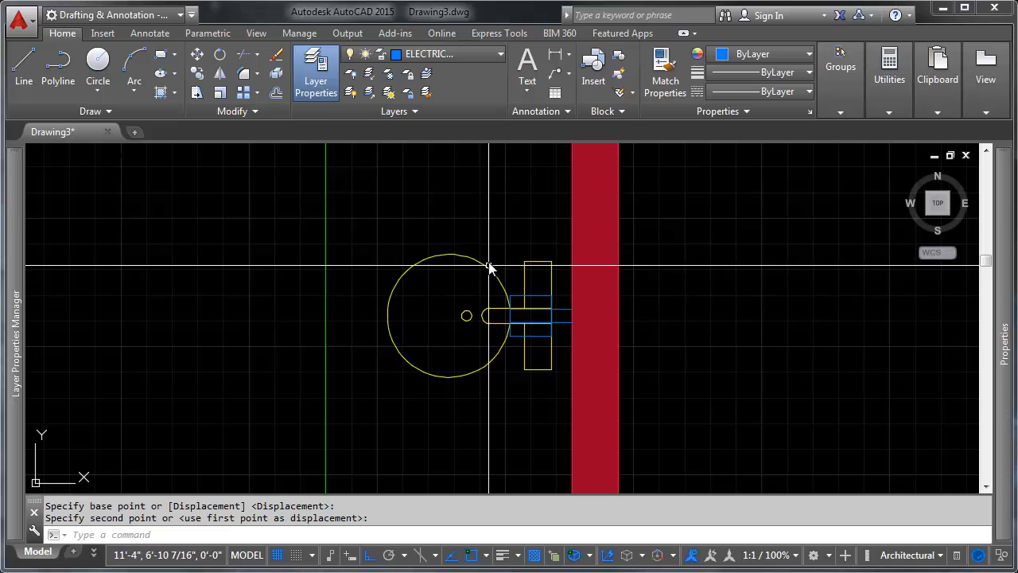
left_click(492, 261)
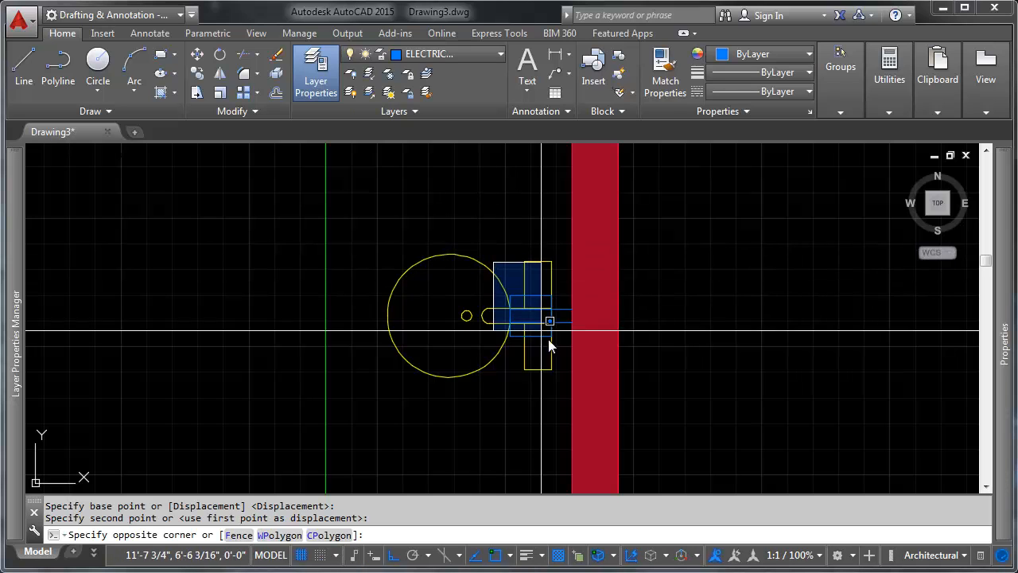
left_click(584, 362)
scroll(531, 296, "down", 5)
middle_click_drag(532, 275, 528, 345)
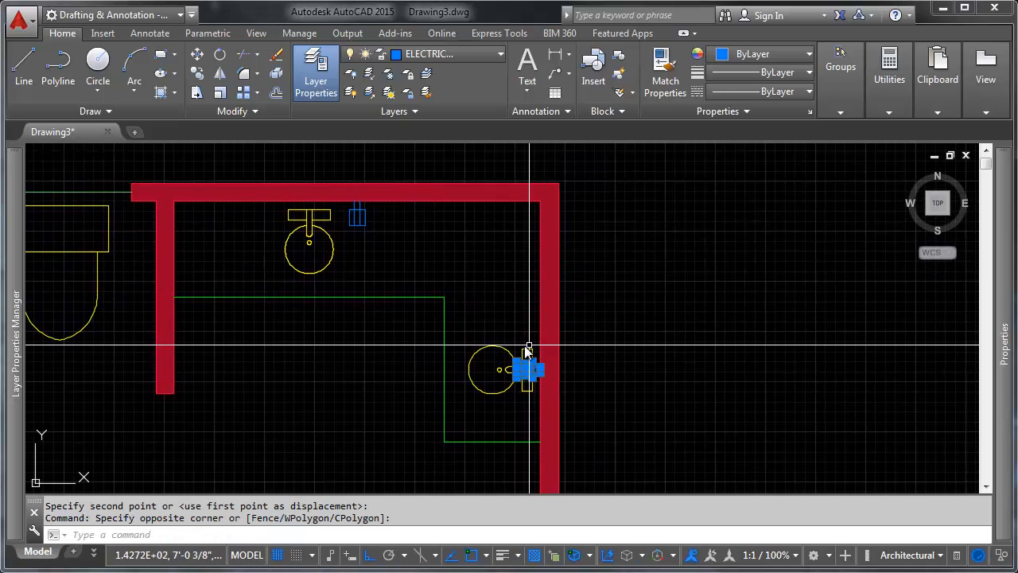
left_click(196, 59)
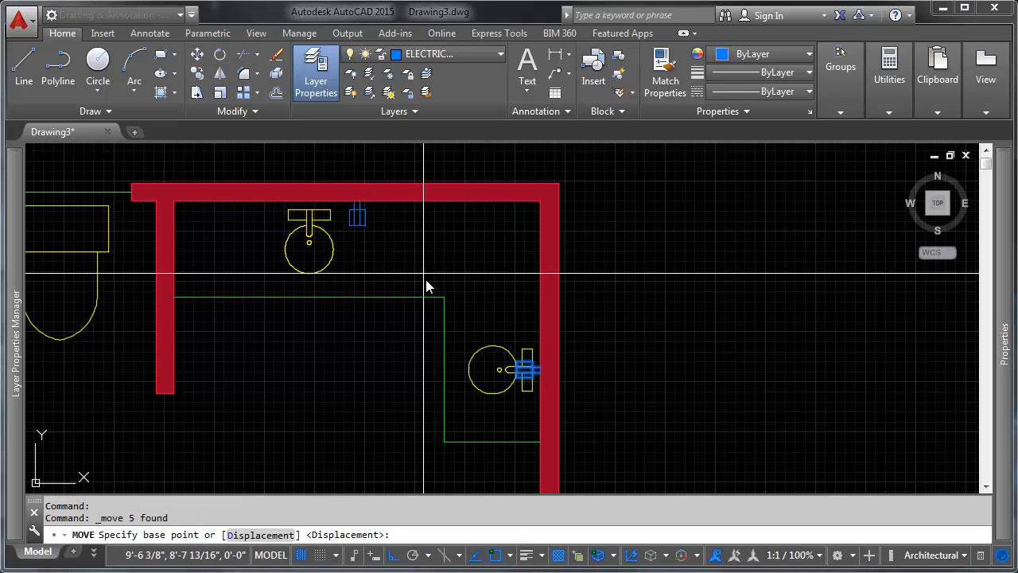
left_click(642, 311)
key("Return")
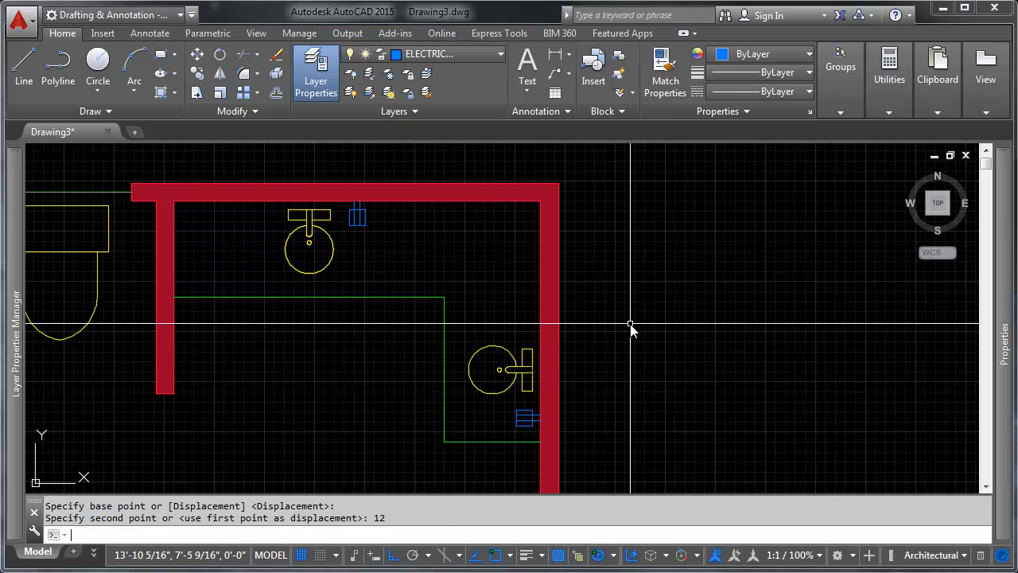
Zoom the view to the extents of the floor plan.
middle_click_drag(527, 415, 489, 356)
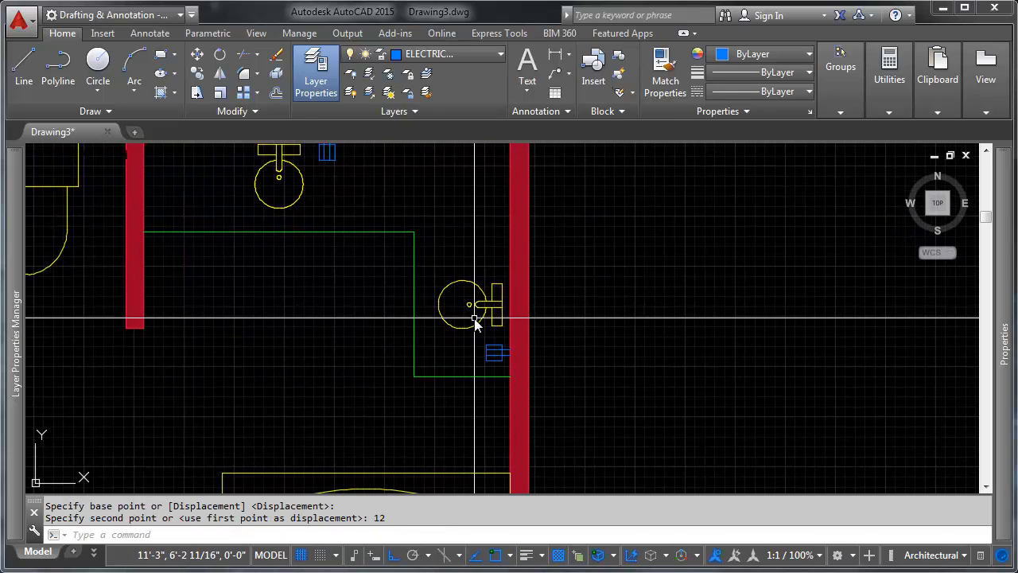
scroll(471, 315, "down", 2)
scroll(496, 261, "down", 2)
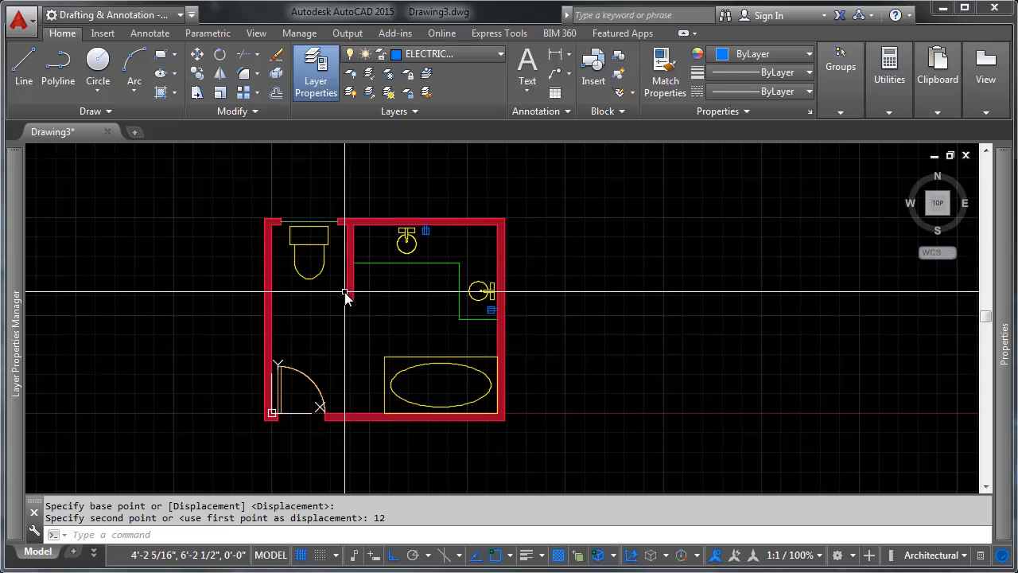
middle_click_drag(349, 291, 443, 261)
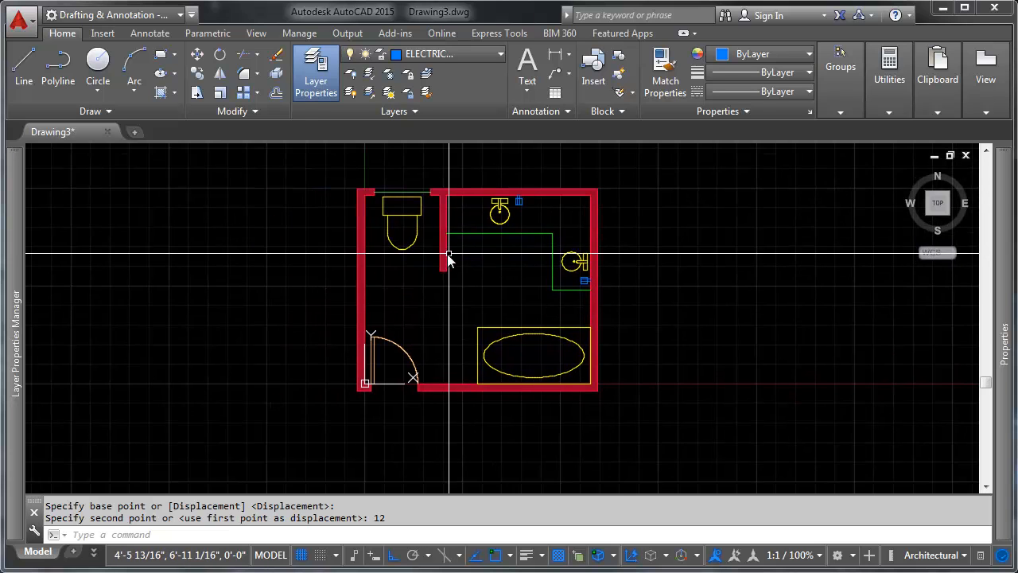
middle_click(476, 283)
middle_click(476, 283)
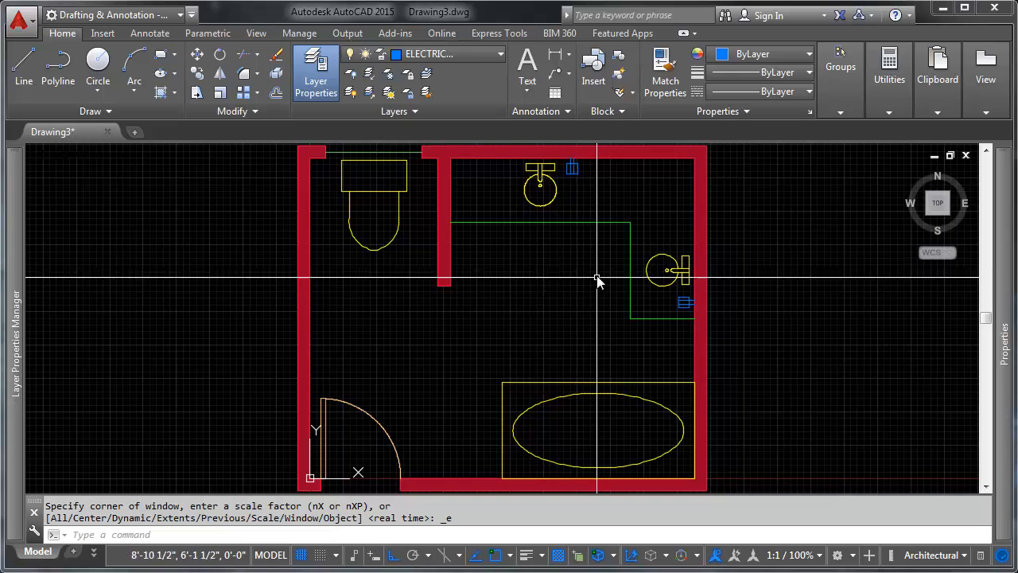